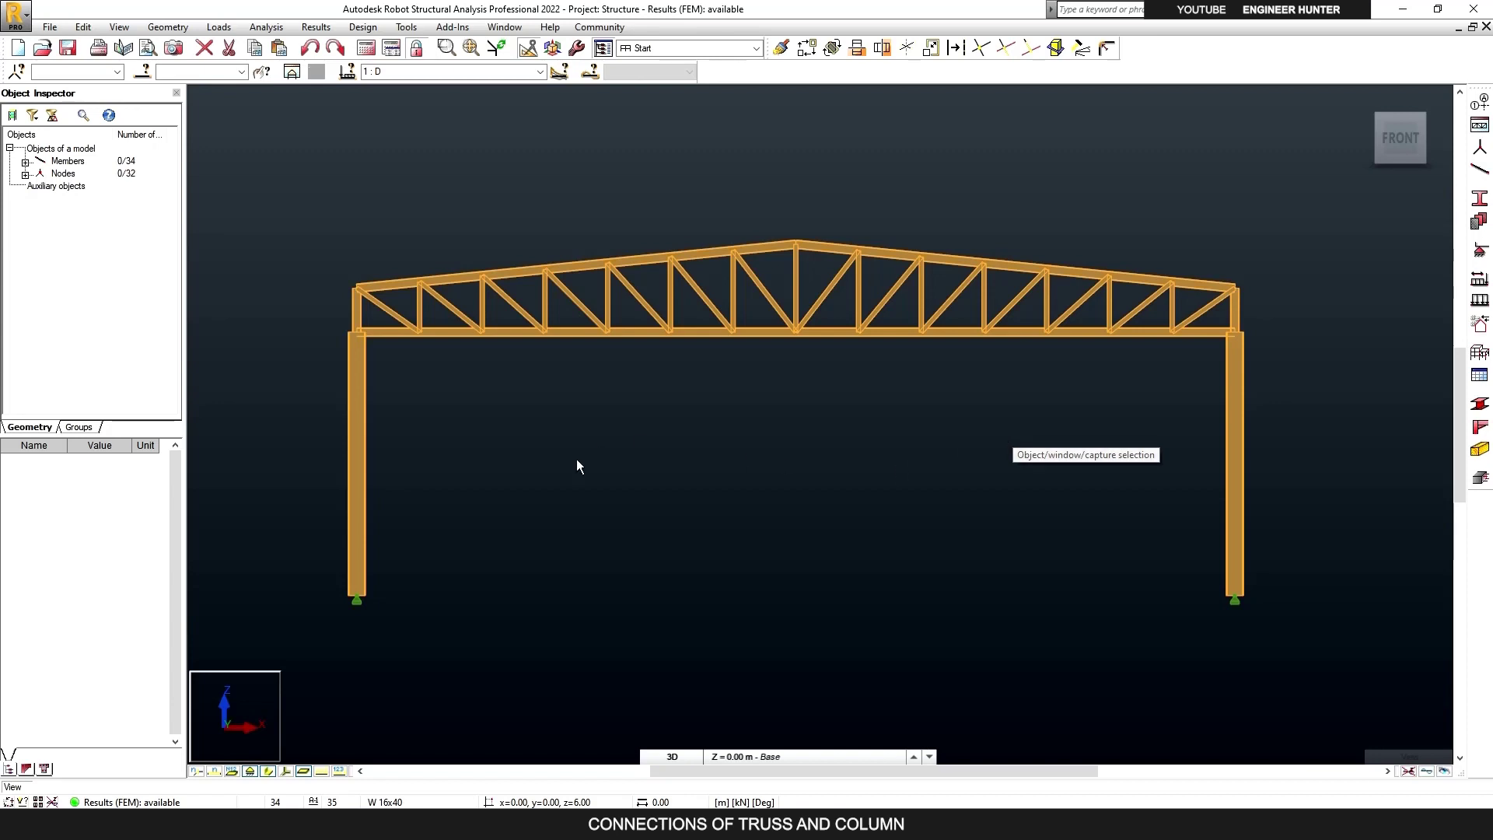
Examine the whole truss frame in the isometric and front views.
drag(319, 185, 1267, 589)
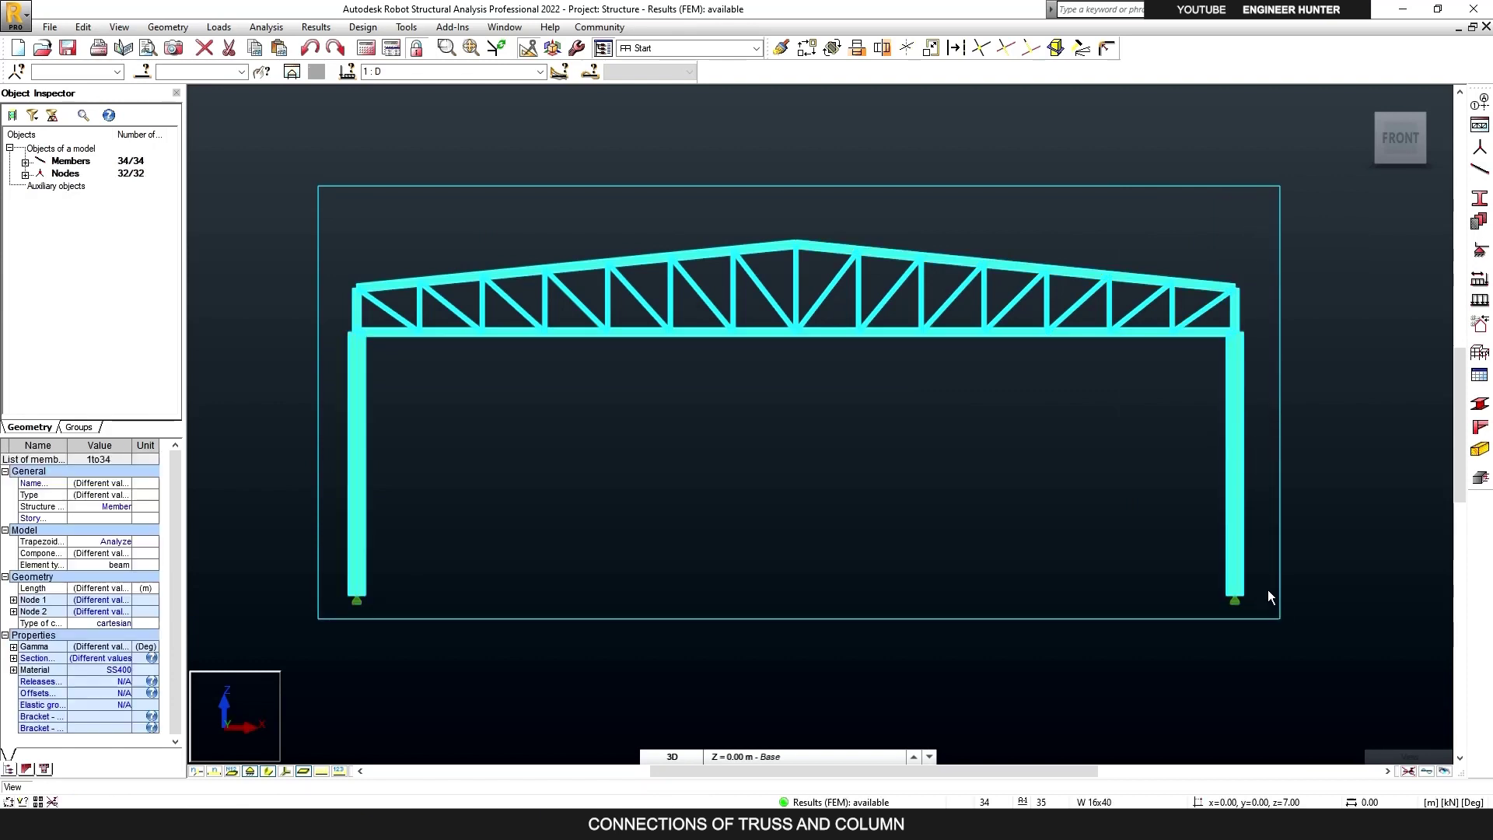
click(1070, 442)
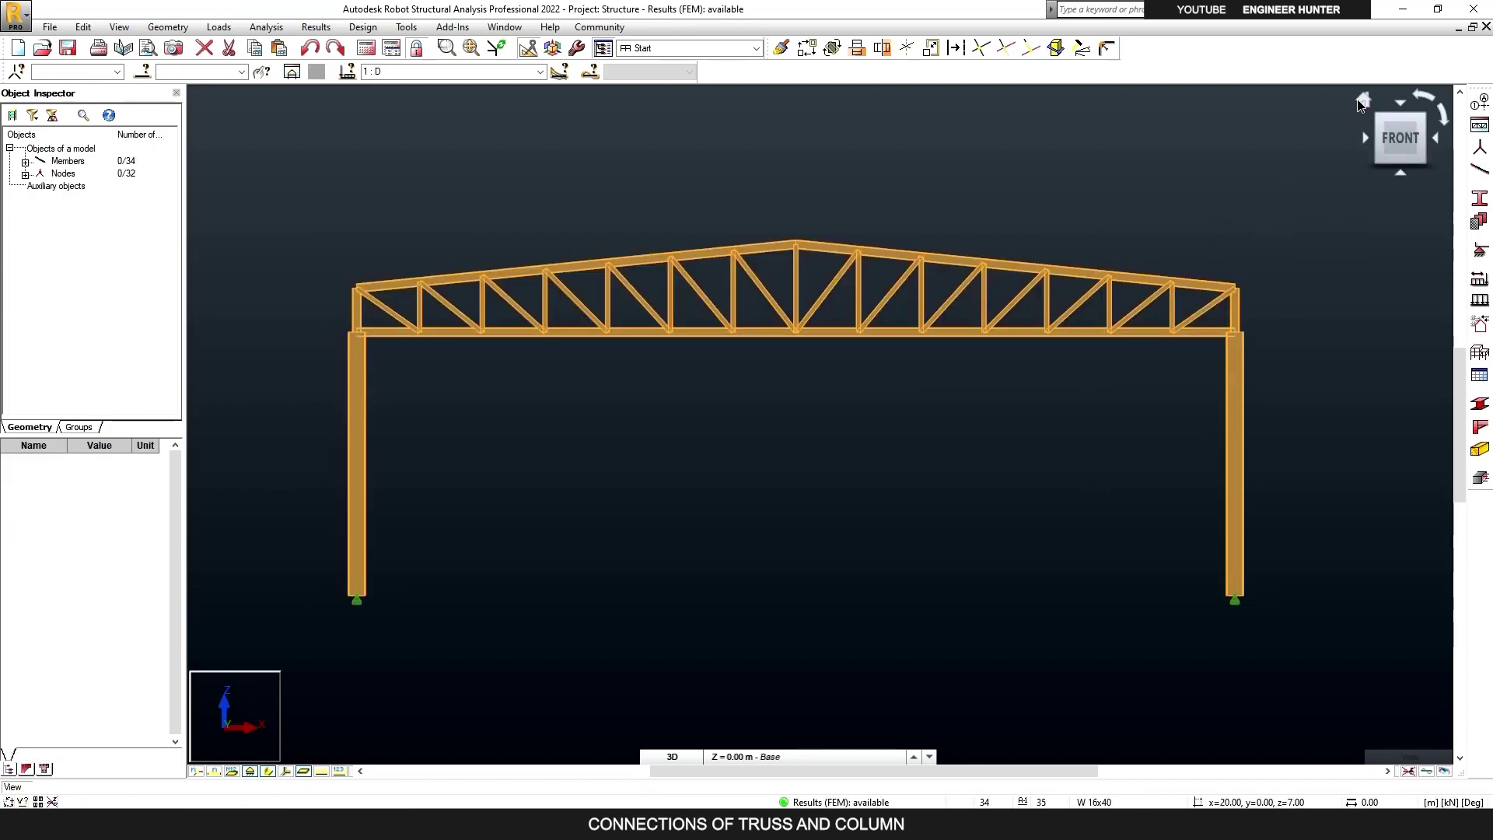
click(1363, 100)
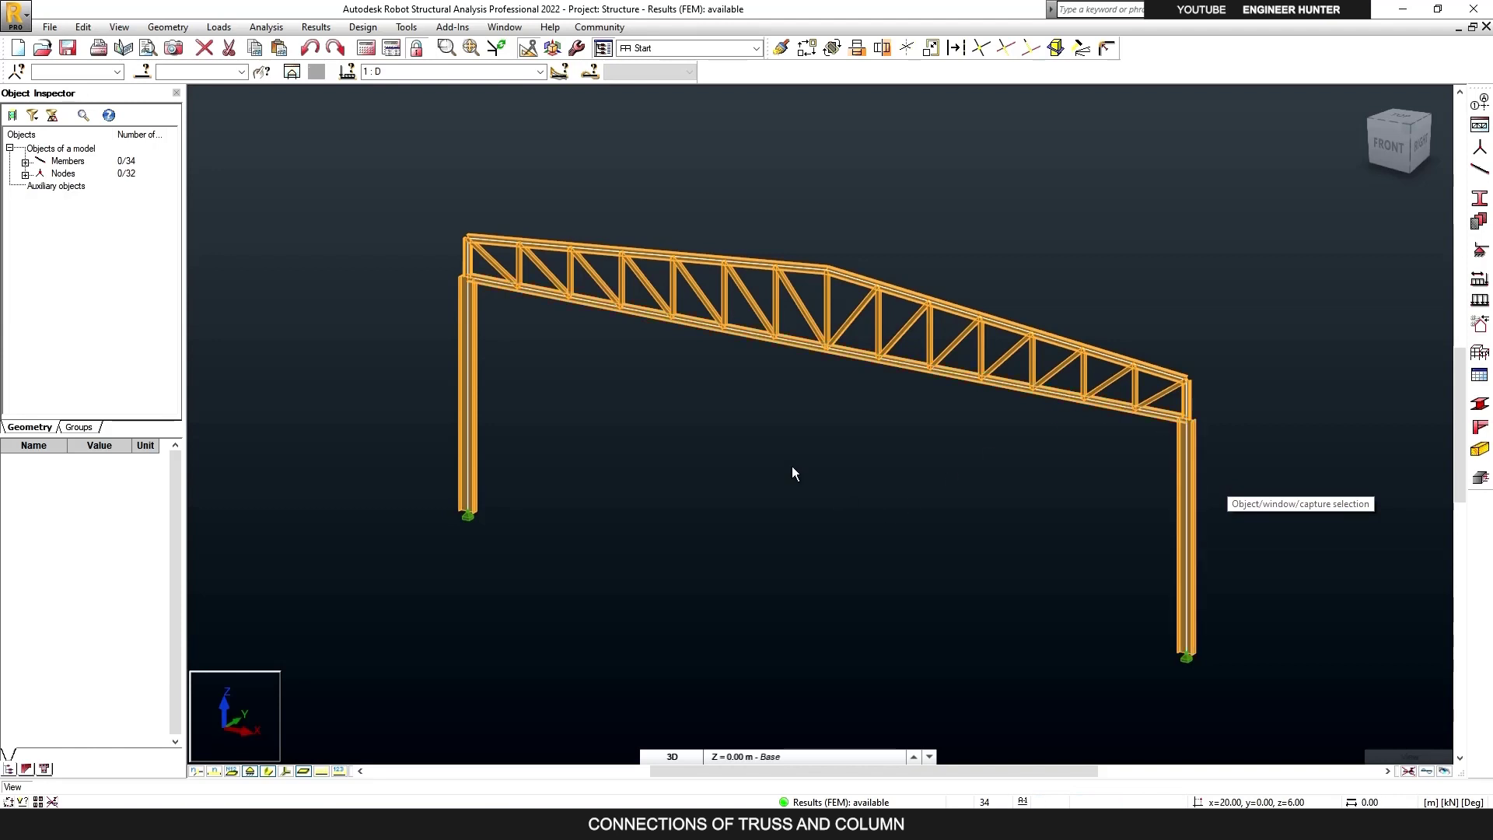
middle_drag(1233, 389, 1212, 379)
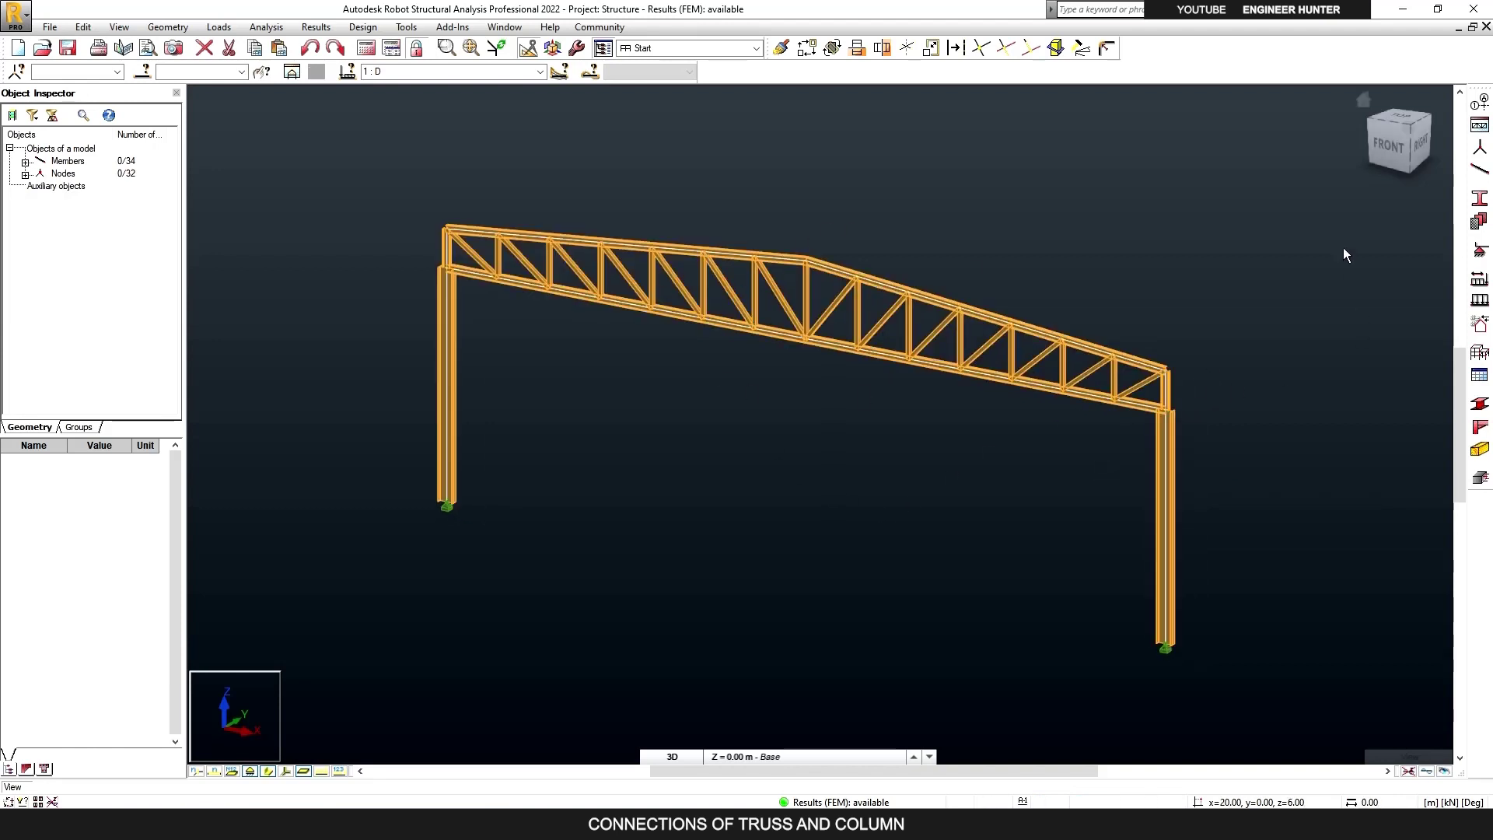
click(1392, 154)
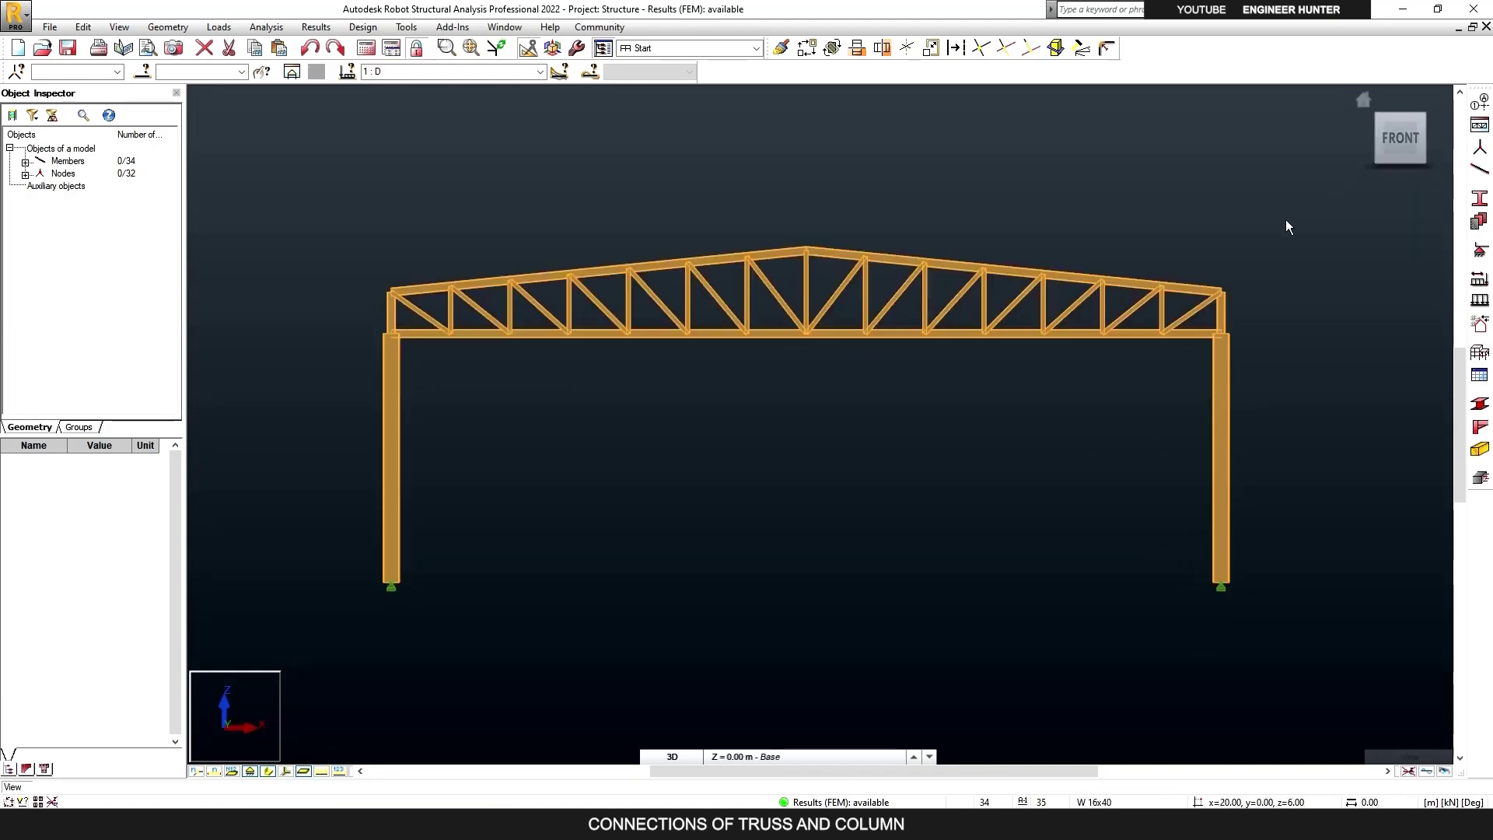
middle_drag(1120, 392, 1150, 391)
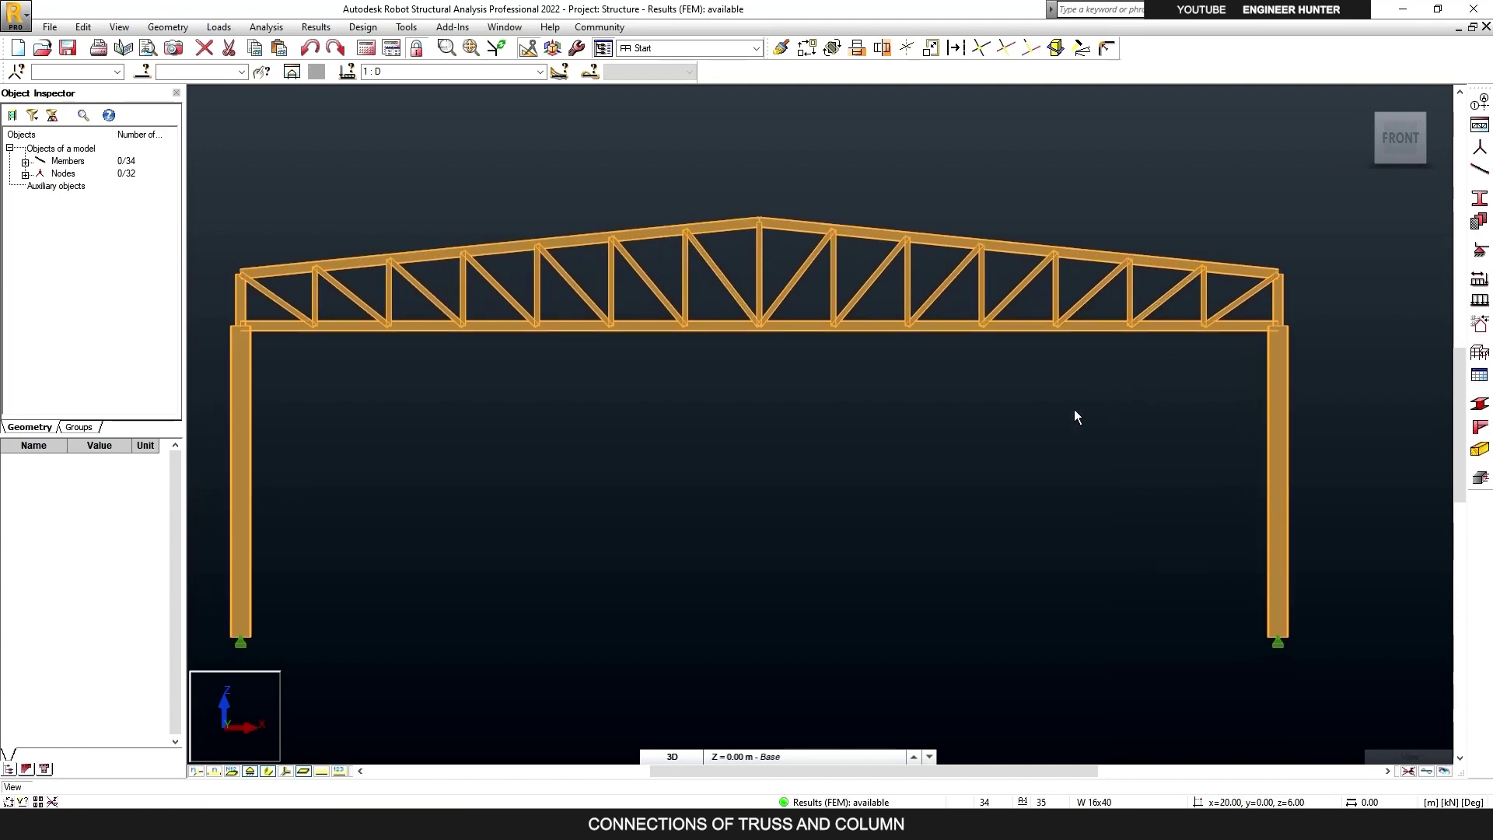
scroll(1089, 409, down, 1)
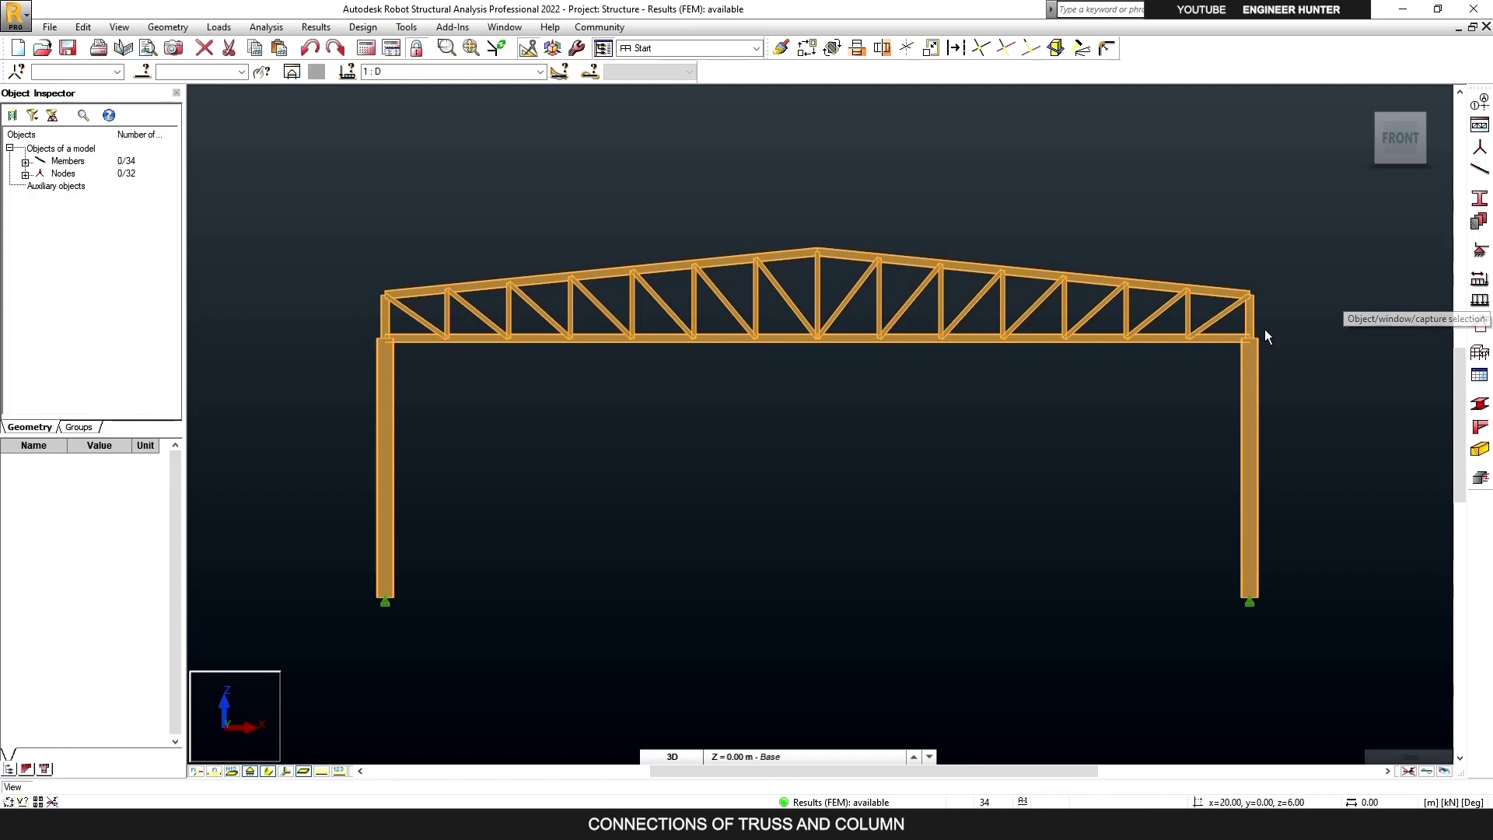
Examine the joint between the truss end and the column on the +X side, and look through the available load cases and ULS combinations.
scroll(1286, 340, up, 2)
scroll(1286, 342, up, 1)
middle_drag(1280, 323, 1207, 343)
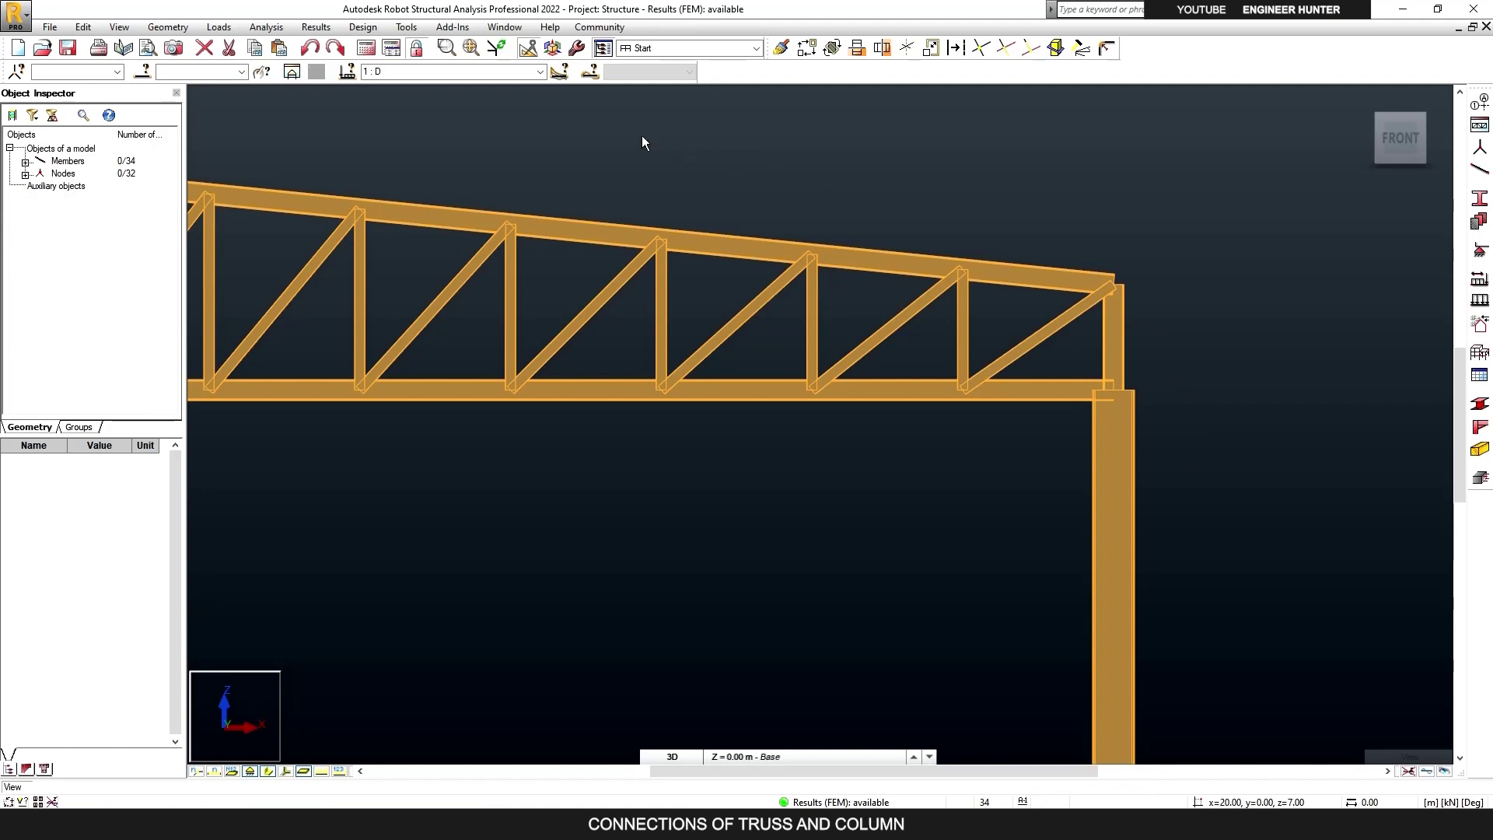
scroll(894, 187, up, 1)
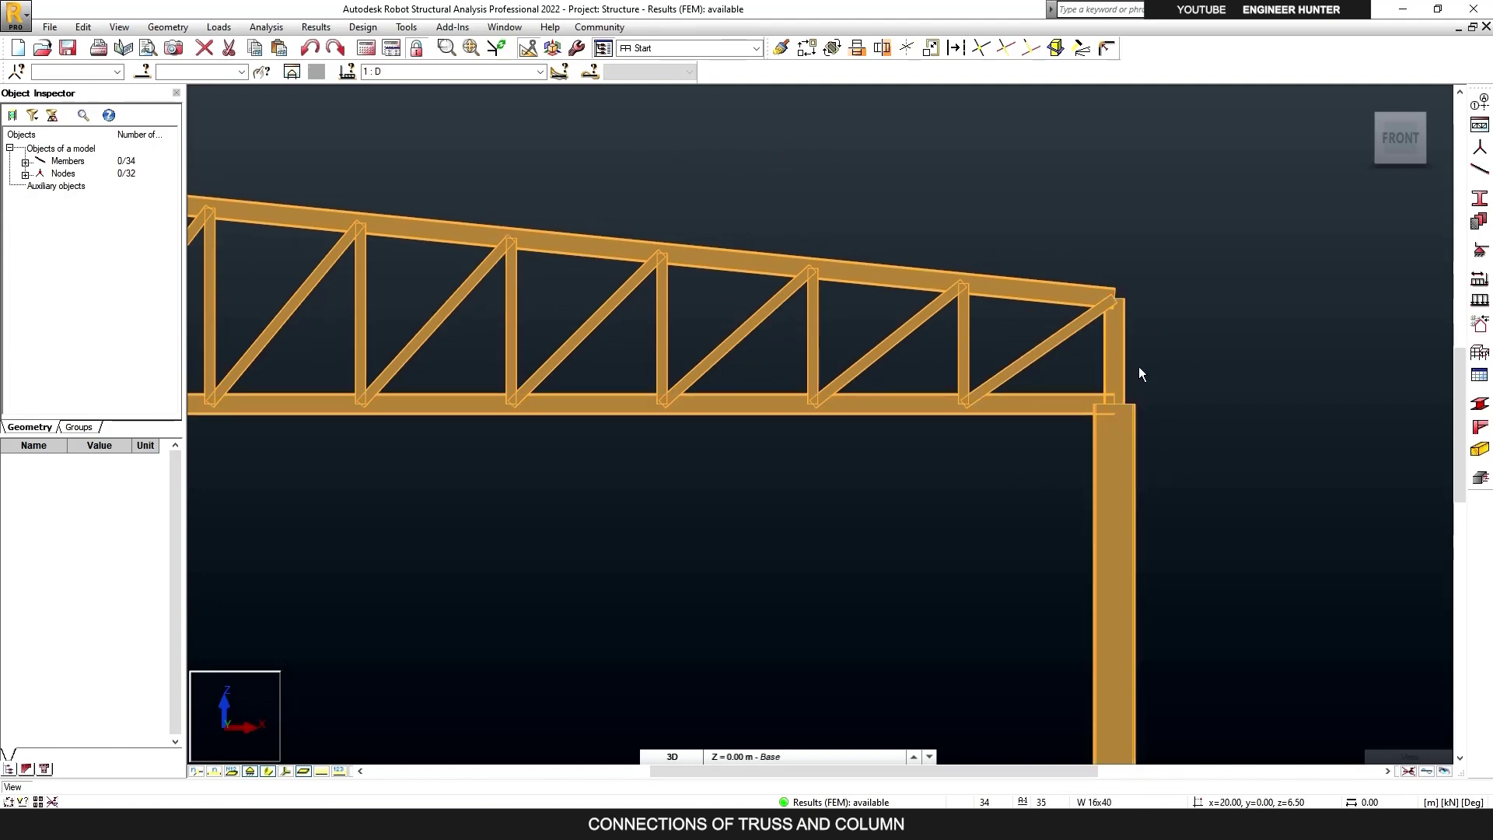
scroll(1140, 368, down, 1)
scroll(1191, 389, up, 1)
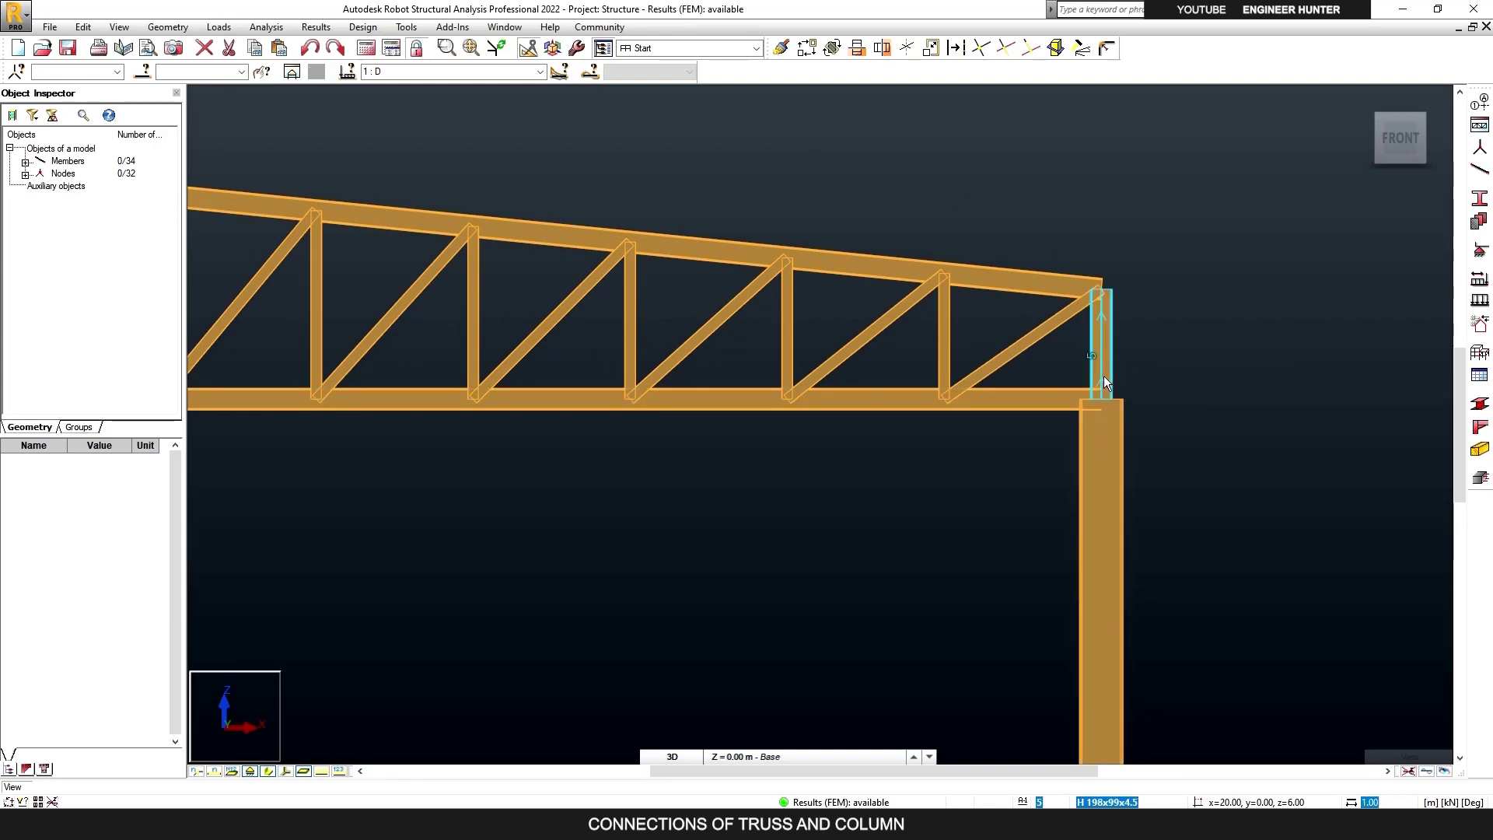
scroll(1216, 342, down, 1)
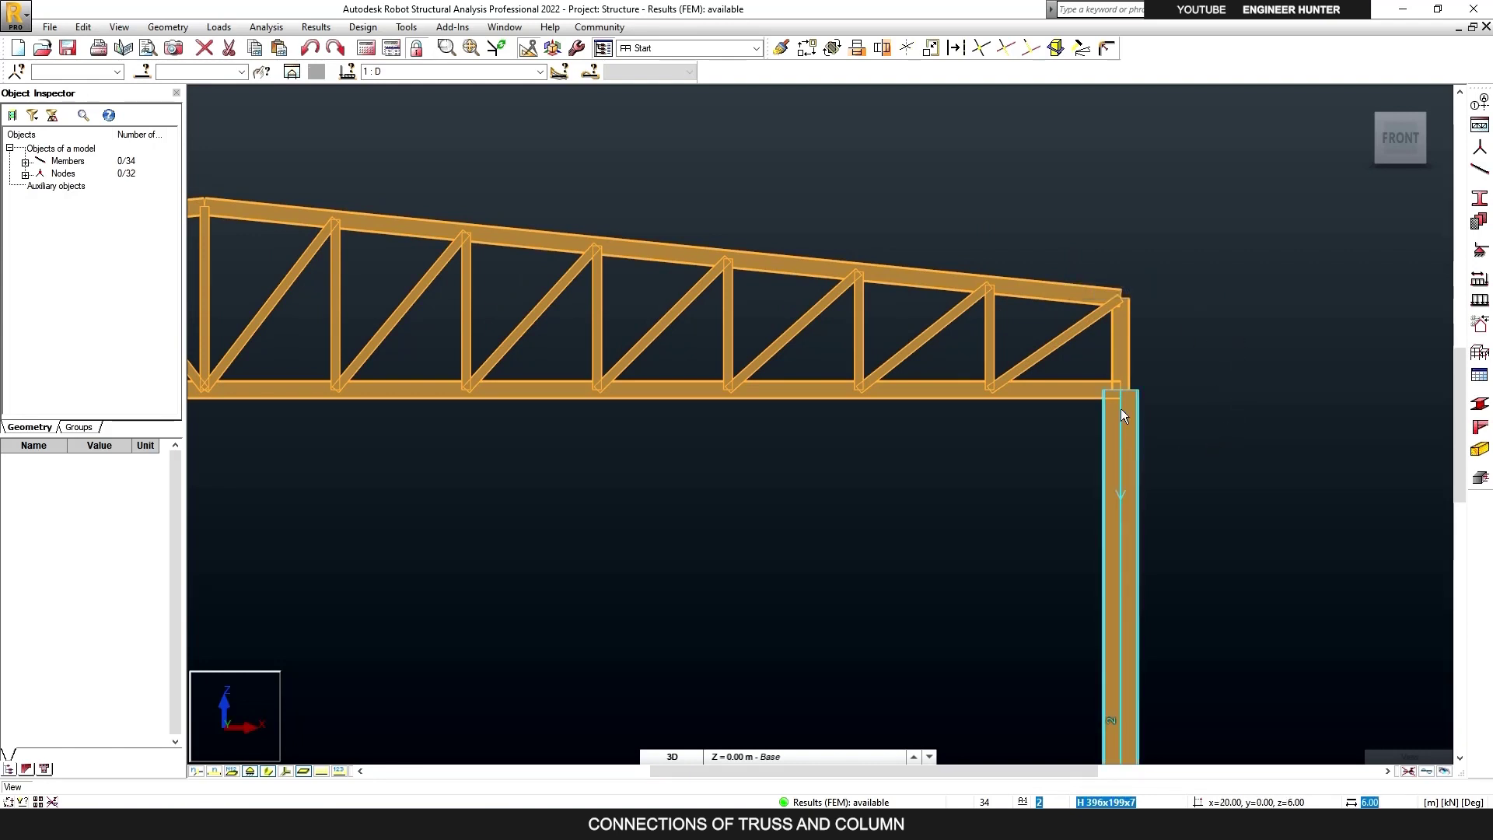
scroll(1121, 409, down, 2)
click(540, 72)
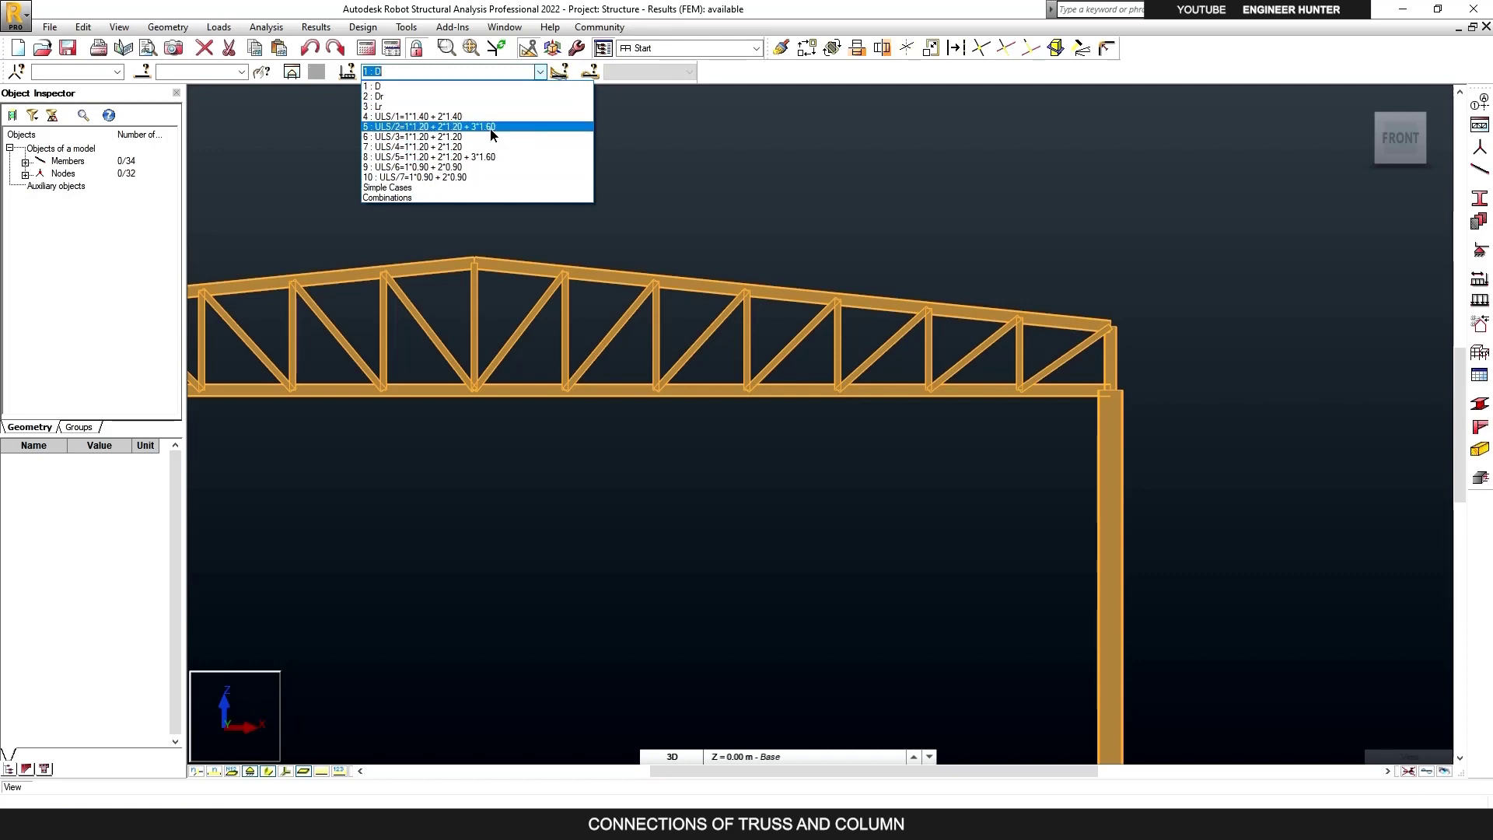
click(889, 202)
scroll(1207, 478, down, 3)
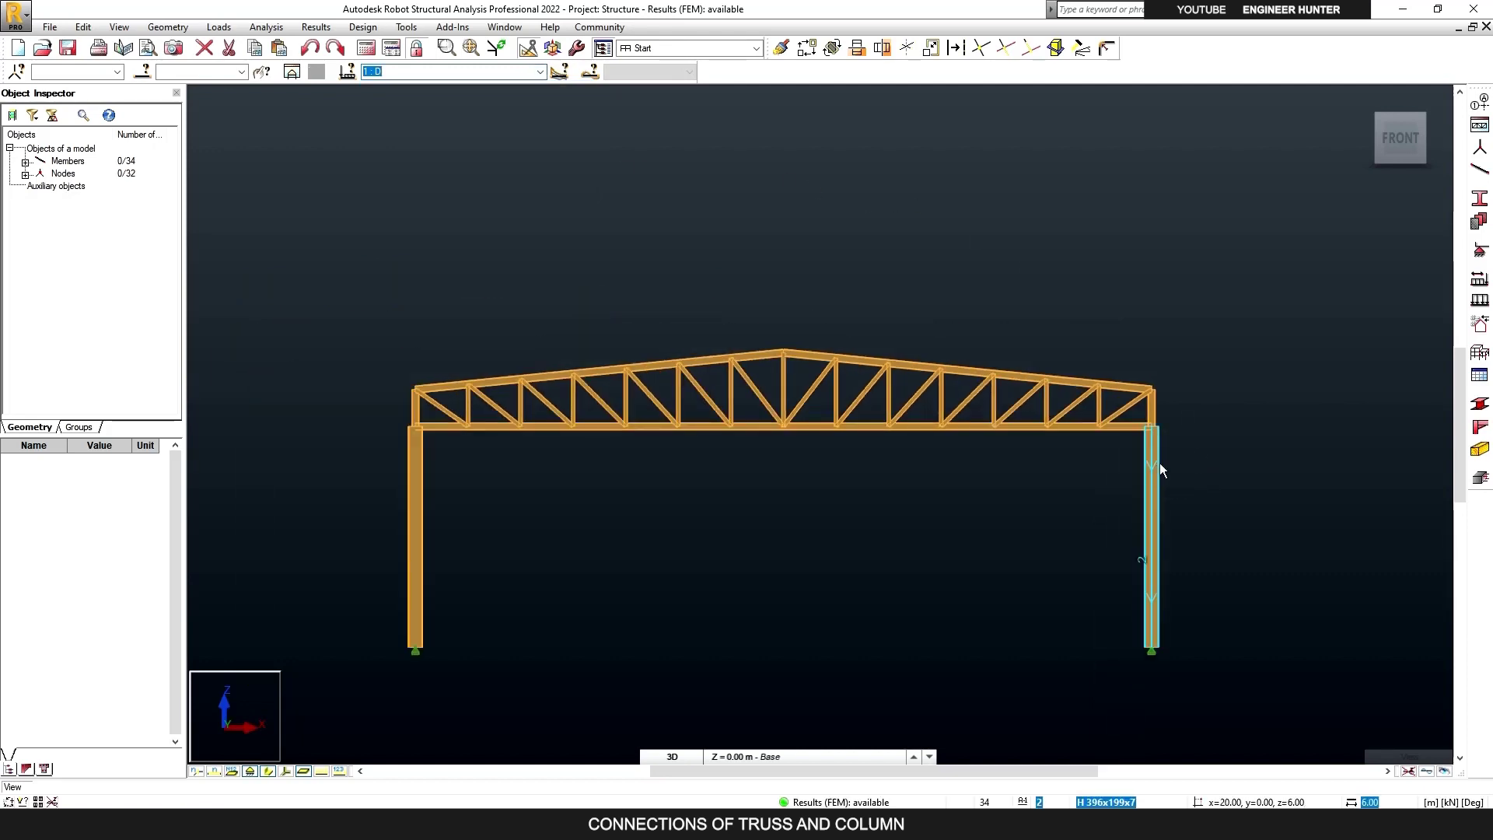
scroll(1197, 355, up, 3)
scroll(1183, 443, up, 3)
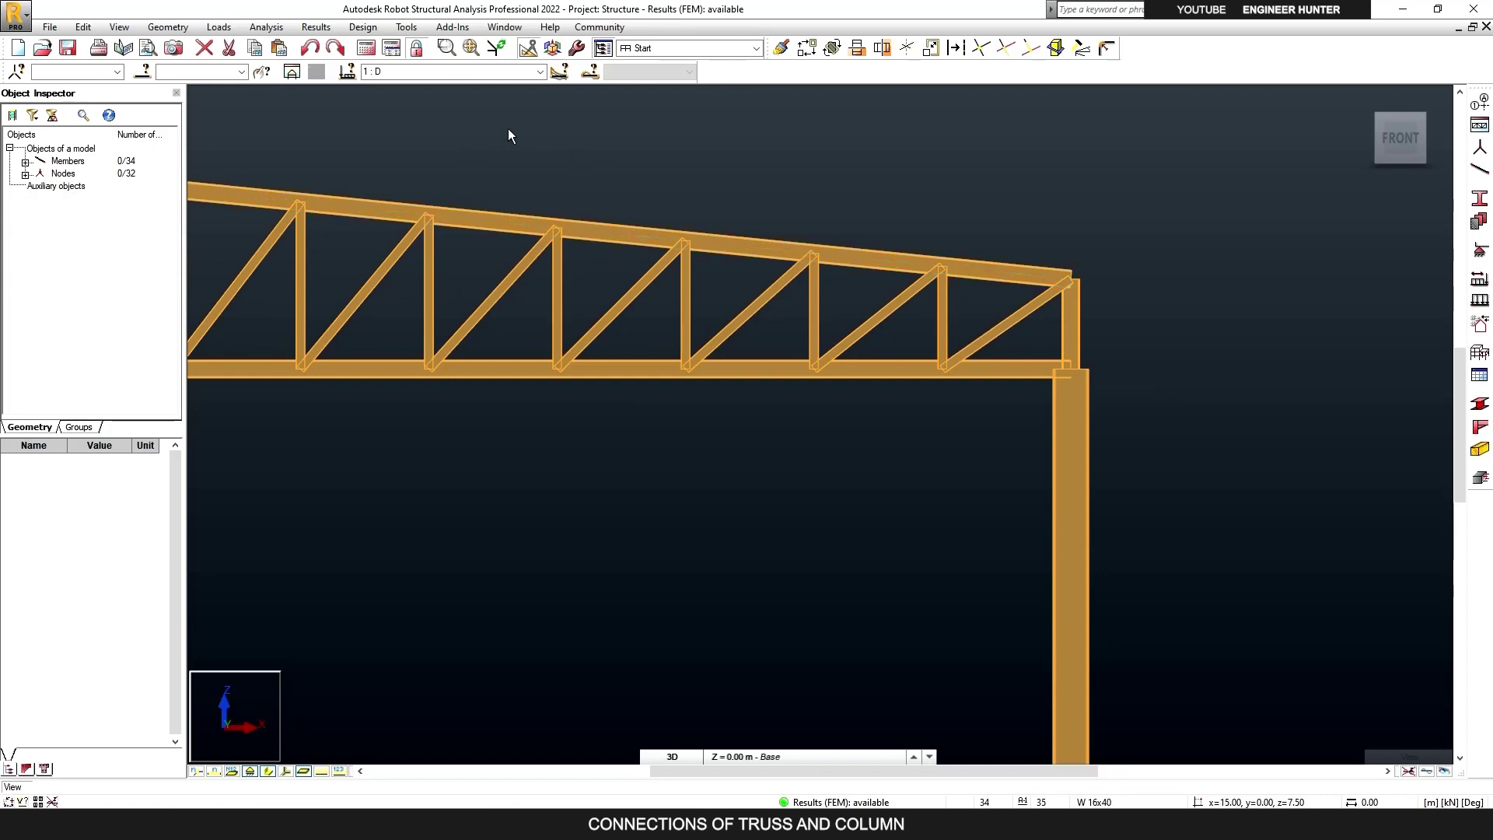
Launch the IDEA StatiCa add-in and create the code-check project with the American design code.
click(408, 28)
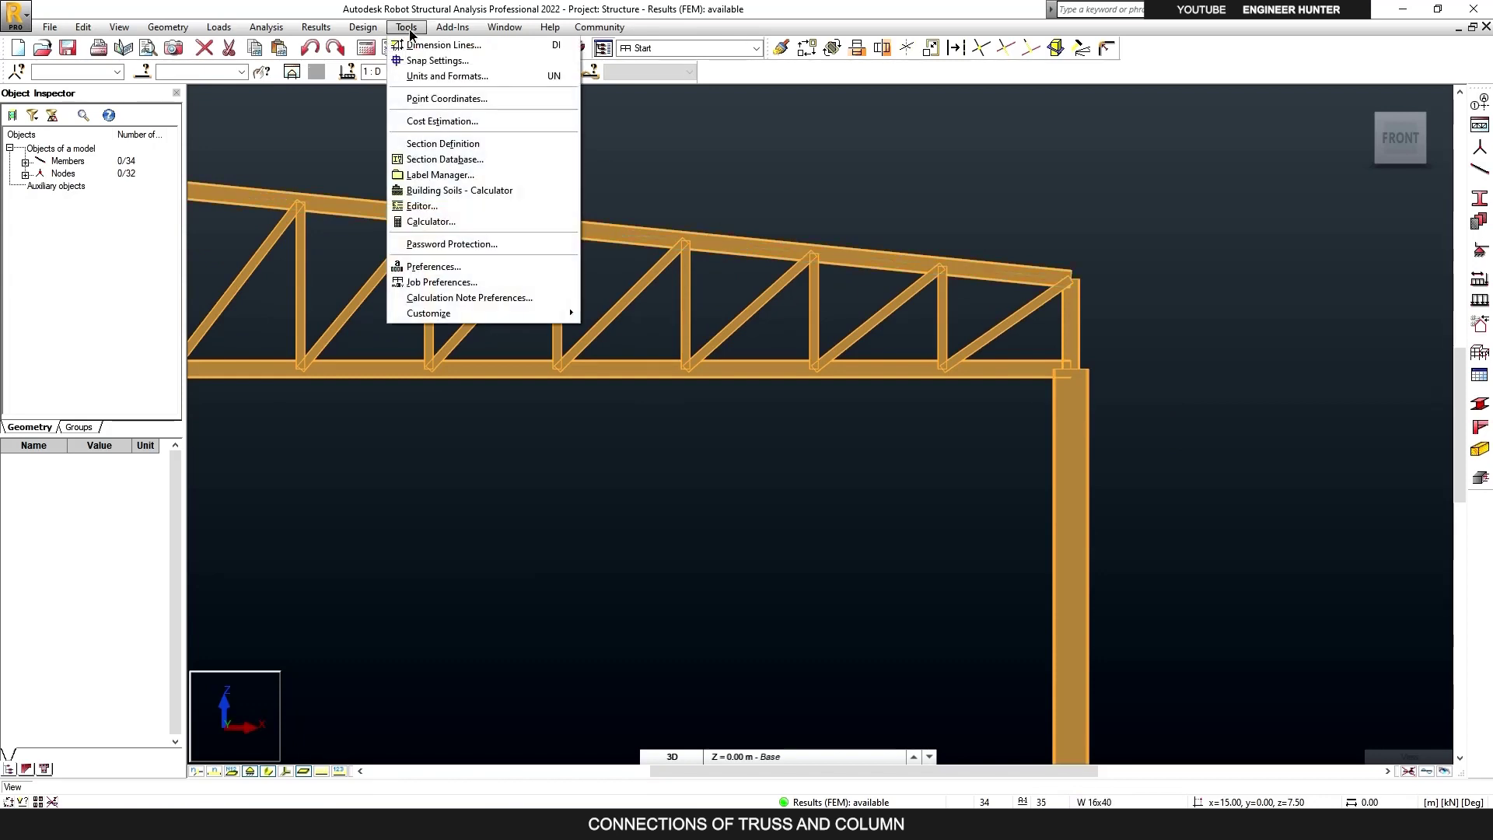
mouse_move(440, 28)
mouse_move(504, 155)
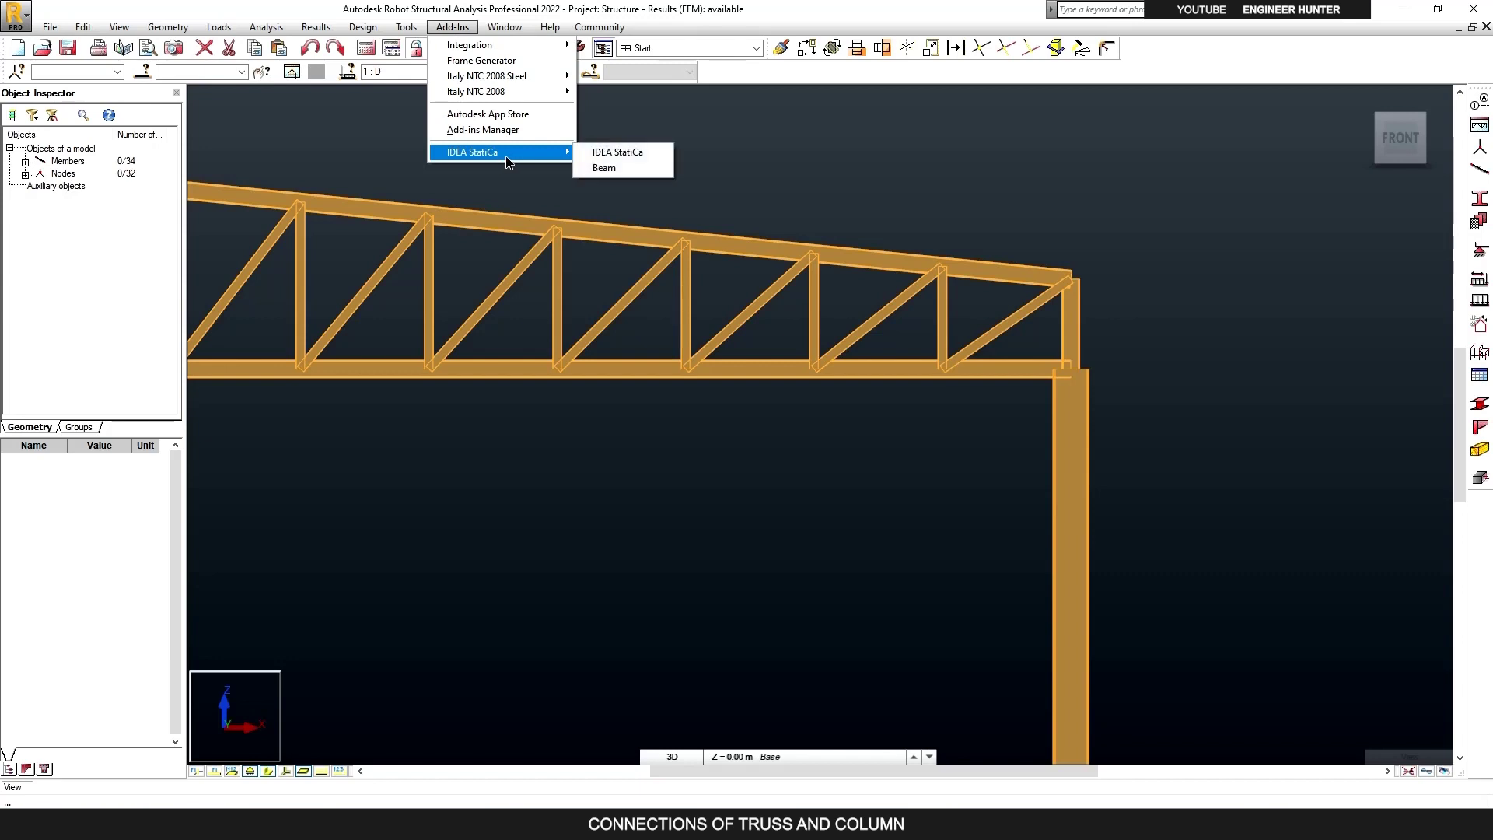
click(618, 153)
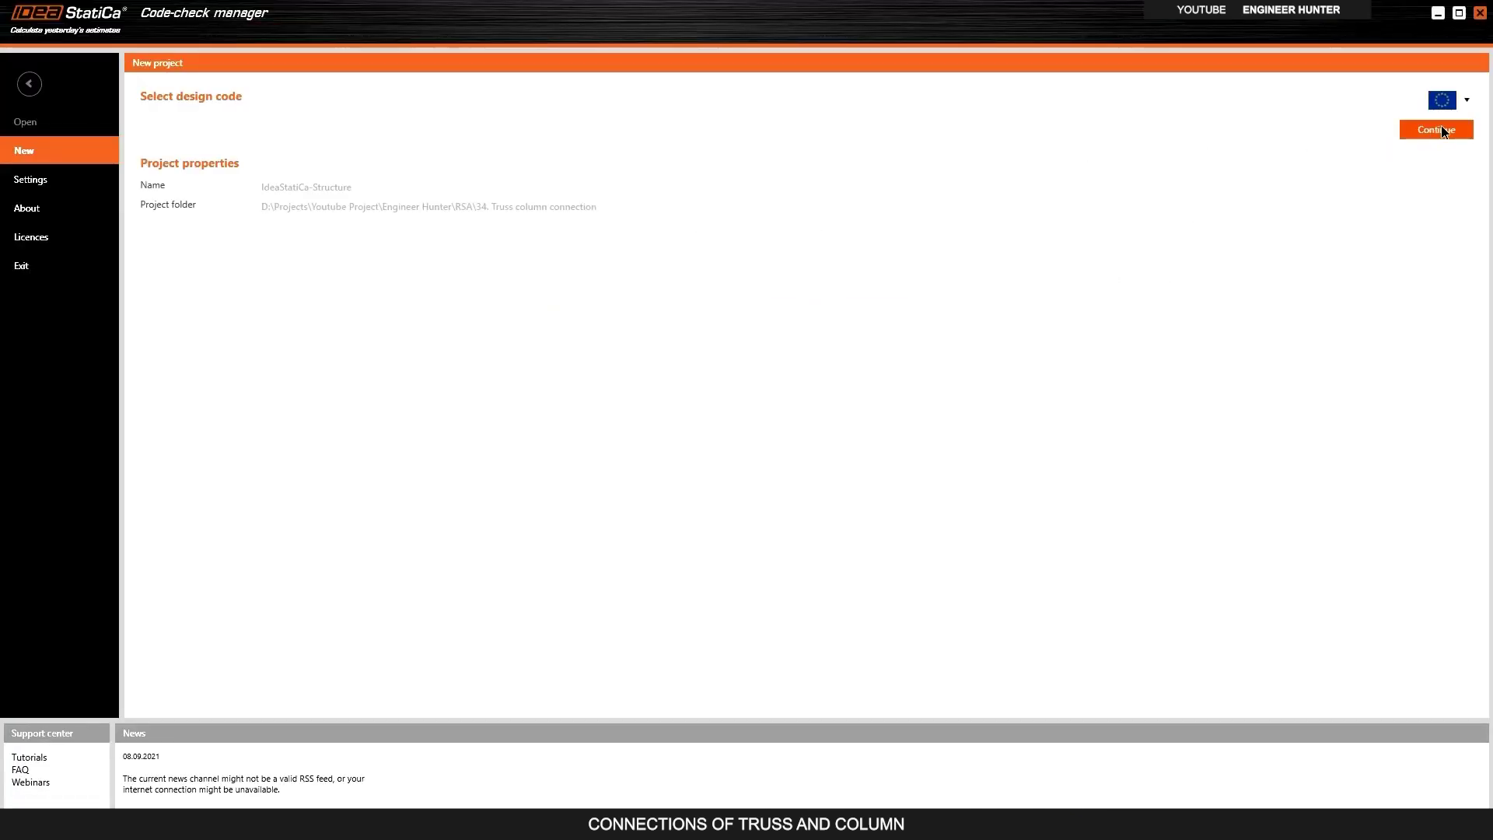
click(1452, 104)
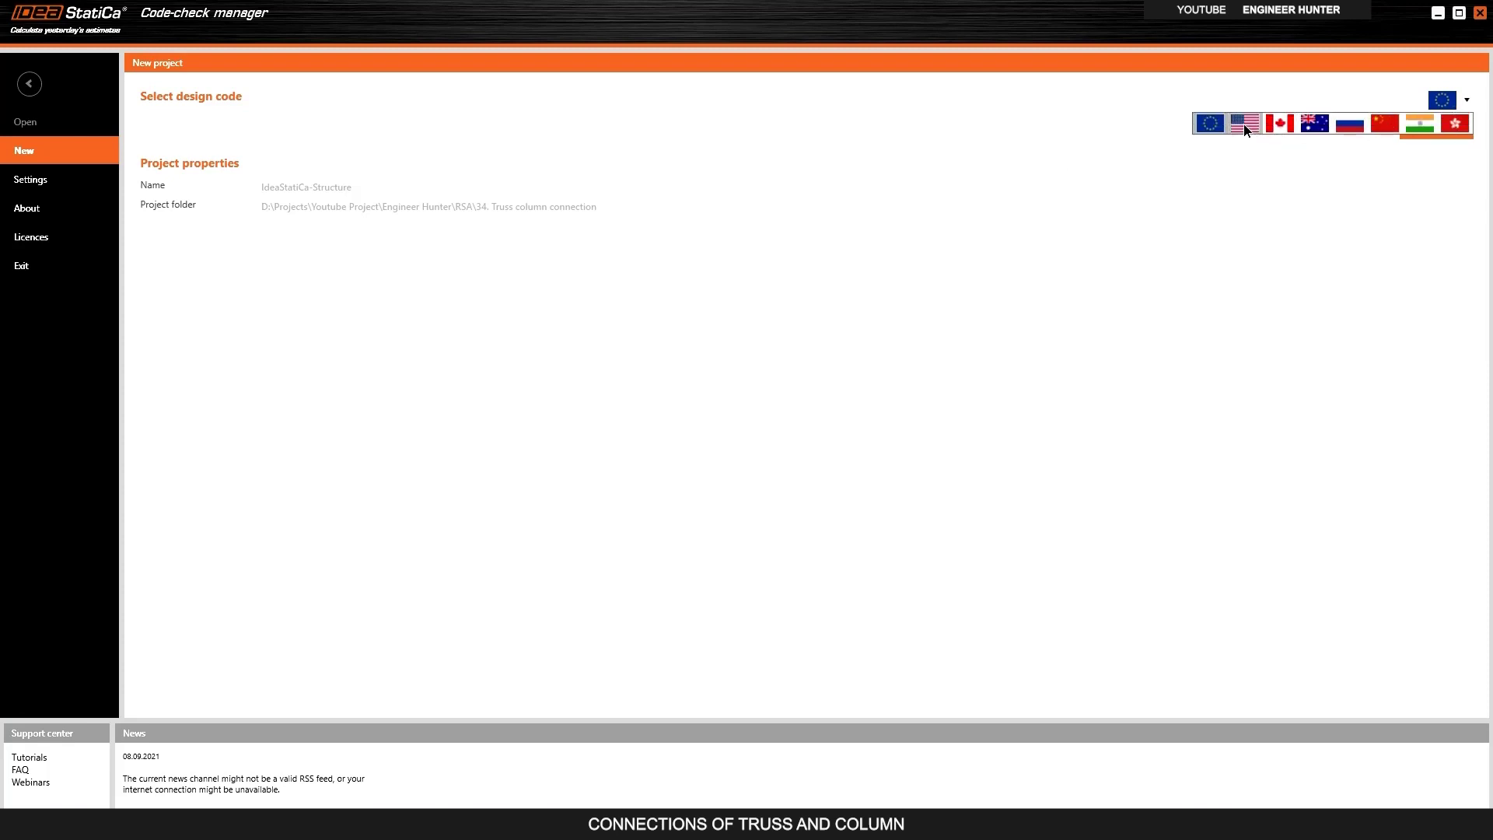
click(1244, 124)
click(1419, 131)
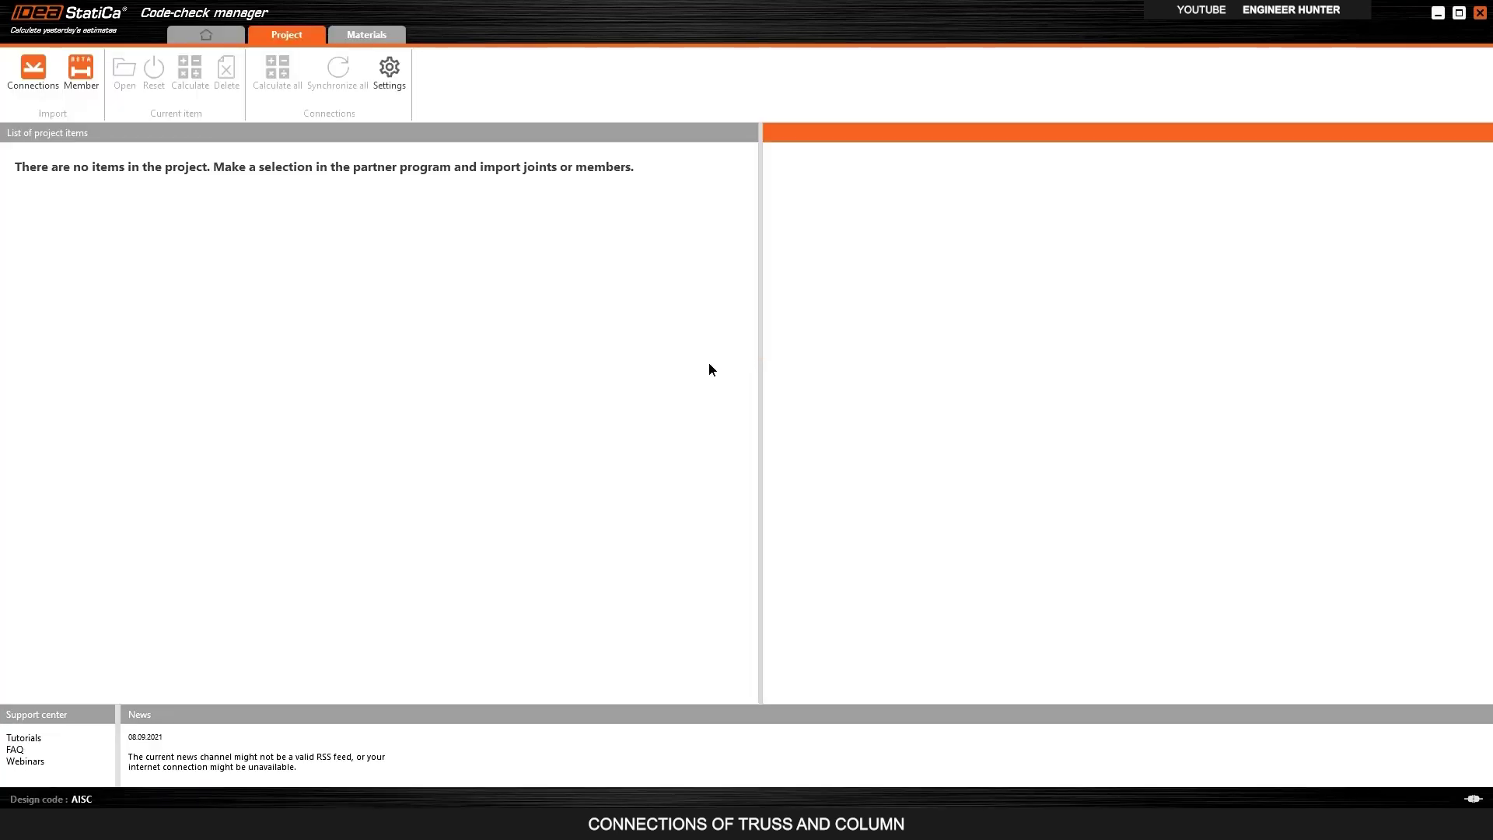
In the Robot model, select node 4 at the column top with its post, bottom chord and column members.
drag(731, 19, 926, 230)
scroll(543, 361, down, 5)
scroll(744, 328, up, 5)
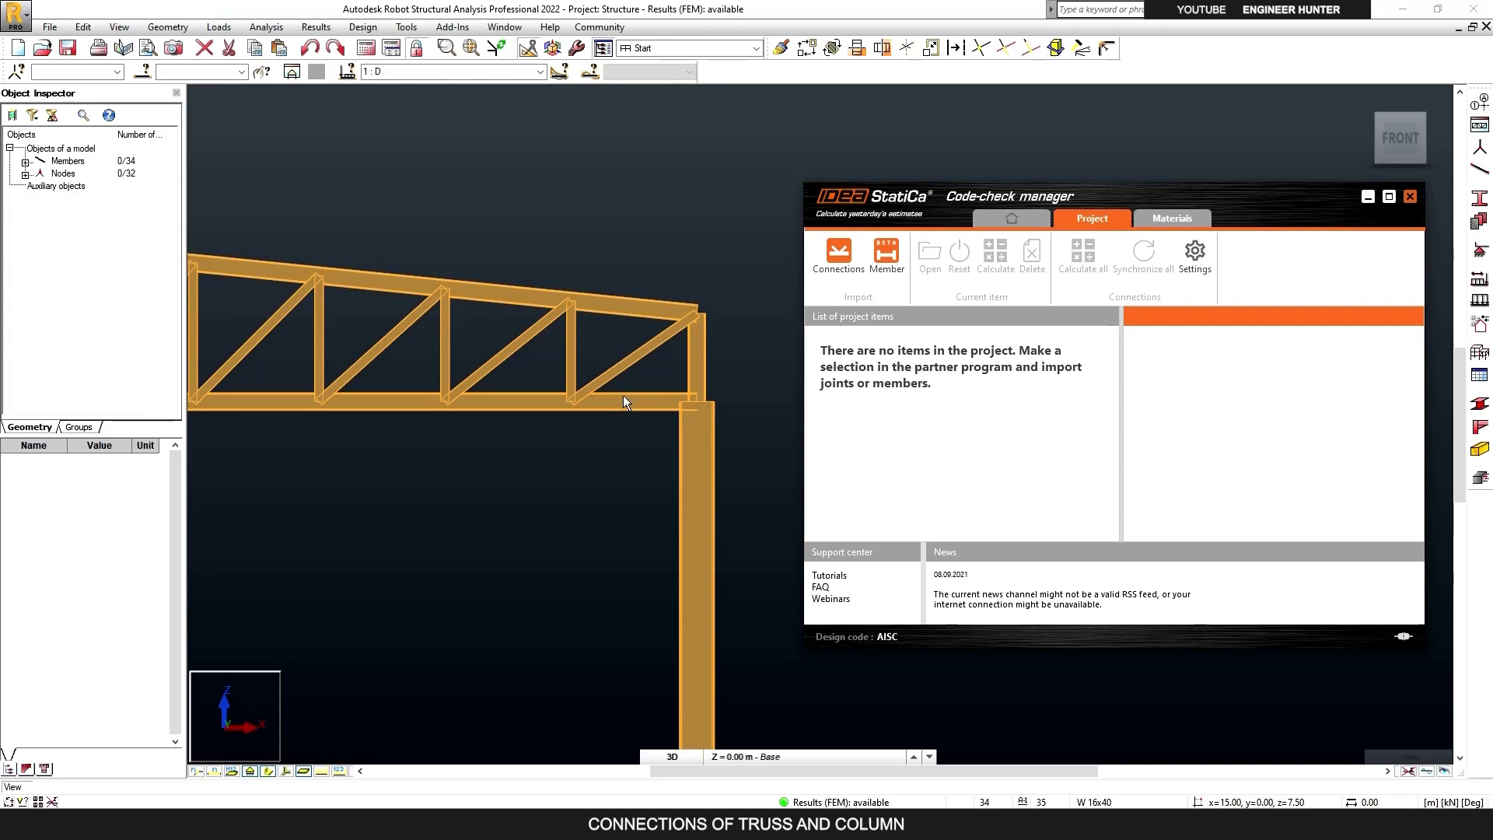
middle_drag(743, 409, 720, 364)
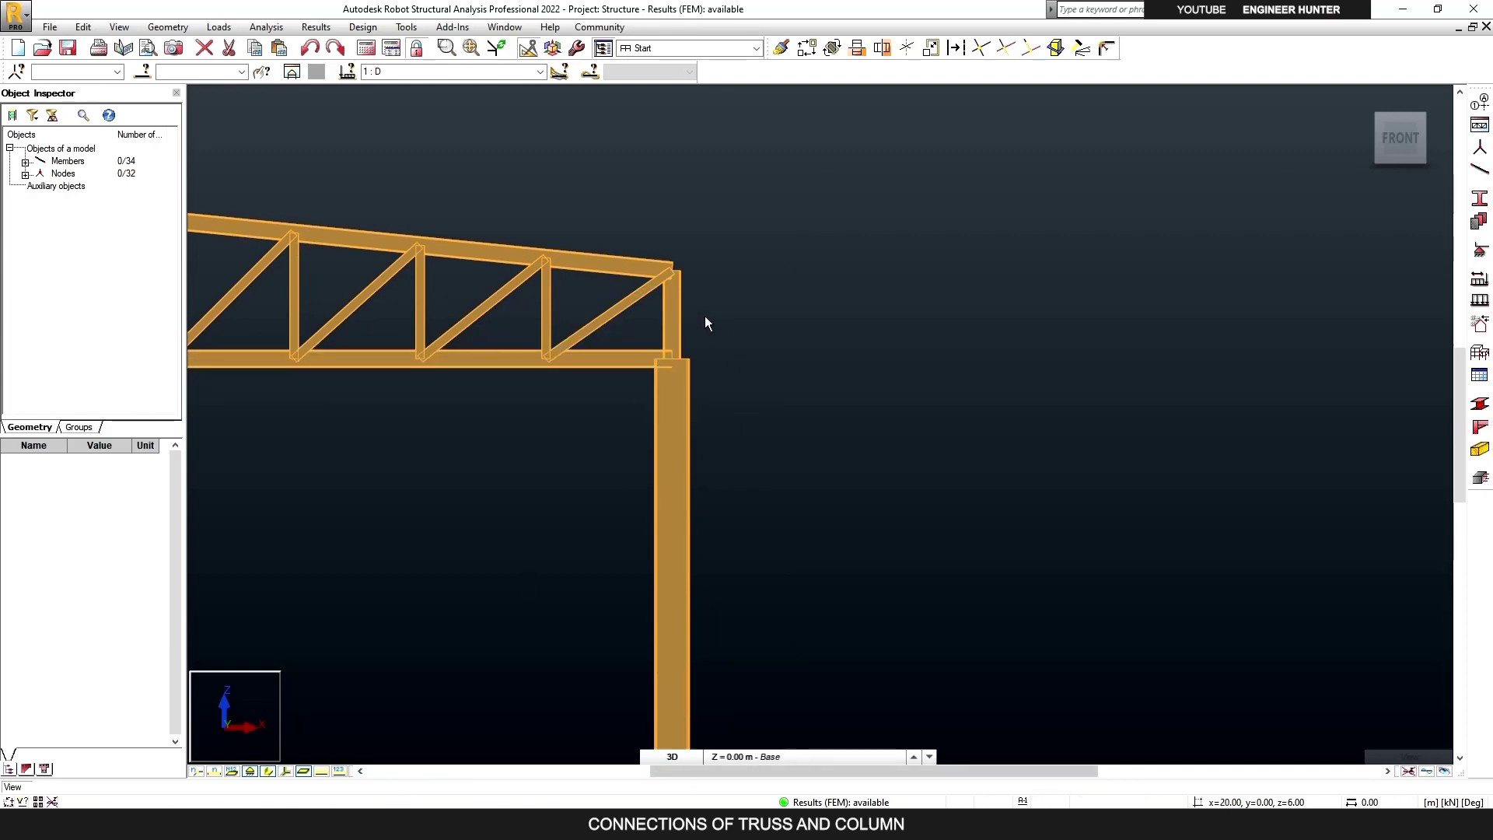
scroll(713, 353, up, 1)
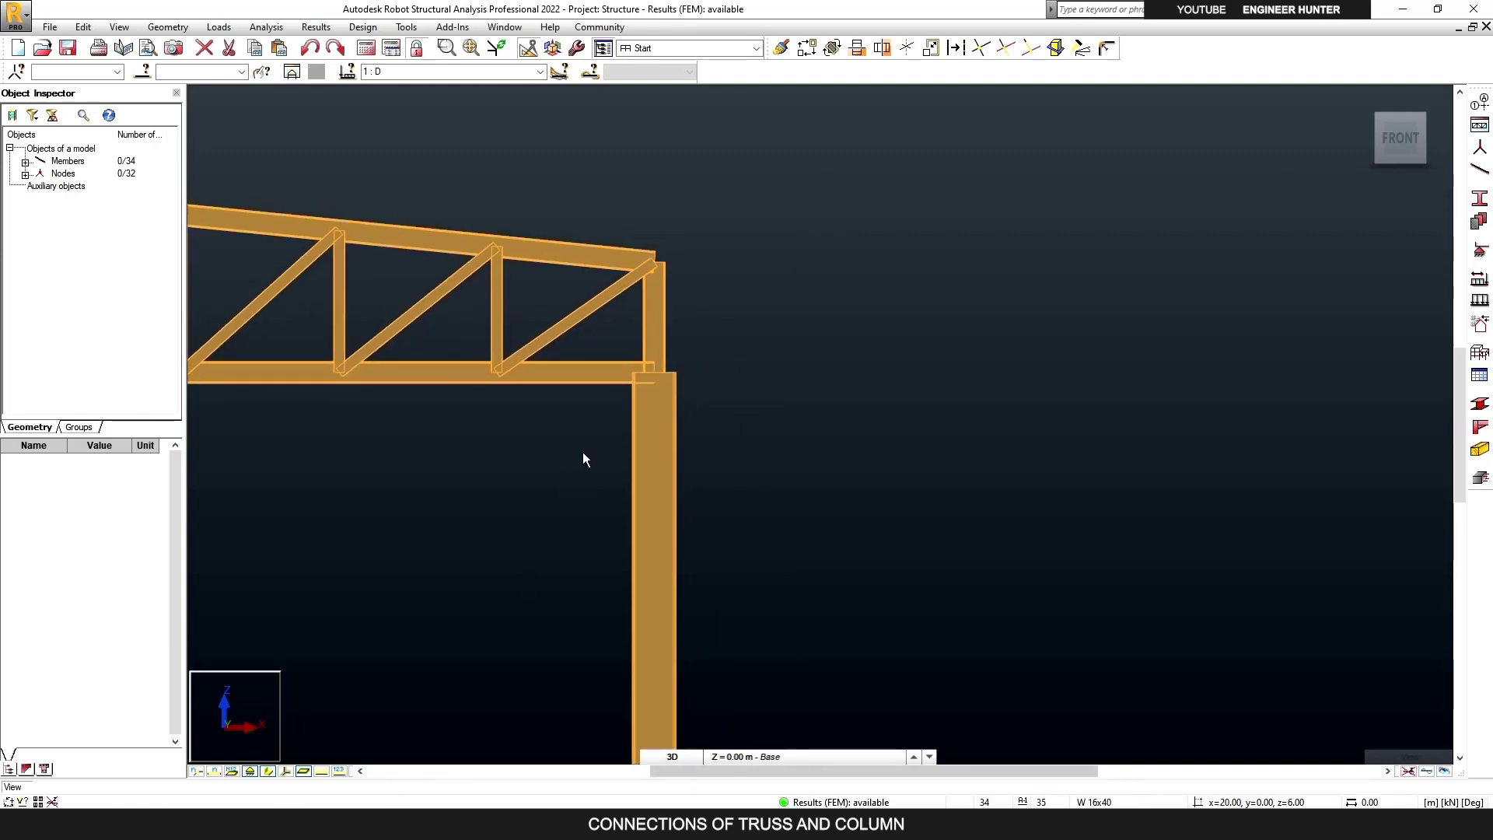
drag(601, 337, 711, 413)
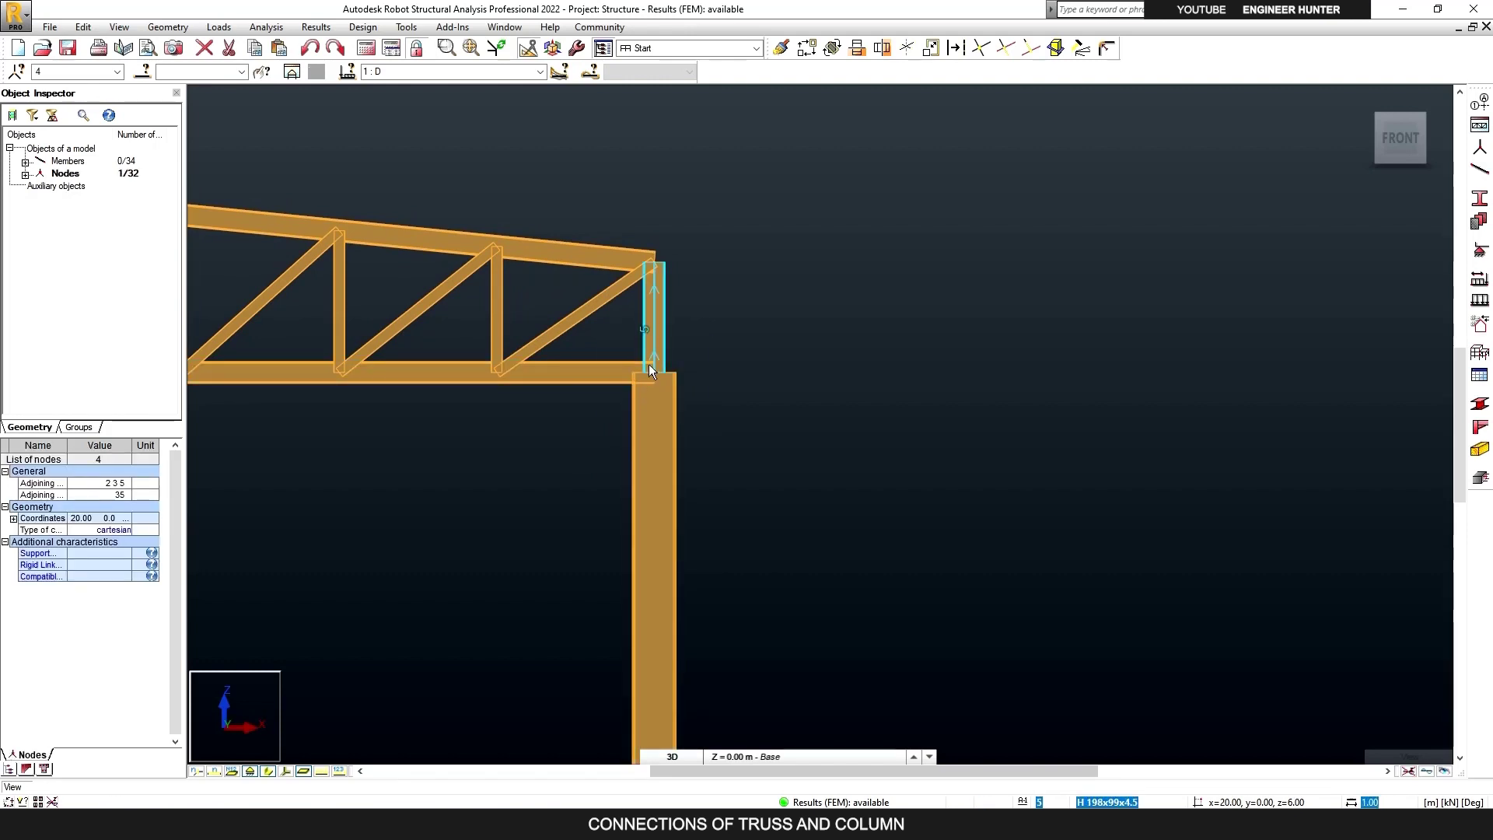
click(663, 333)
ctrl+click(600, 380)
ctrl+click(672, 381)
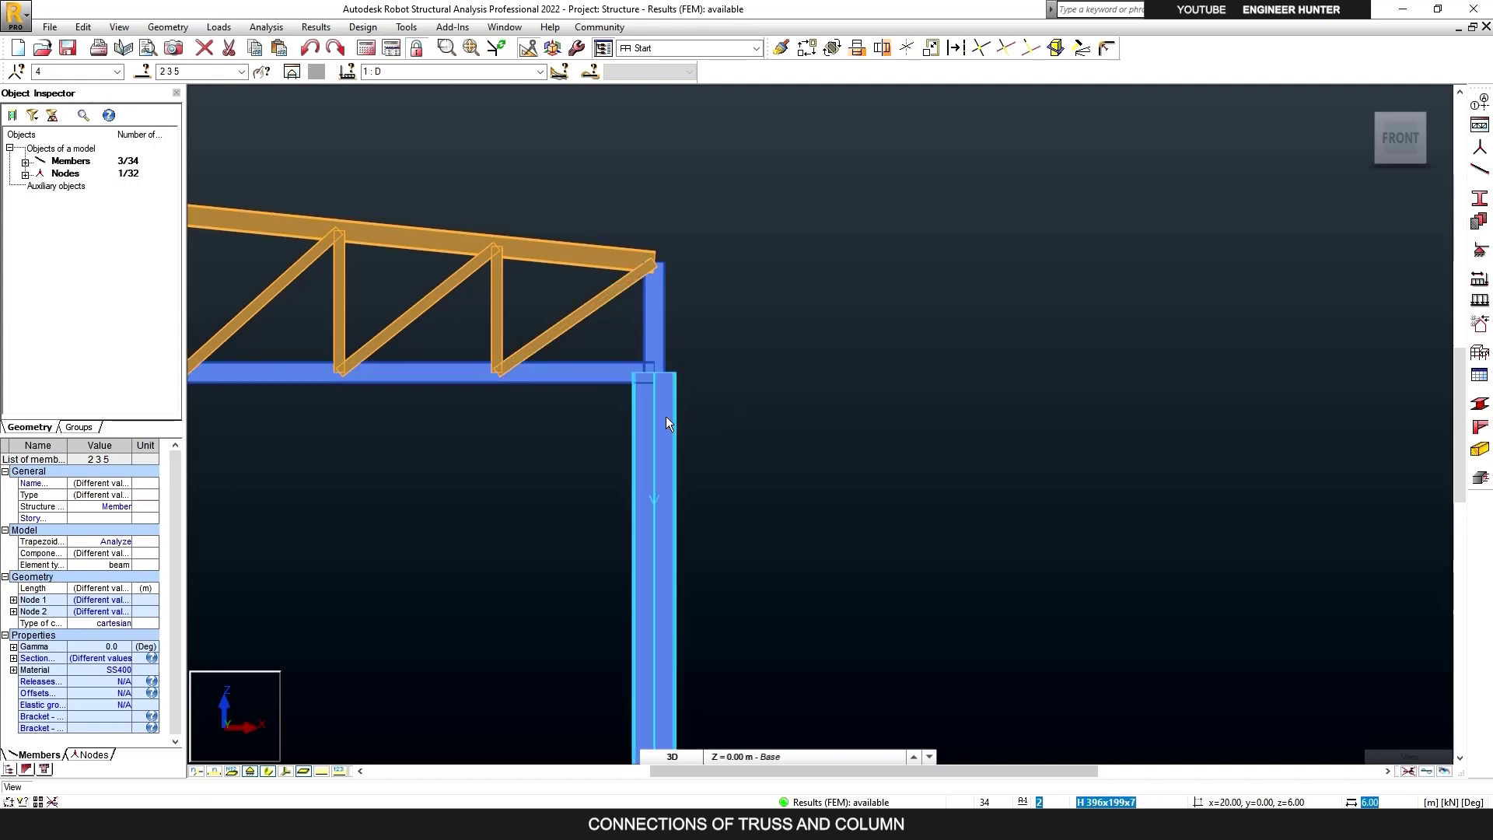
Switch to IDEA StatiCa Code-check manager, import the selected joint as a connection and show its configuration.
click(356, 825)
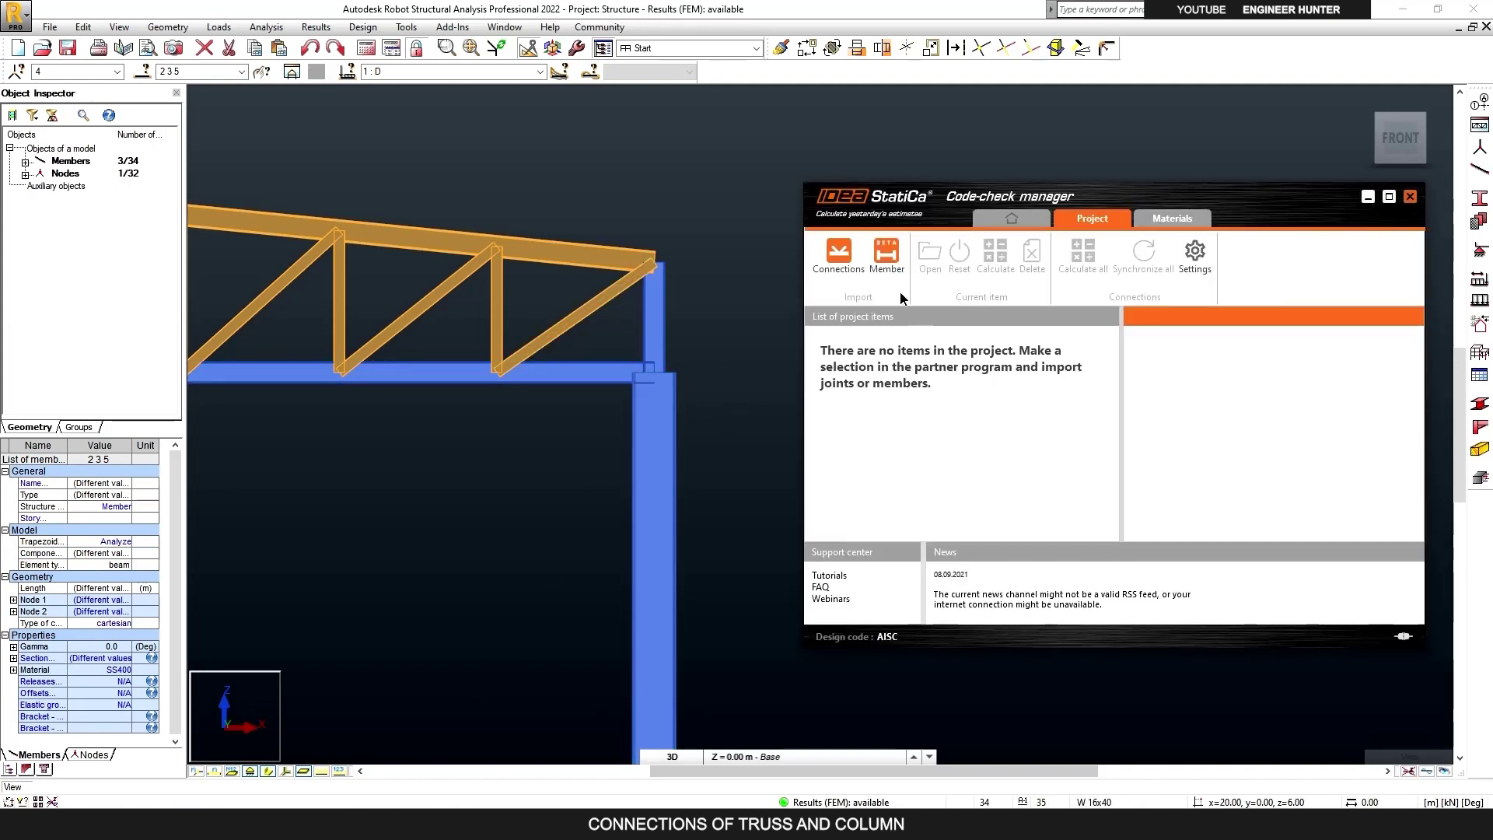
click(837, 269)
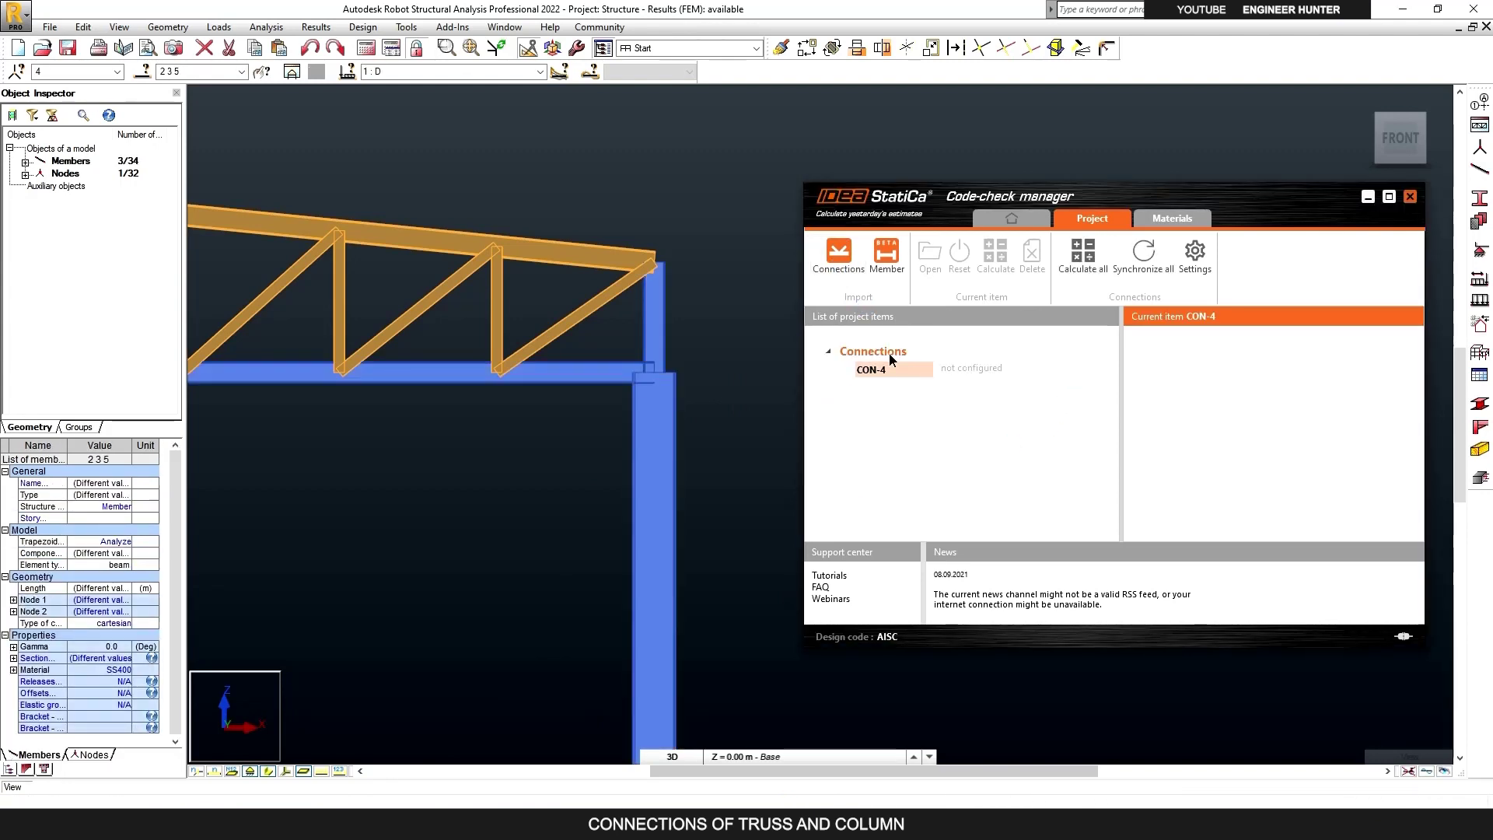
click(926, 368)
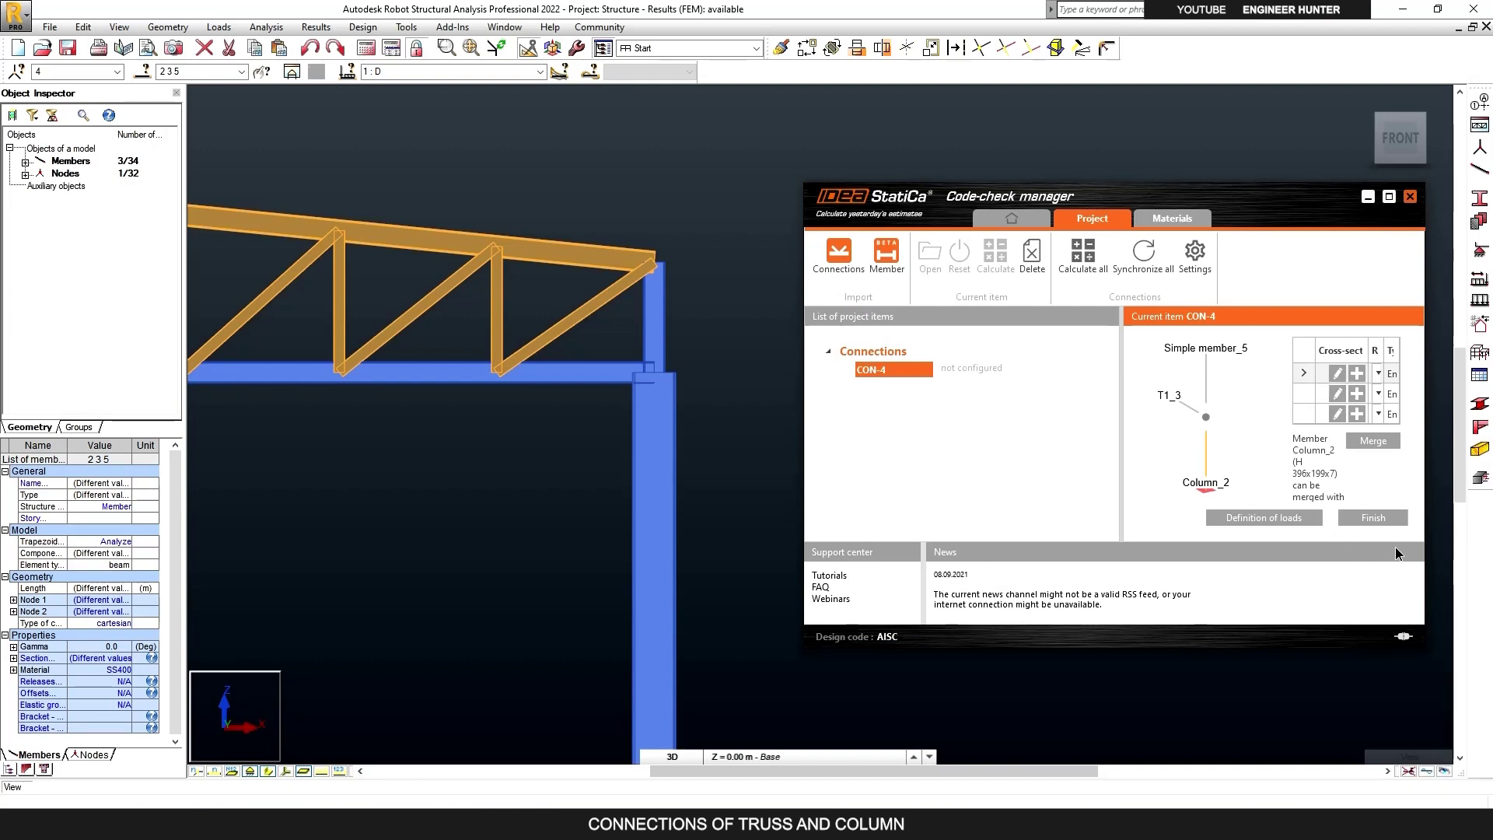
Finish configuring CON-4 with its members left unmerged, and open it for connection design.
click(1388, 196)
click(1443, 681)
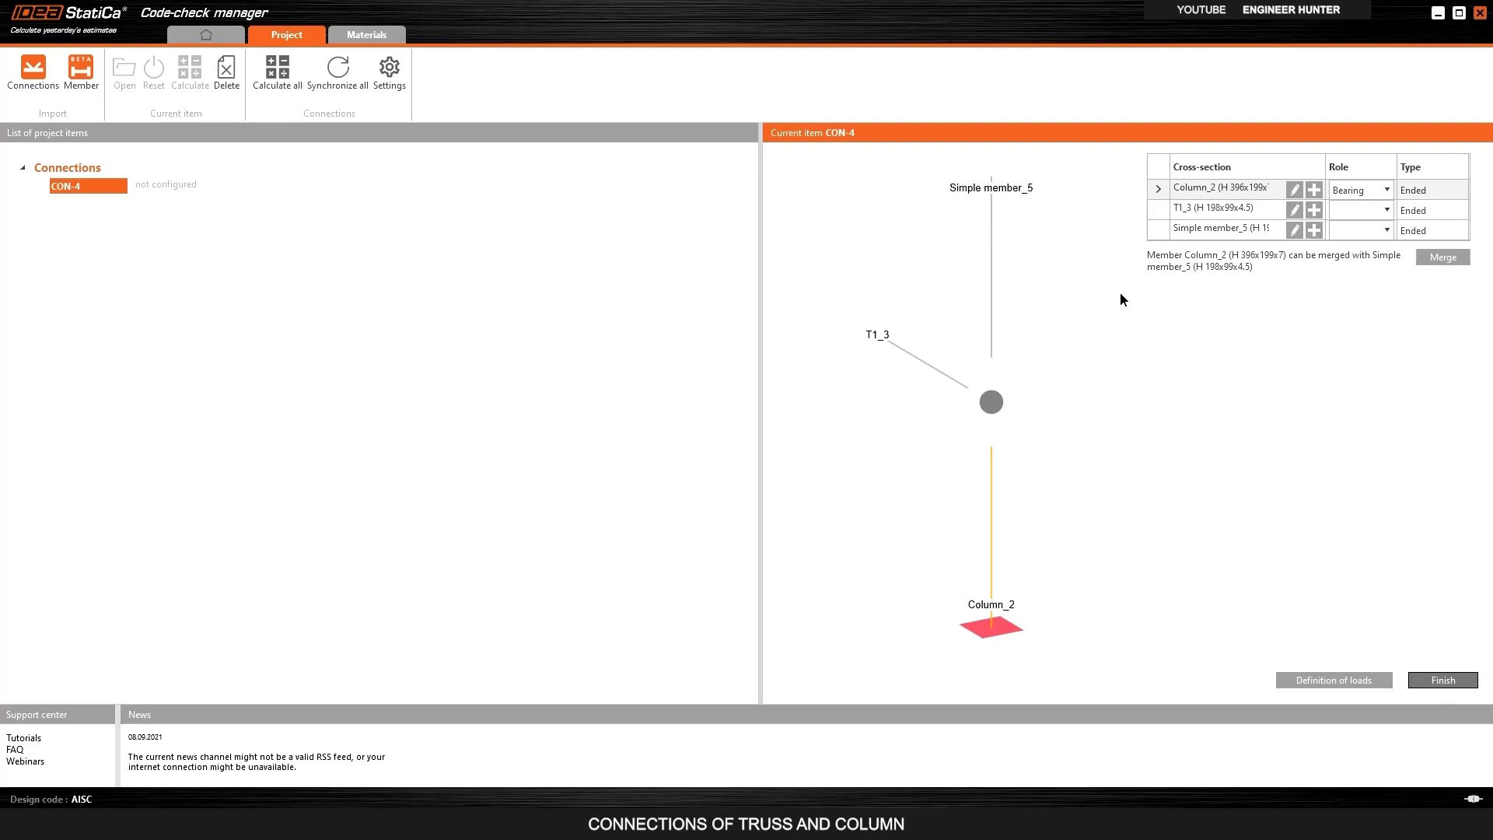
mouse_move(101, 186)
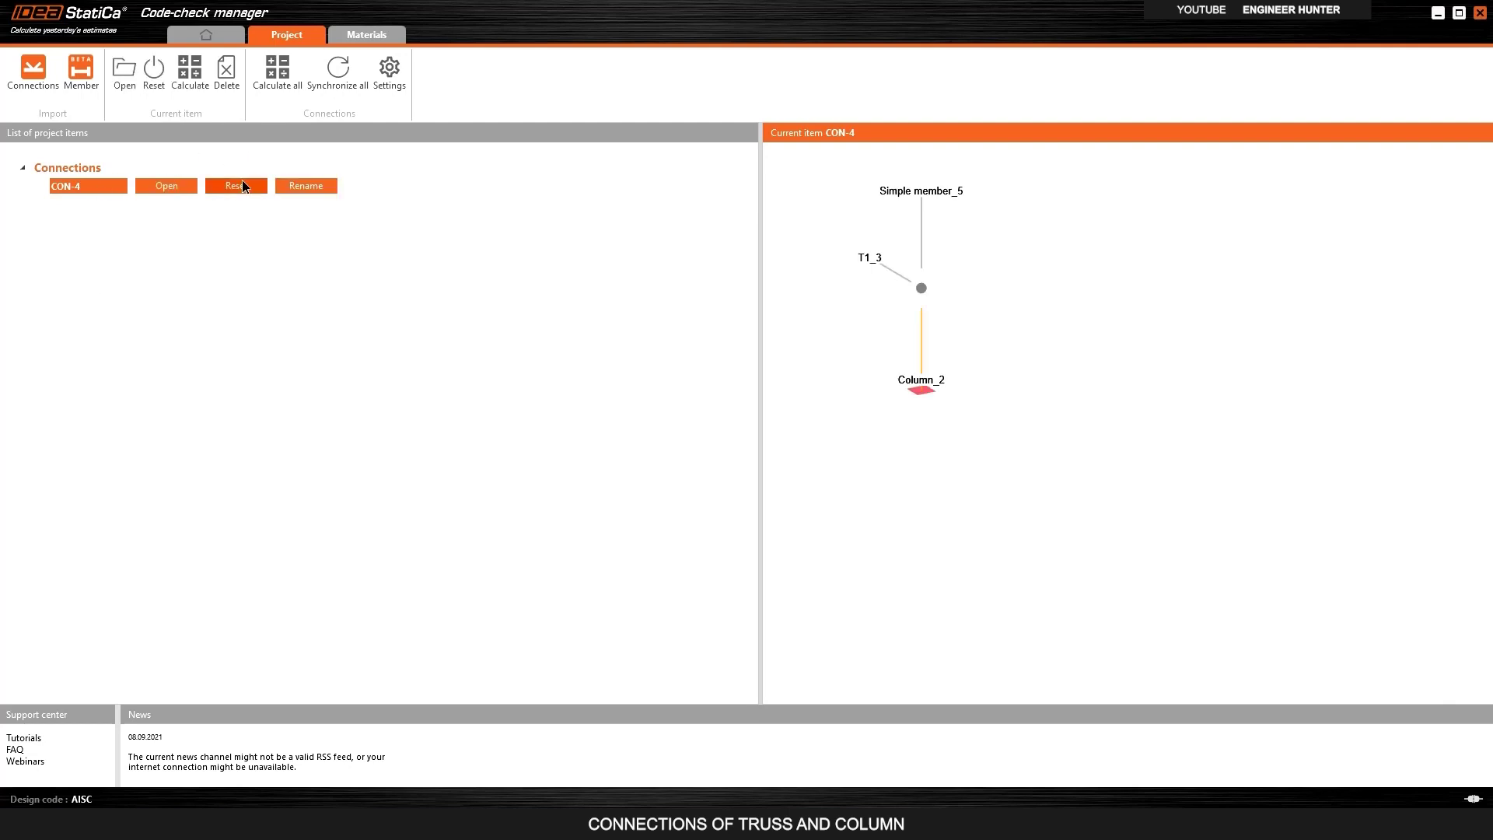
click(168, 186)
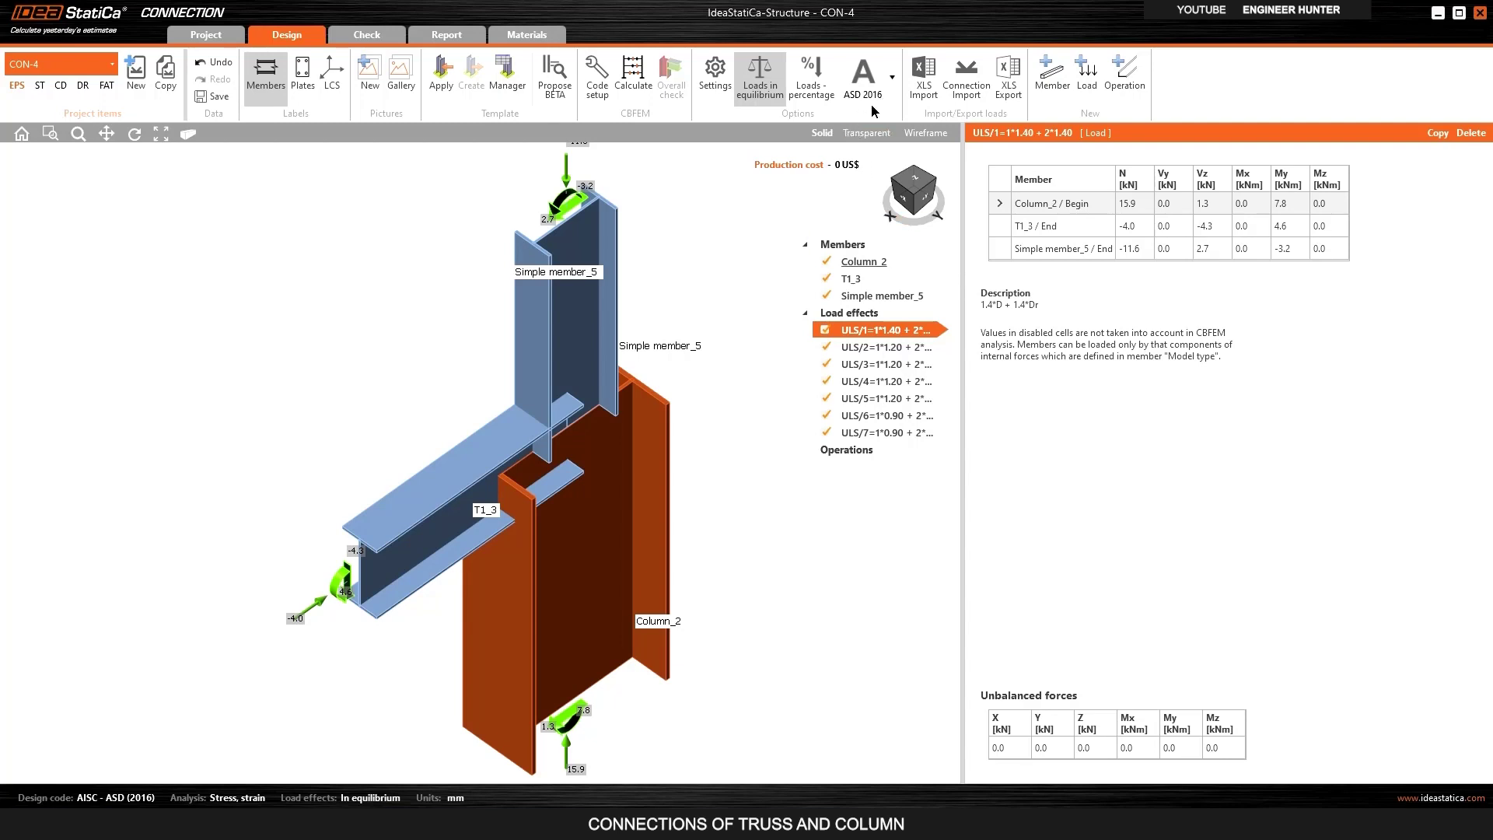
Set the design method to LRFD 2016, then review the ULS/7 and ULS/1 load effects and view the joint in side elevation.
click(865, 81)
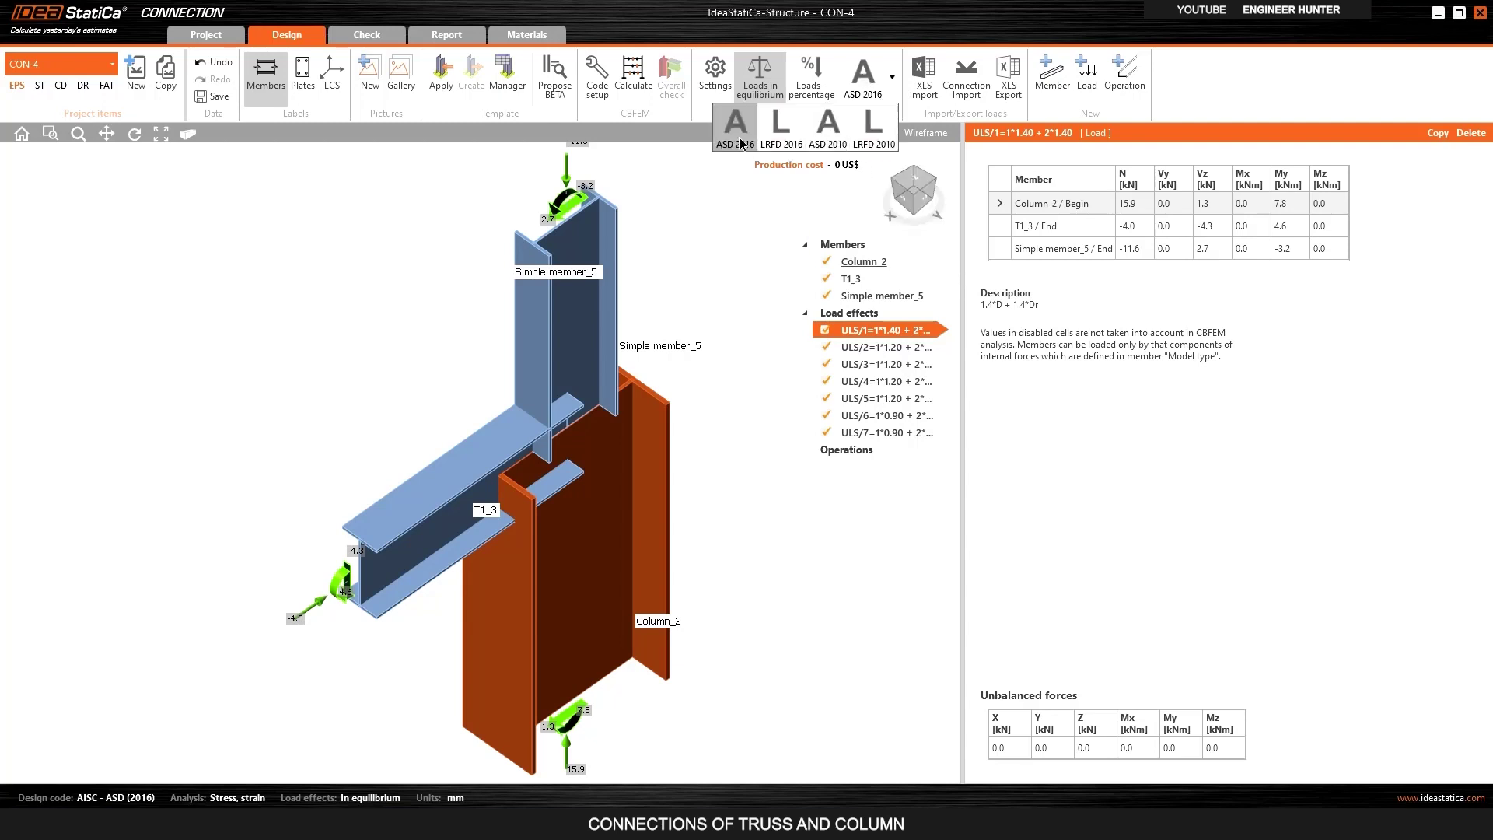
click(781, 132)
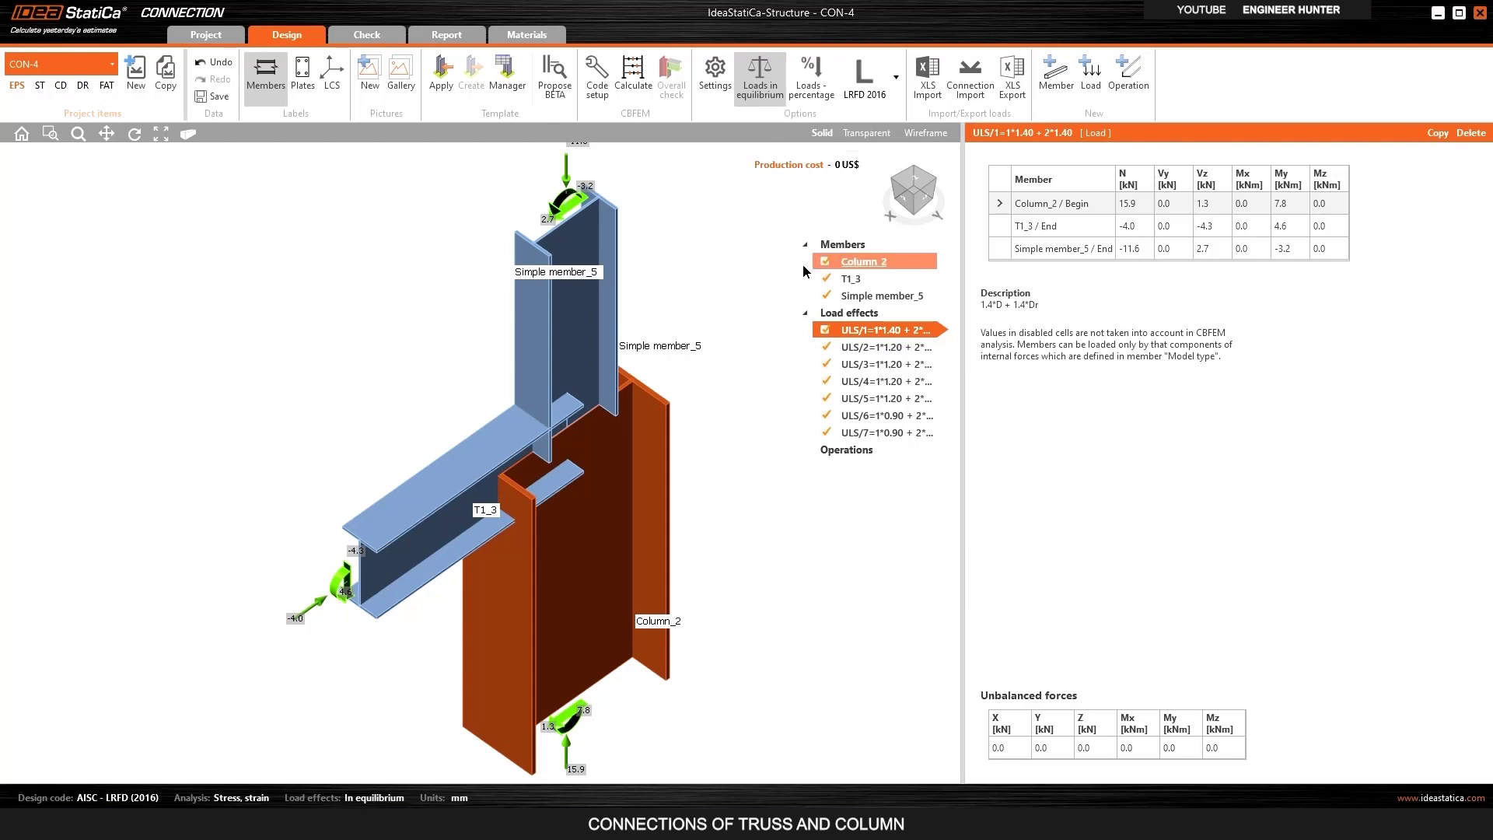
click(864, 433)
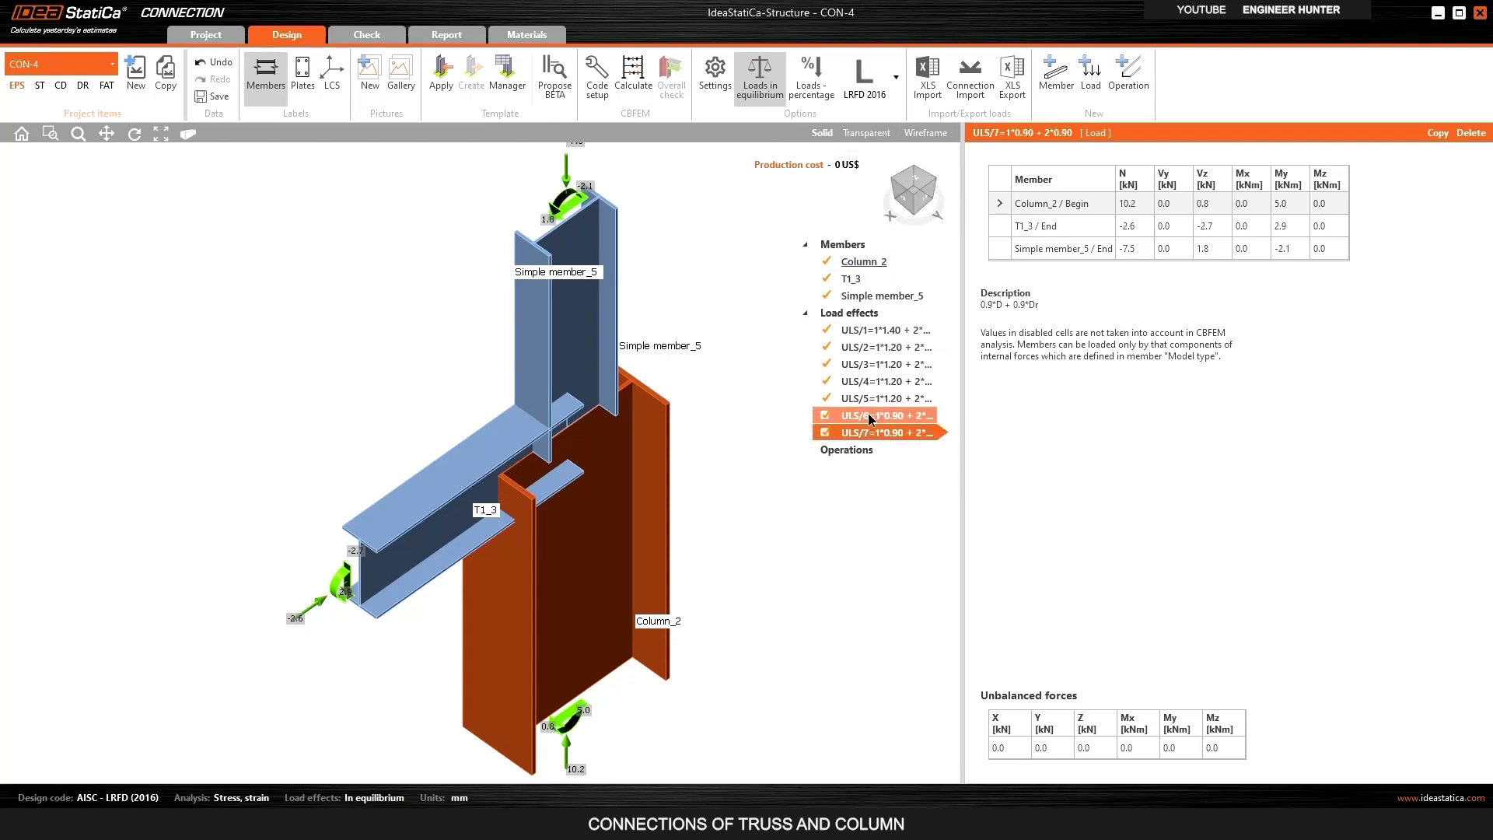
click(876, 332)
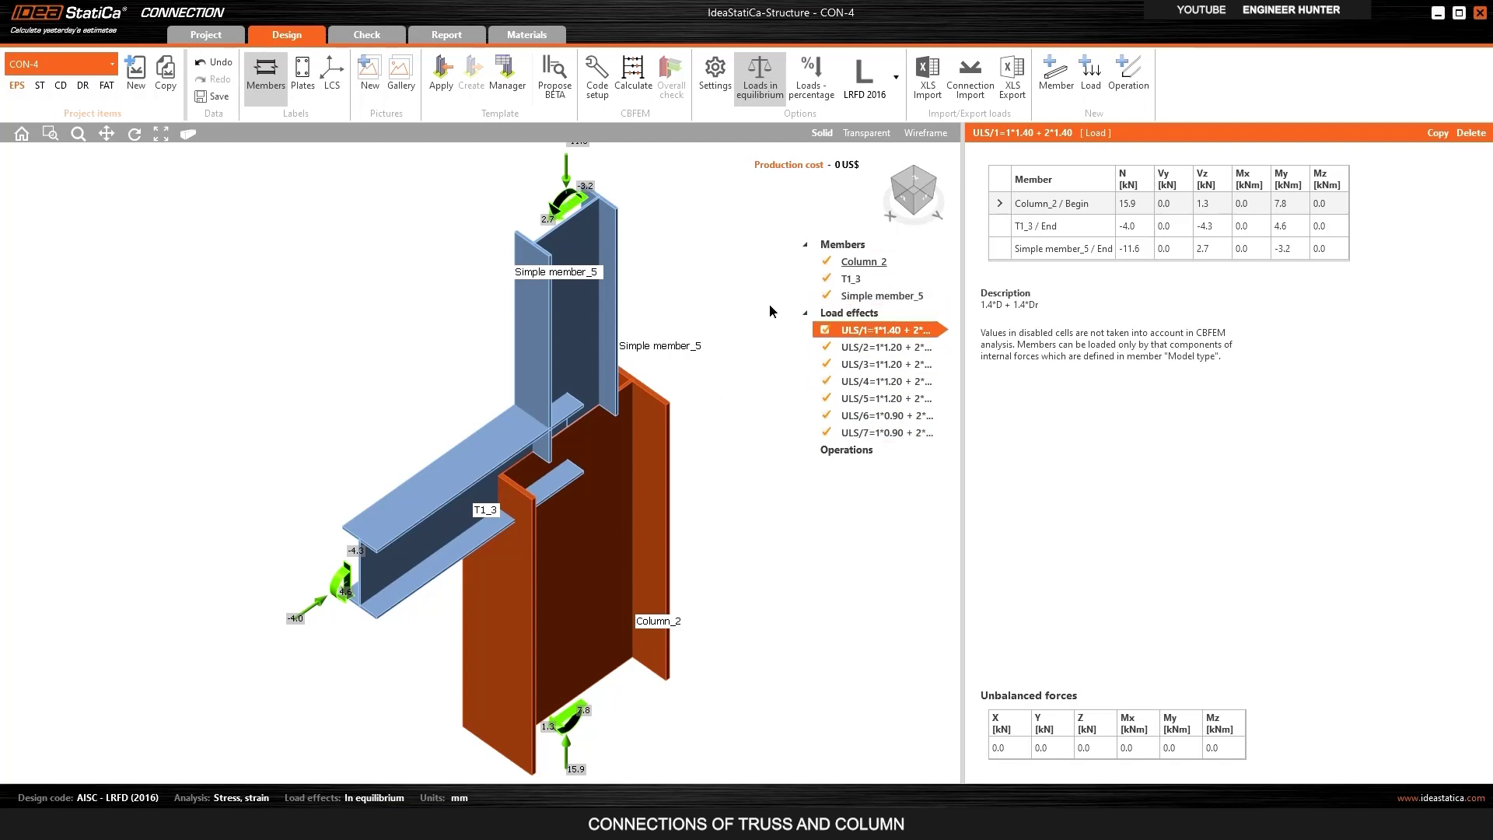
click(914, 209)
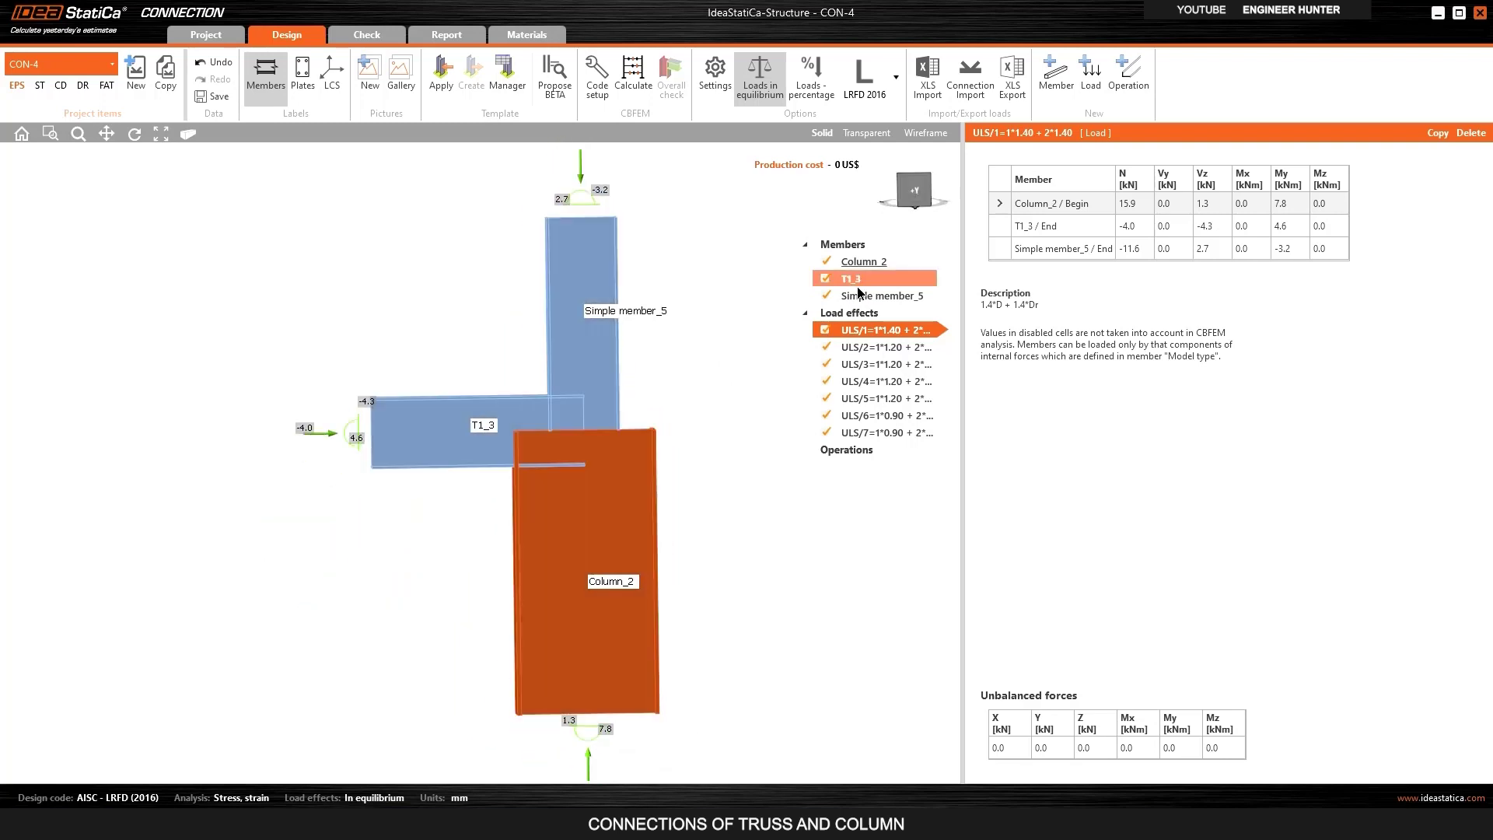
Set the Z offset (ez) of member T1_3 to 112 mm to raise it above the column top.
scroll(583, 538, up, 2)
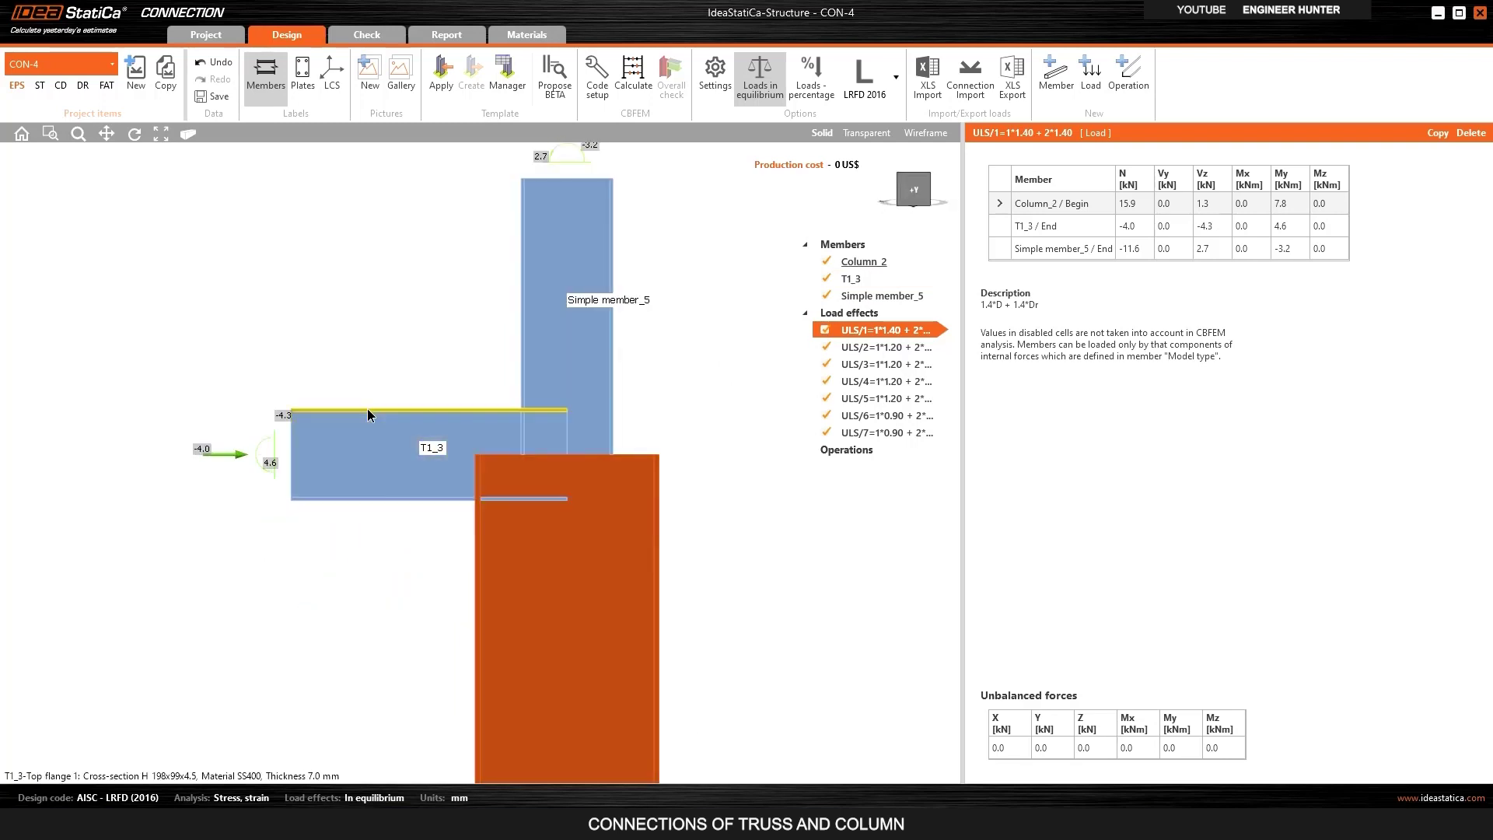
scroll(494, 305, down, 1)
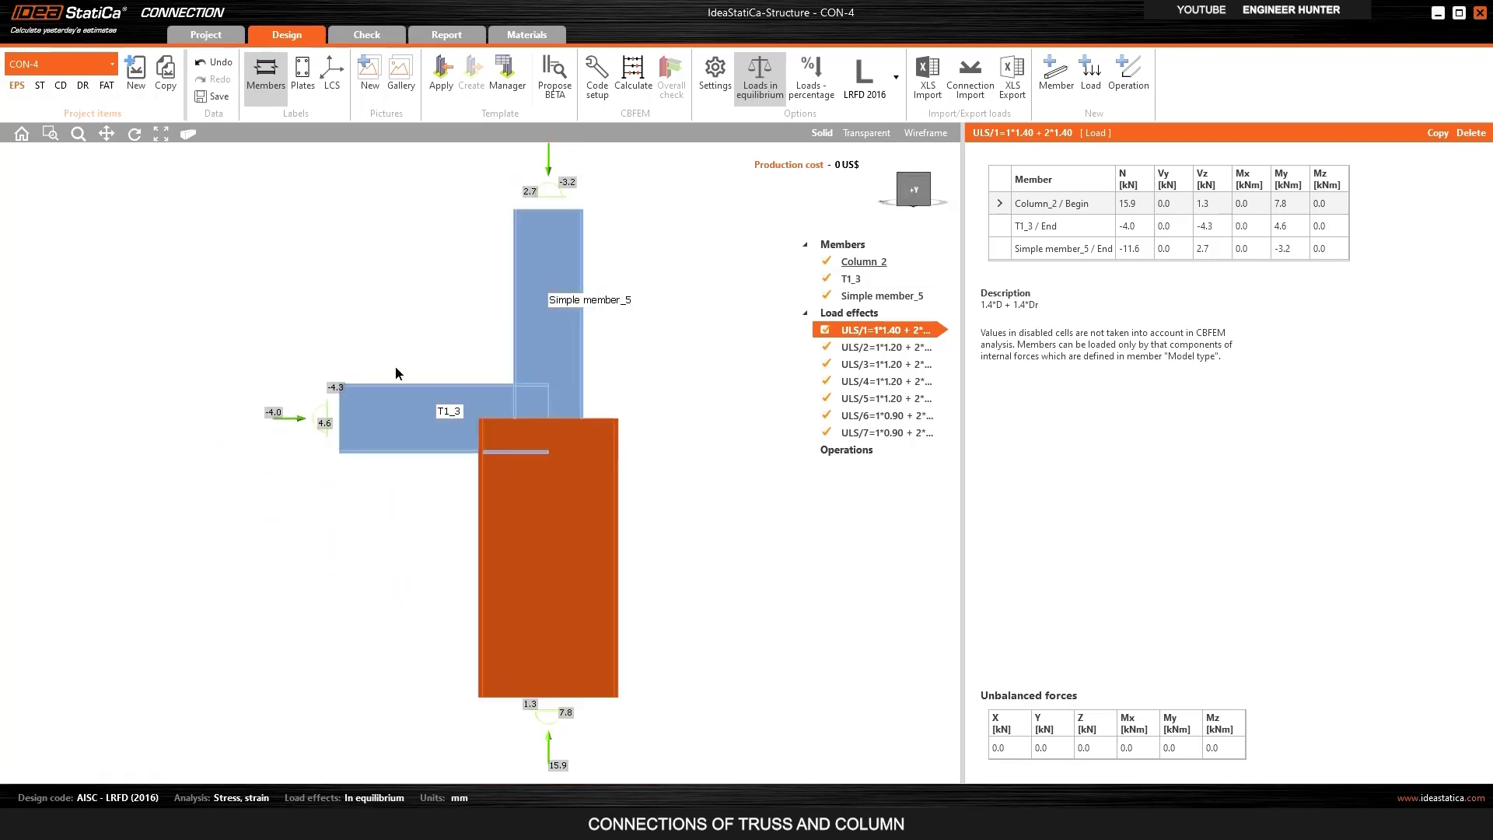
scroll(528, 440, up, 2)
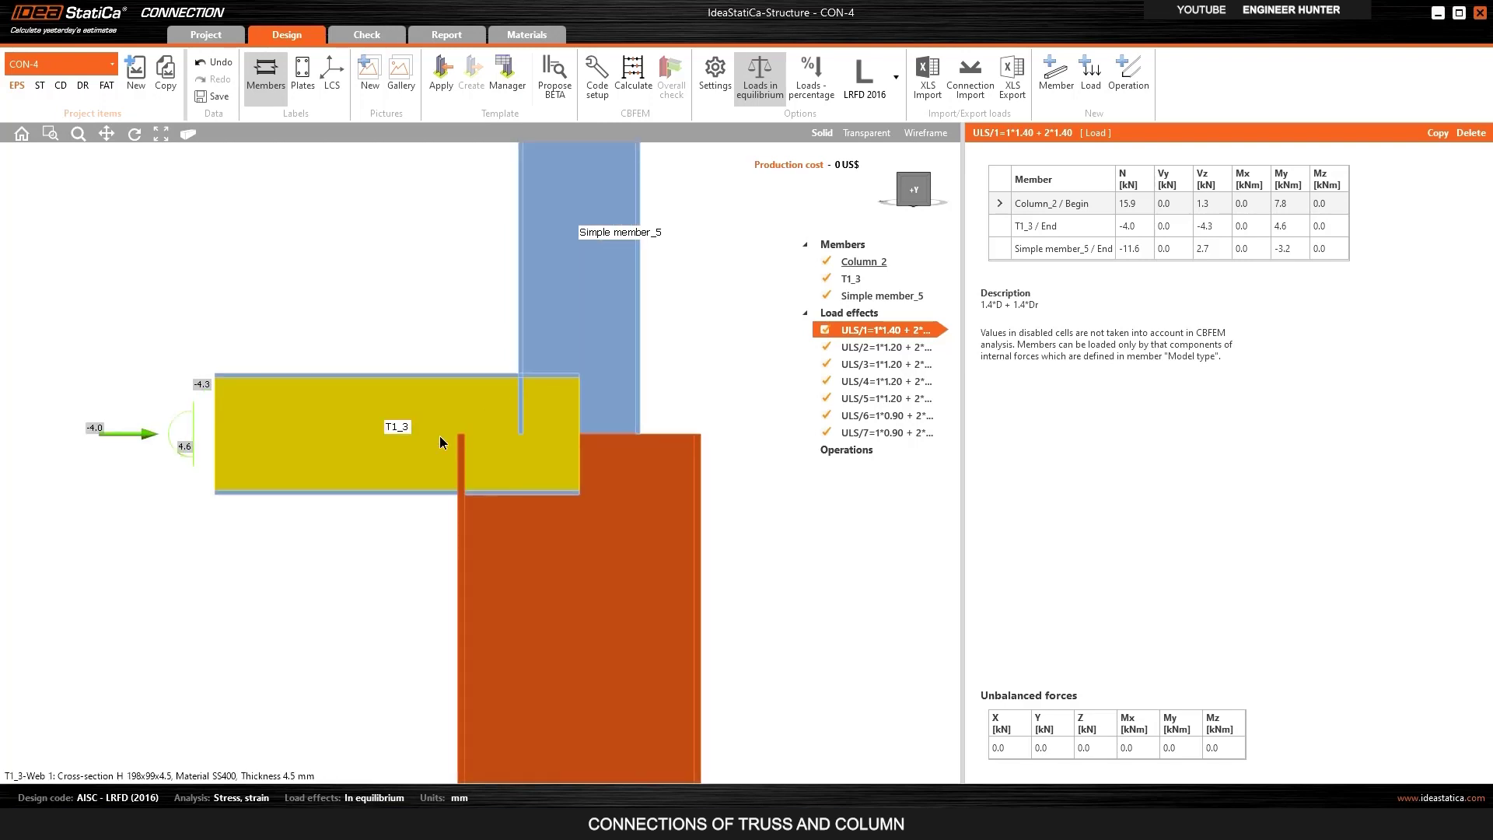
click(372, 455)
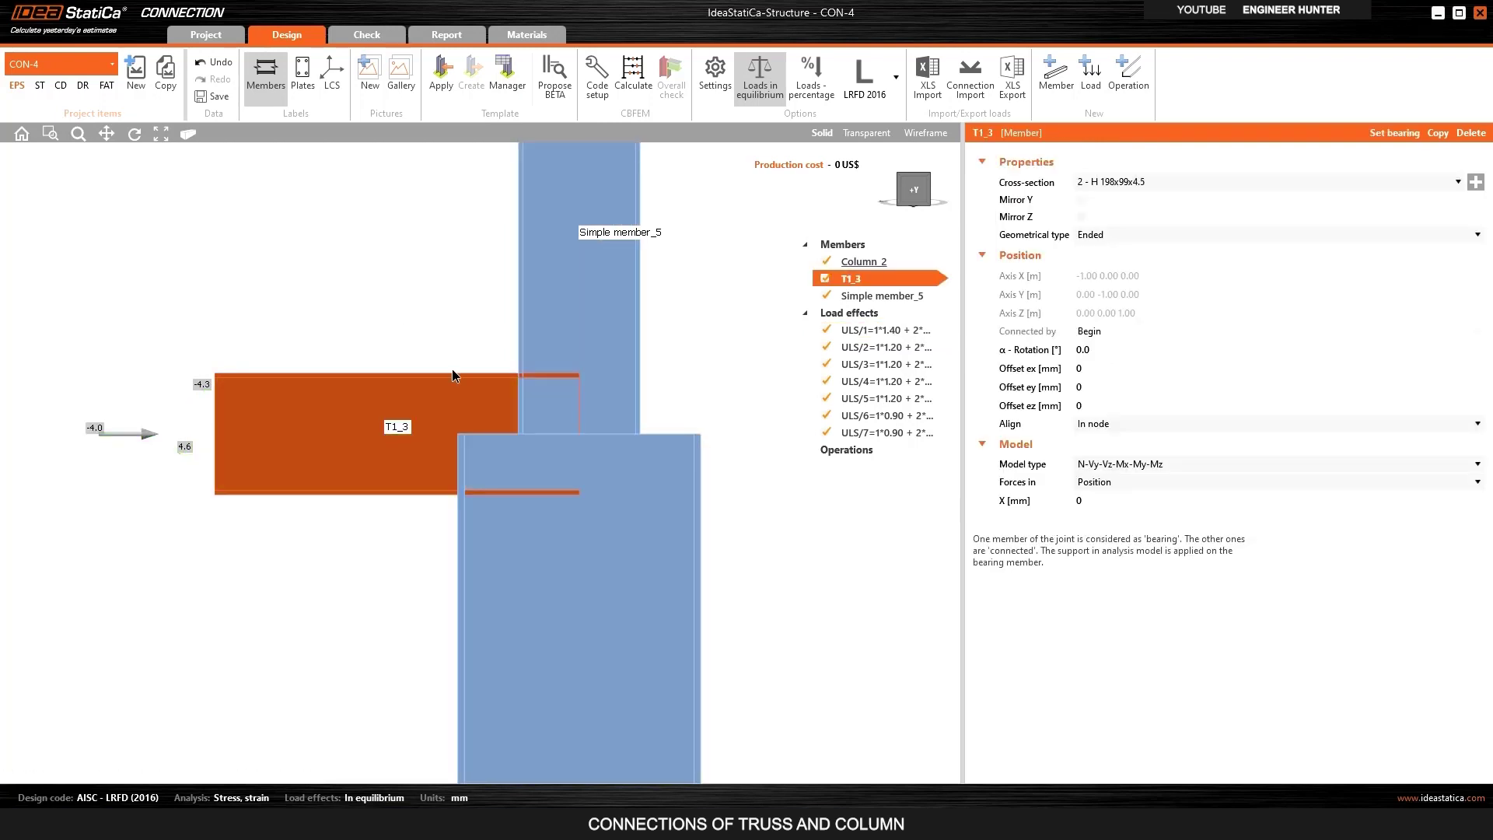
click(1033, 404)
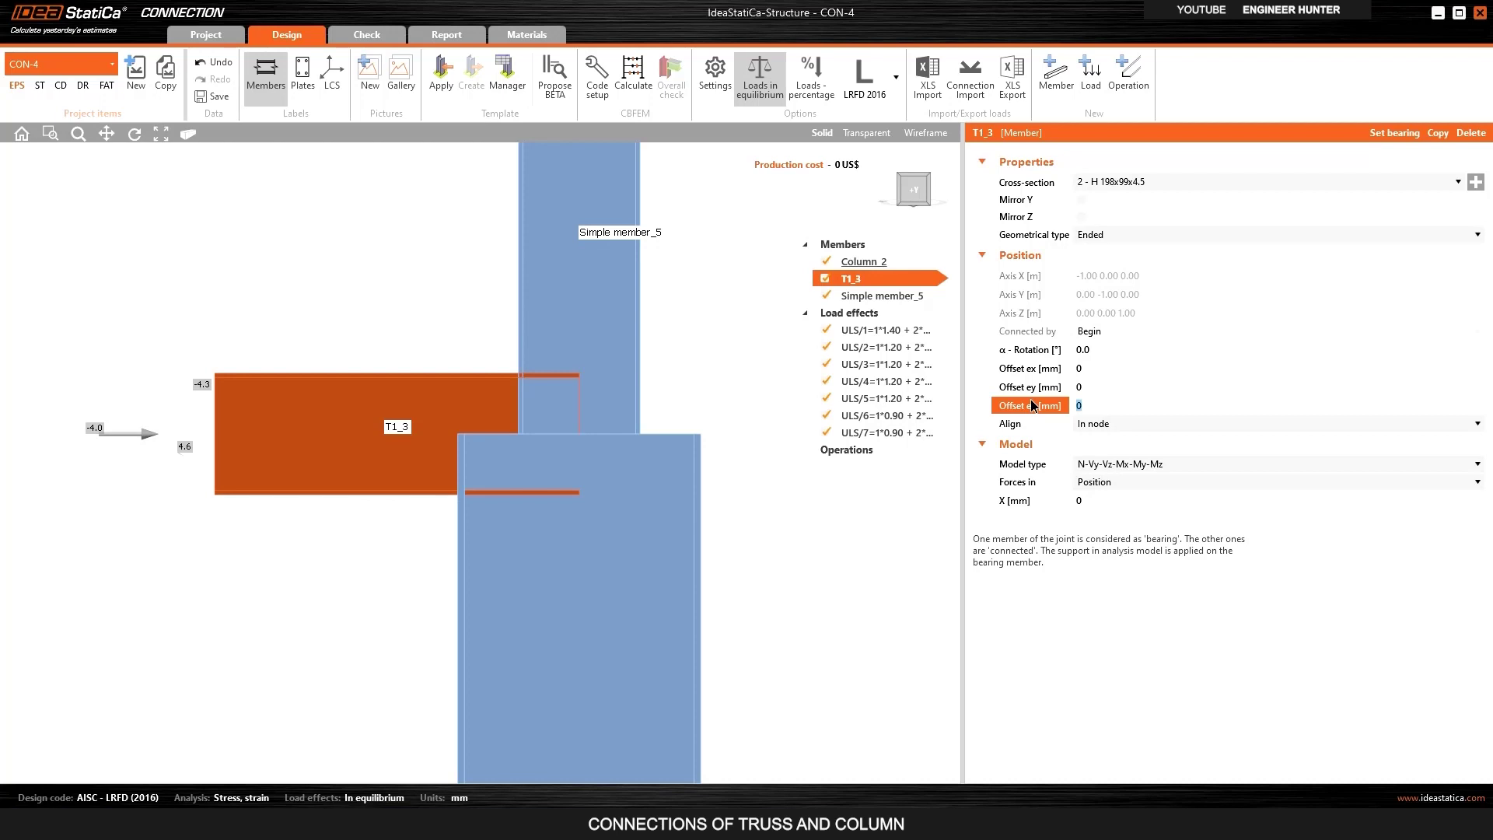
text(112)
key(Tab)
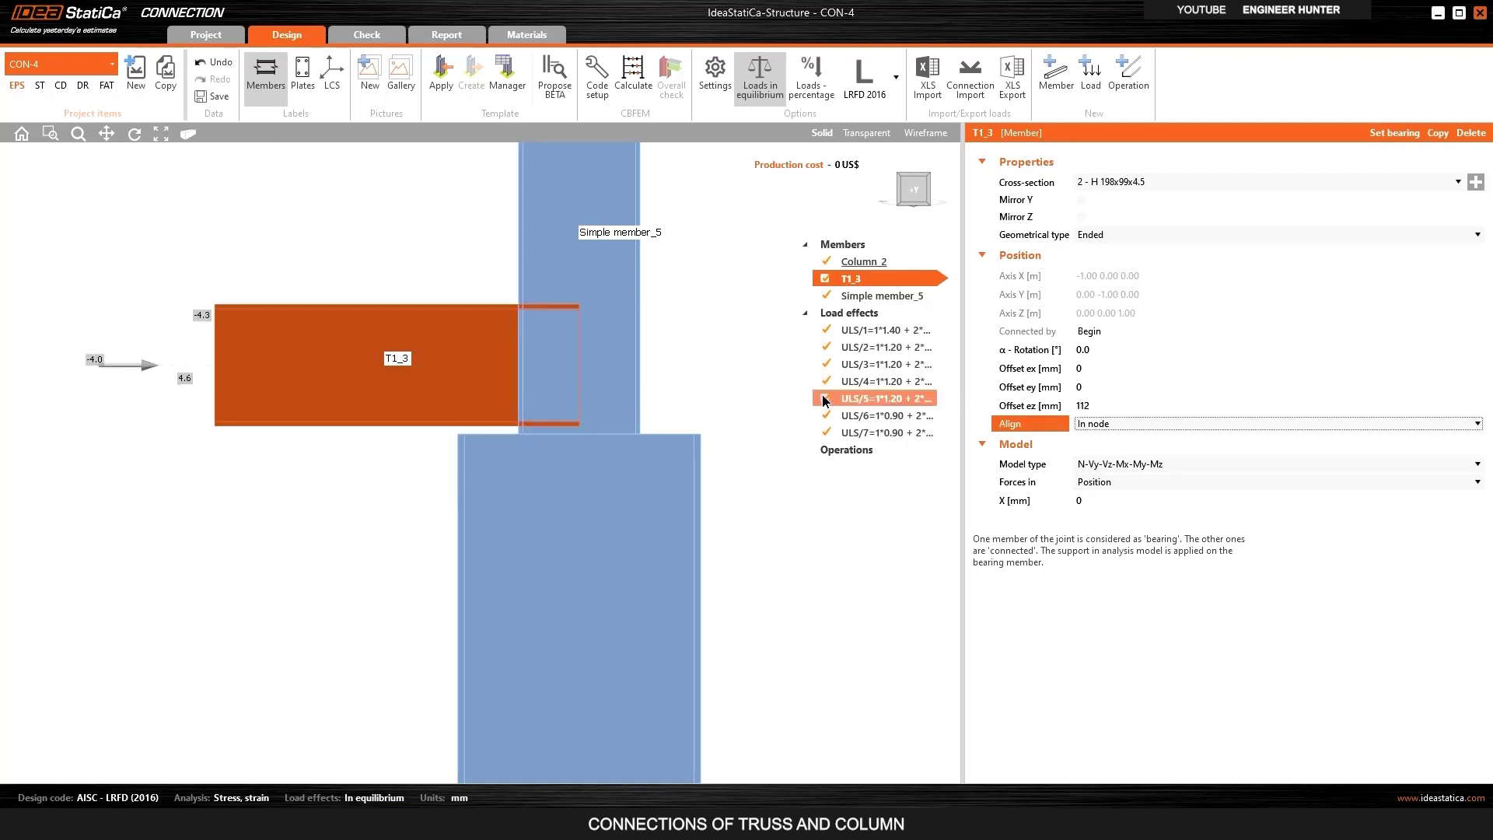
Check the column and post in 3D, and add a plate-to-plate operation at the column top with 20 A325M bolts.
click(901, 180)
scroll(677, 447, up, 3)
click(599, 451)
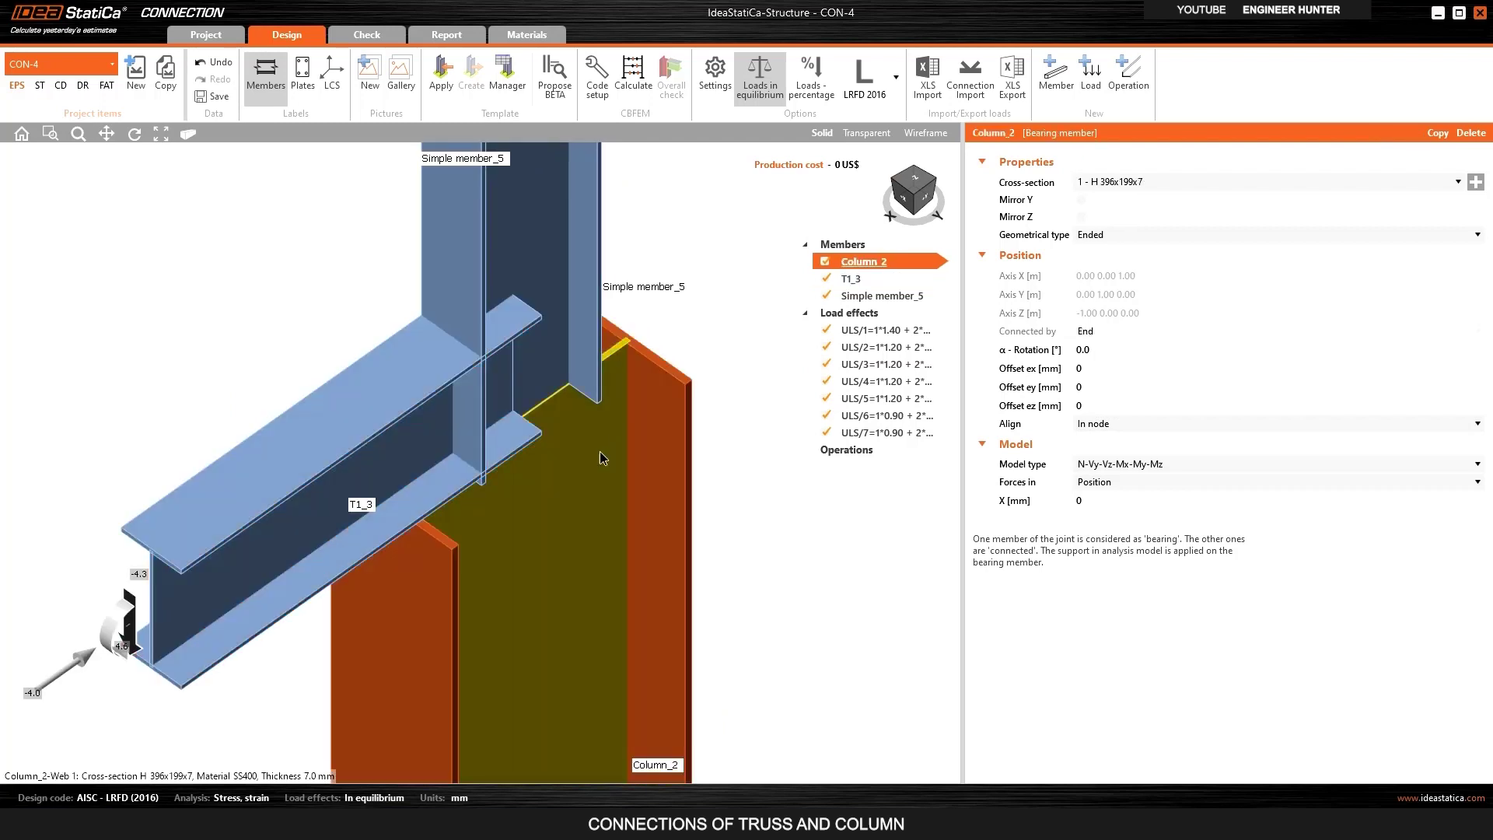
scroll(587, 472, down, 2)
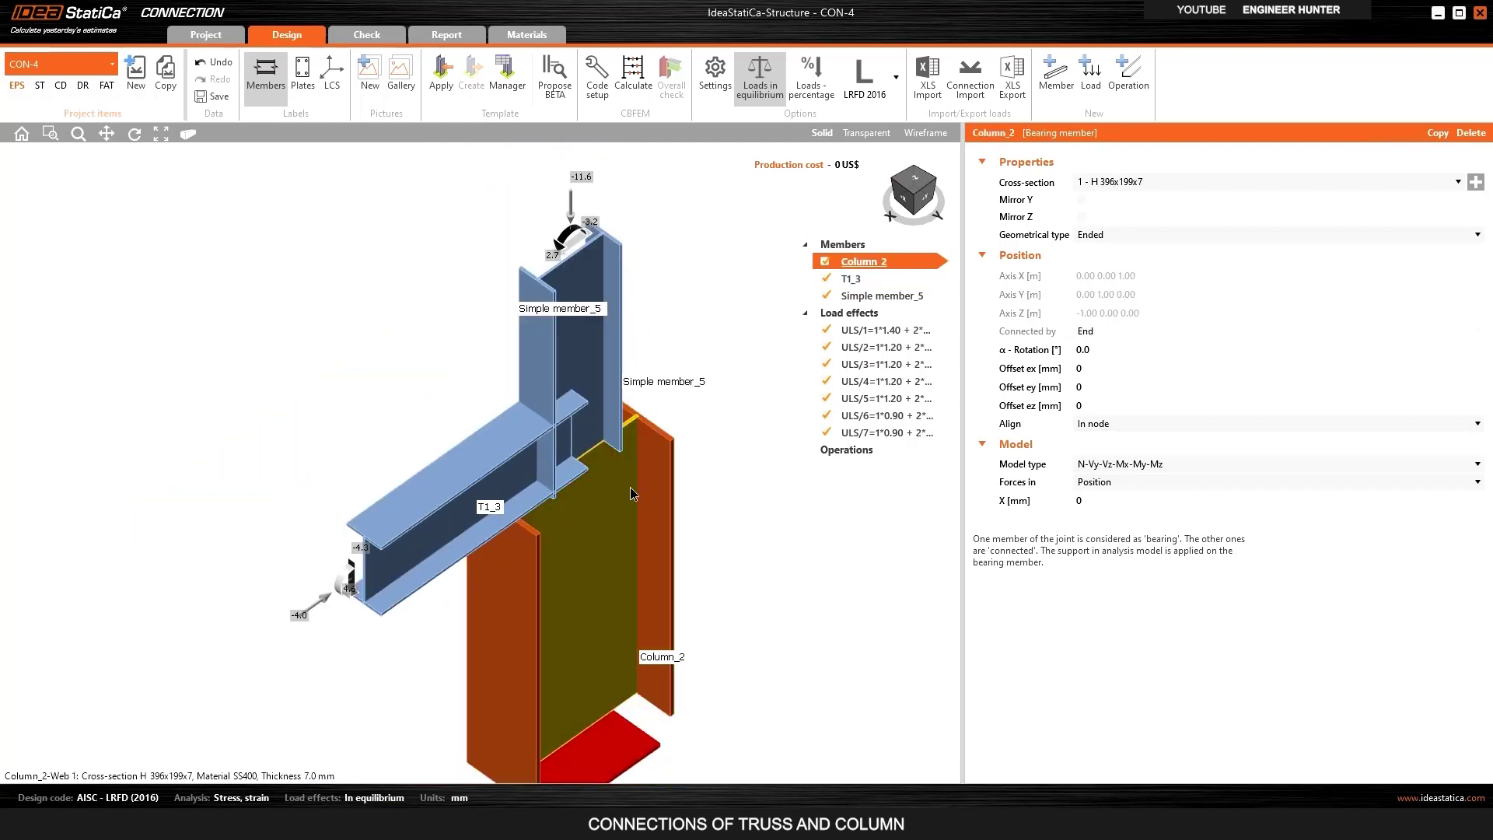
click(604, 341)
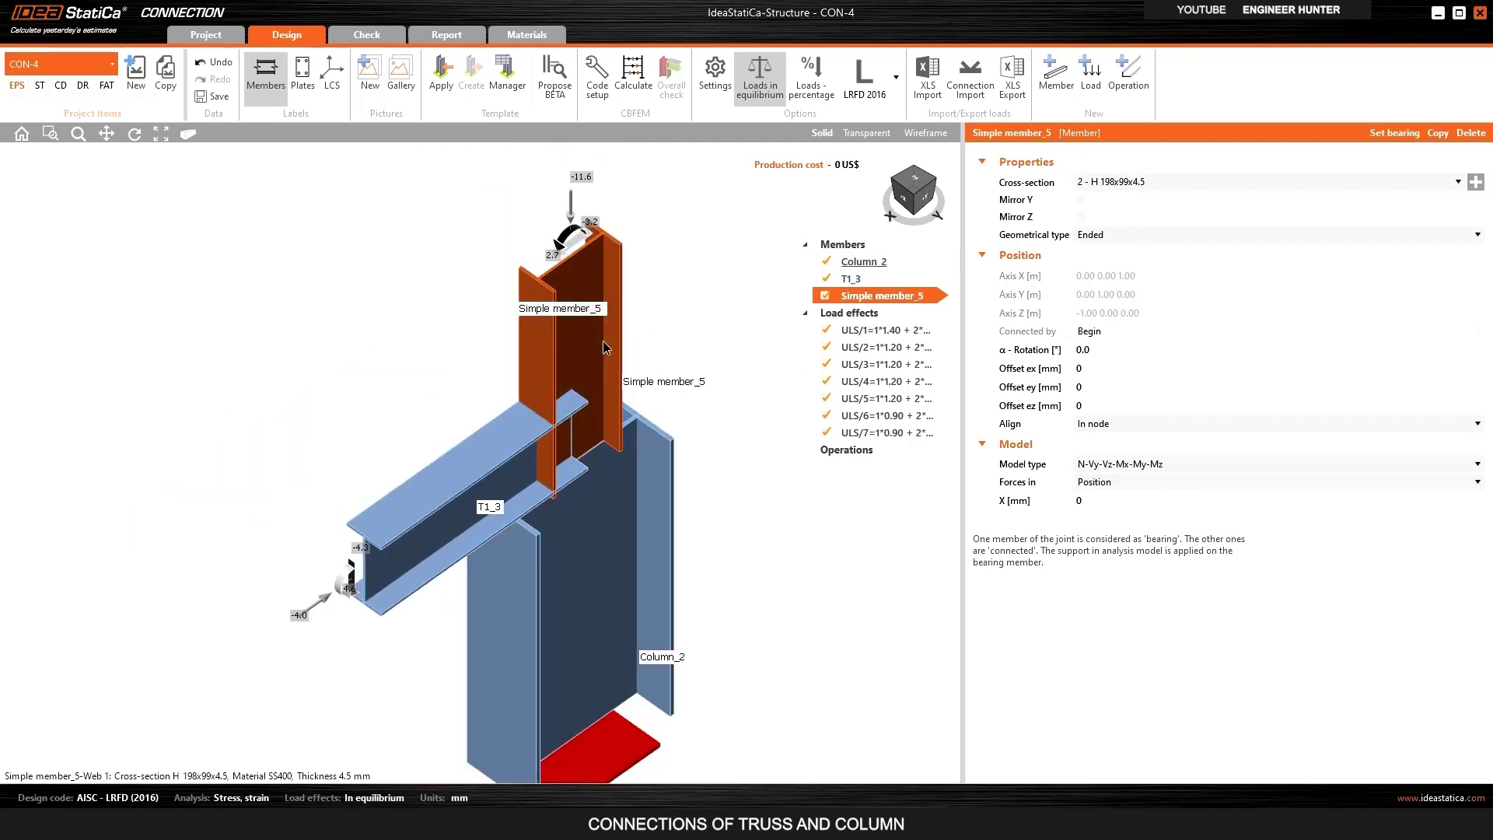
click(1127, 82)
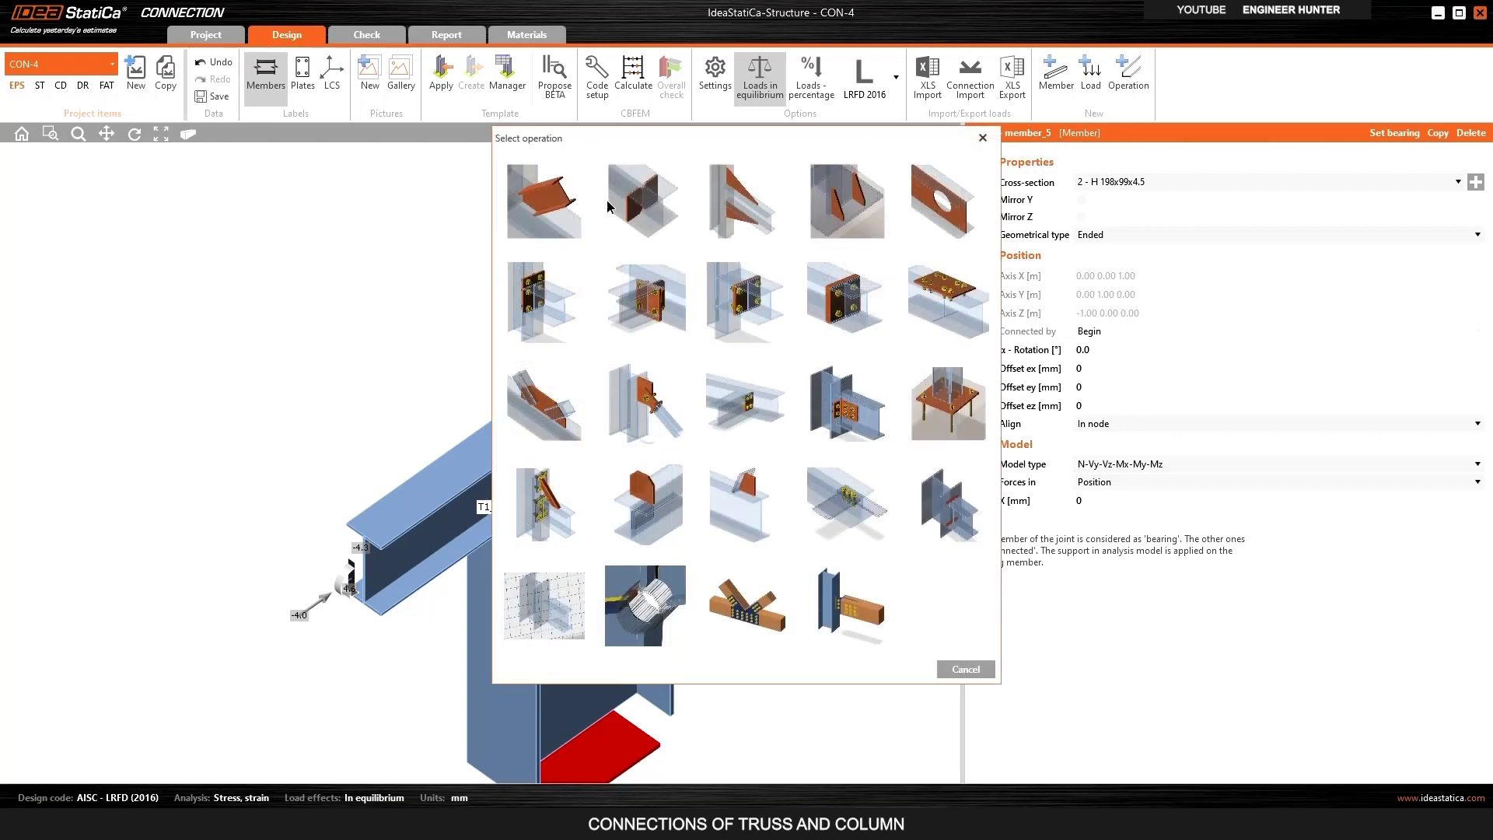
click(824, 300)
click(829, 206)
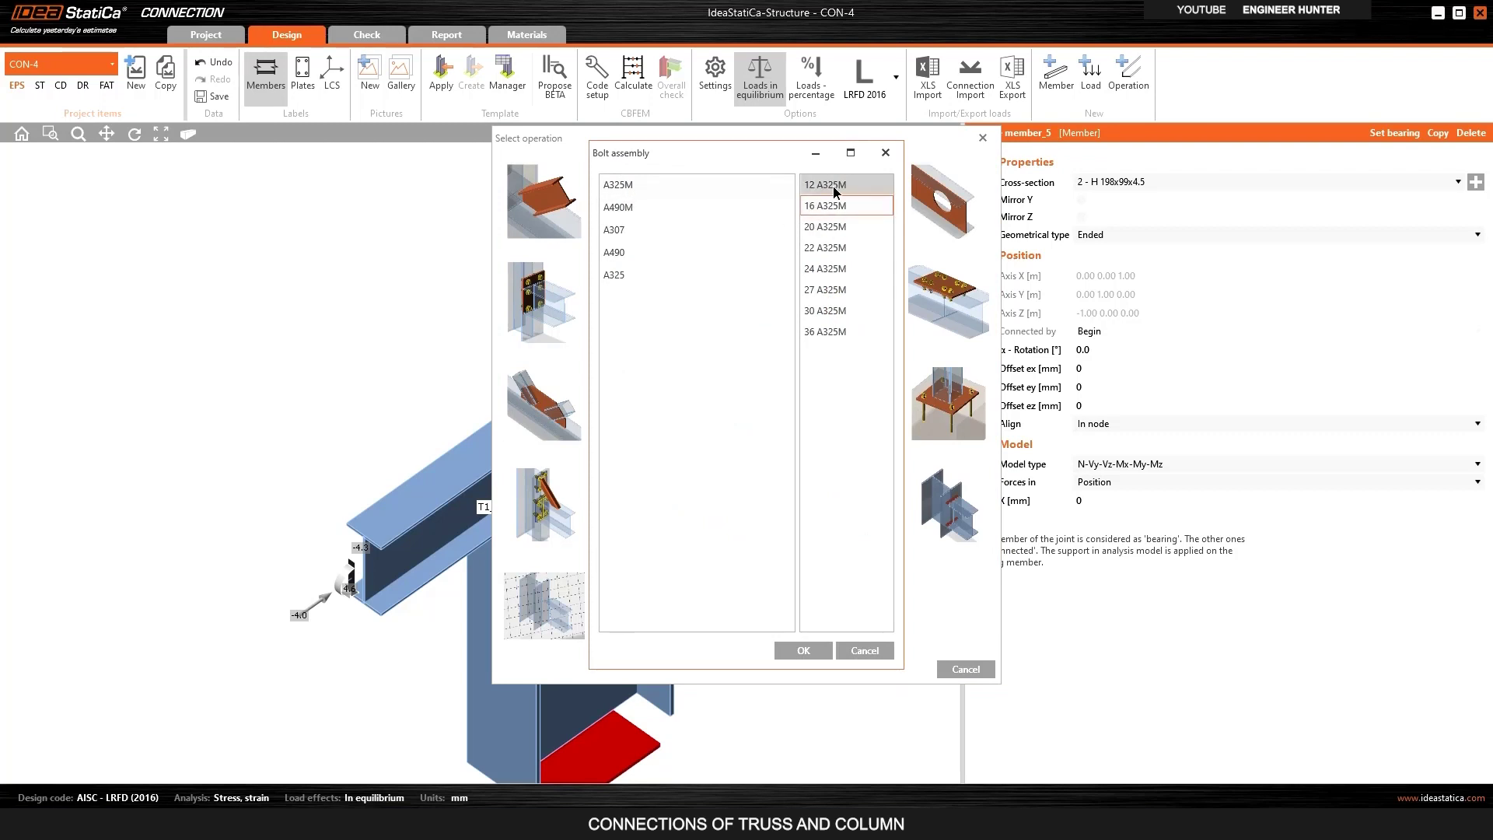
click(838, 230)
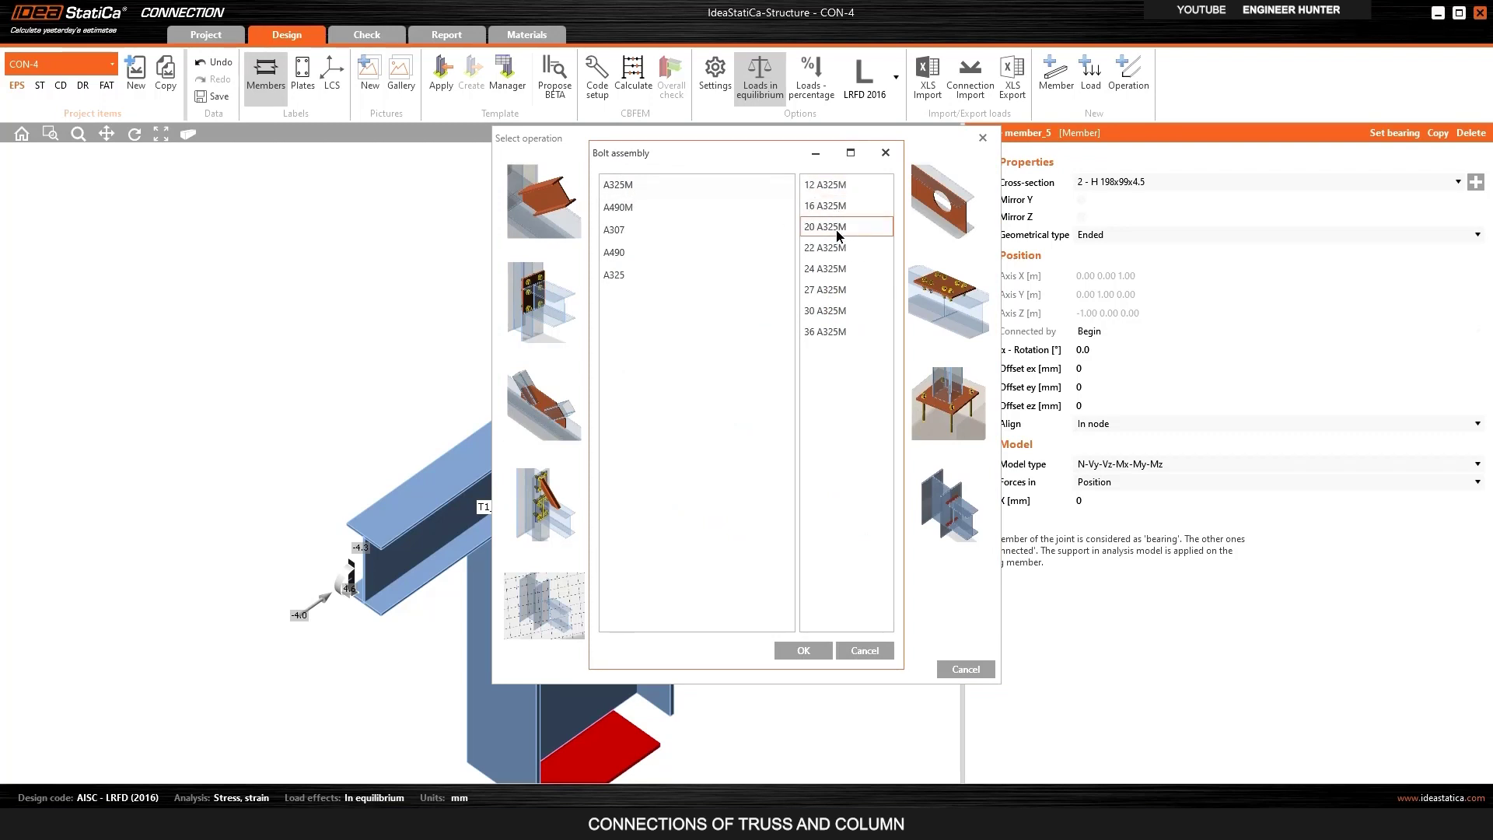
click(802, 654)
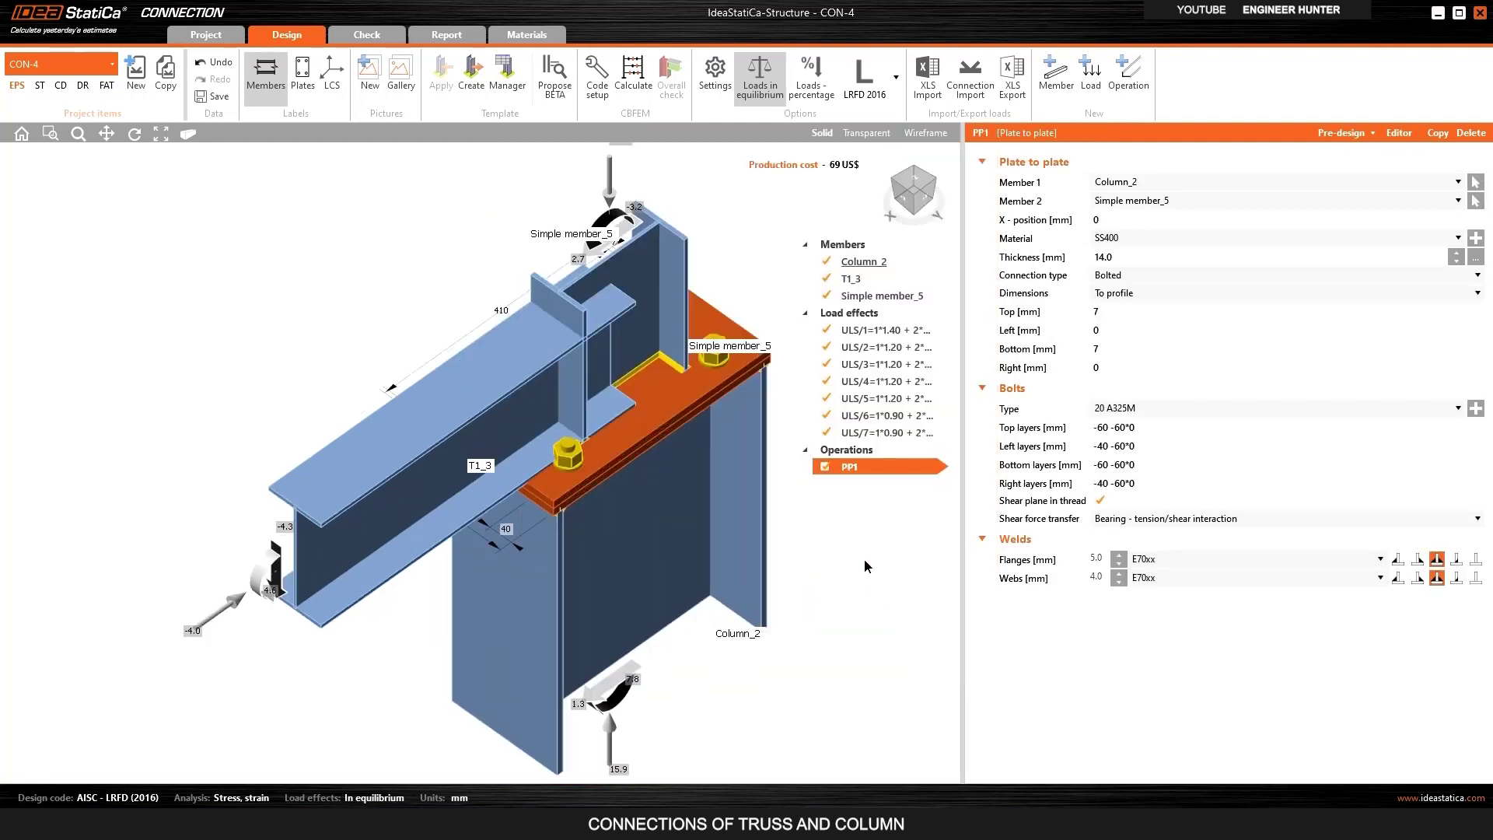
View the plate transparently in plan and set its top, left, bottom and right bolt layers to 0.
click(917, 185)
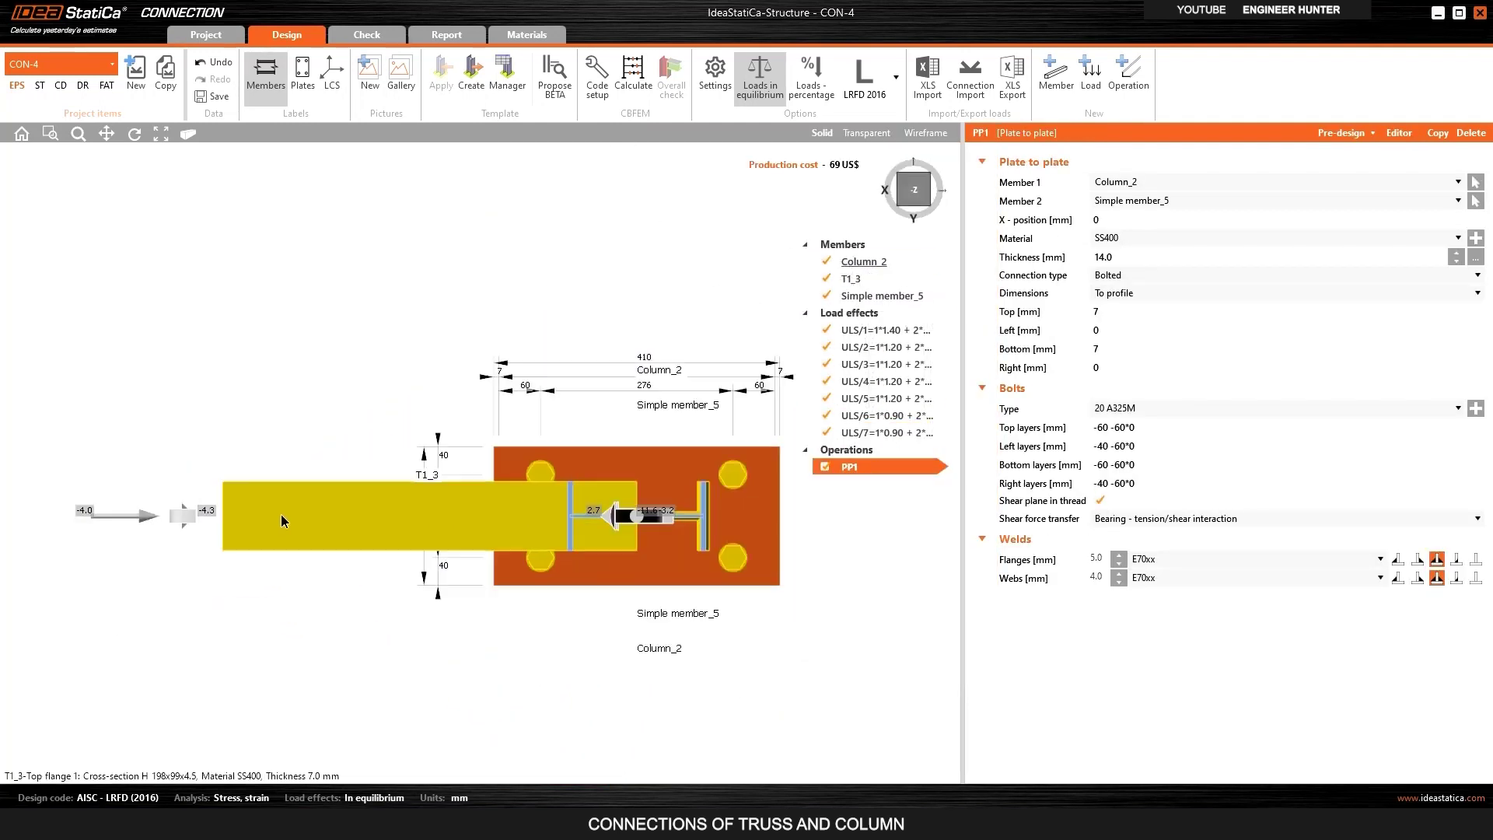
click(867, 133)
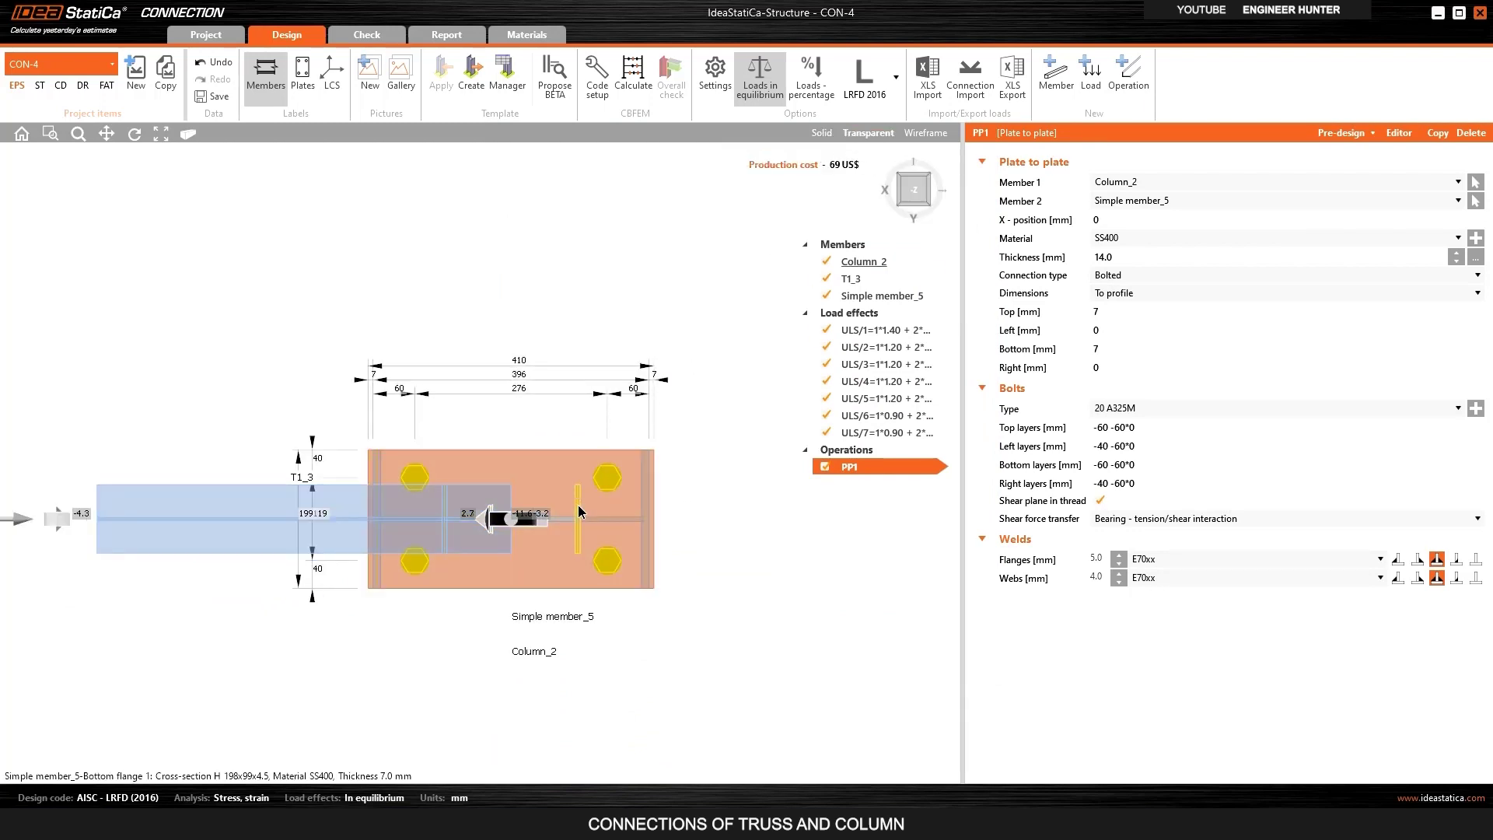
scroll(577, 505, up, 1)
scroll(689, 506, up, 2)
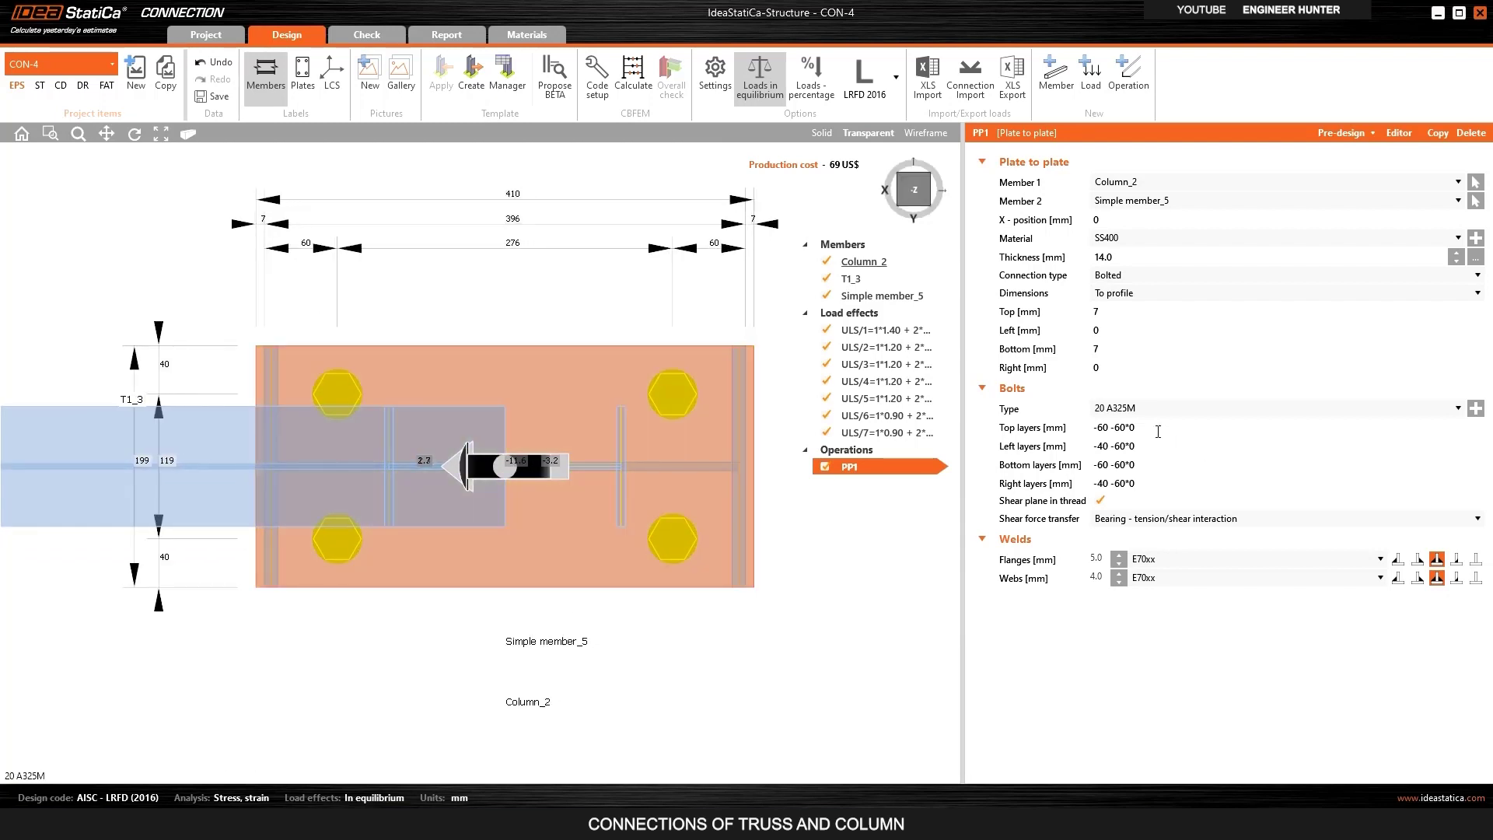
click(1038, 430)
text(0)
key(Tab)
text(0)
key(Tab)
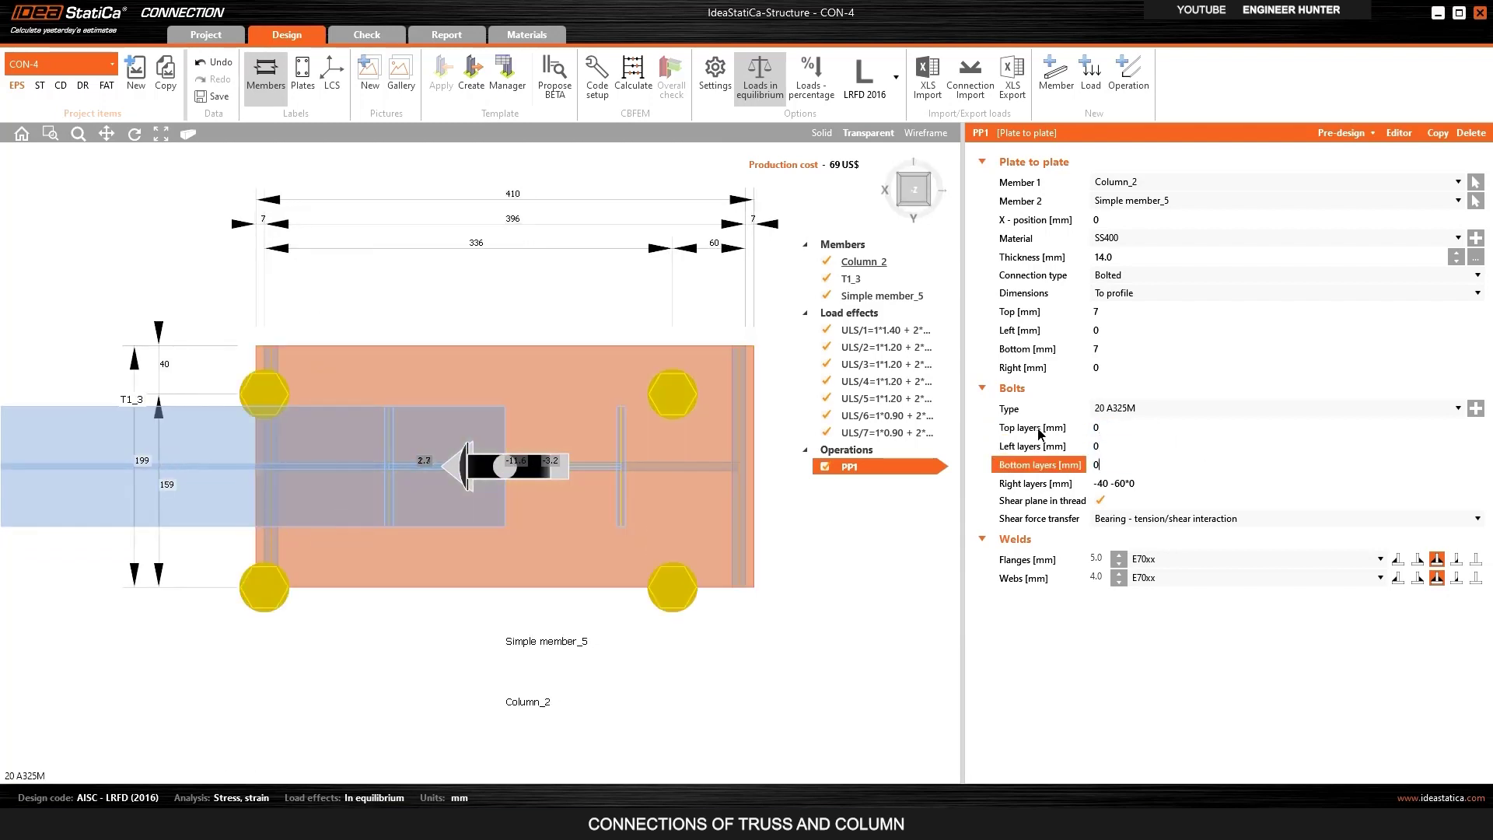
text(0)
key(Tab)
text(0)
key(Tab)
click(1077, 434)
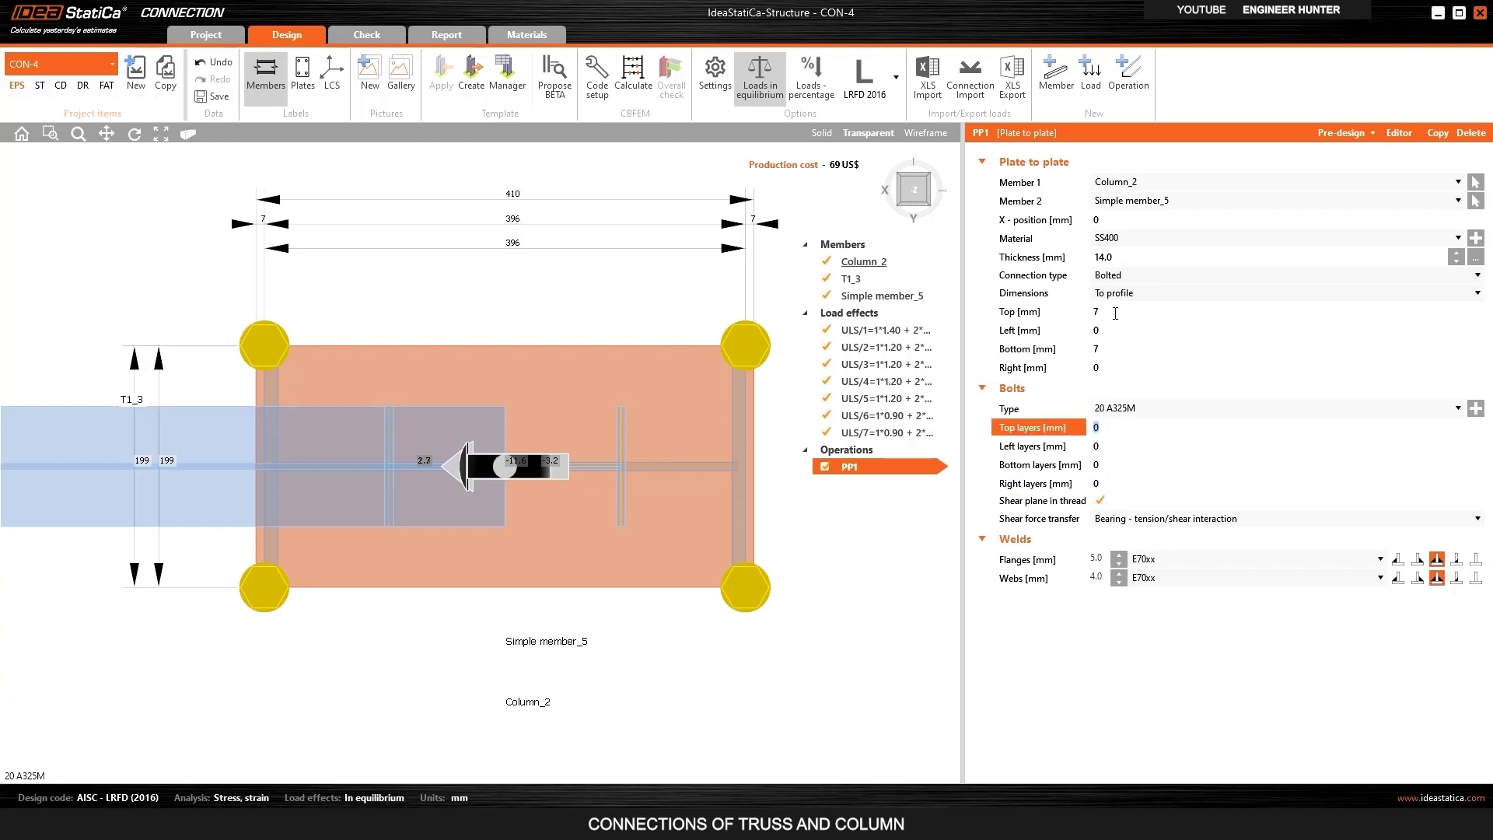
Try extending the plate 50 mm beyond the profile at its top edge and change its bottom extension.
click(1139, 312)
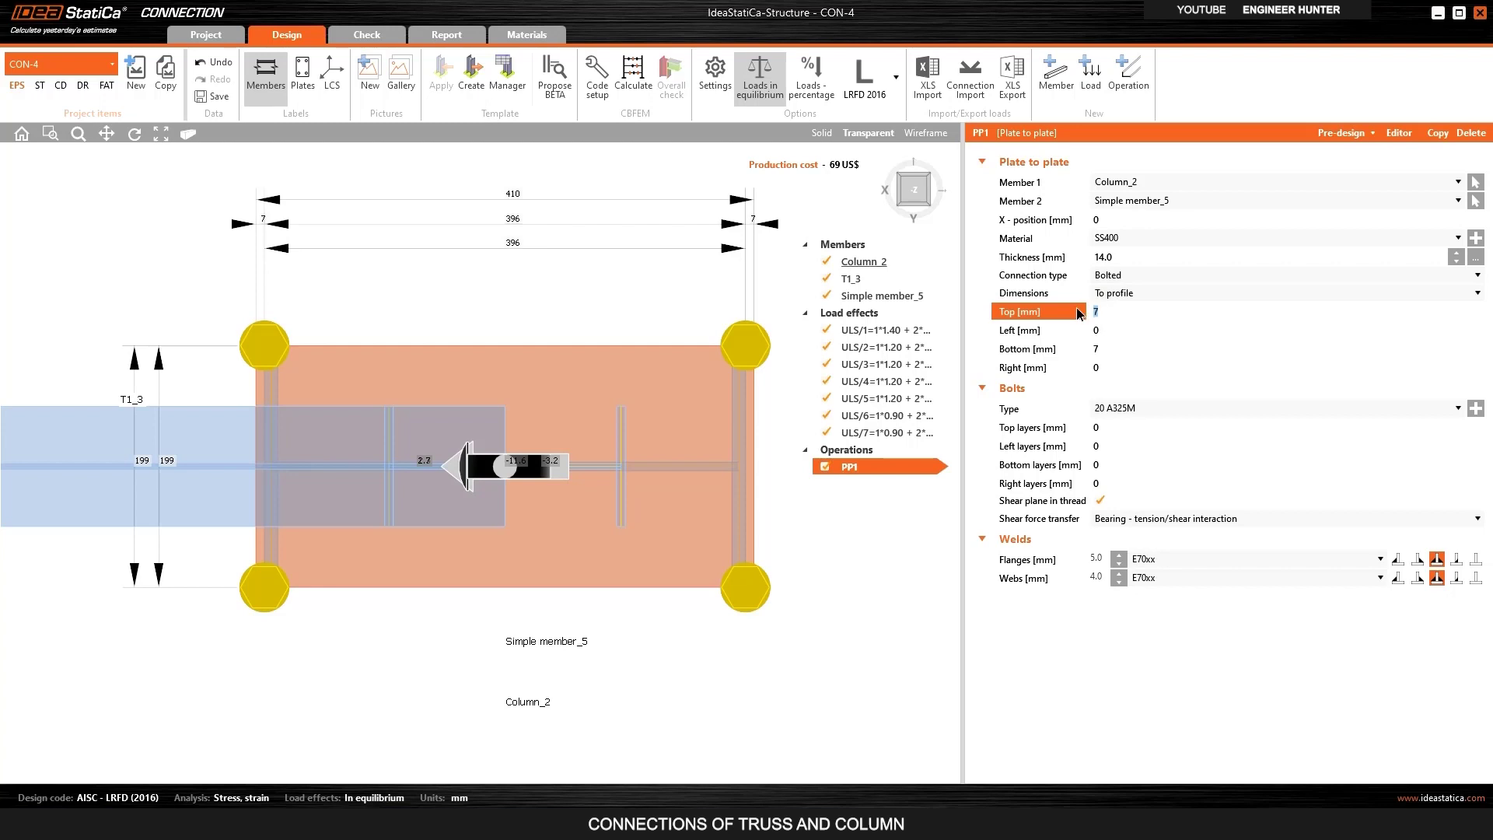
text(50)
key(Tab)
key(Tab)
text(5)
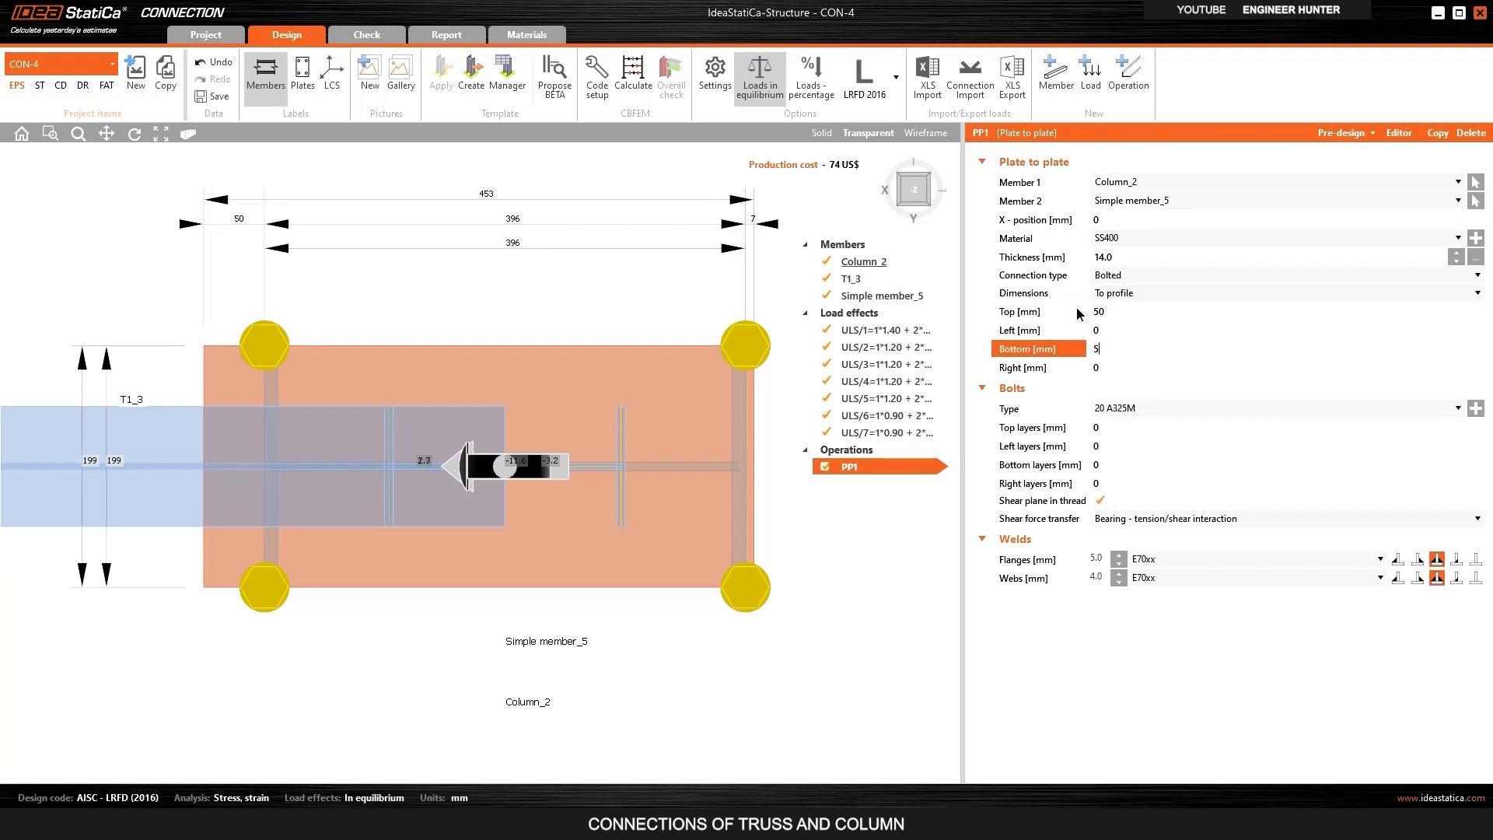
key(Tab)
Set the plate's top and bottom extensions to 10 mm each.
click(1064, 312)
text(10)
key(Tab)
key(Tab)
text(10)
key(Tab)
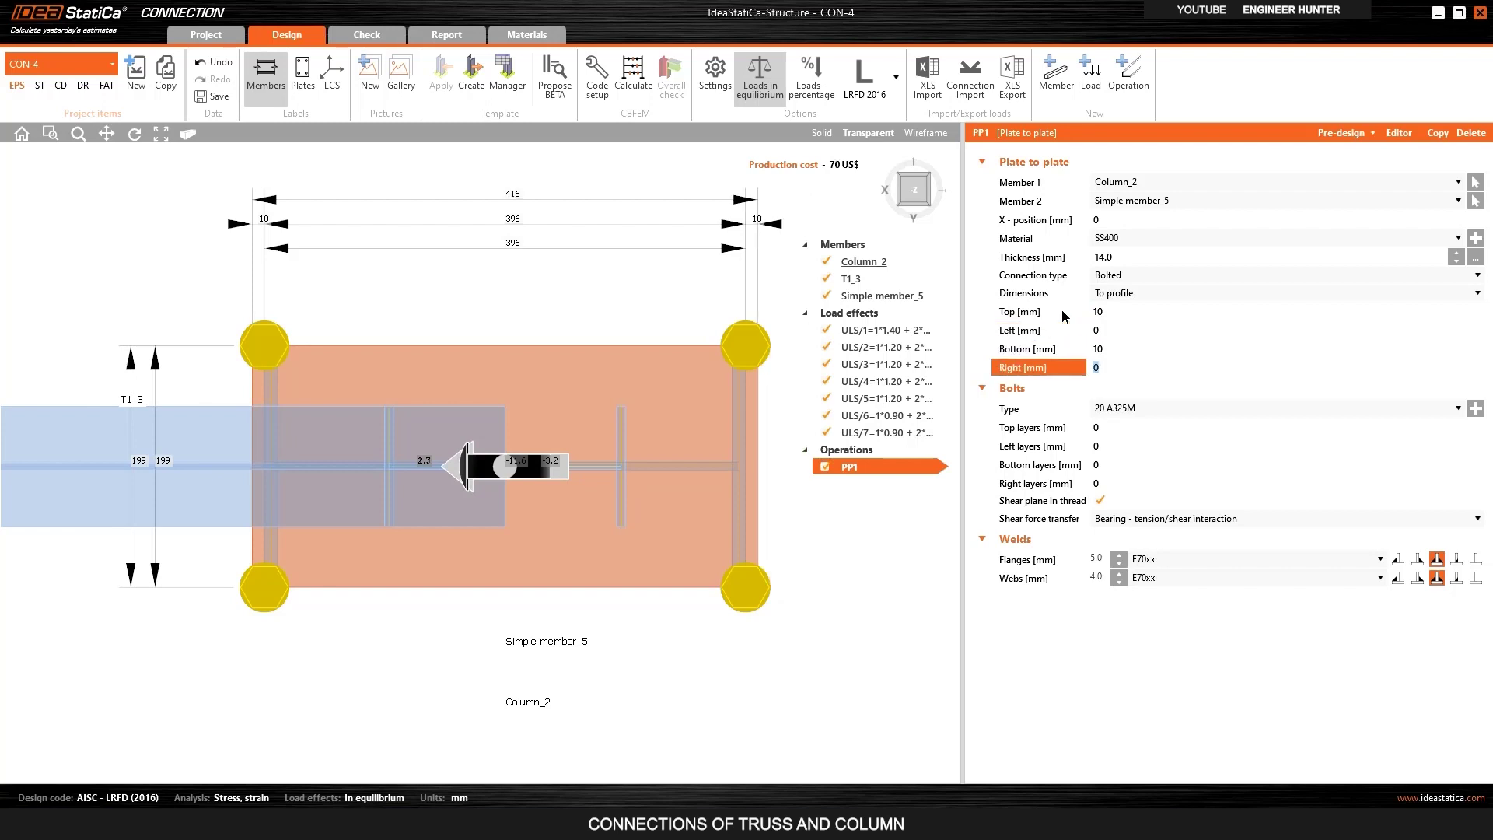
Try left and right plate extensions of 50 mm each.
click(1078, 328)
text(50)
key(Tab)
key(Tab)
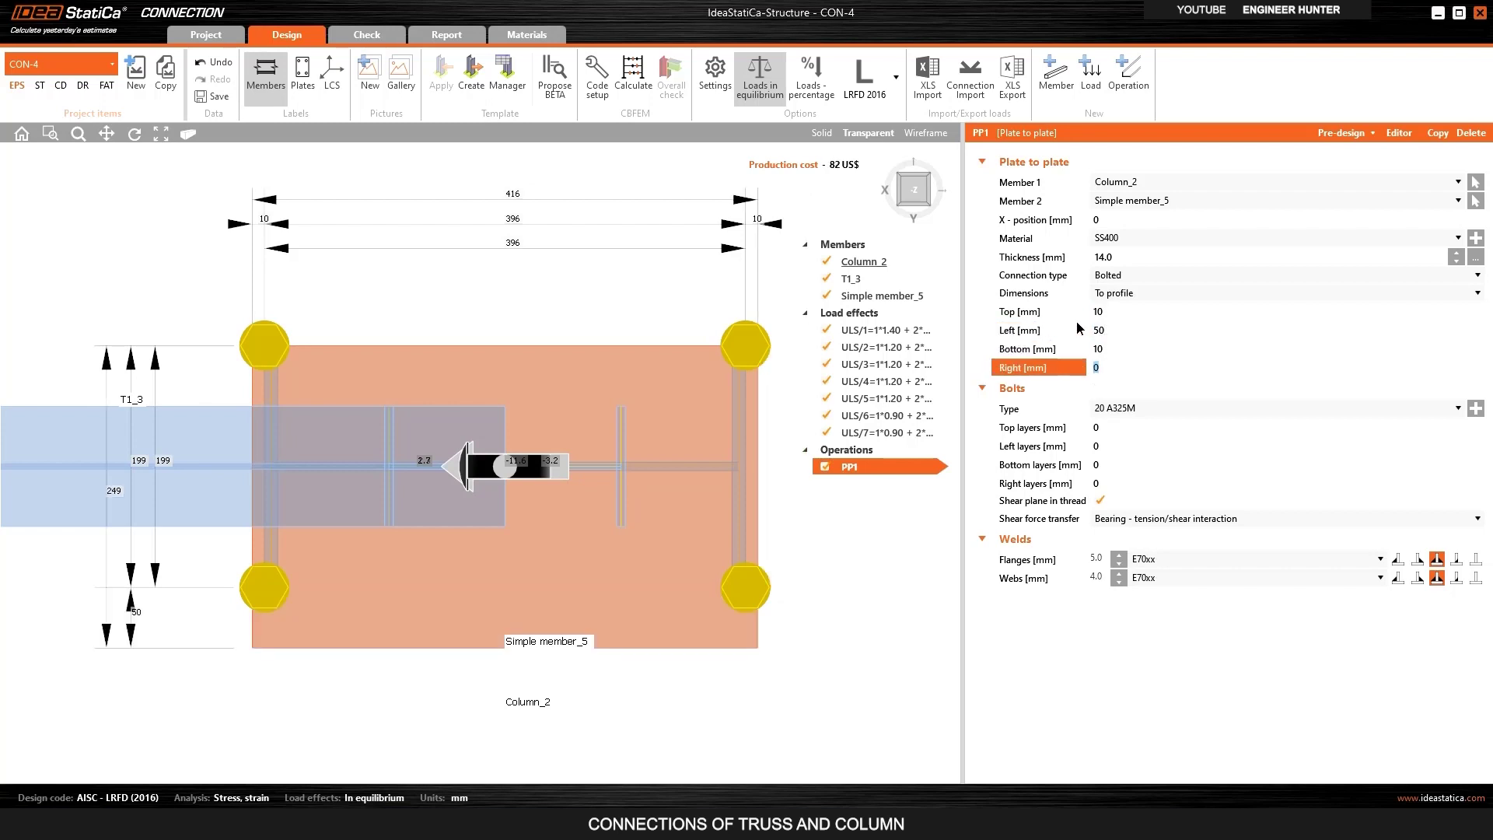
text(50)
key(Tab)
Set the plate's left and right extensions to 25 mm each.
click(1115, 331)
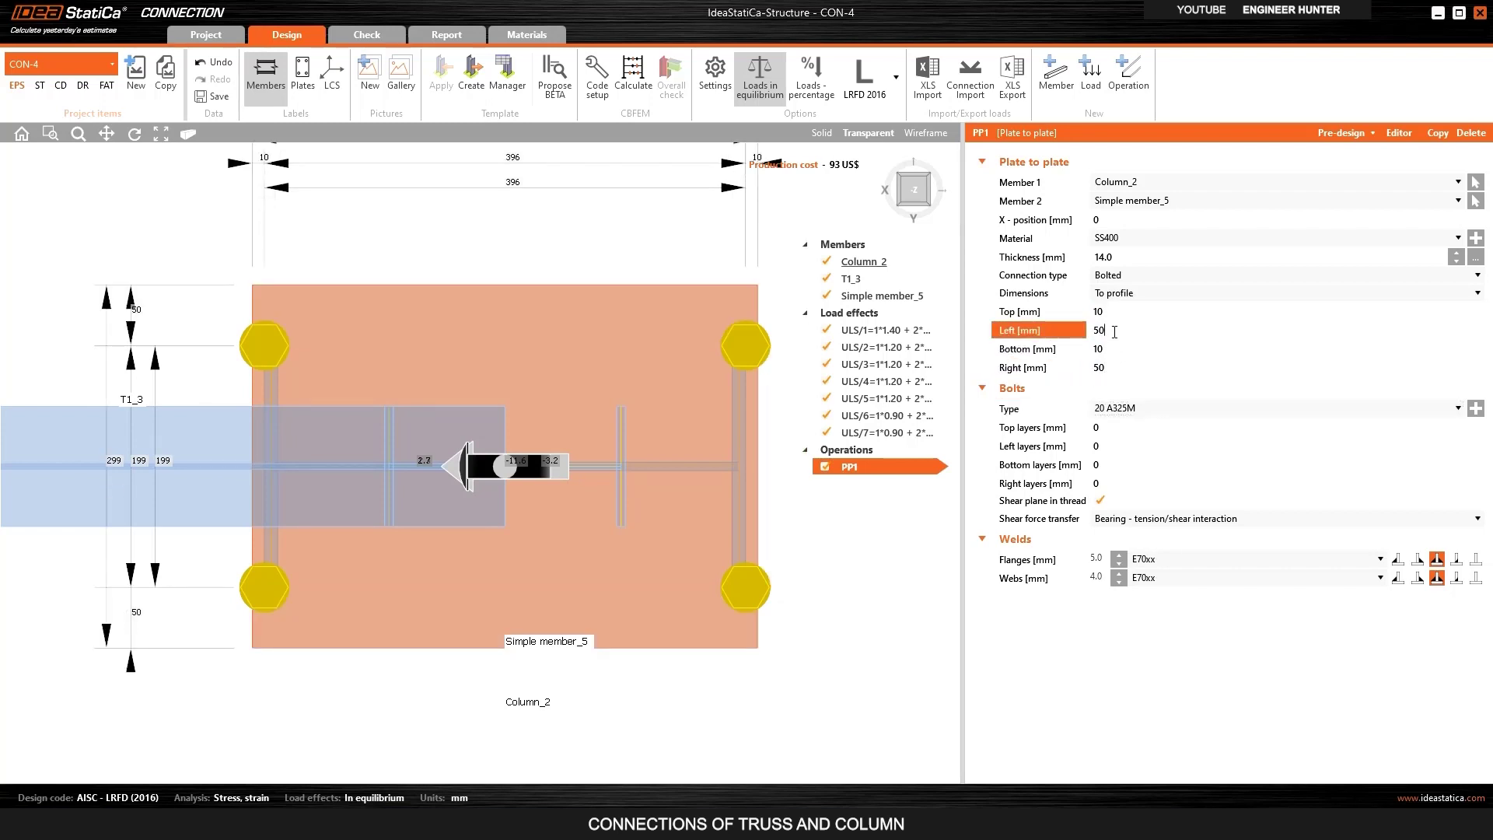
text(25)
key(Tab)
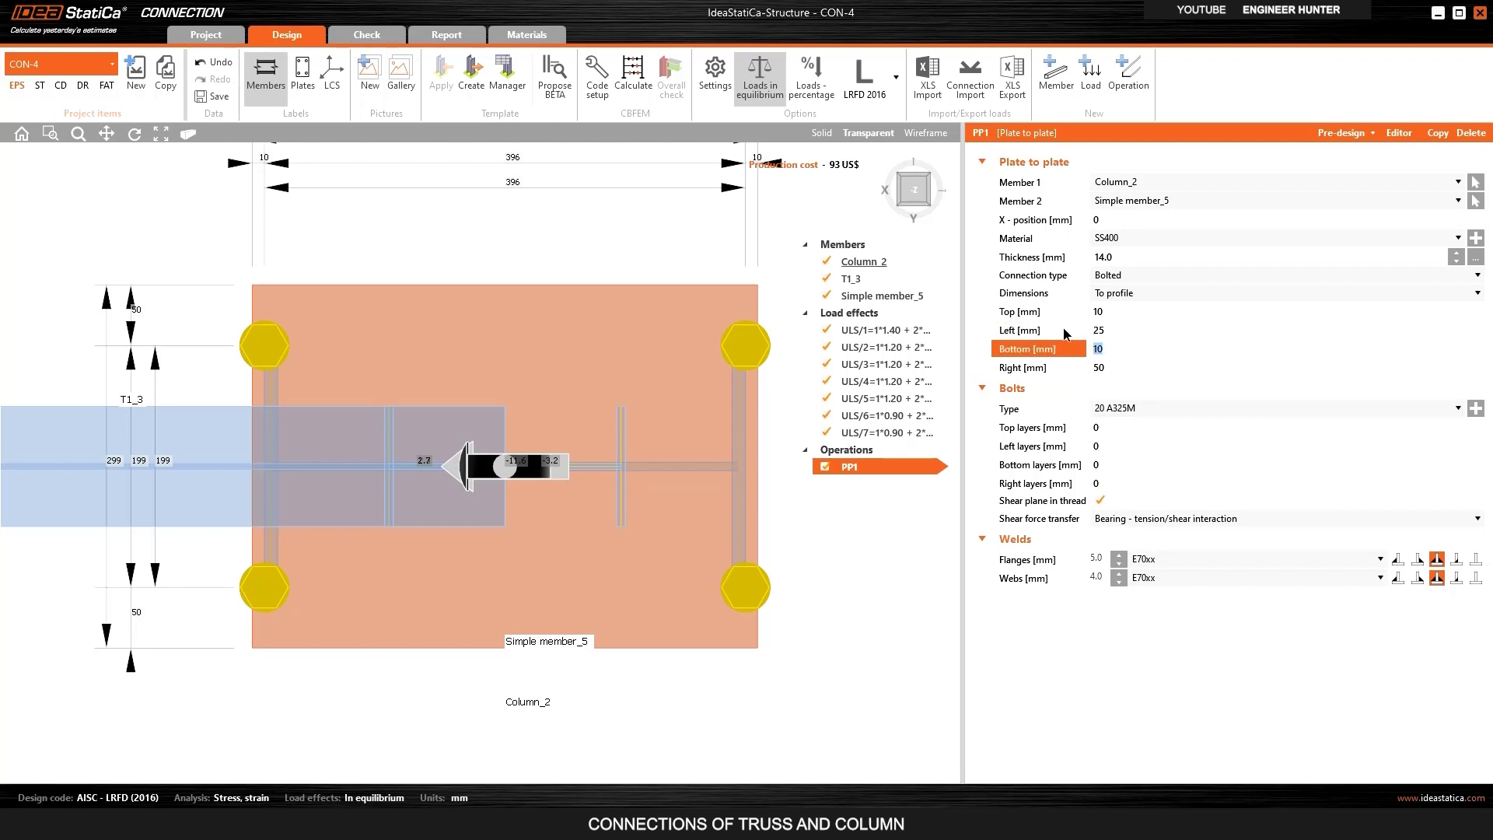
key(Tab)
text(25)
key(Tab)
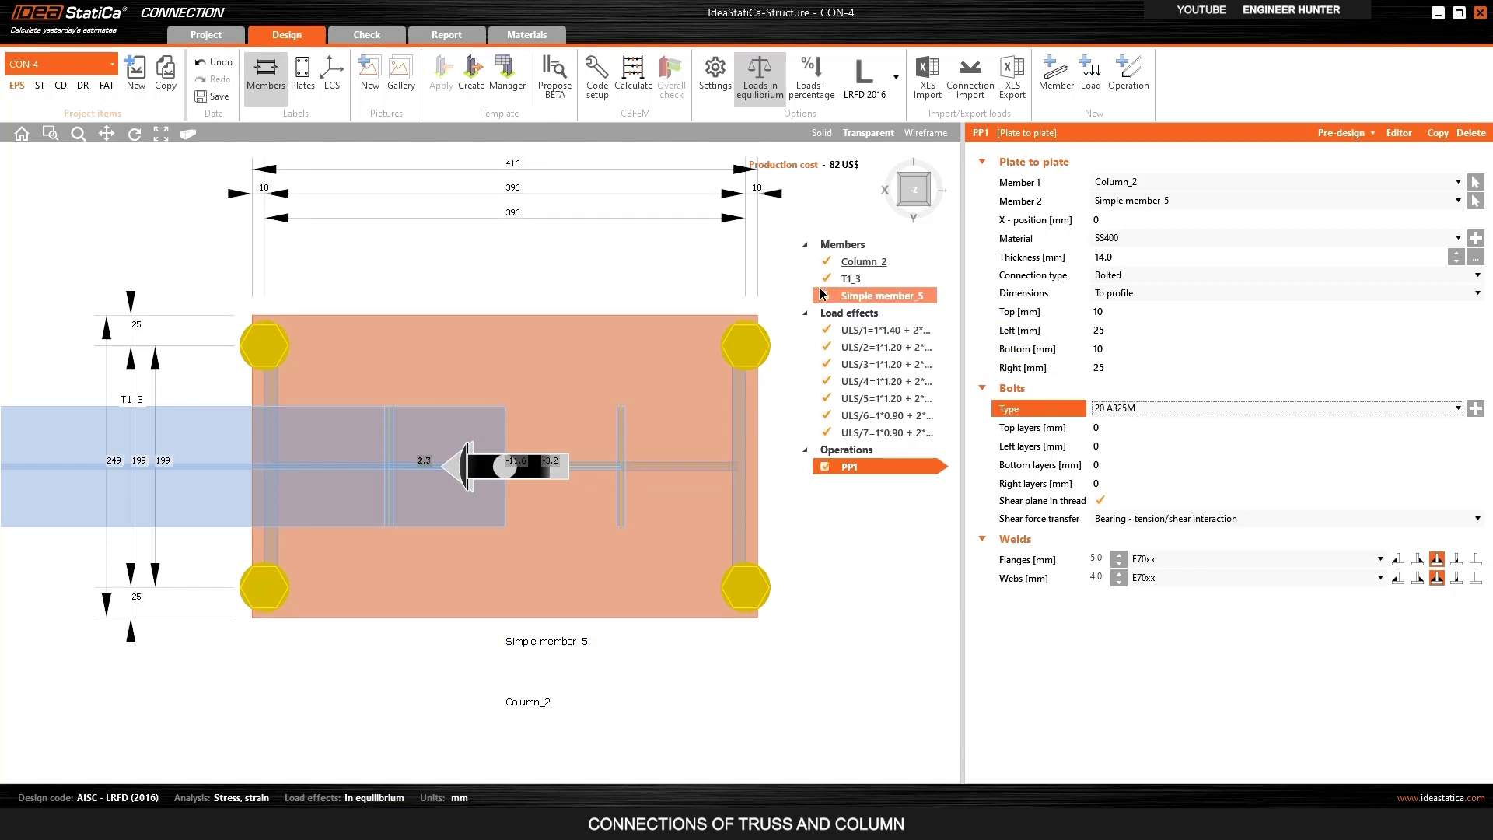
Inspect the bolted plate in 3D and in plan, and set its thickness to 12 mm.
click(902, 206)
drag(910, 185, 895, 252)
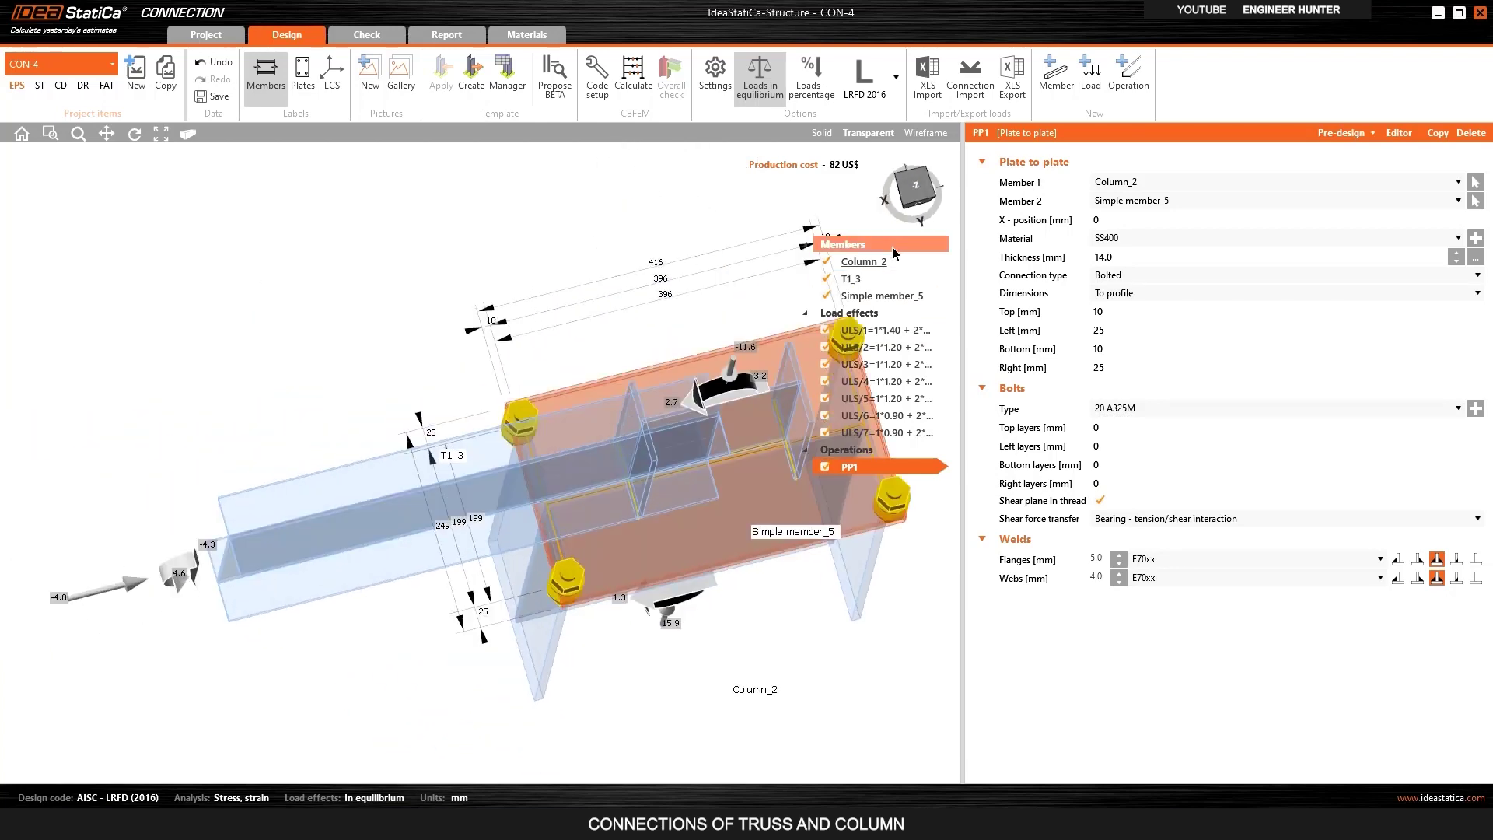
click(916, 185)
scroll(725, 328, up, 5)
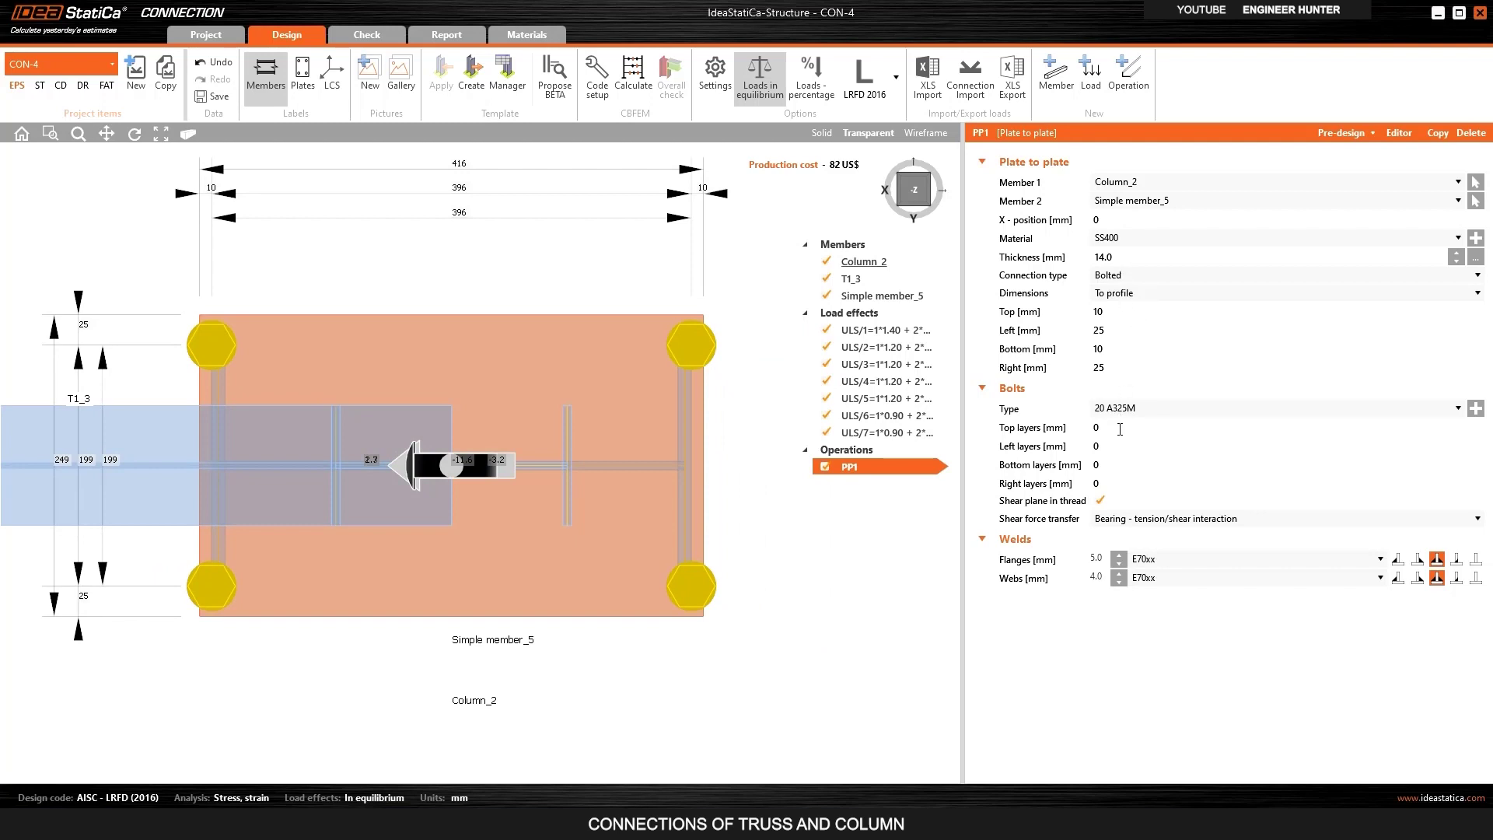
click(1031, 257)
text(12)
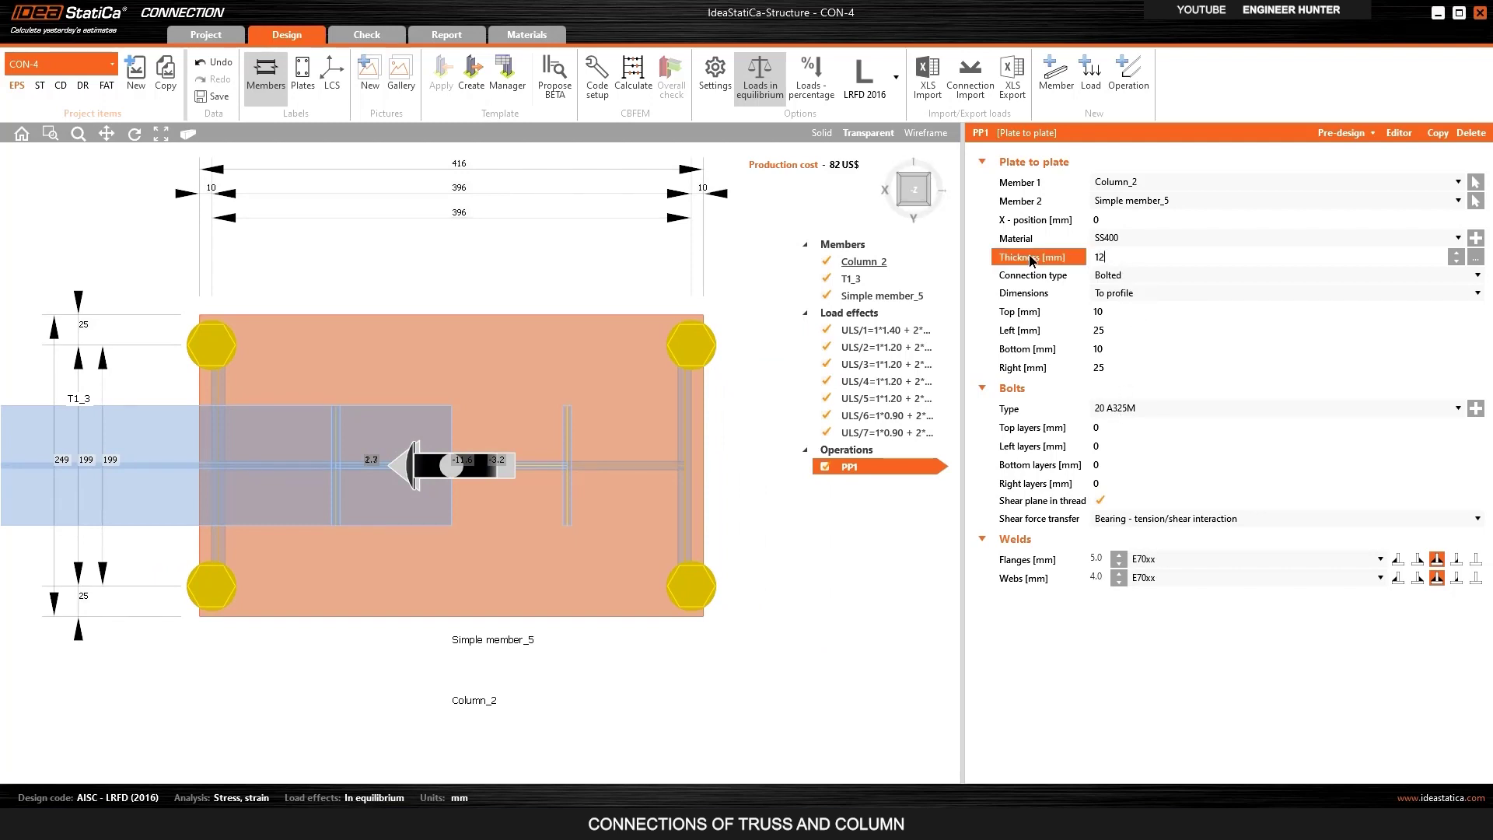
key(Tab)
Try the top bolt layer at 50 mm and at -50 mm.
click(1038, 430)
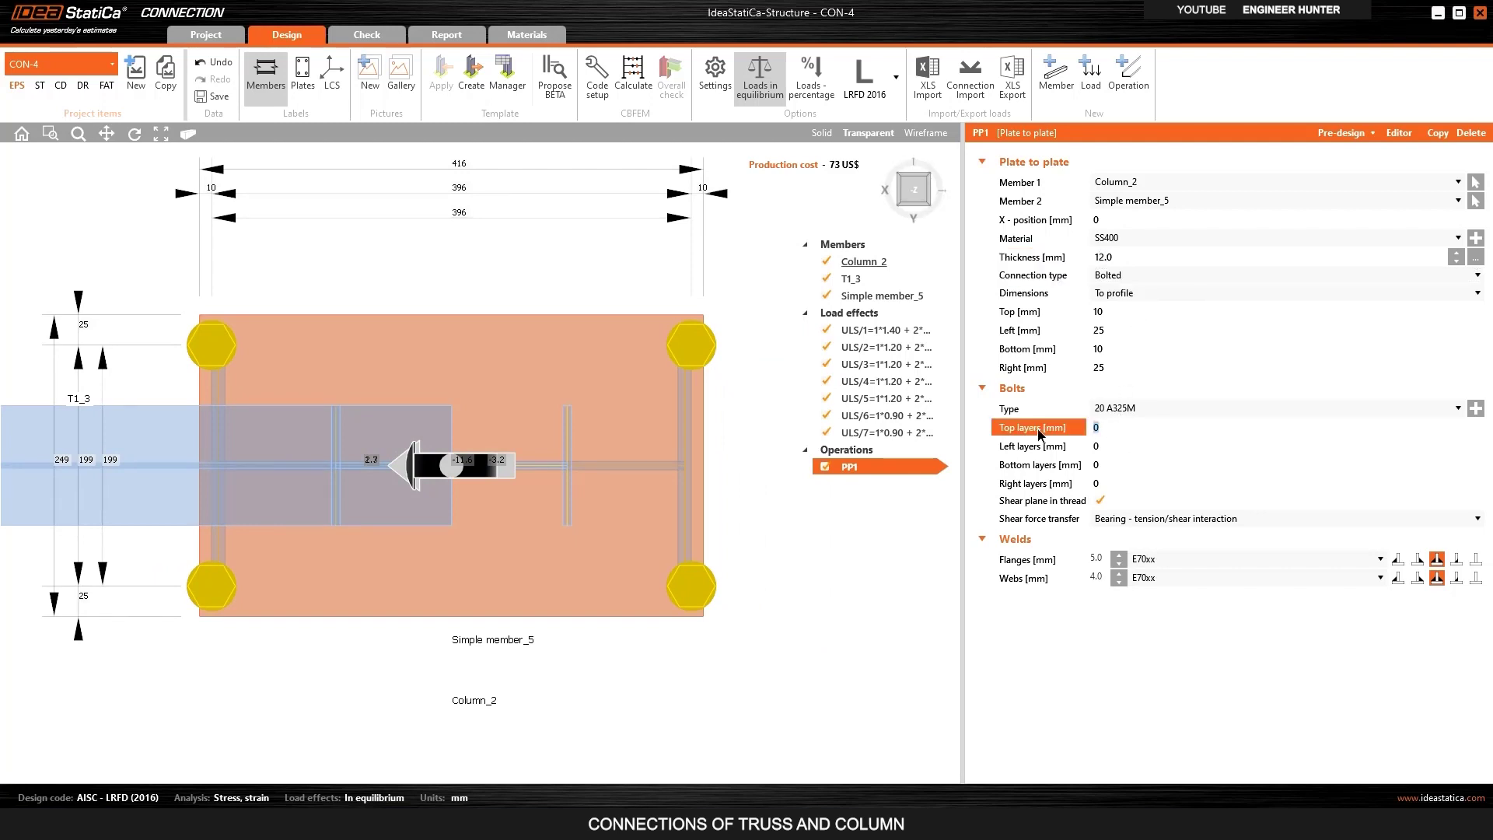
text(50)
key(Tab)
click(1042, 433)
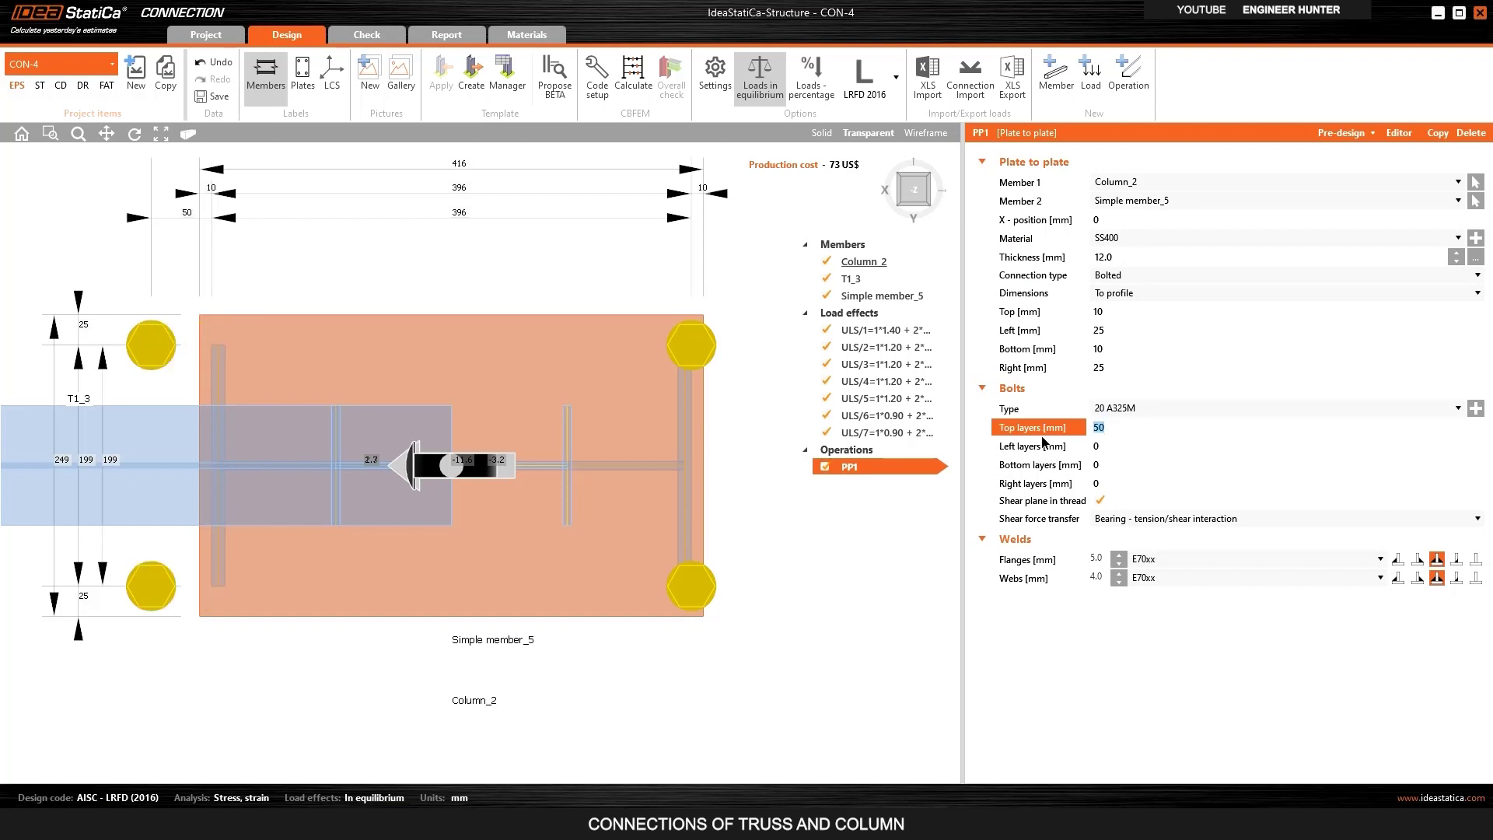
key(Tab)
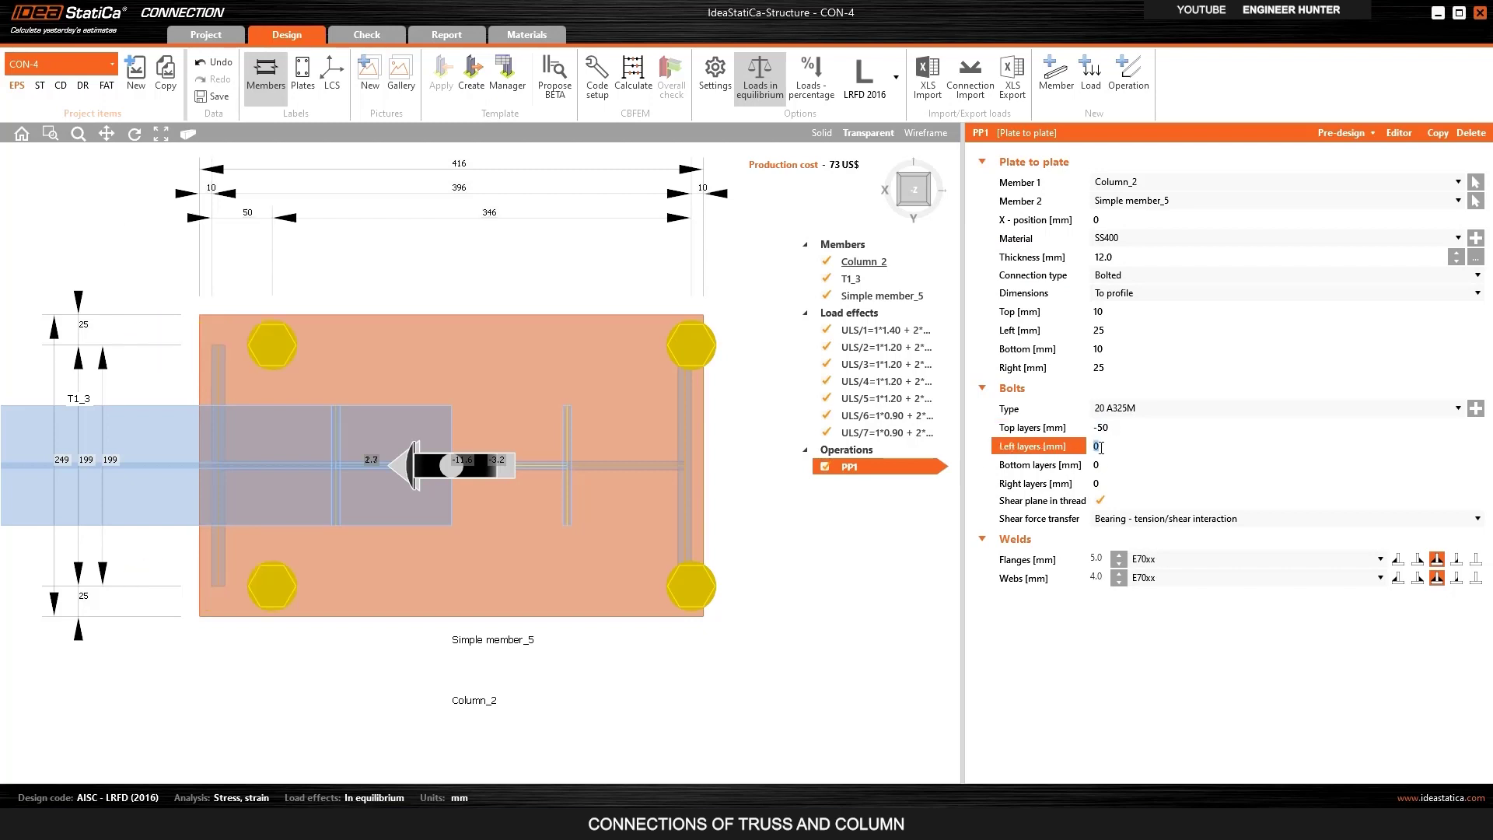
Set the plate's top bolt layers to -75 -80 mm.
click(1082, 436)
text(-75 -6)
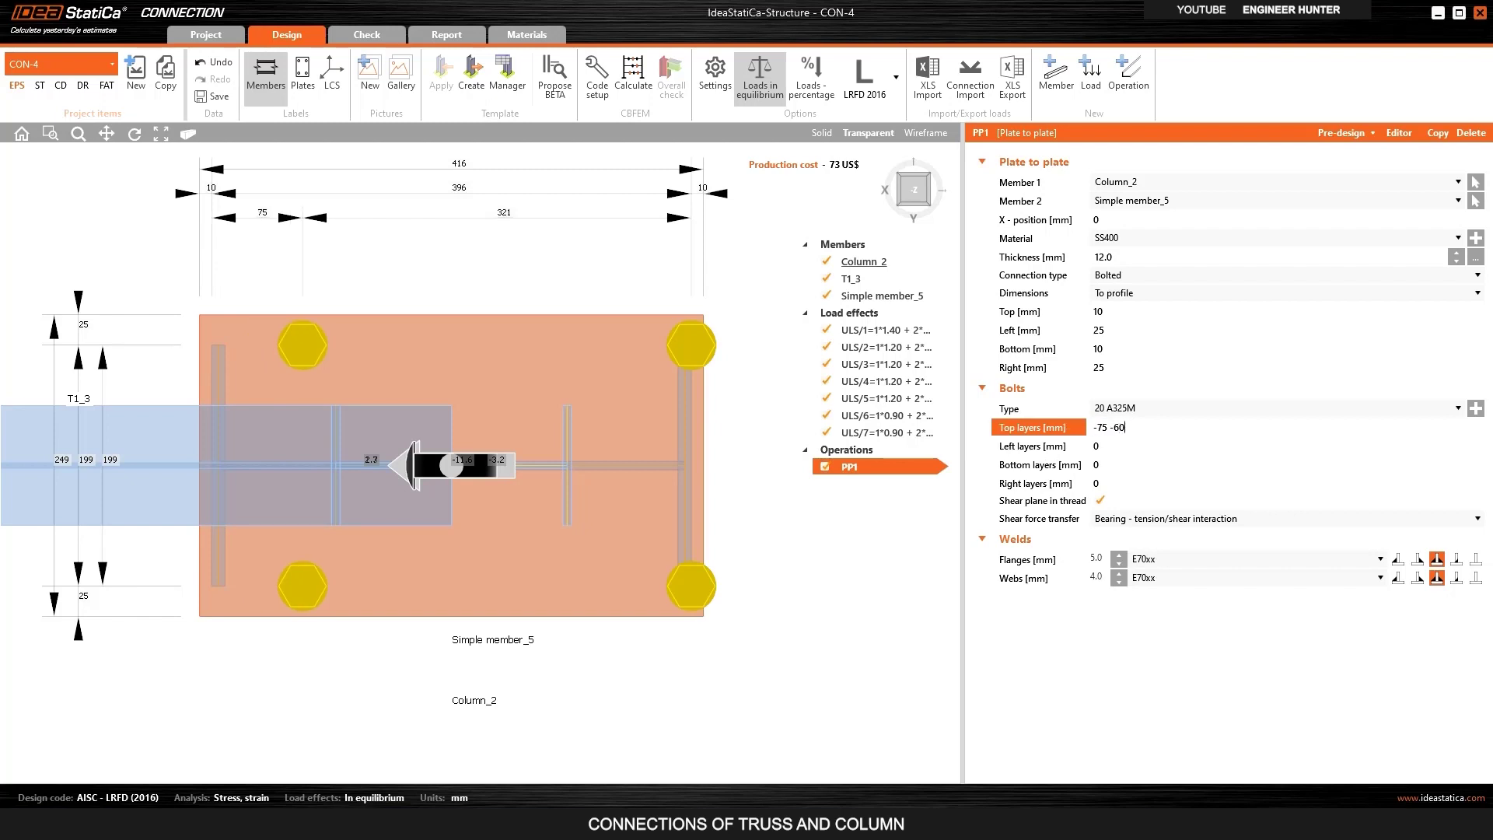
key(Tab)
click(1150, 433)
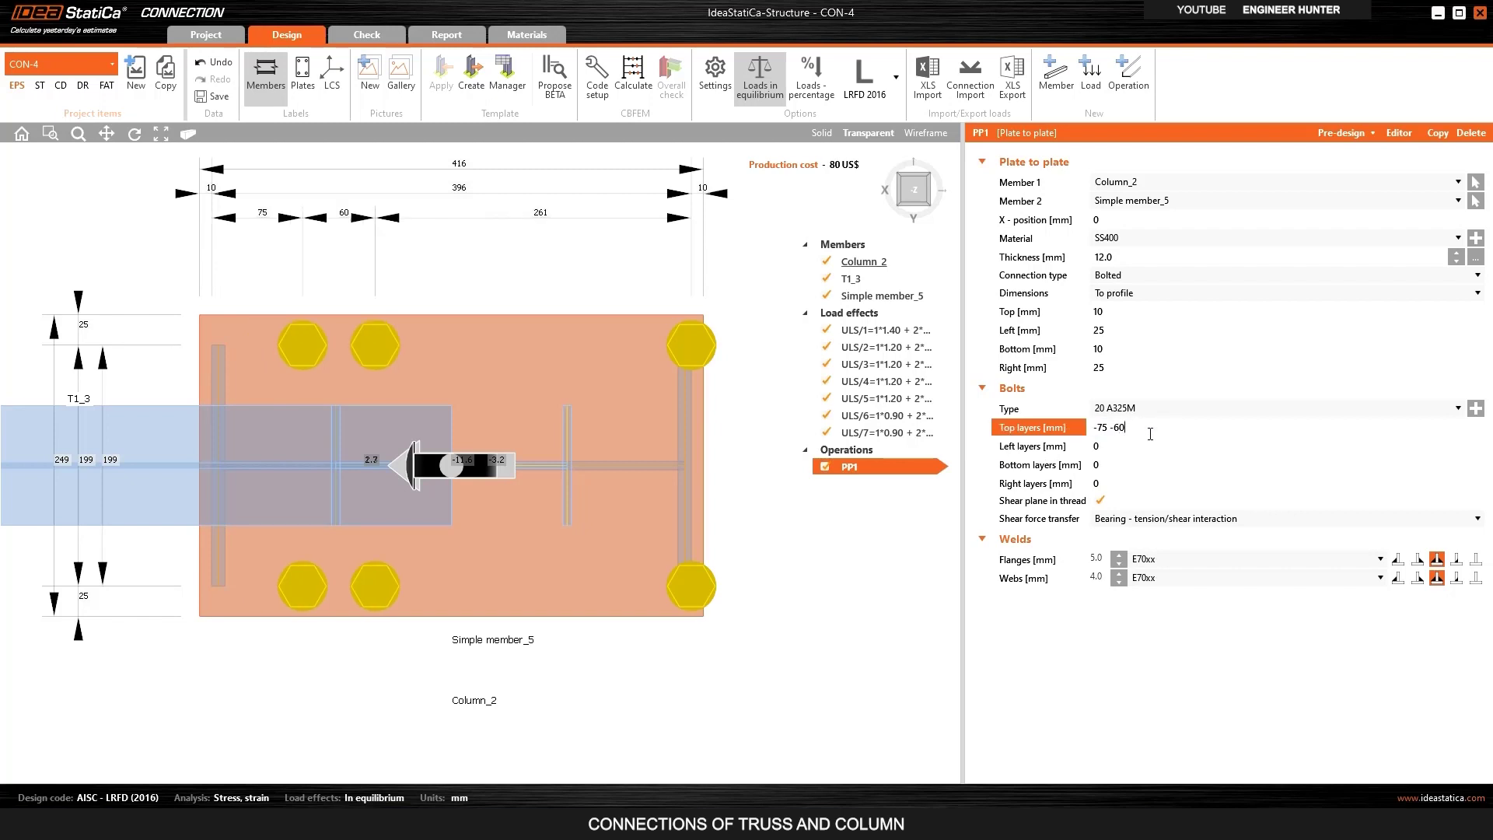
key(Tab)
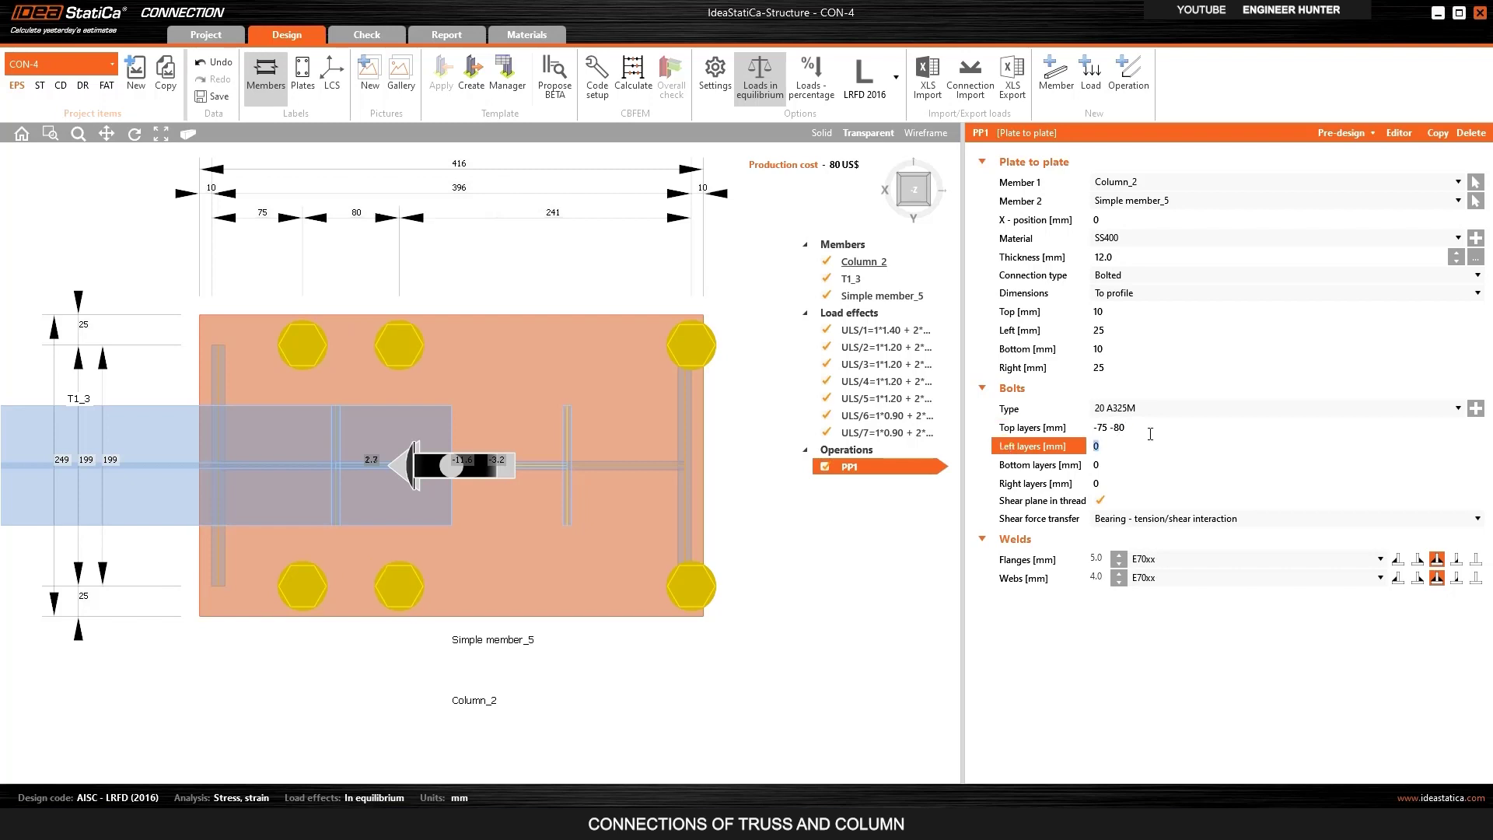
key(Tab)
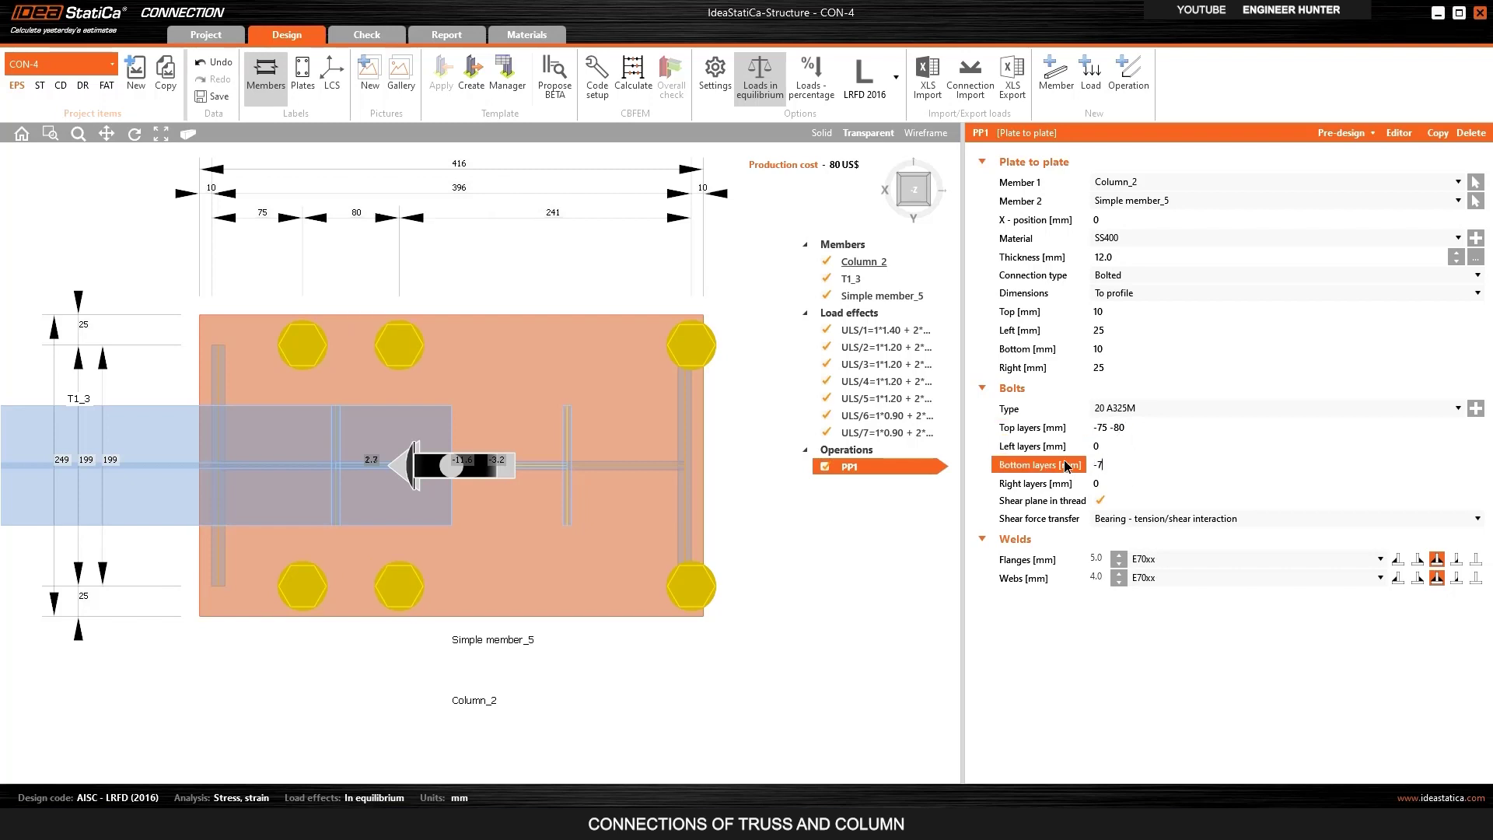
Set the plate's bottom bolt layers to -75 -80 mm and display the joint as a solid 3D model.
key(Tab)
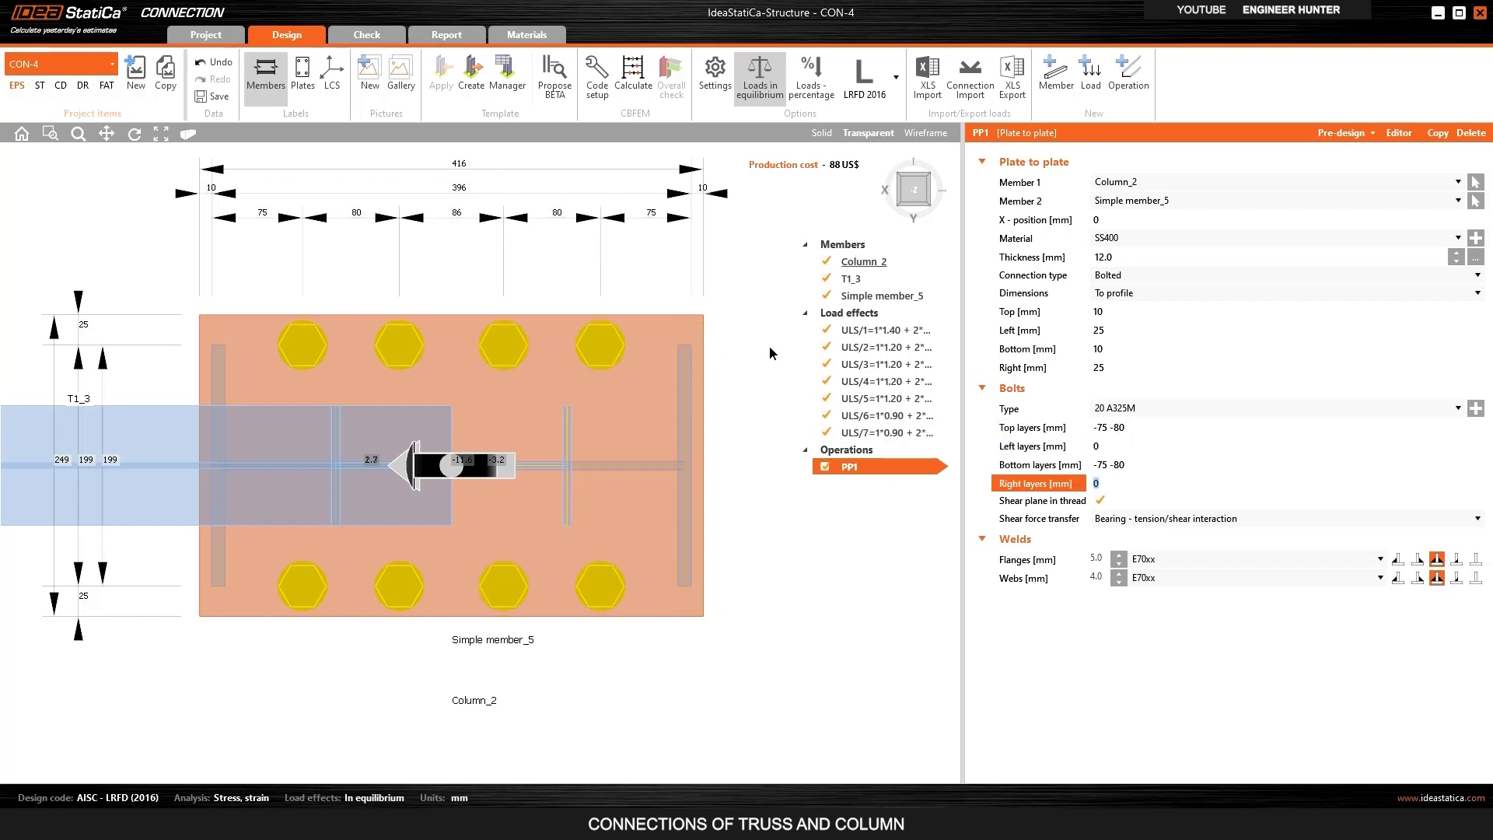
click(904, 195)
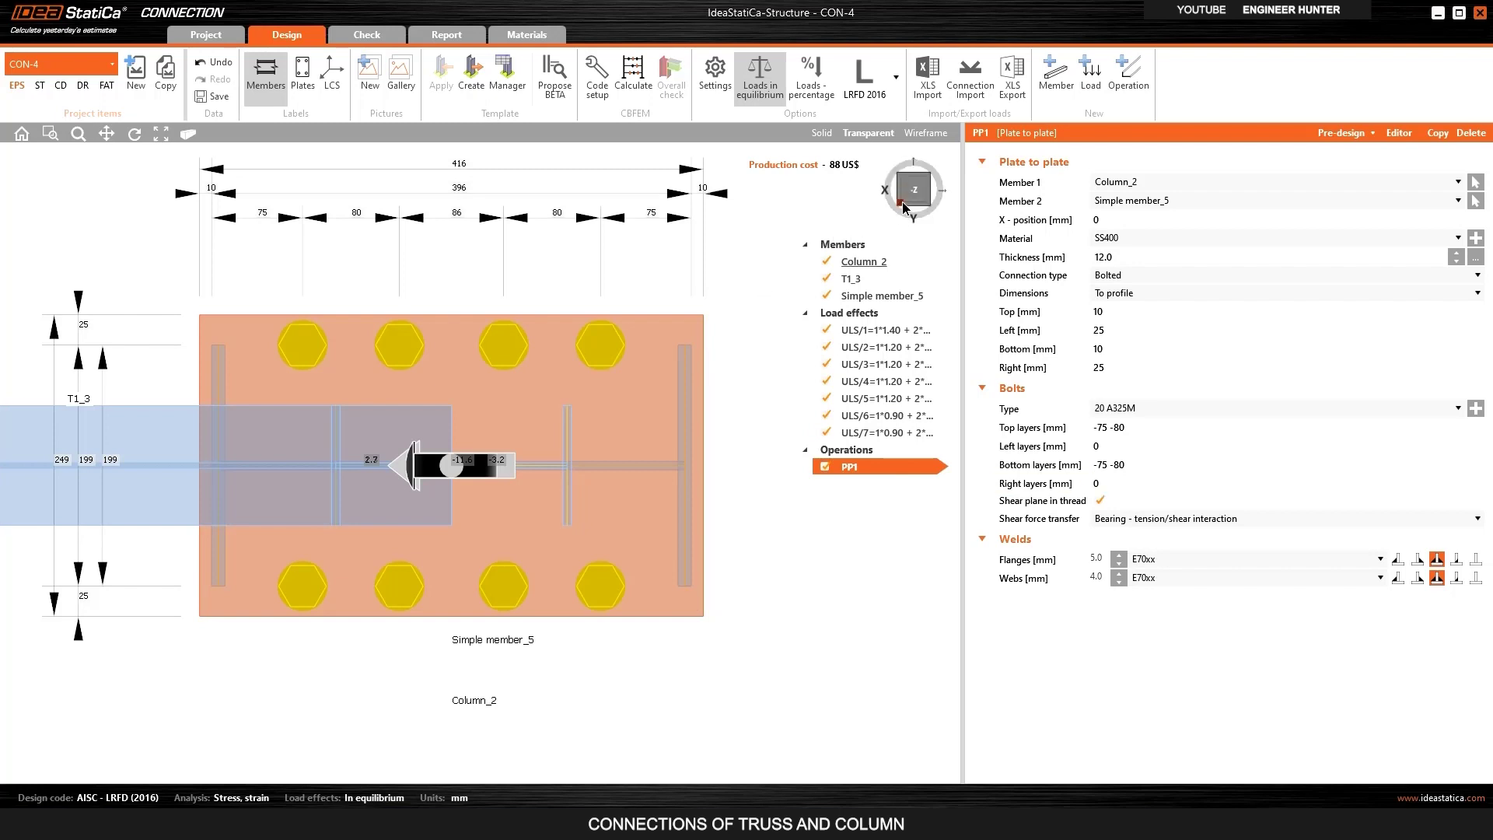
click(822, 133)
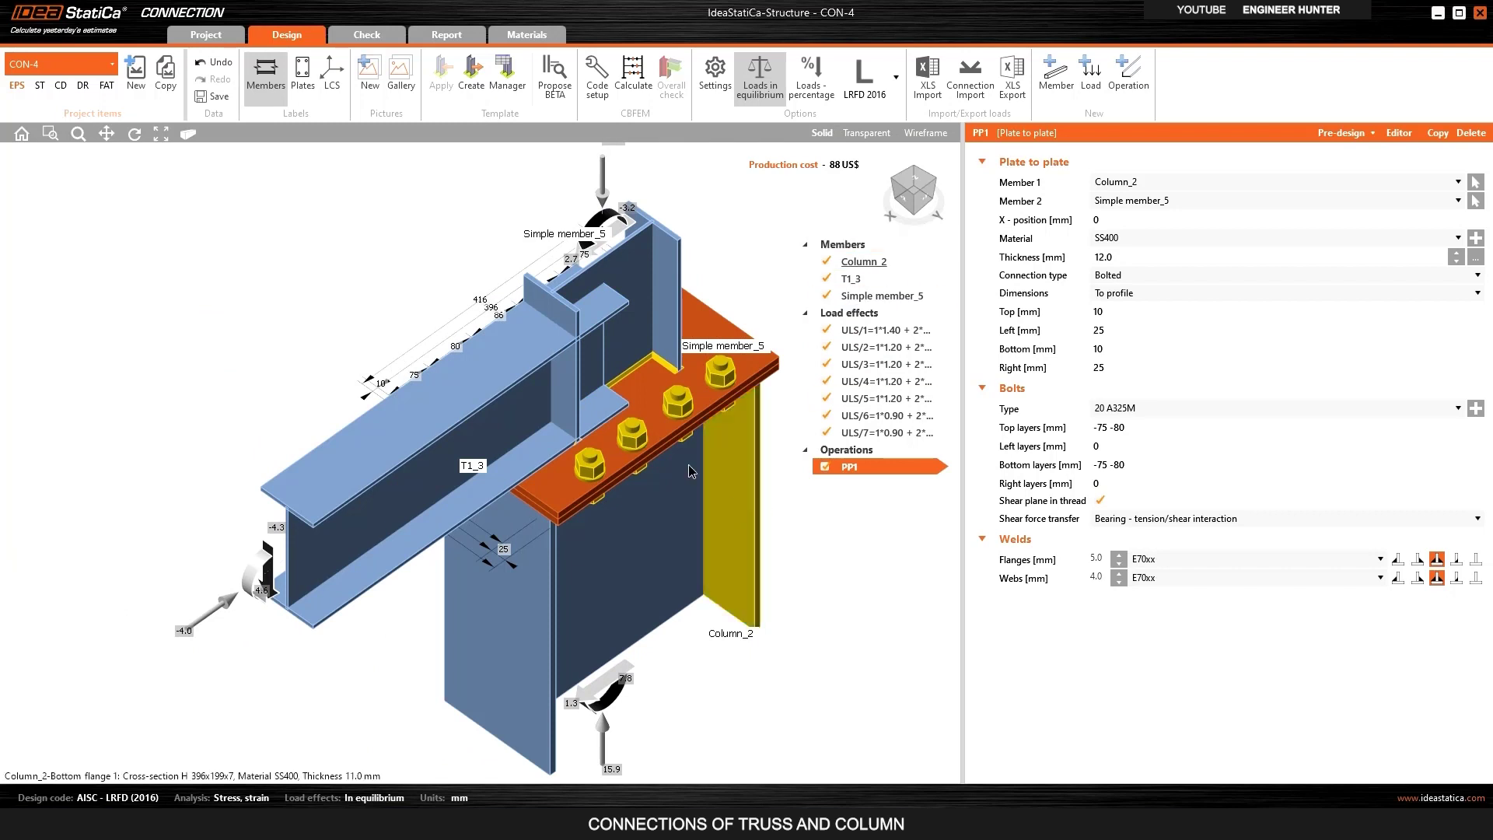
Change the bolt assembly of the plate-to-plate joint to 16 A325M.
click(1151, 412)
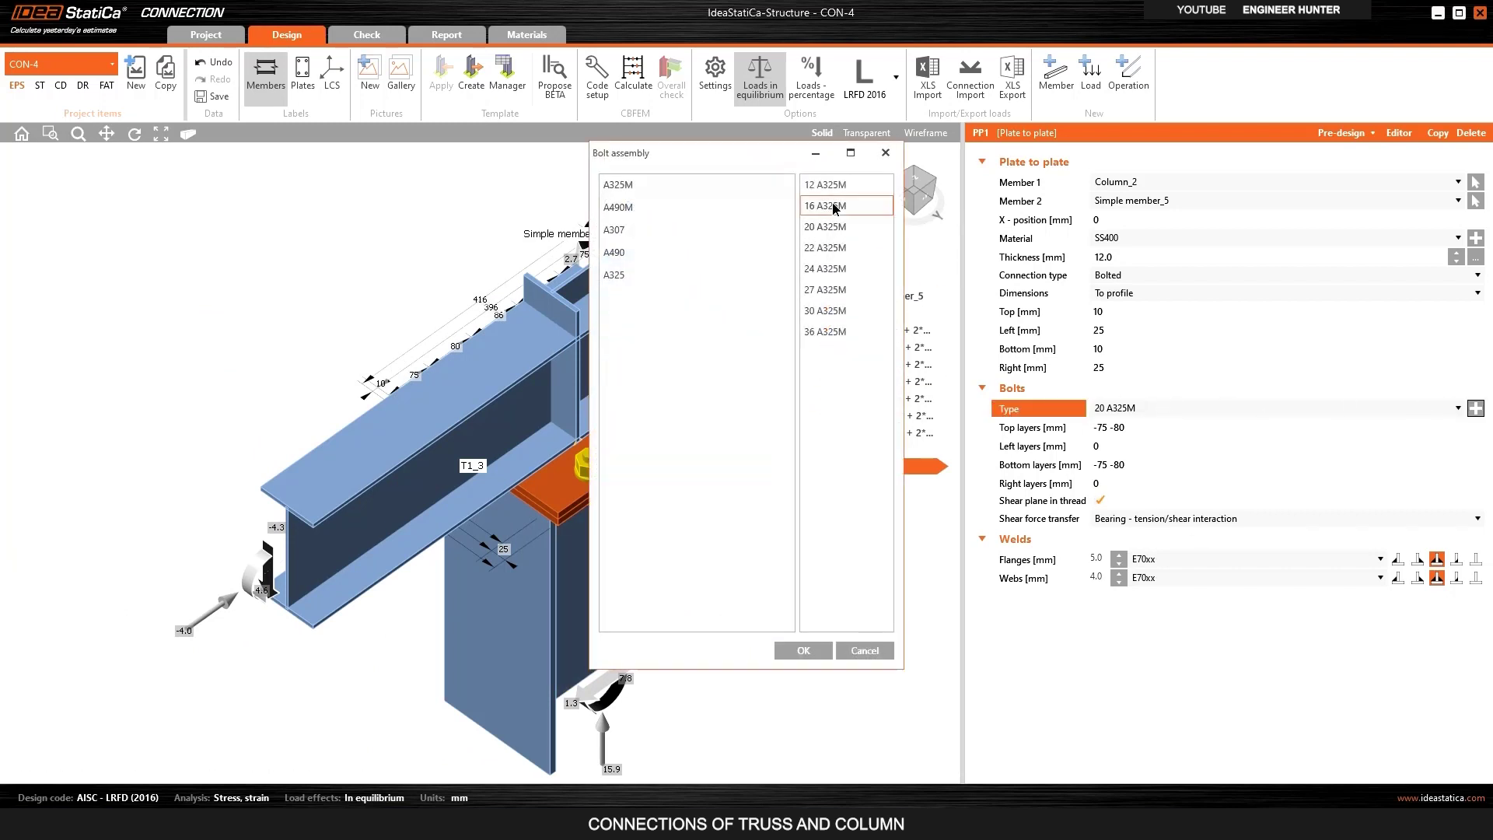
click(803, 650)
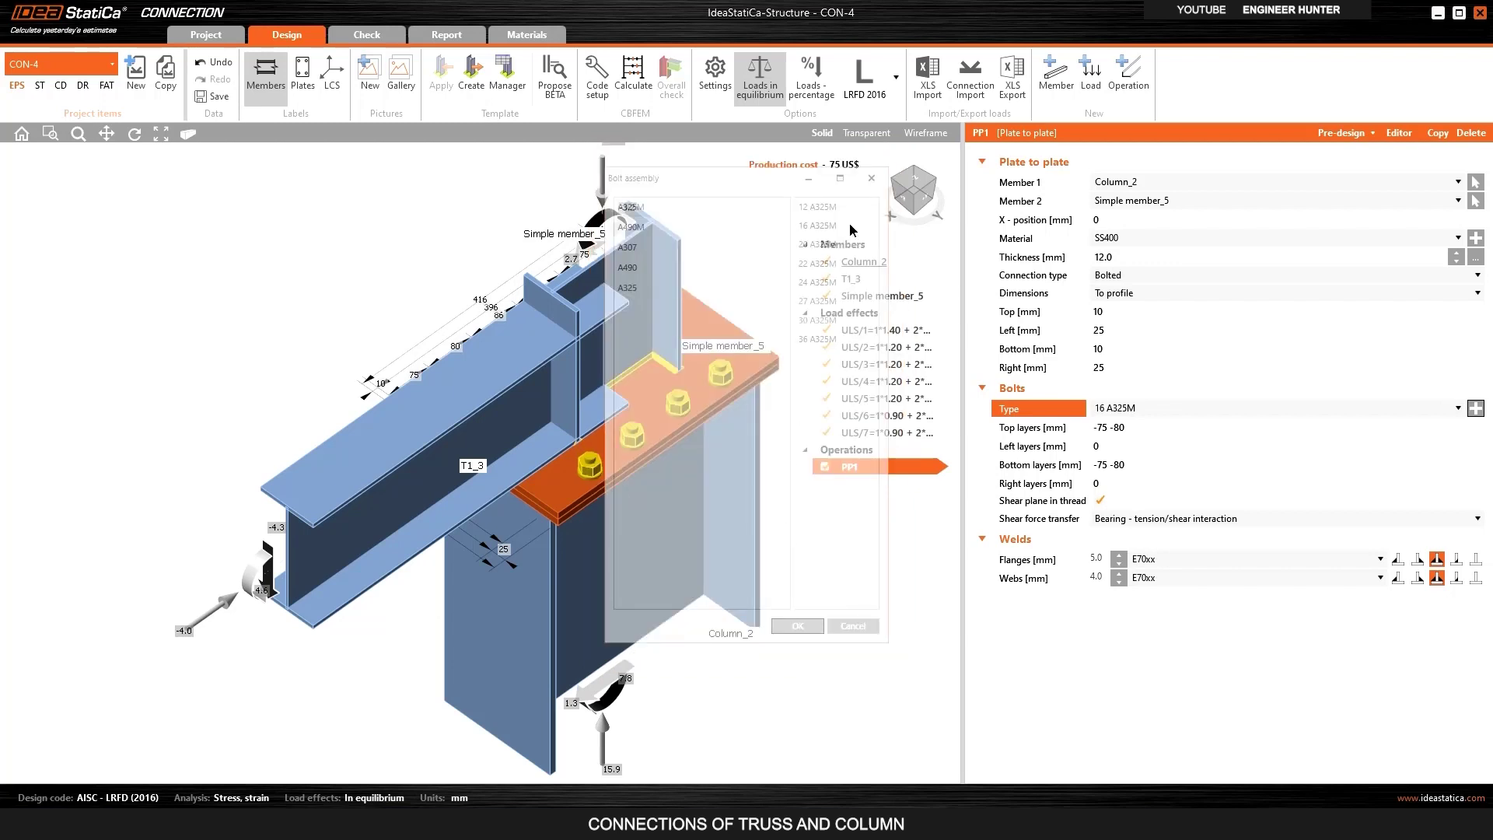
Try the plate's left bolt layer at 20 mm.
click(918, 174)
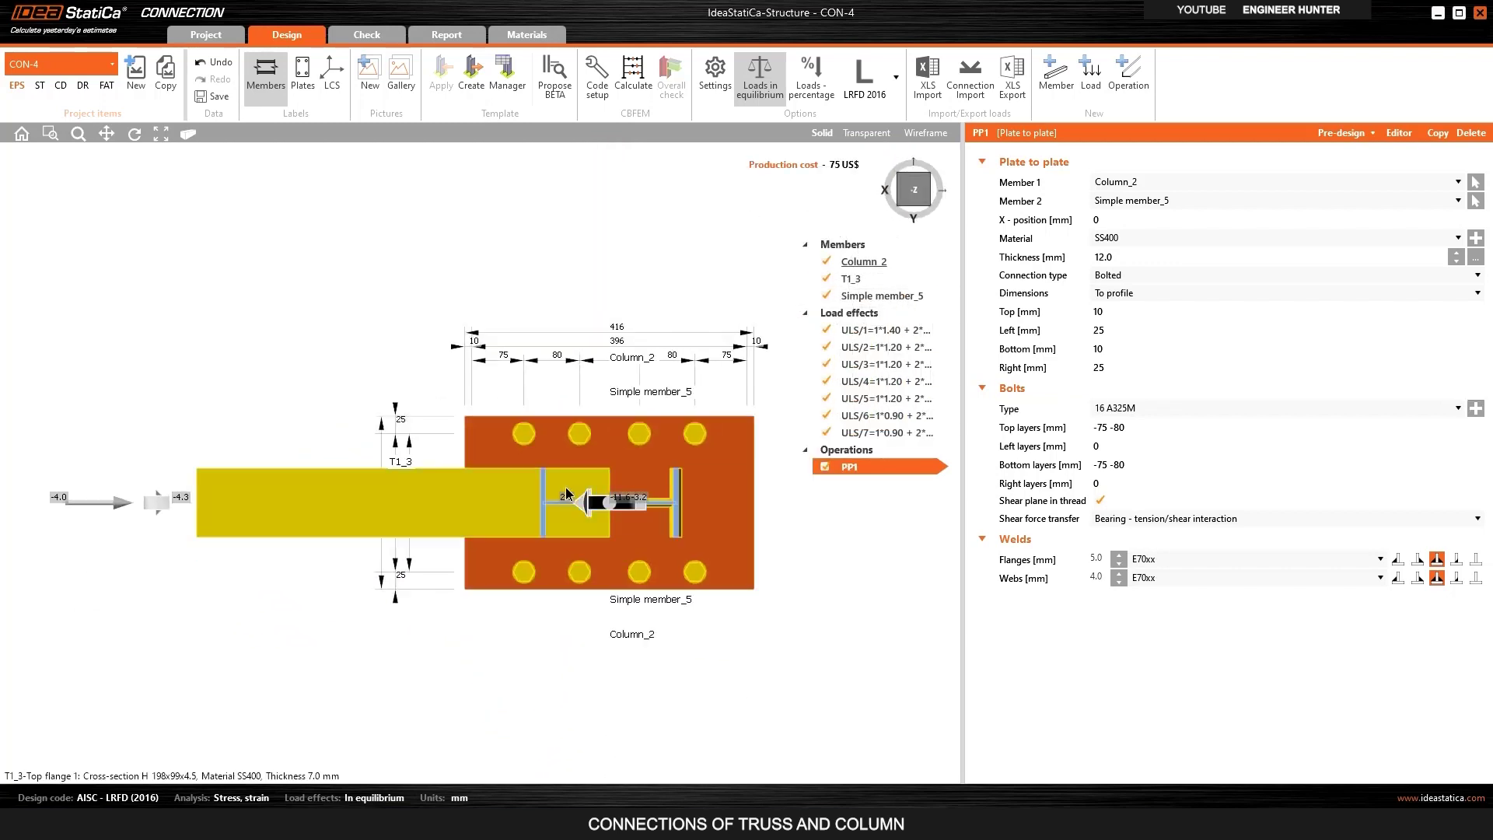
scroll(653, 494, up, 1)
click(1066, 449)
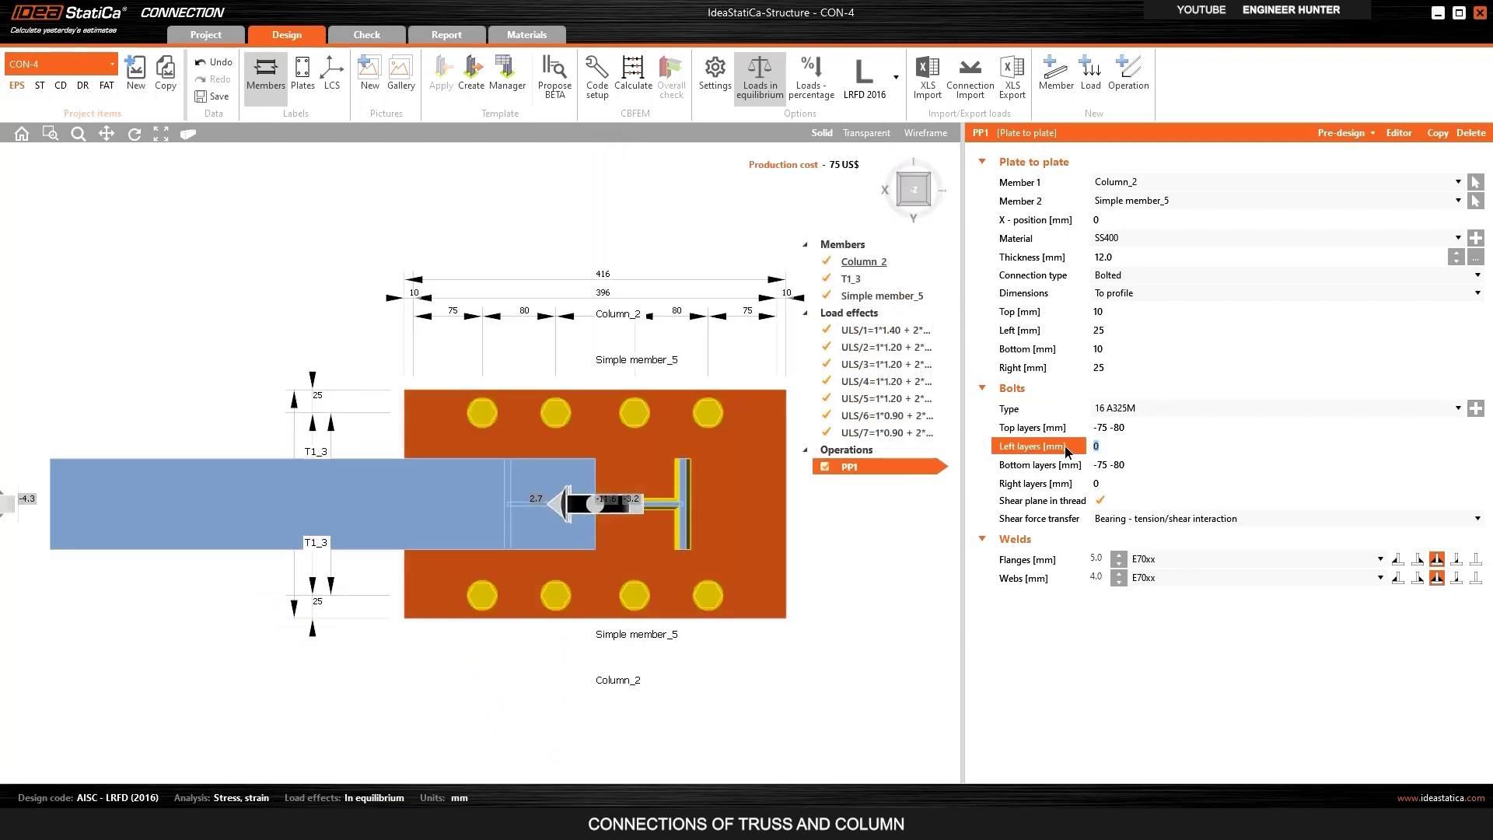
text(20)
key(Tab)
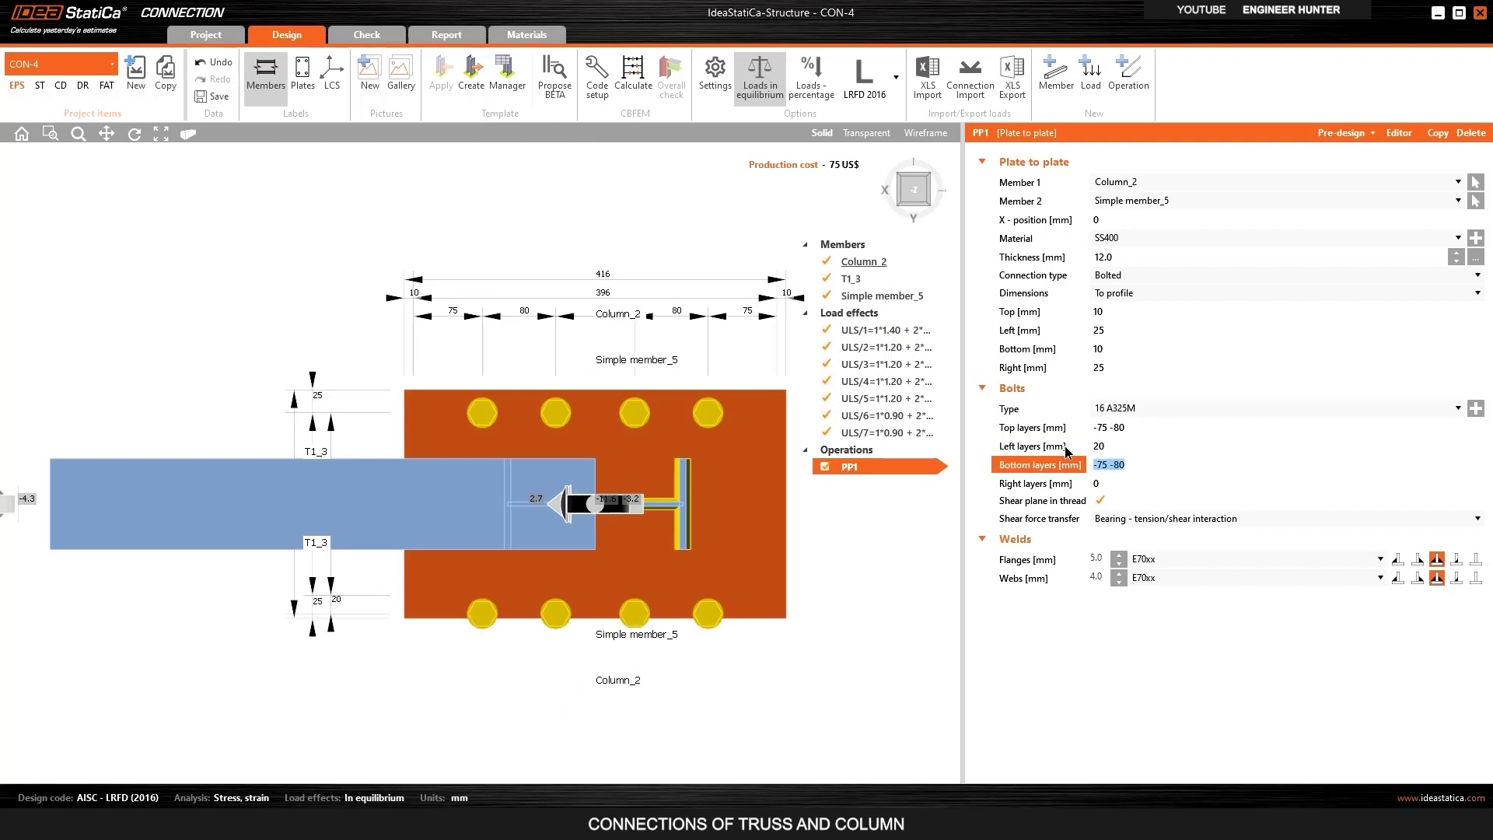
Set the plate's left and right bolt layers to -20 mm each.
click(1072, 453)
text(-20)
key(Tab)
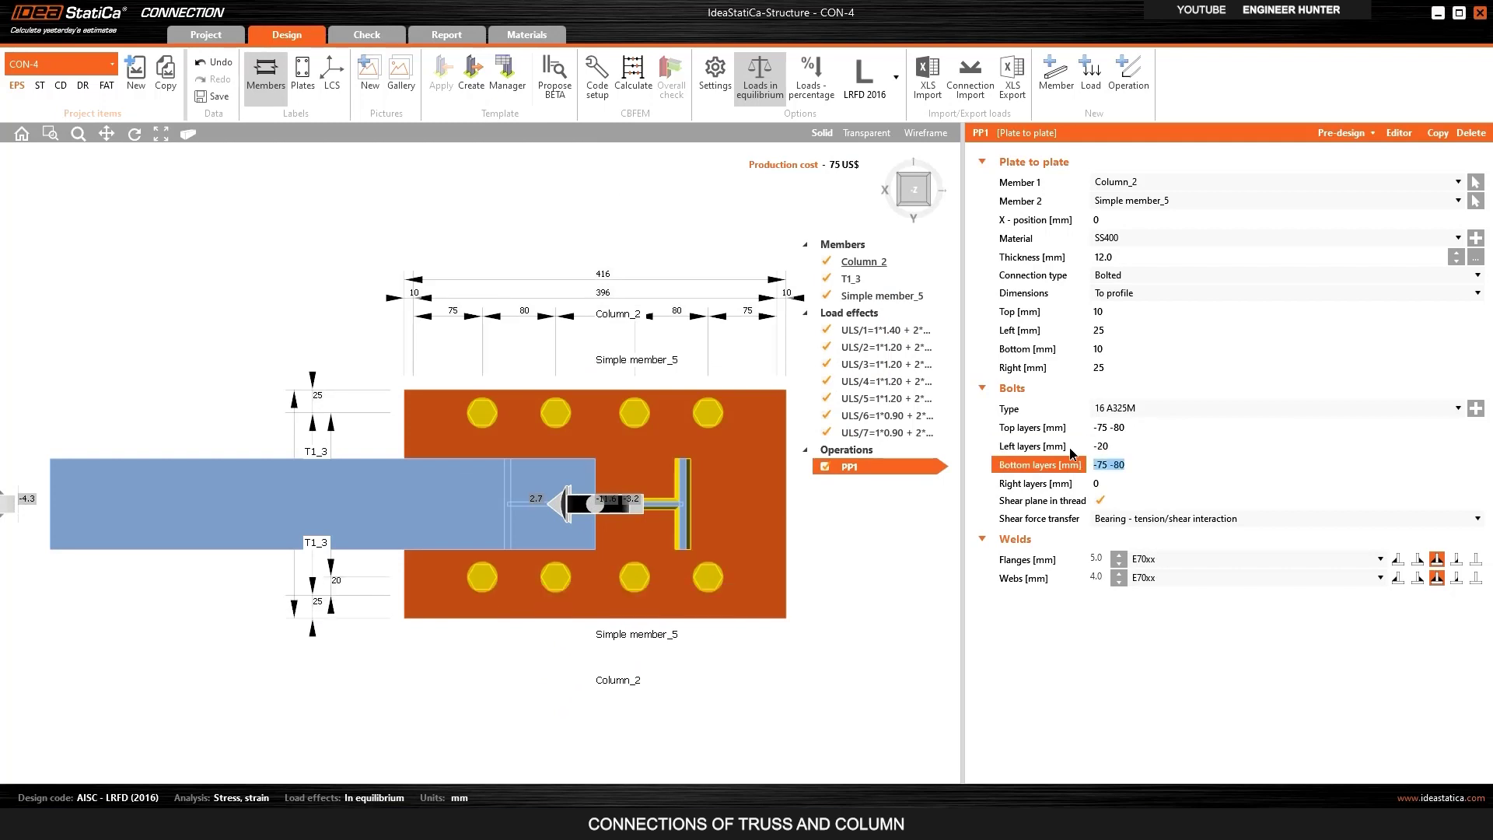
click(1071, 446)
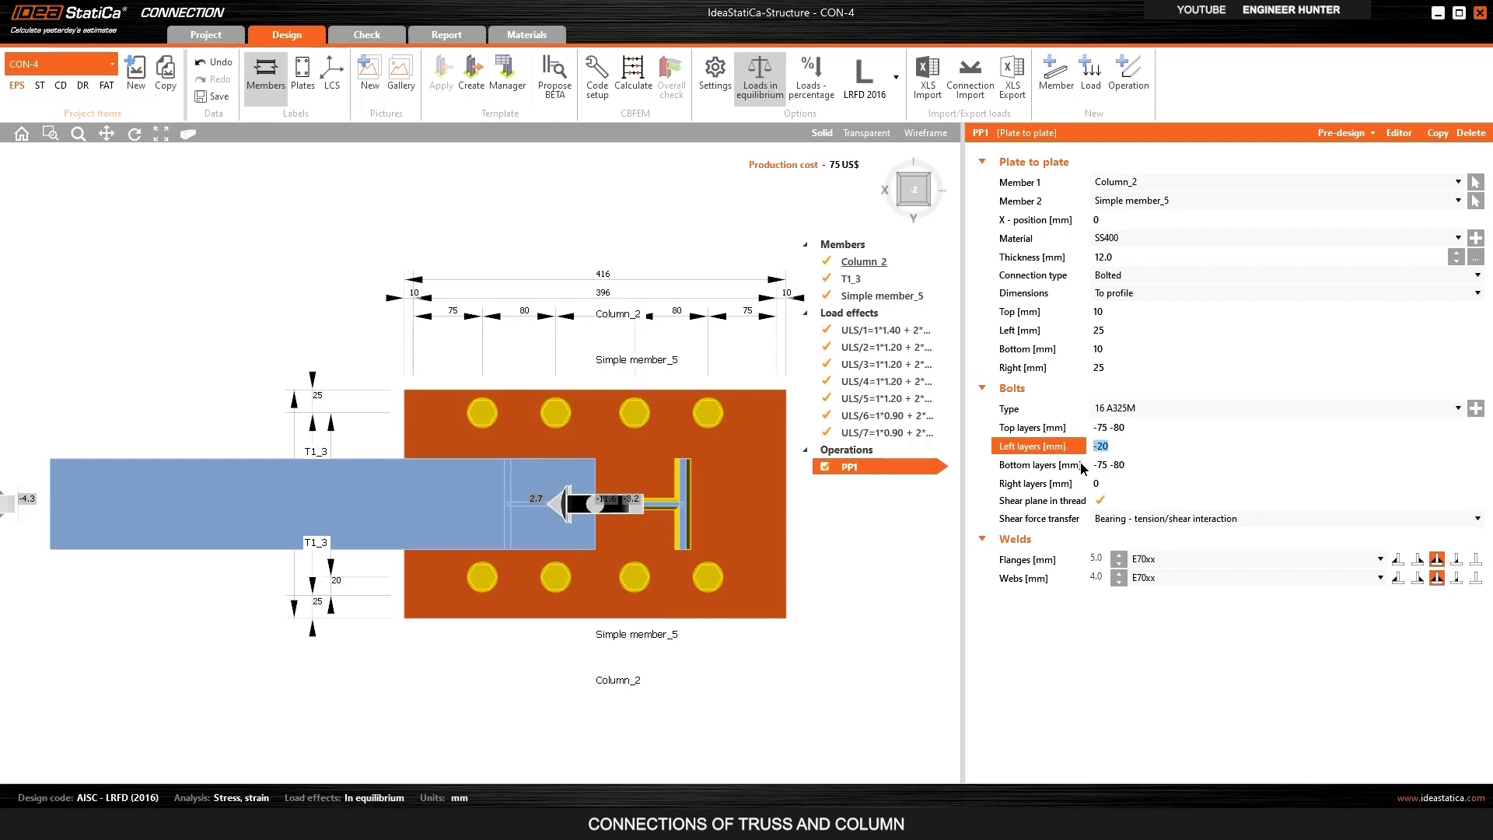
click(1050, 488)
text(-20)
key(Tab)
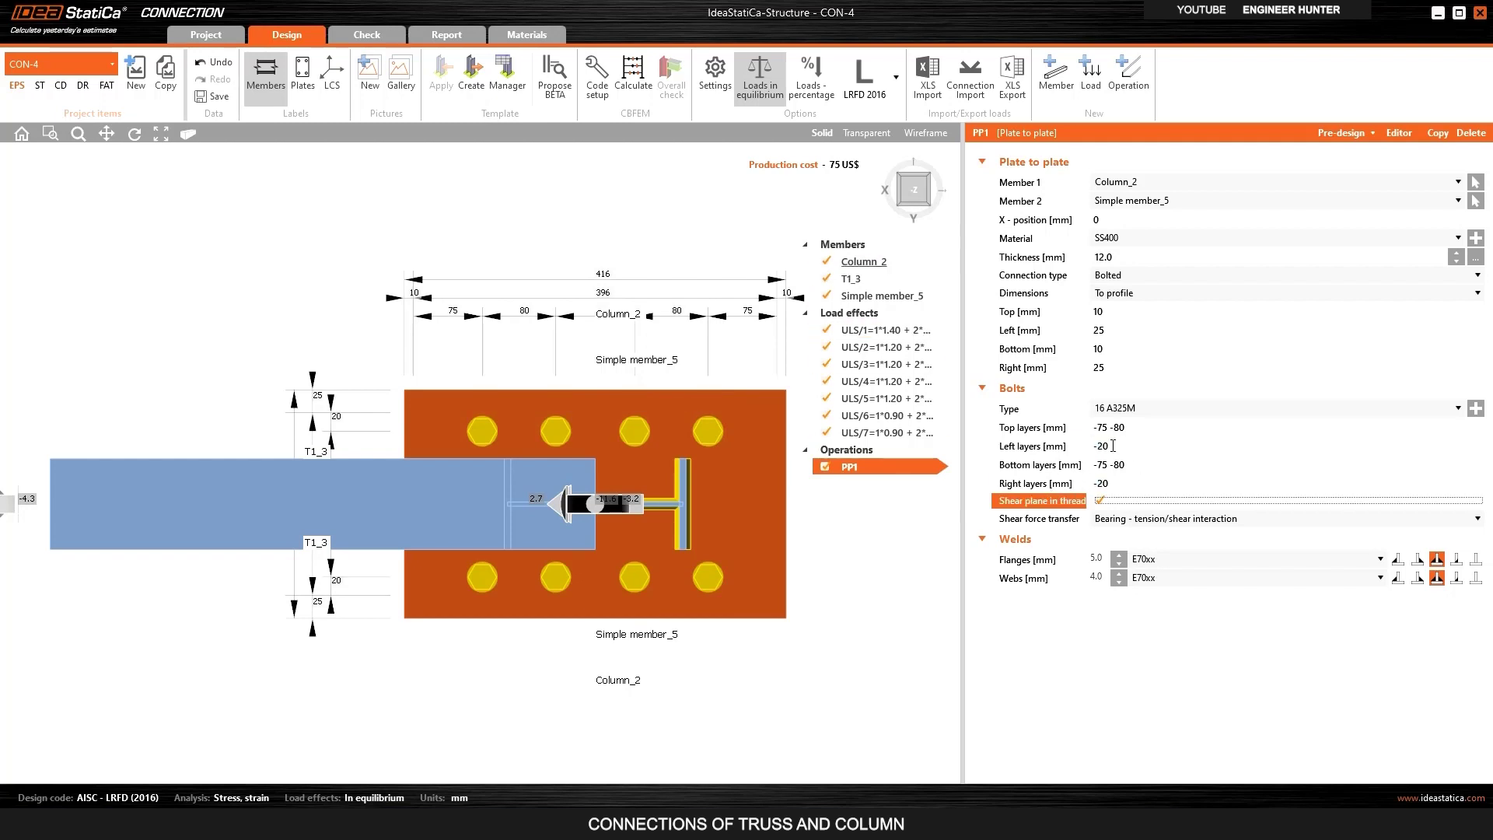
Add a cut of member operation and assign T1_3 as the member to cut.
click(901, 204)
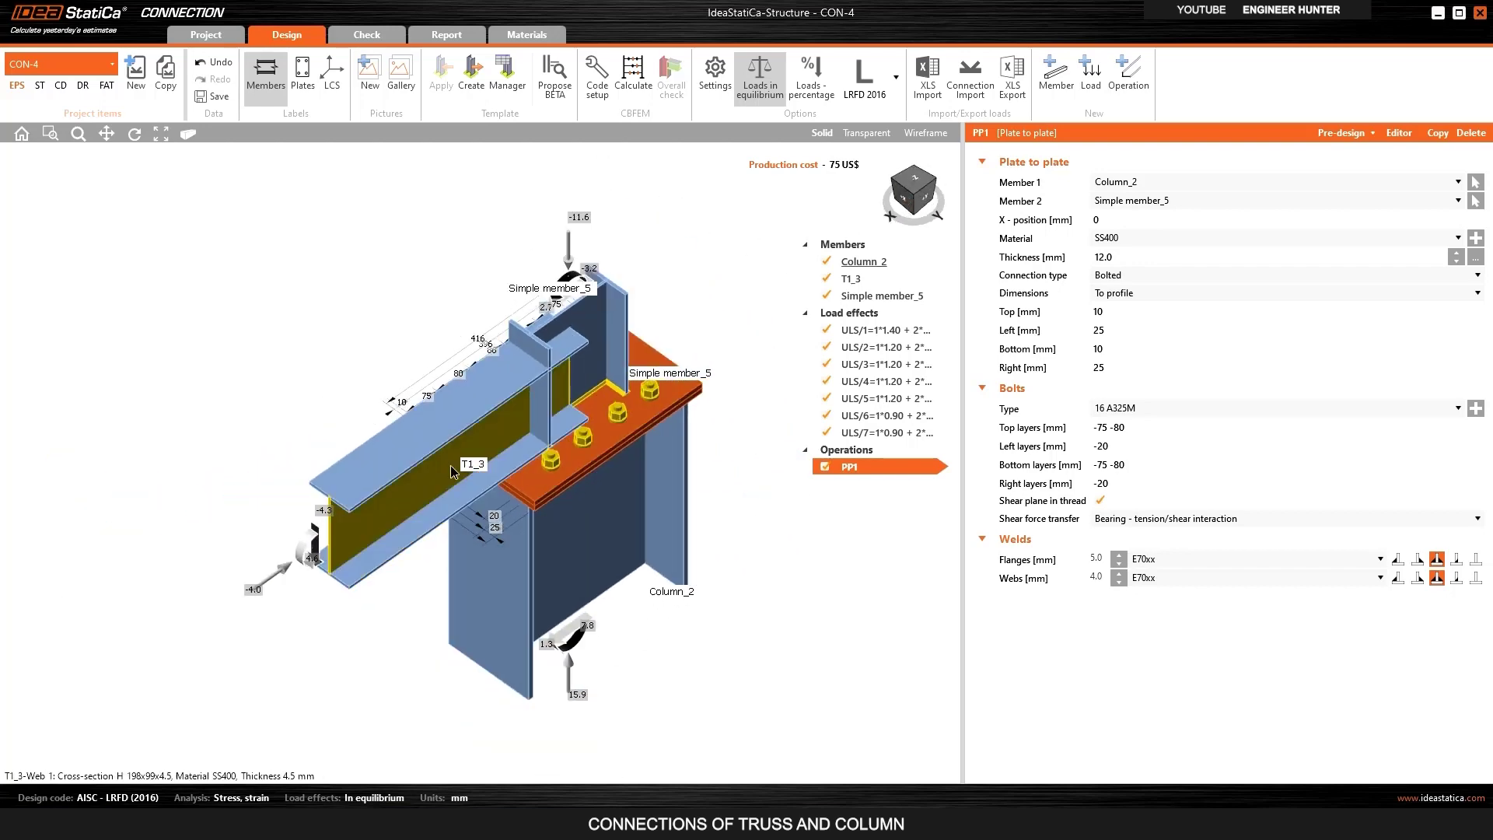
click(895, 173)
click(896, 173)
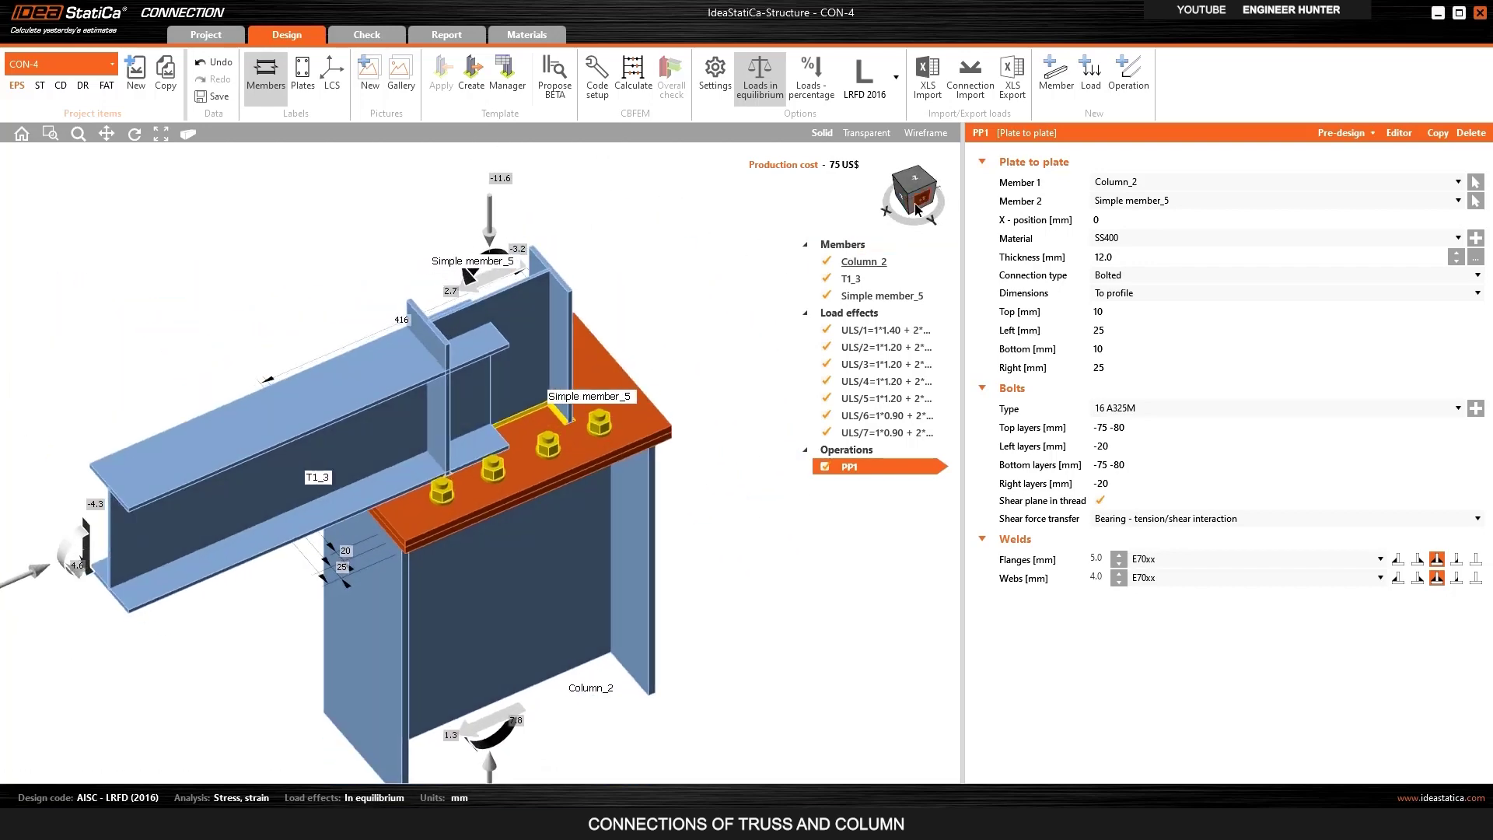
right_drag(545, 435, 759, 277)
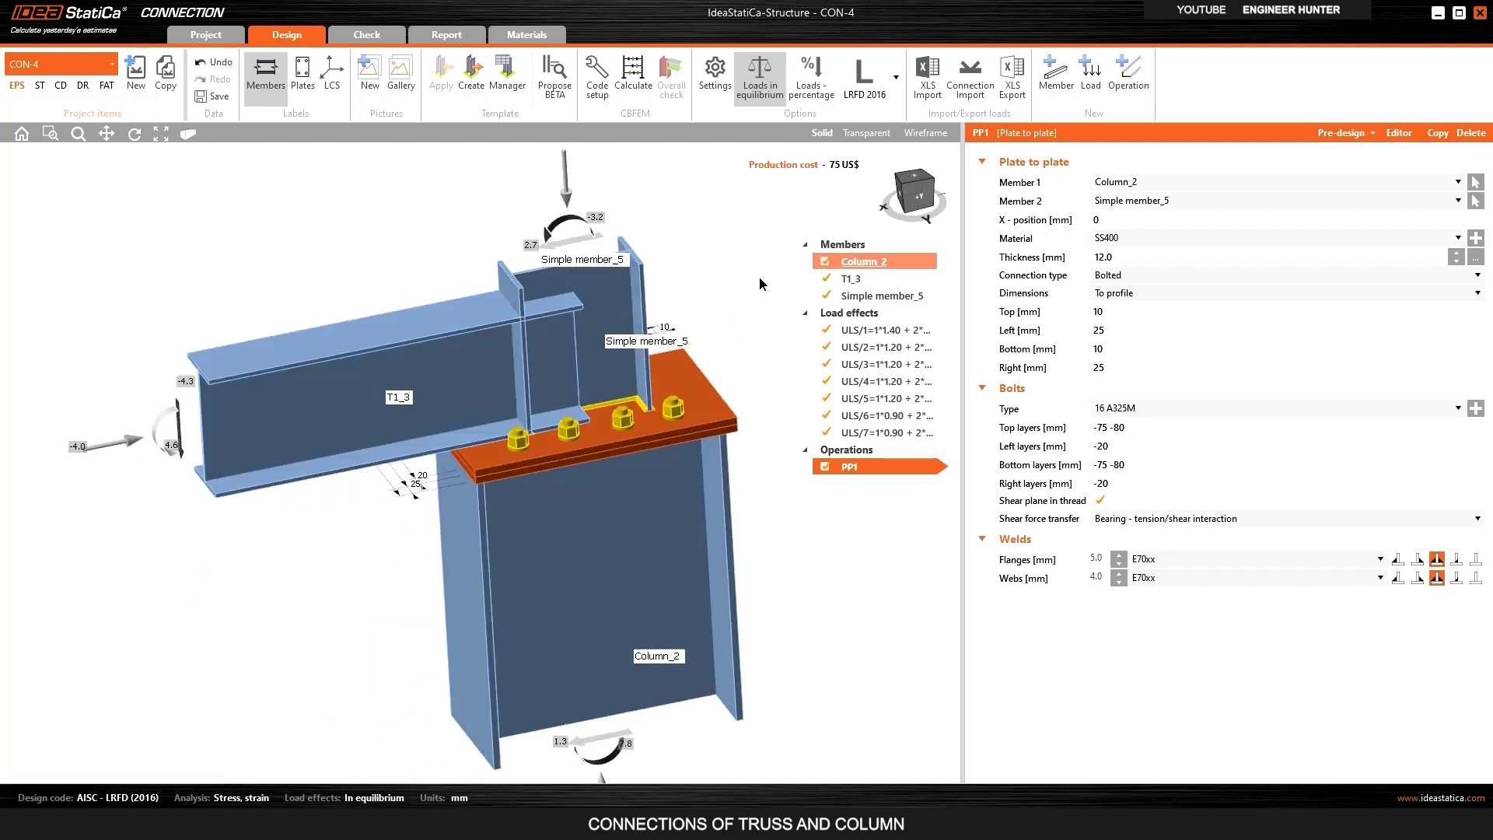
click(1128, 77)
click(546, 208)
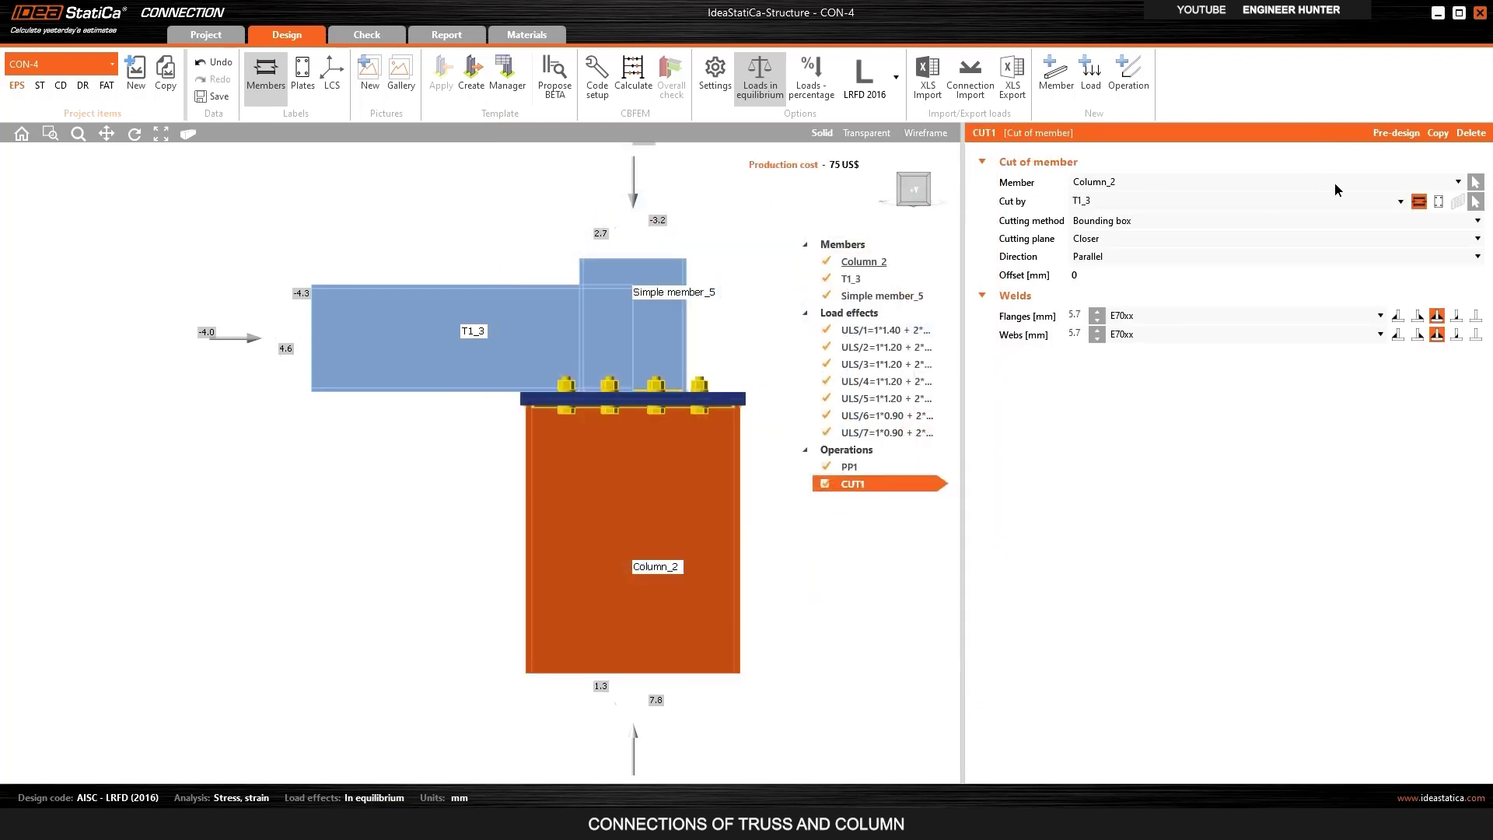
click(1476, 181)
click(500, 325)
Set Simple member_5 as the object that cuts T1_3.
click(685, 466)
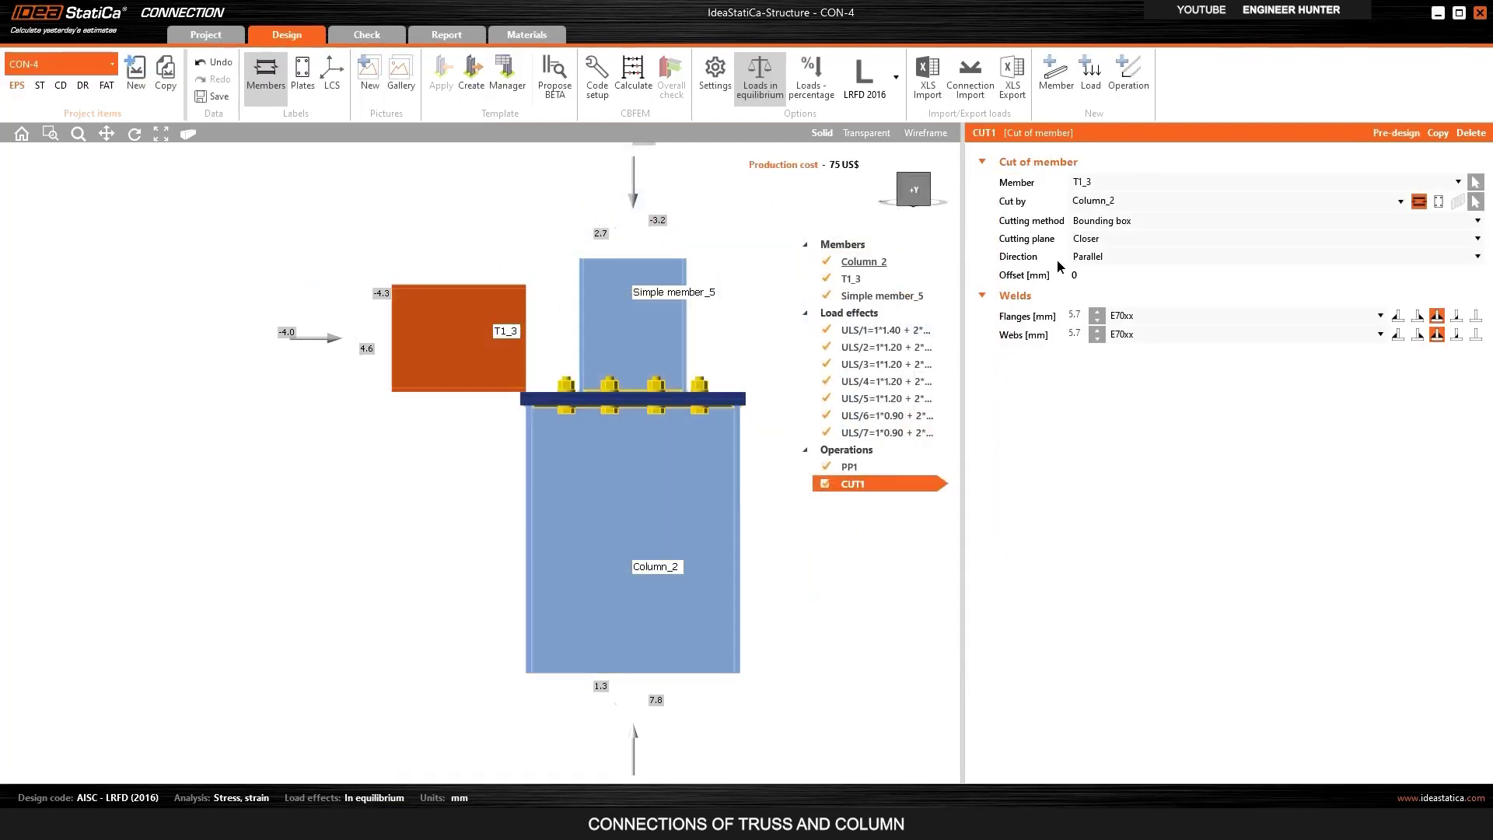
click(1387, 204)
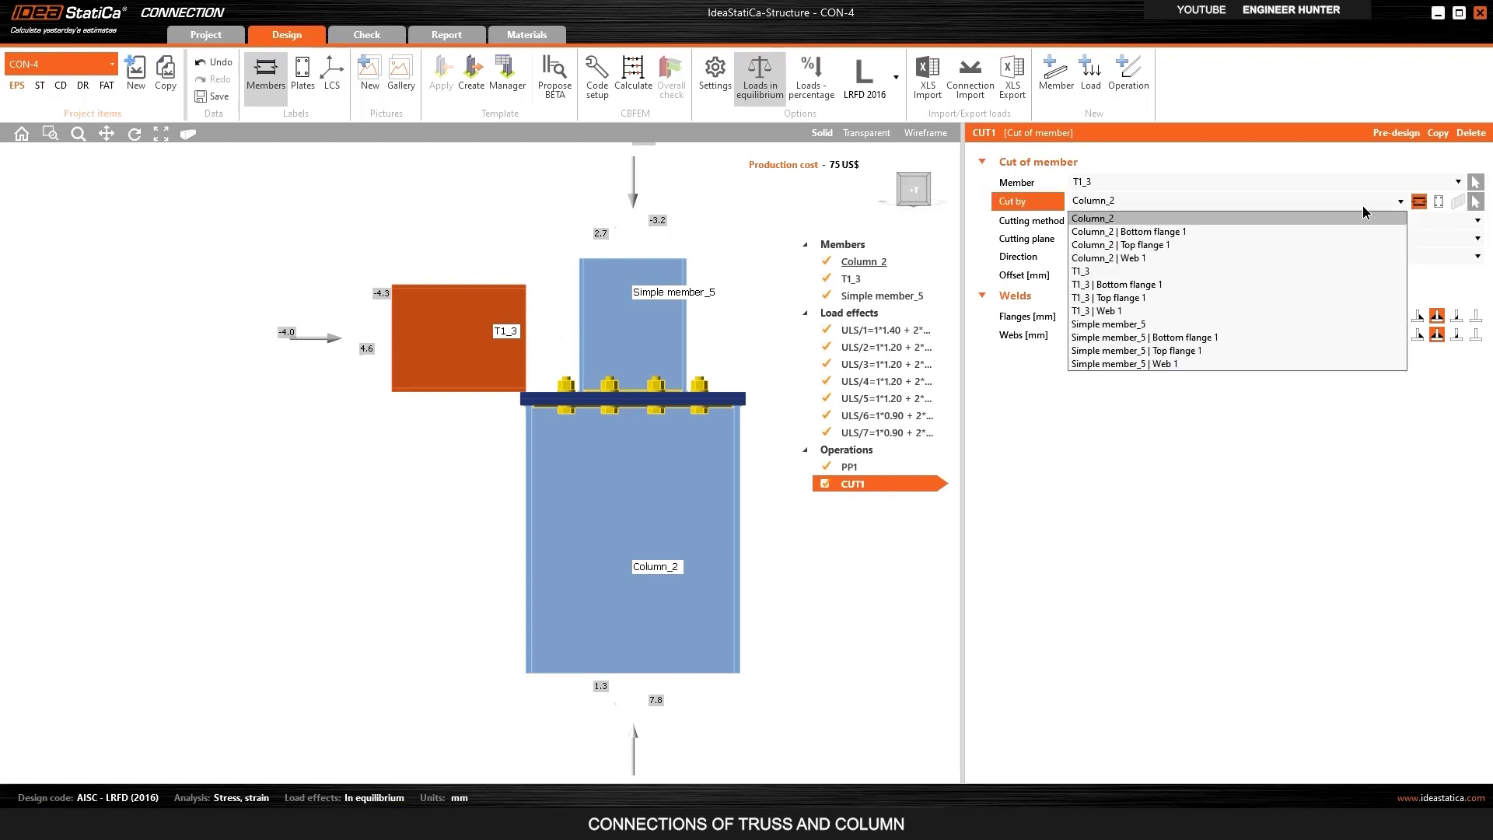
click(1121, 325)
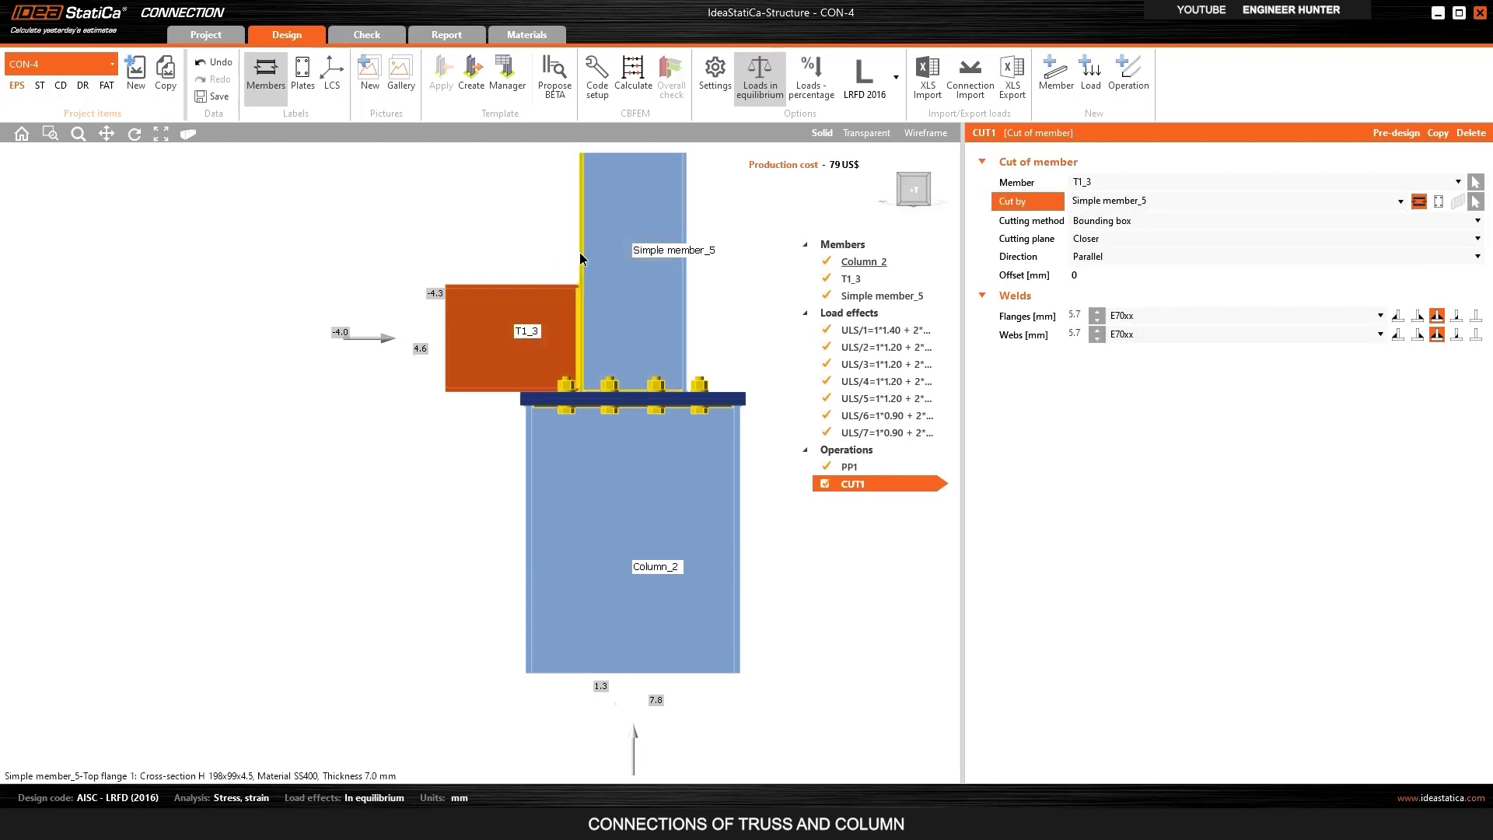
Set the cut's flange and web welds to 4 mm.
click(898, 184)
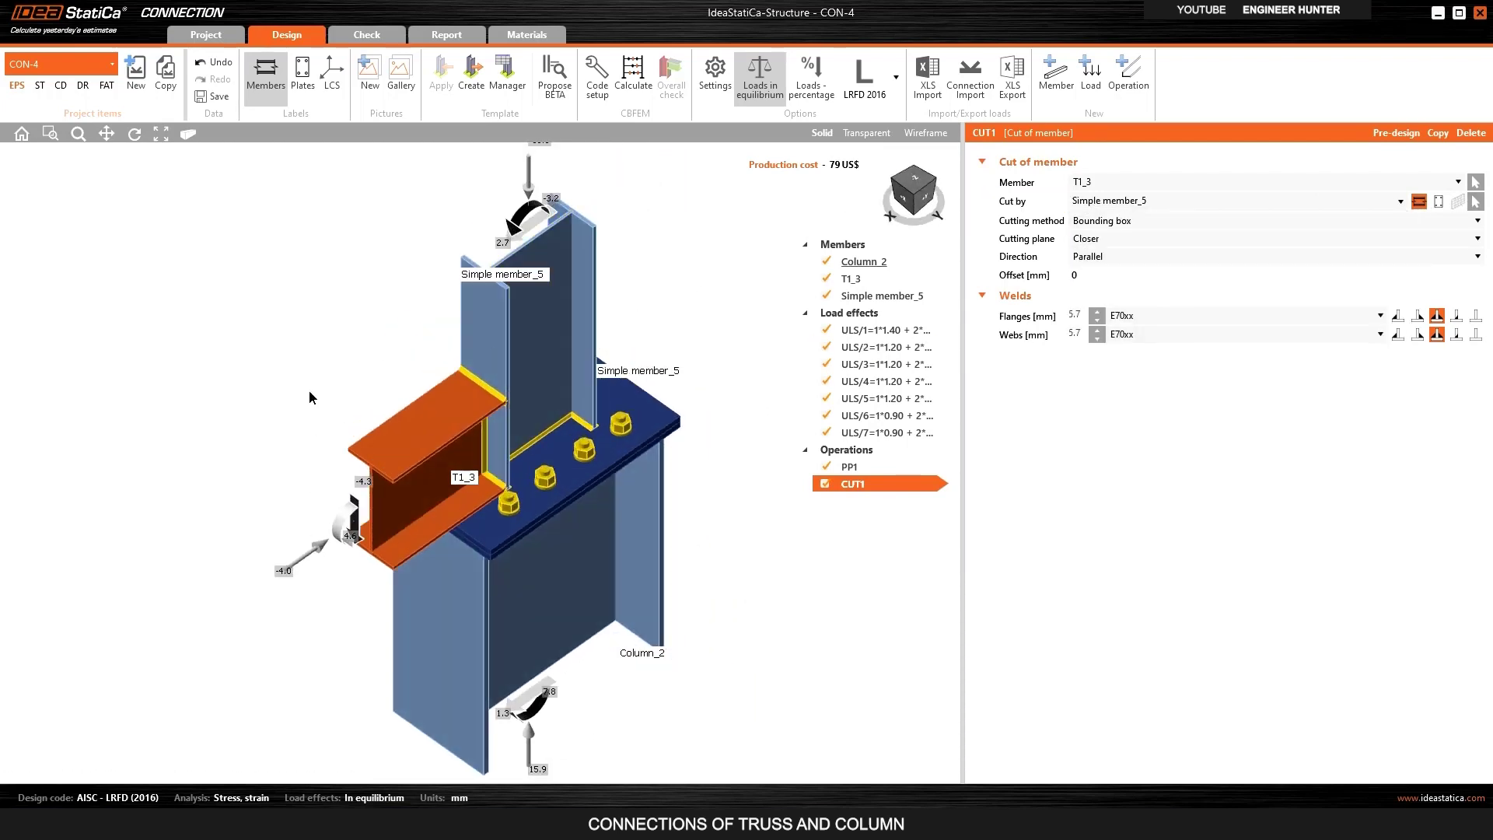
scroll(468, 346, up, 2)
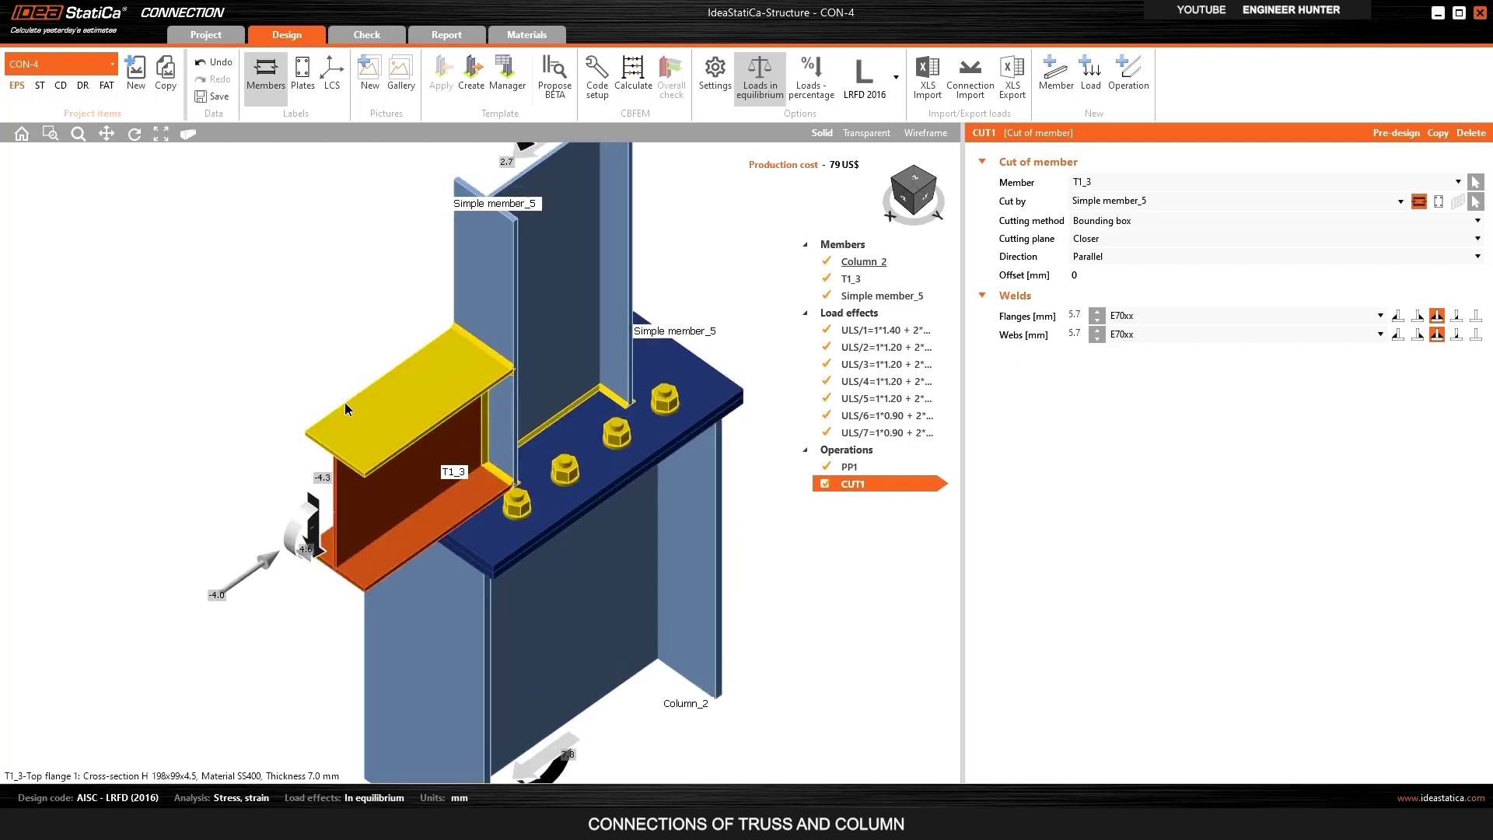
click(1079, 317)
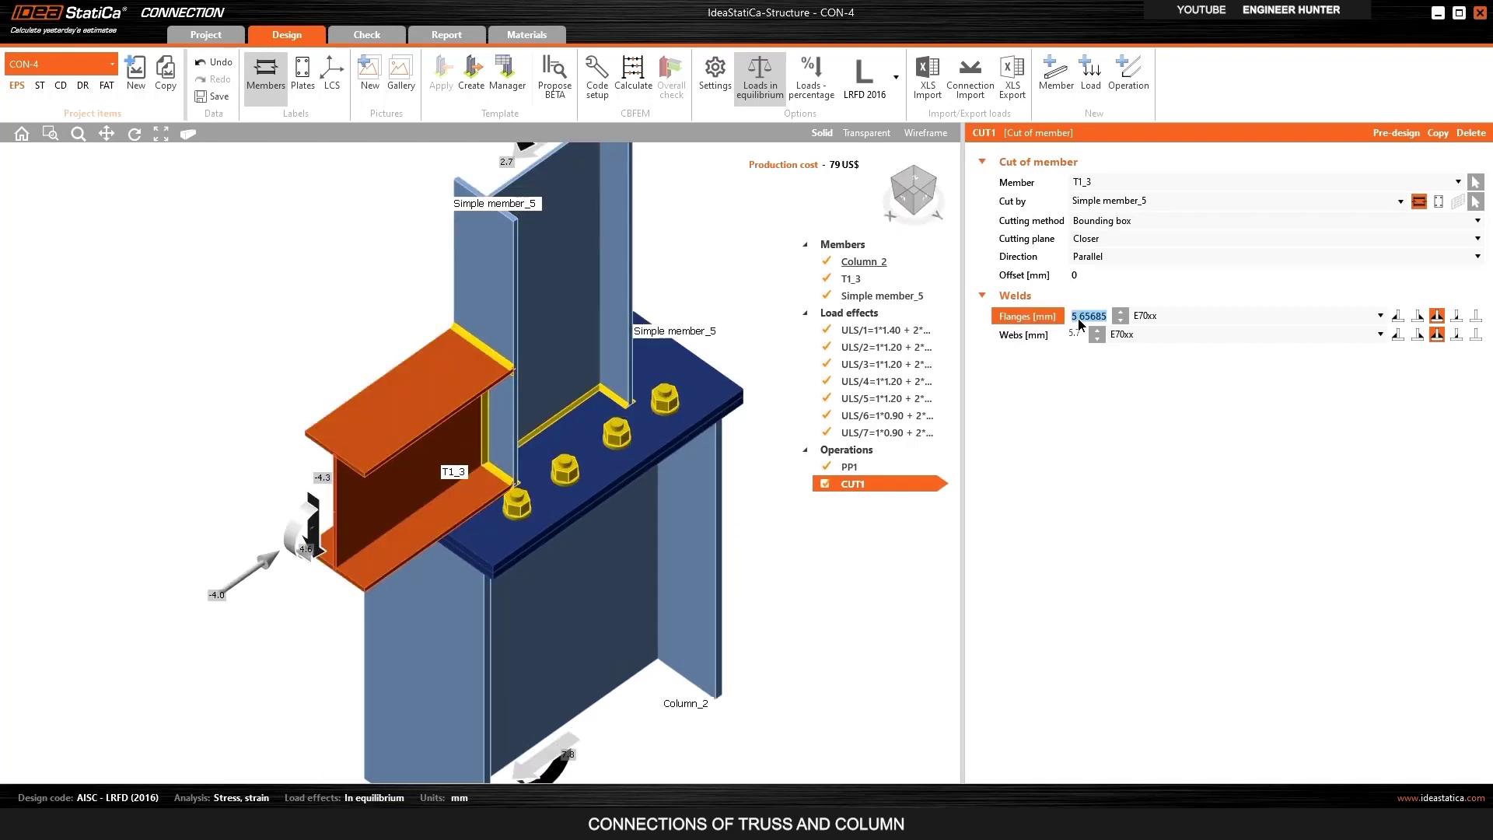
text(4)
key(Tab)
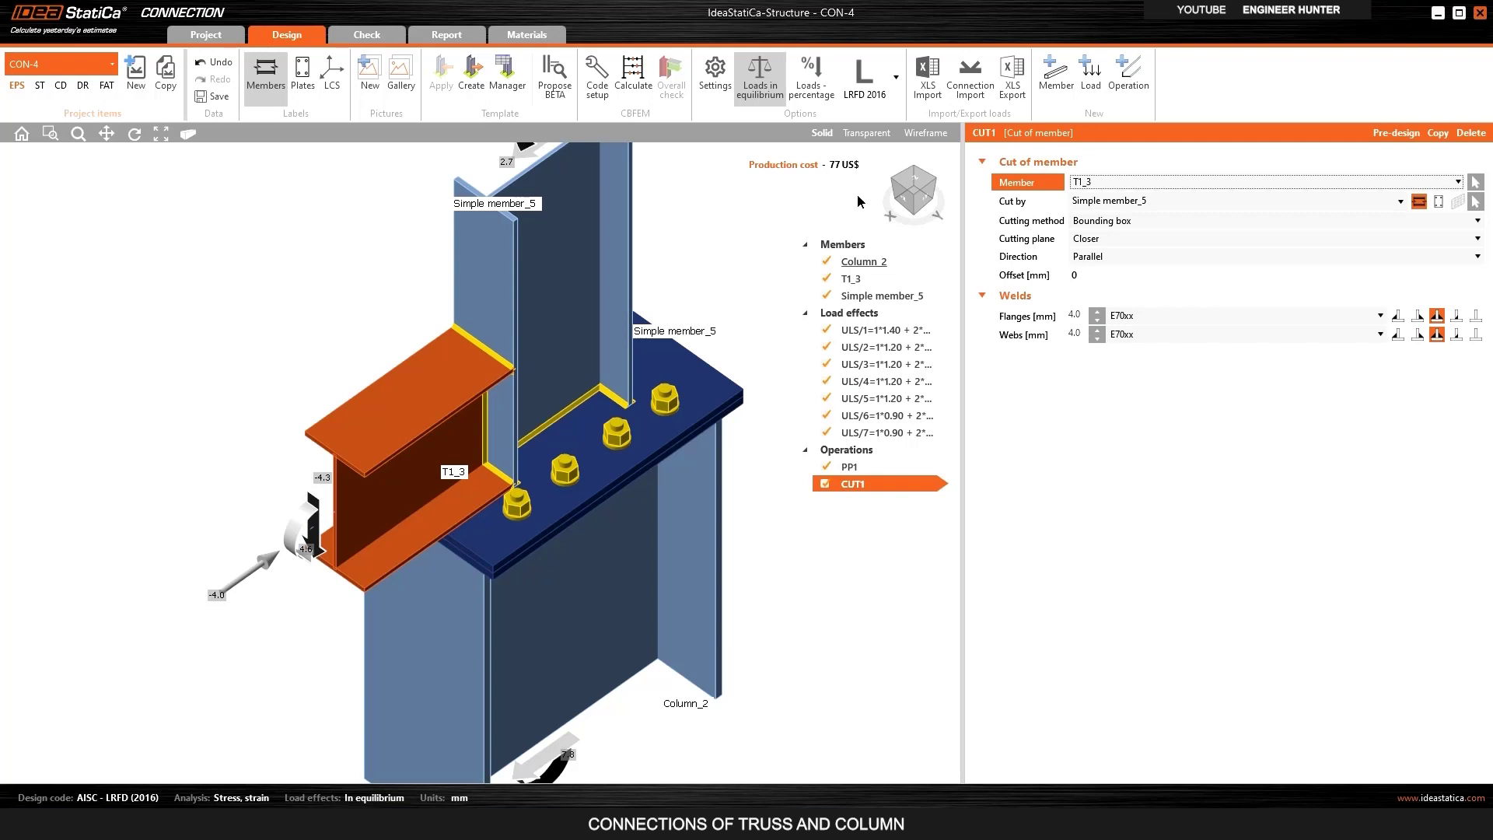
Add a general weld or contact operation for joining the underside of T1_3 to the end plate.
click(926, 204)
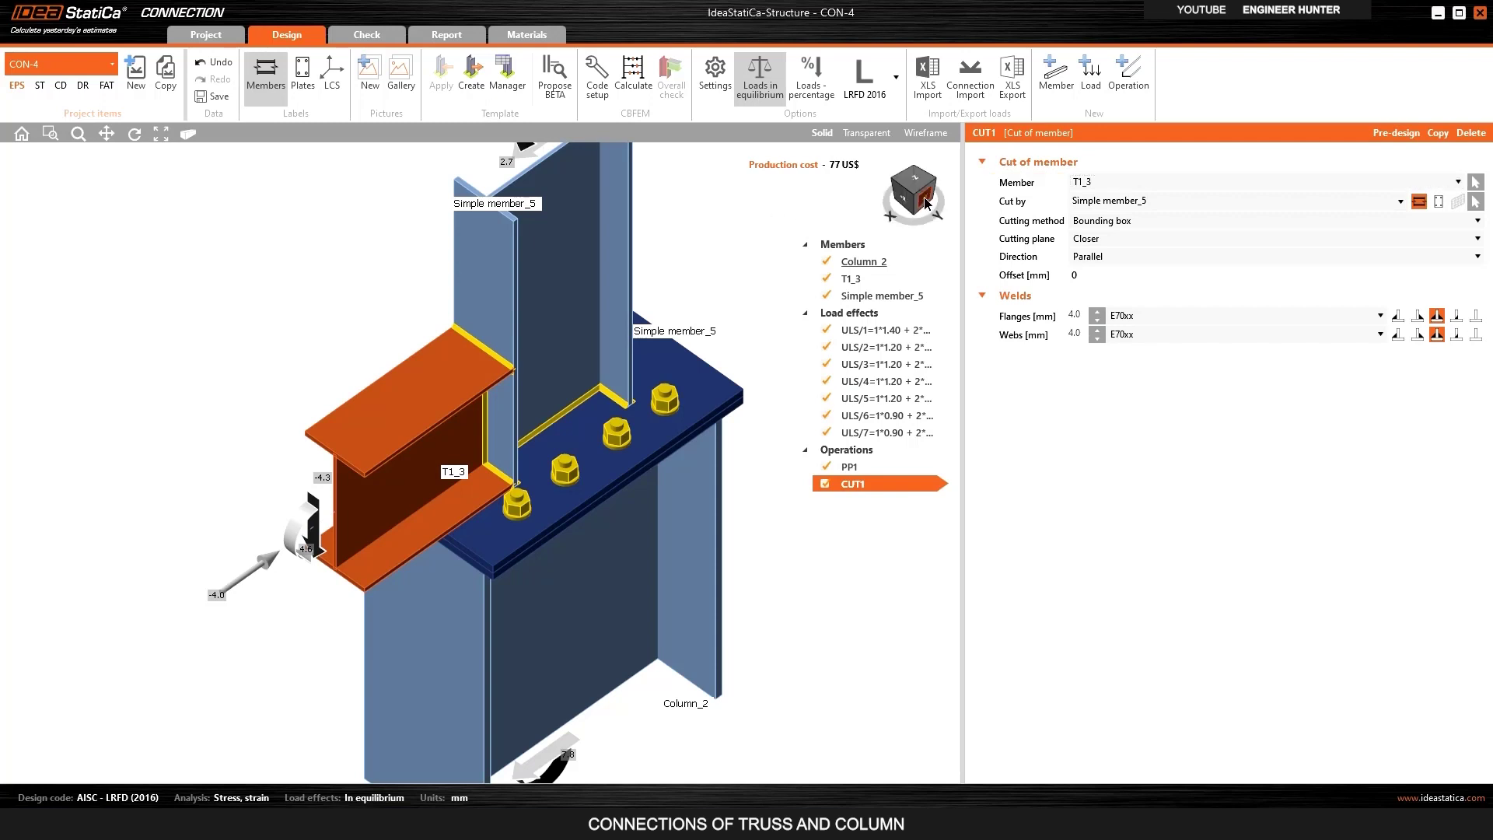
scroll(472, 474, up, 6)
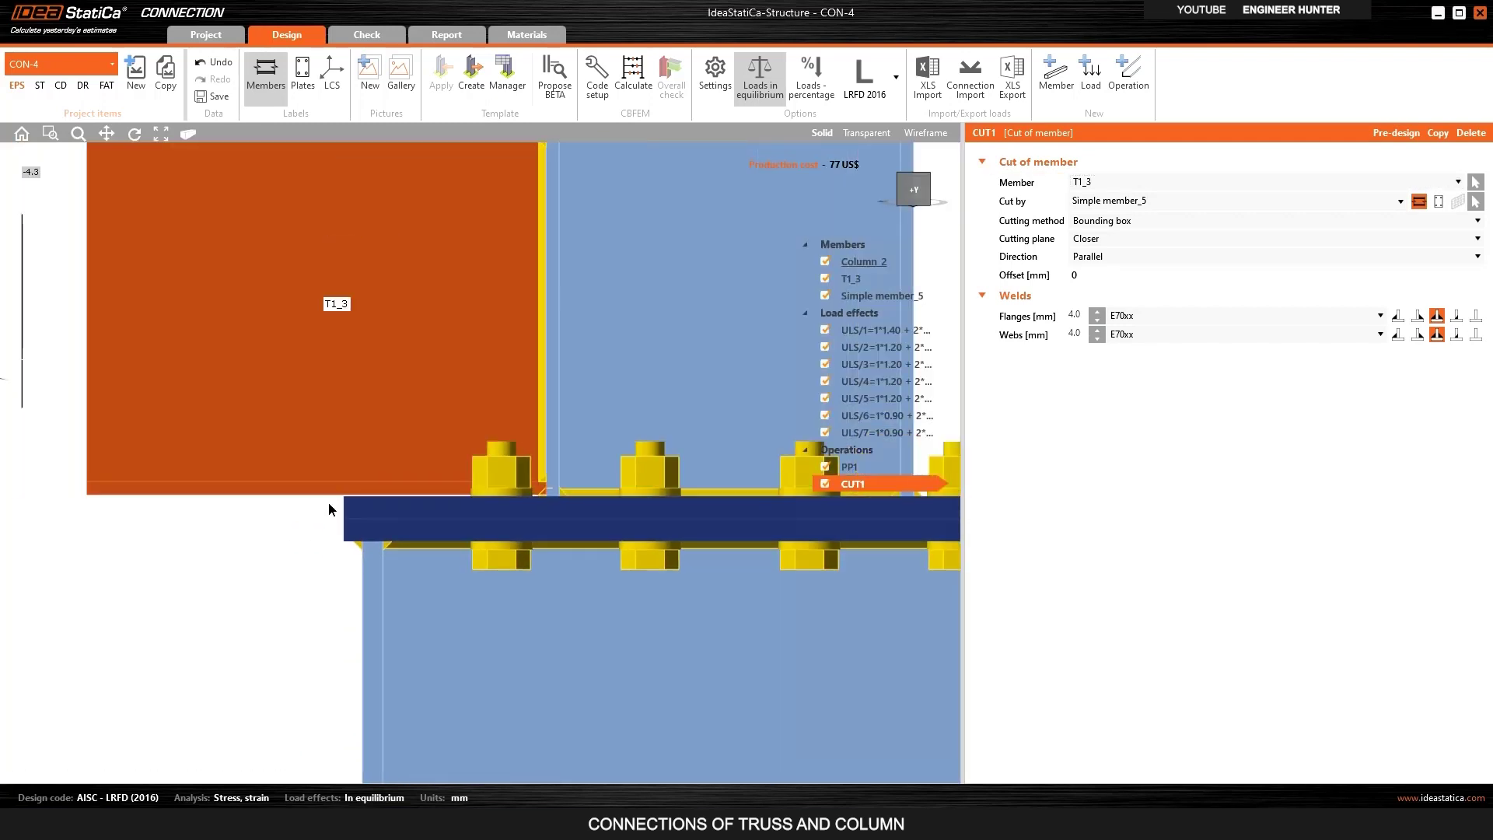
scroll(331, 484, down, 2)
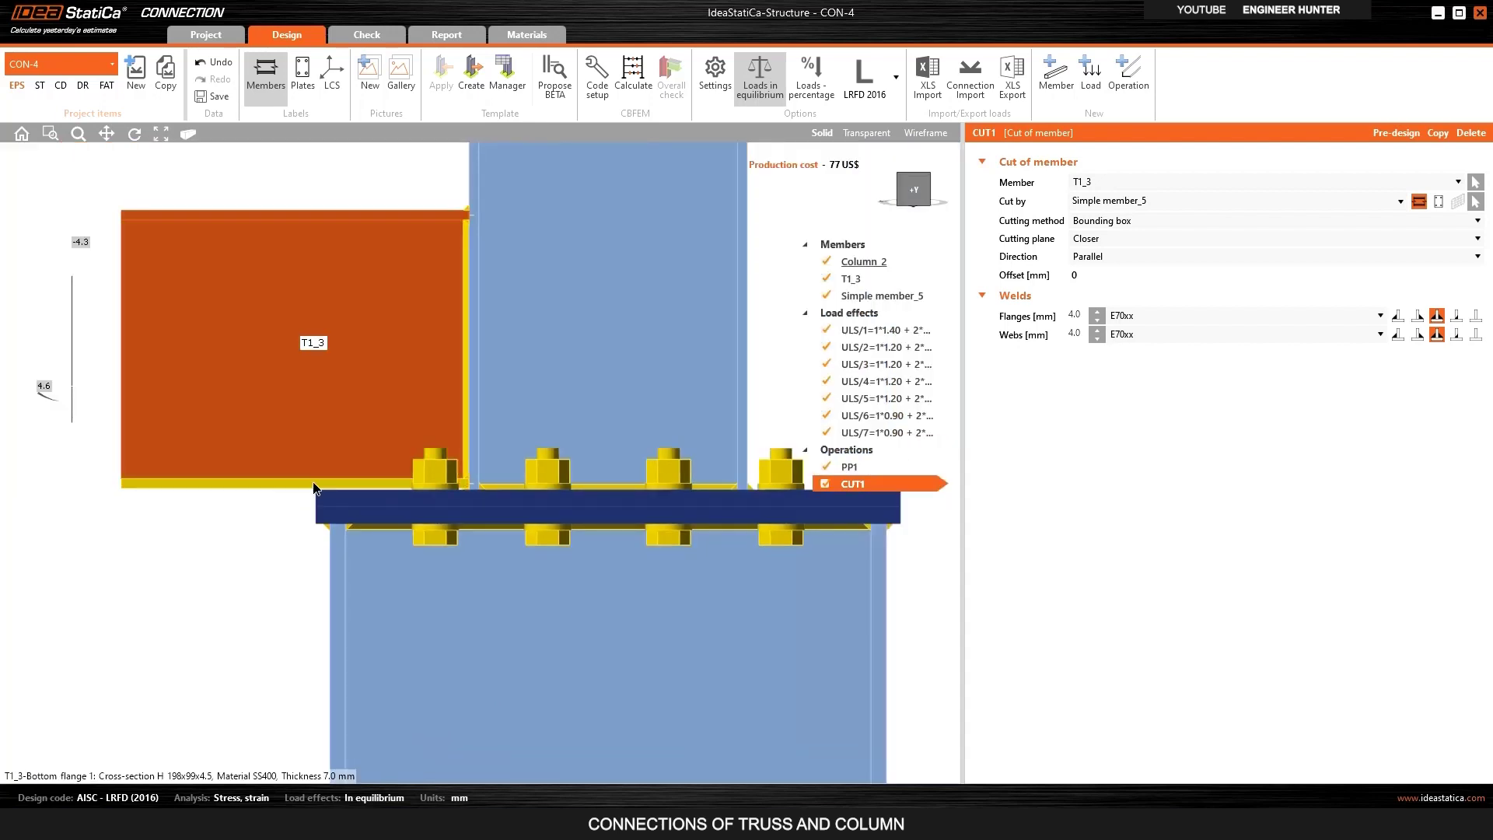
click(900, 177)
scroll(394, 591, up, 3)
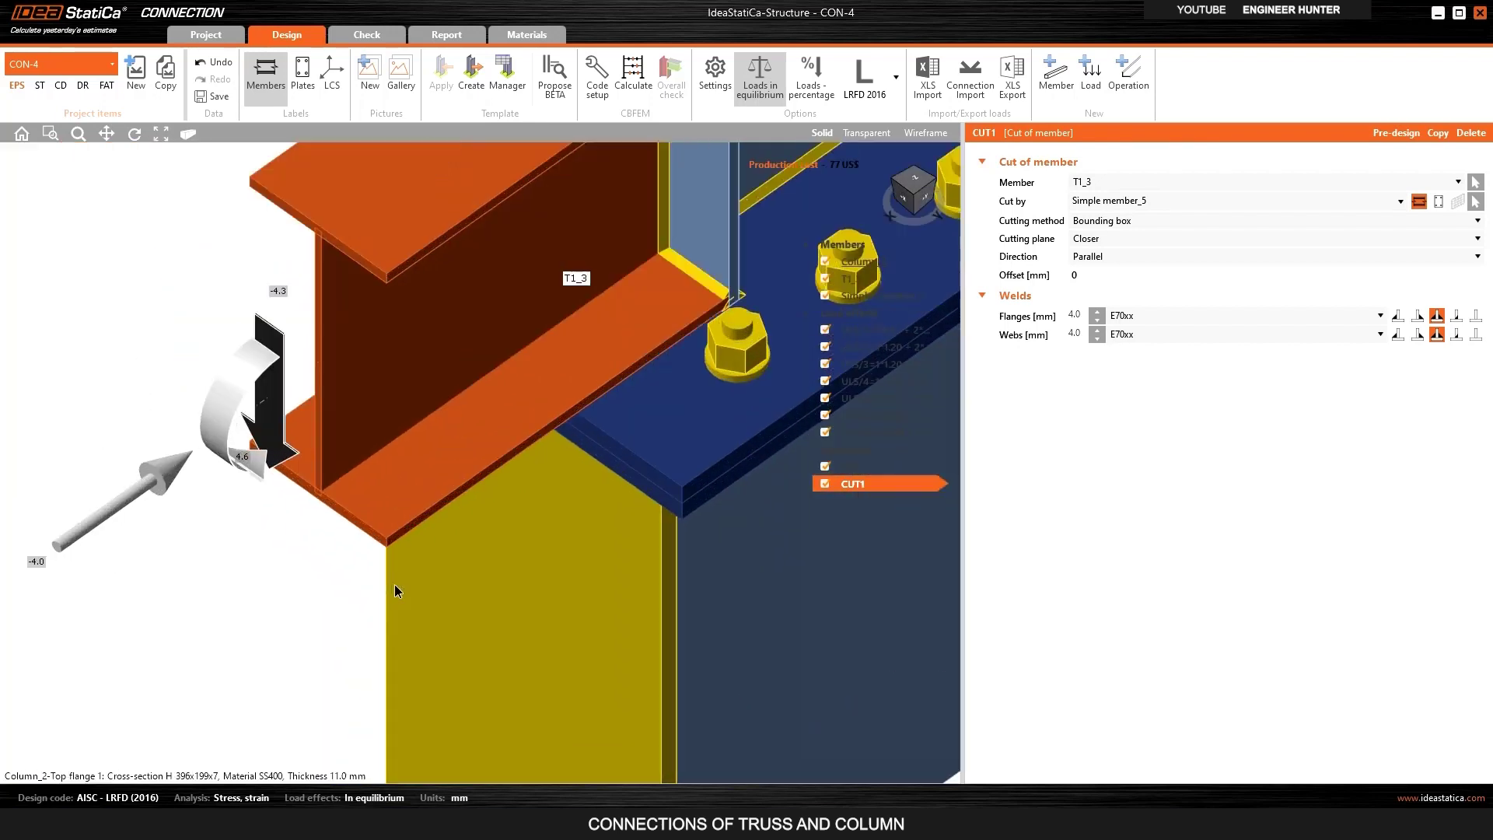
middle_drag(625, 420, 465, 446)
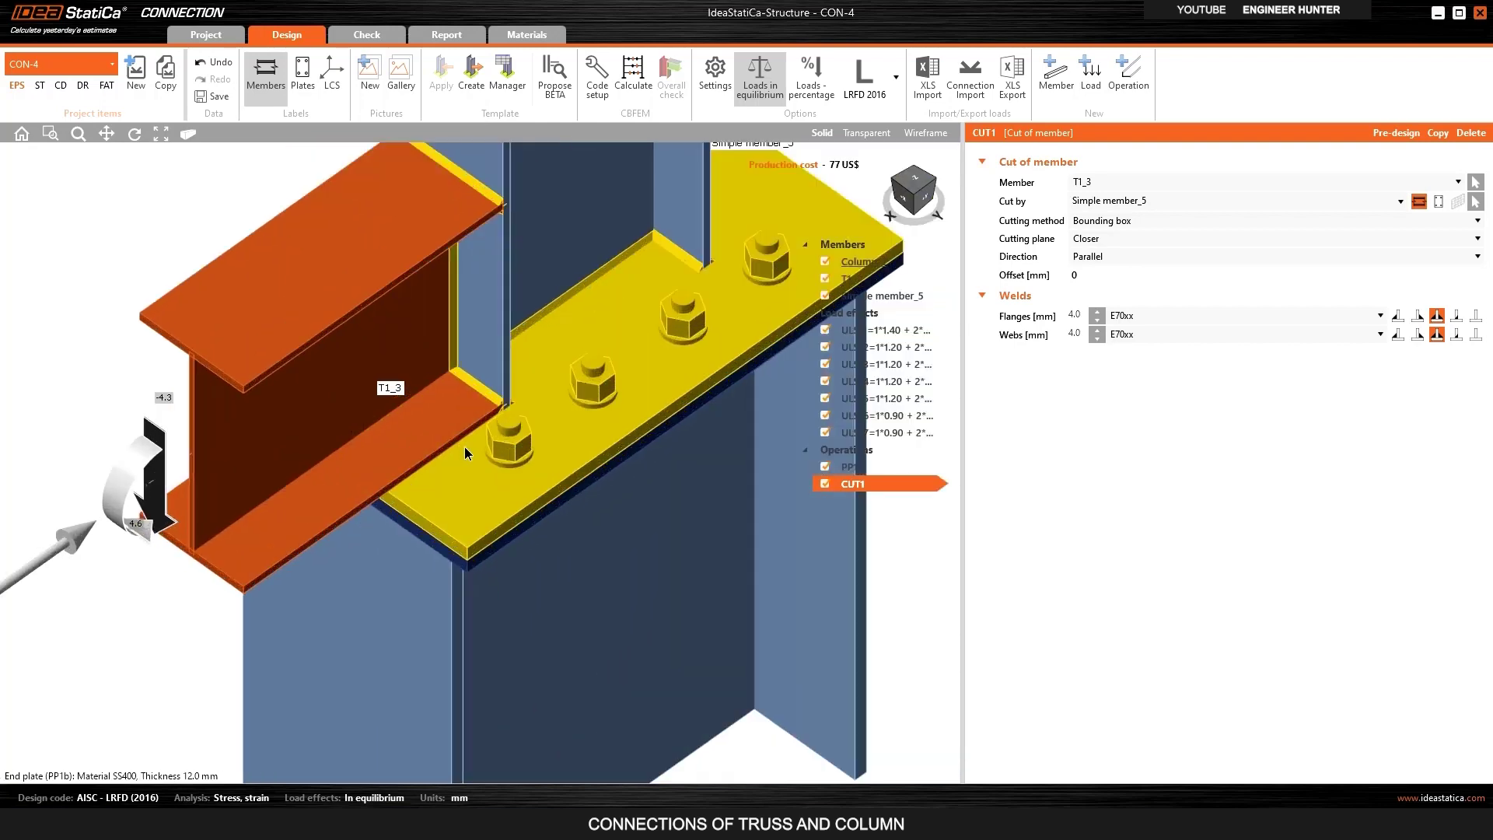
click(1109, 105)
click(927, 507)
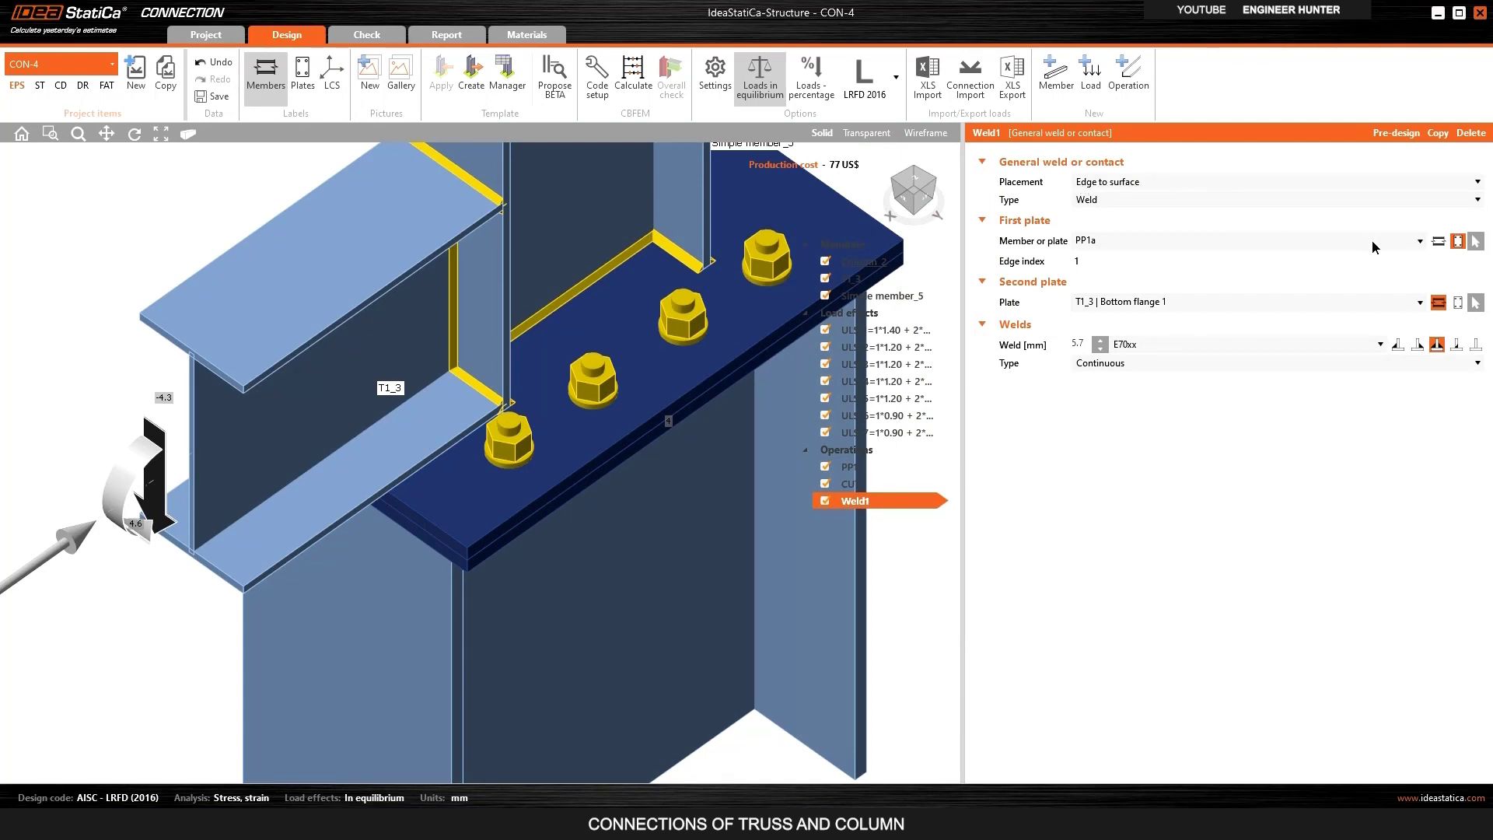
Assign T1_3 | Bottom flange 1 as the weld's first plate and the upper end plate PP1b as its second plate.
click(1439, 241)
click(1420, 241)
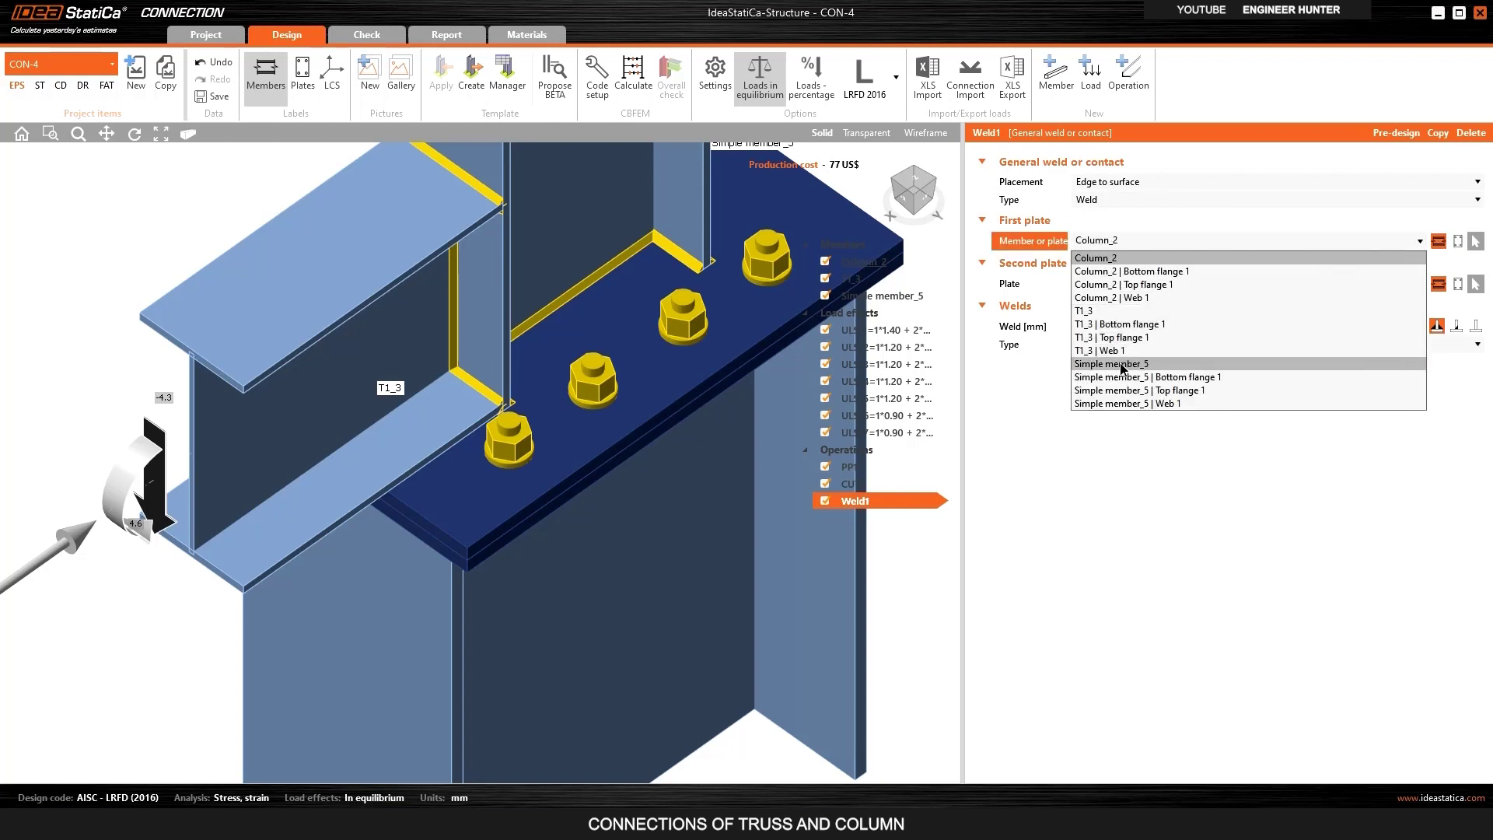
click(1113, 324)
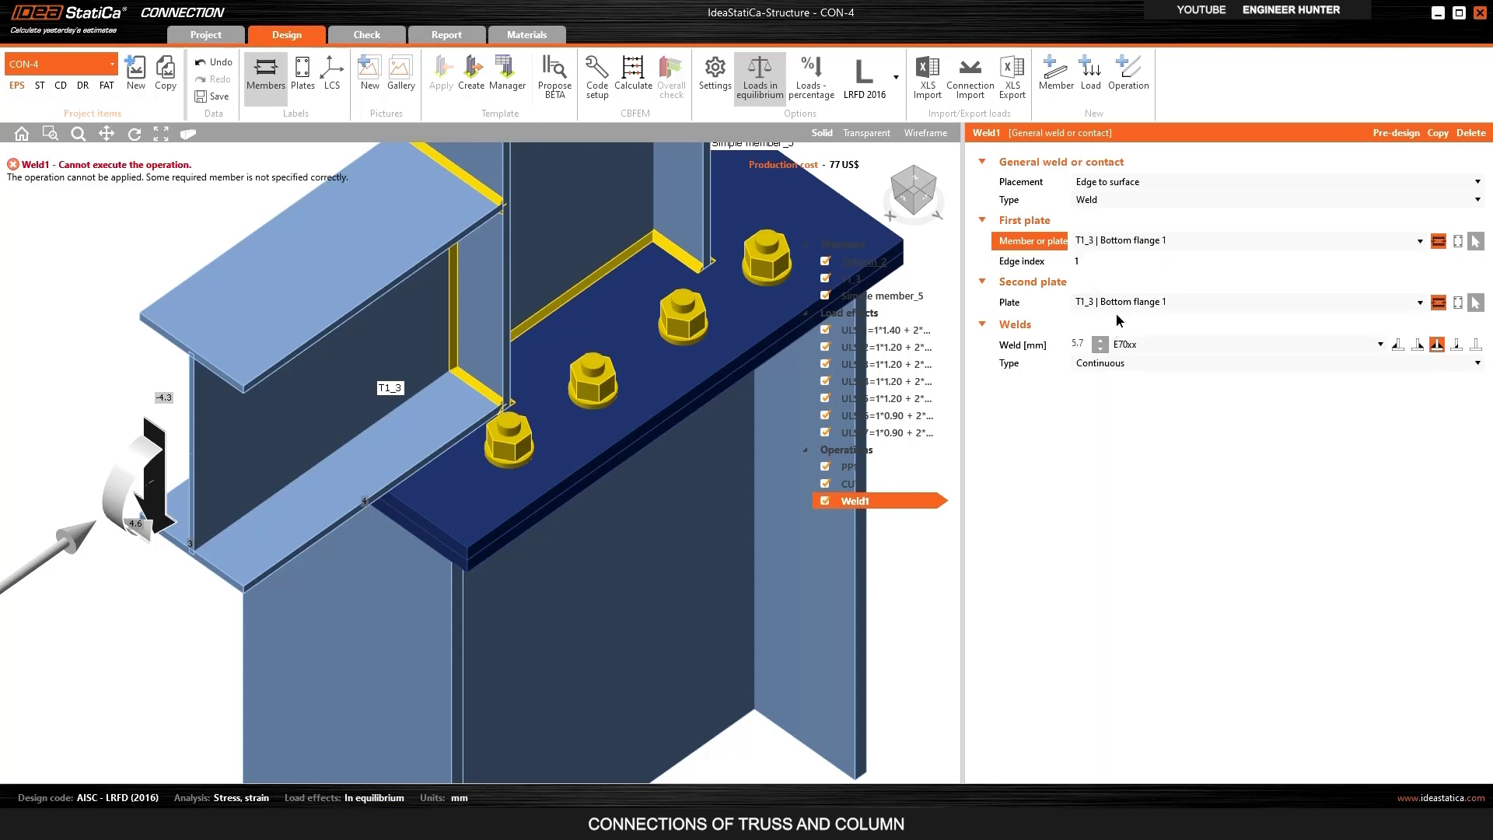
click(1140, 308)
click(1382, 309)
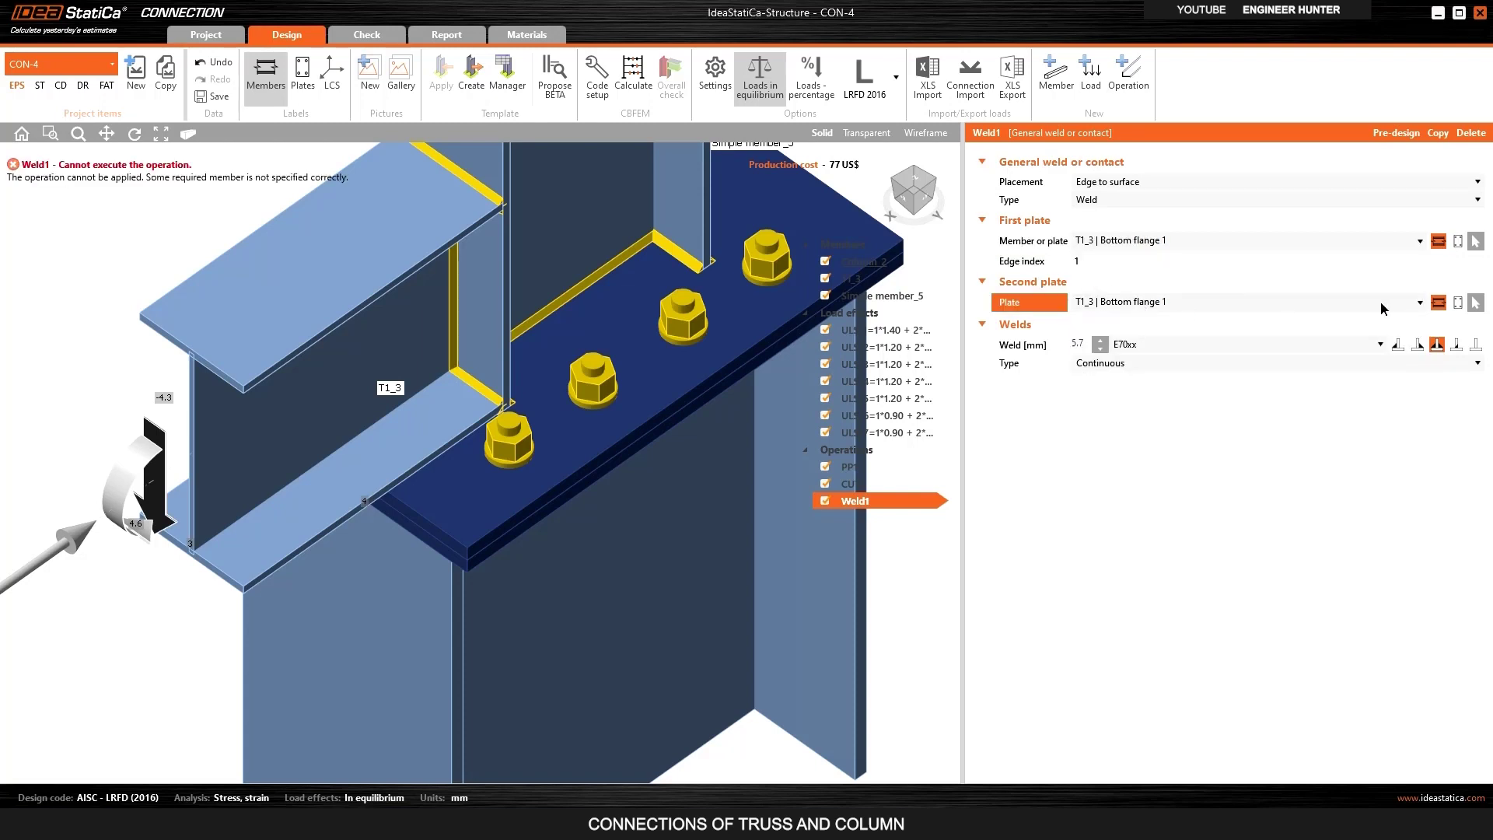
click(1475, 302)
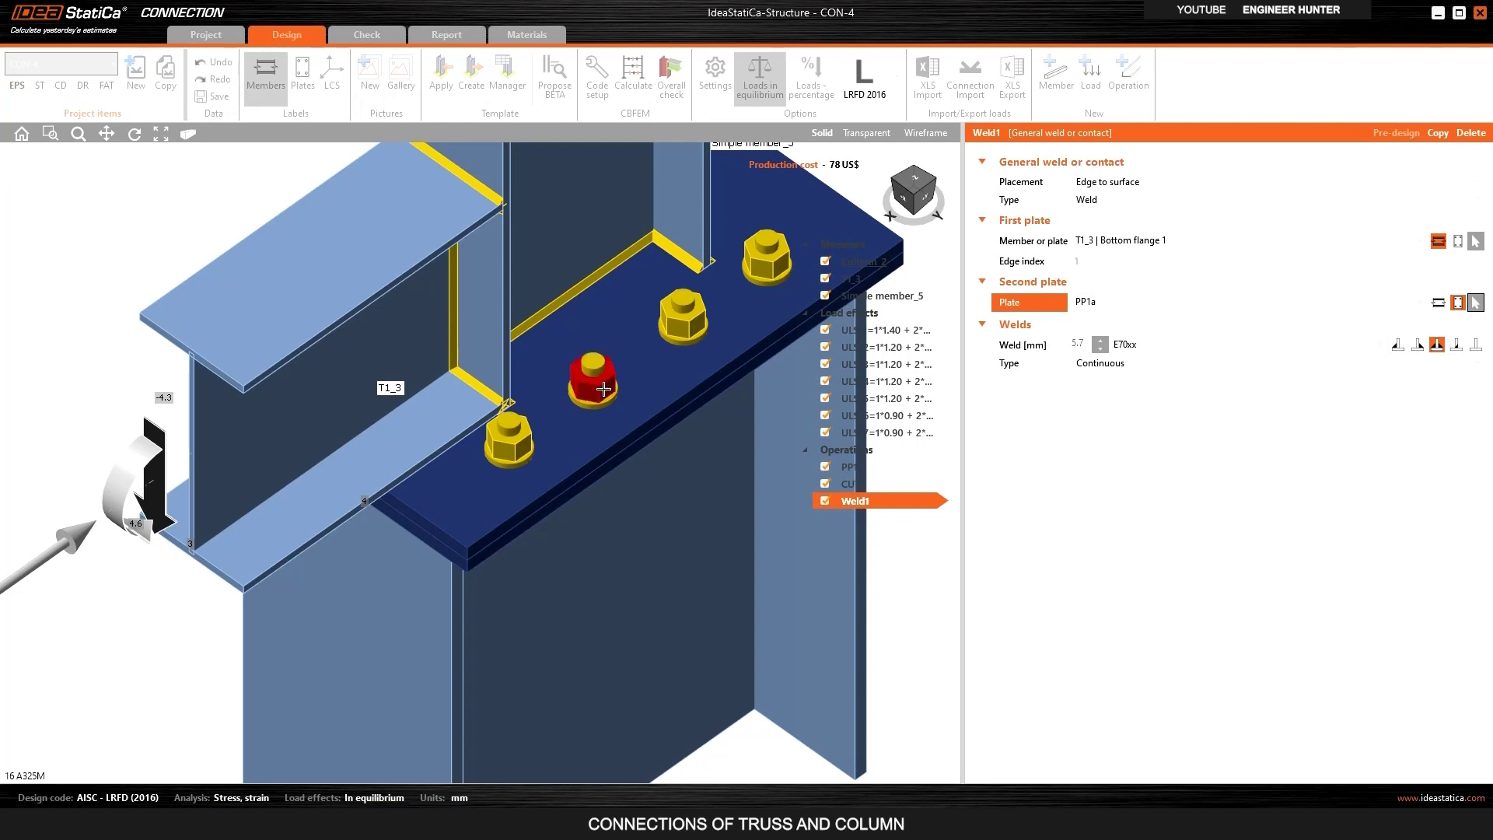
click(661, 379)
Set the weld size to 4 mm and the first plate's edge index to 4.
double_click(1086, 347)
text(4)
key(Tab)
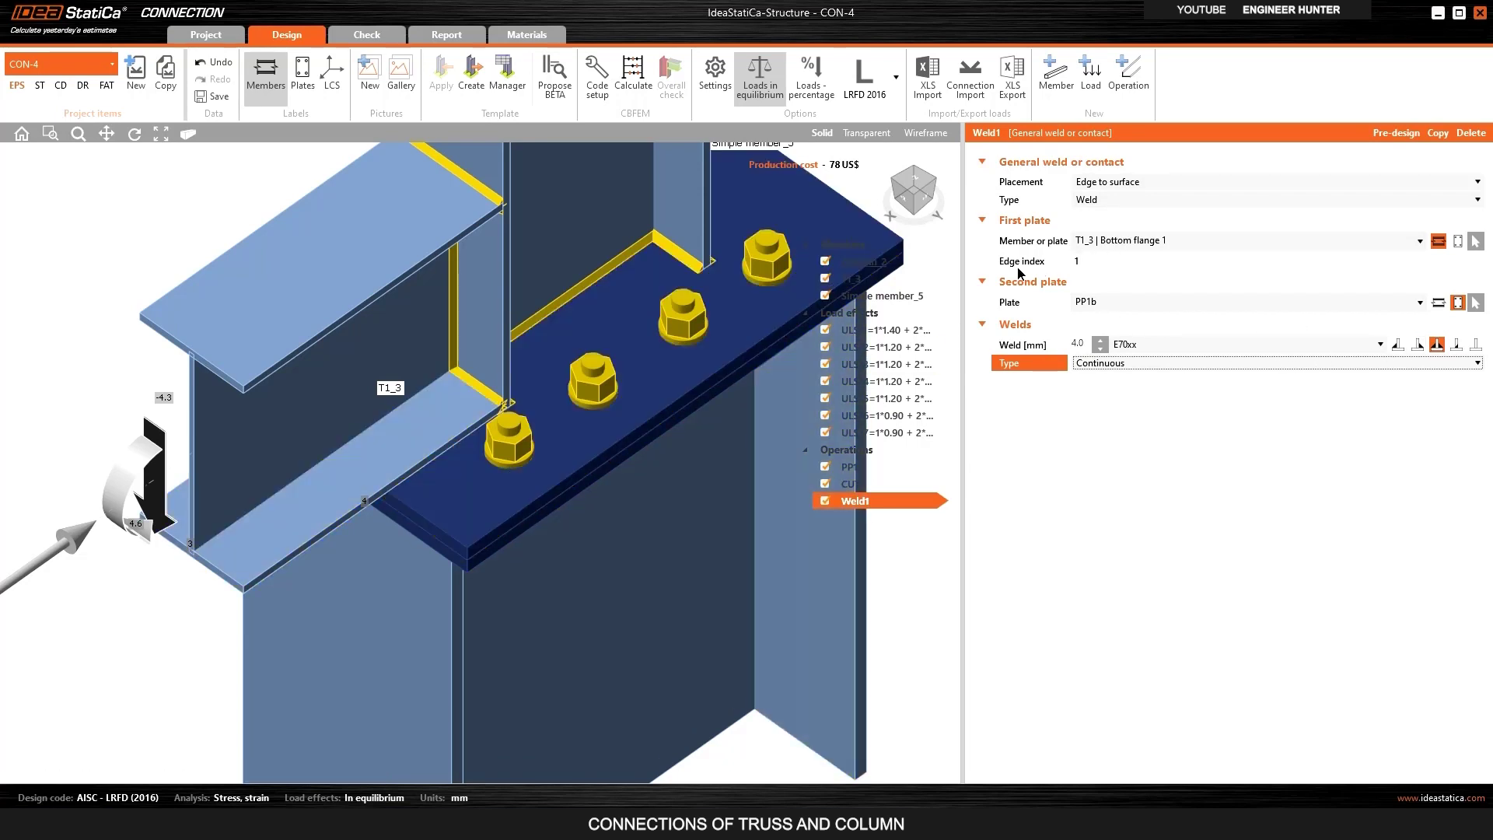
click(1096, 260)
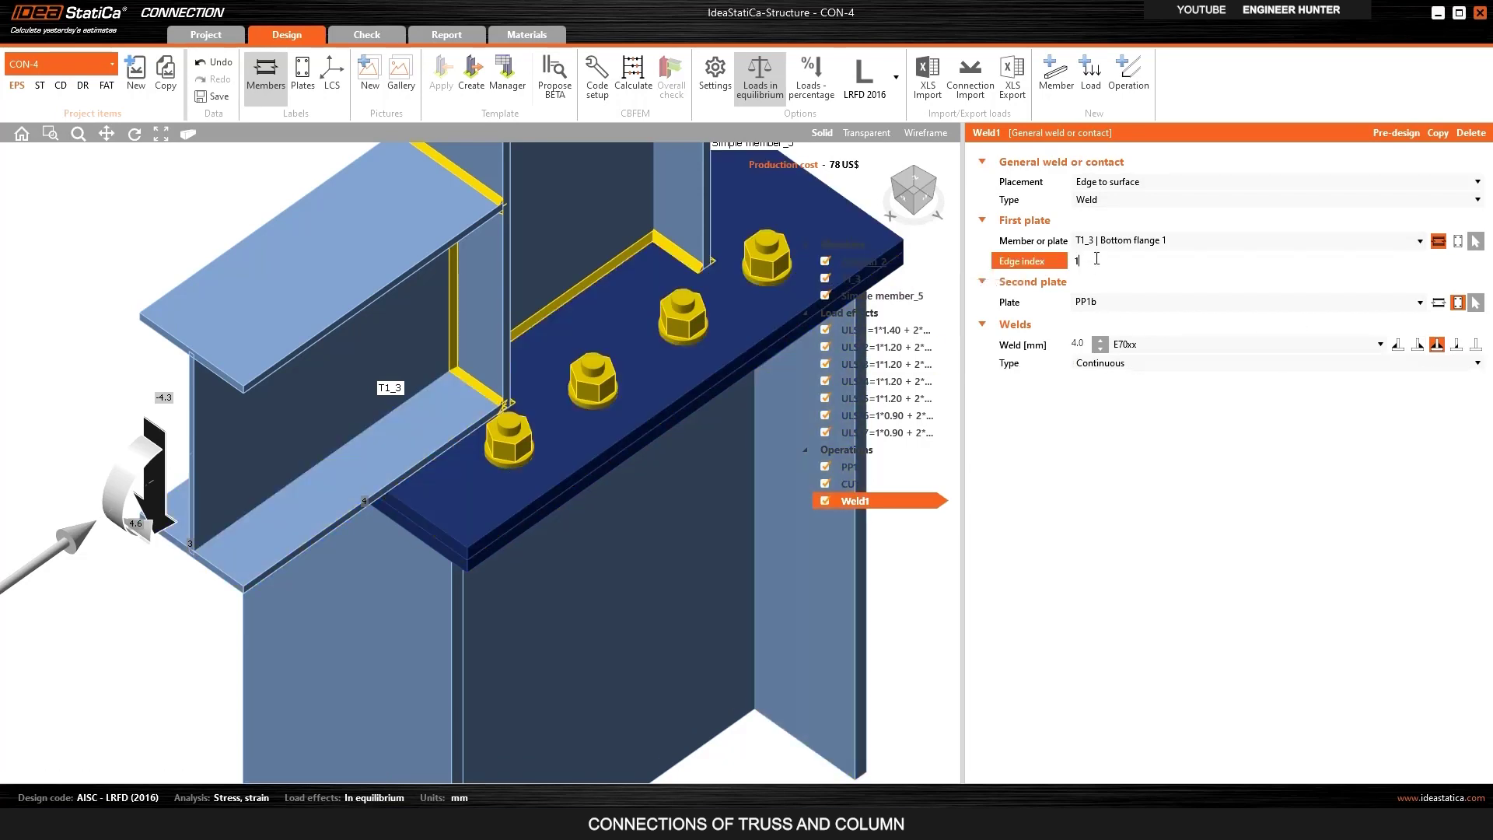
key(Tab)
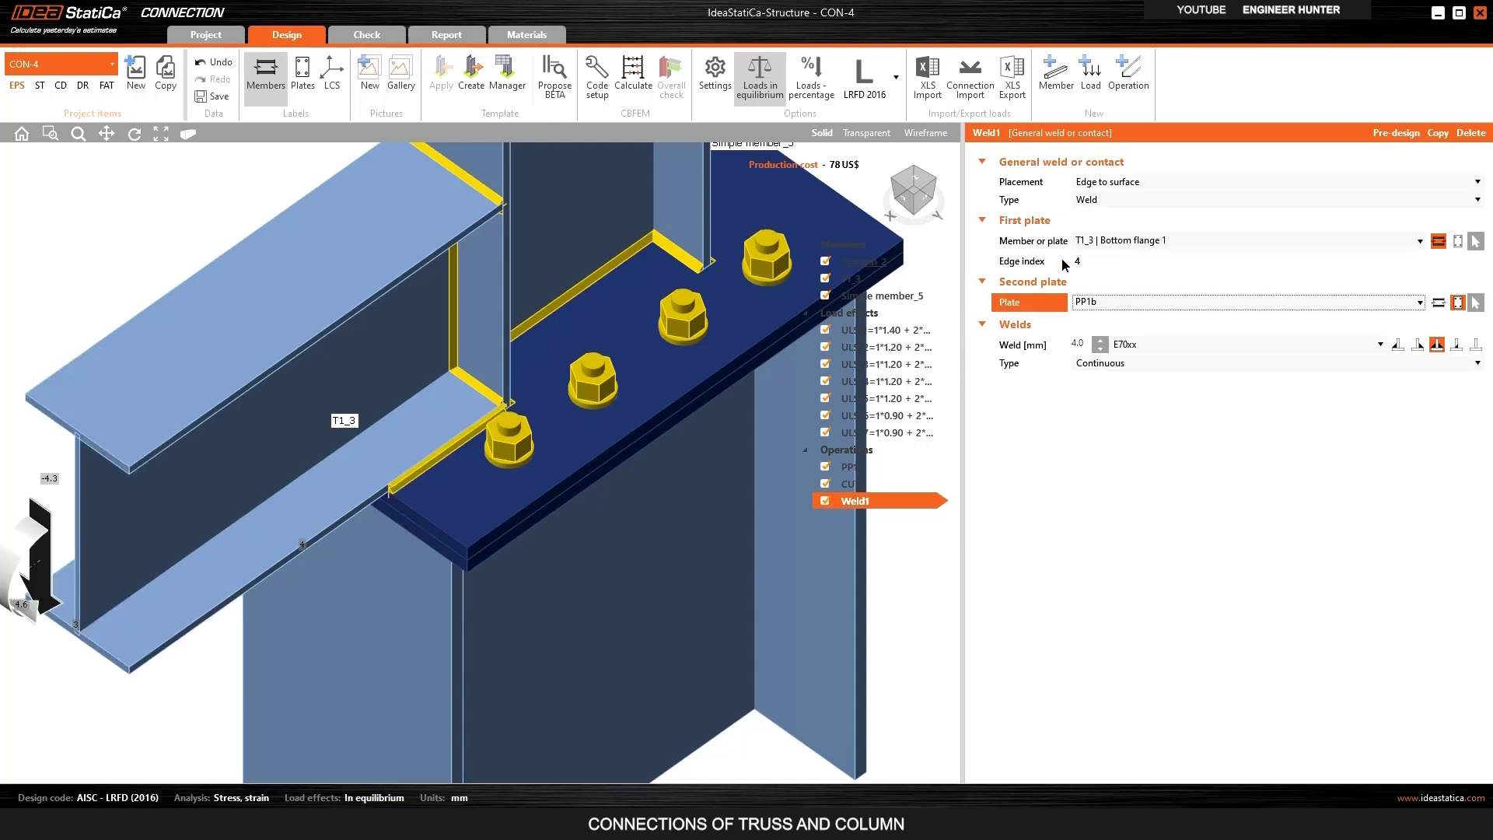
Change the weld between T1_3's bottom flange and the end plate from double-sided to a one-sided fillet along the flange edge.
scroll(501, 457, up, 3)
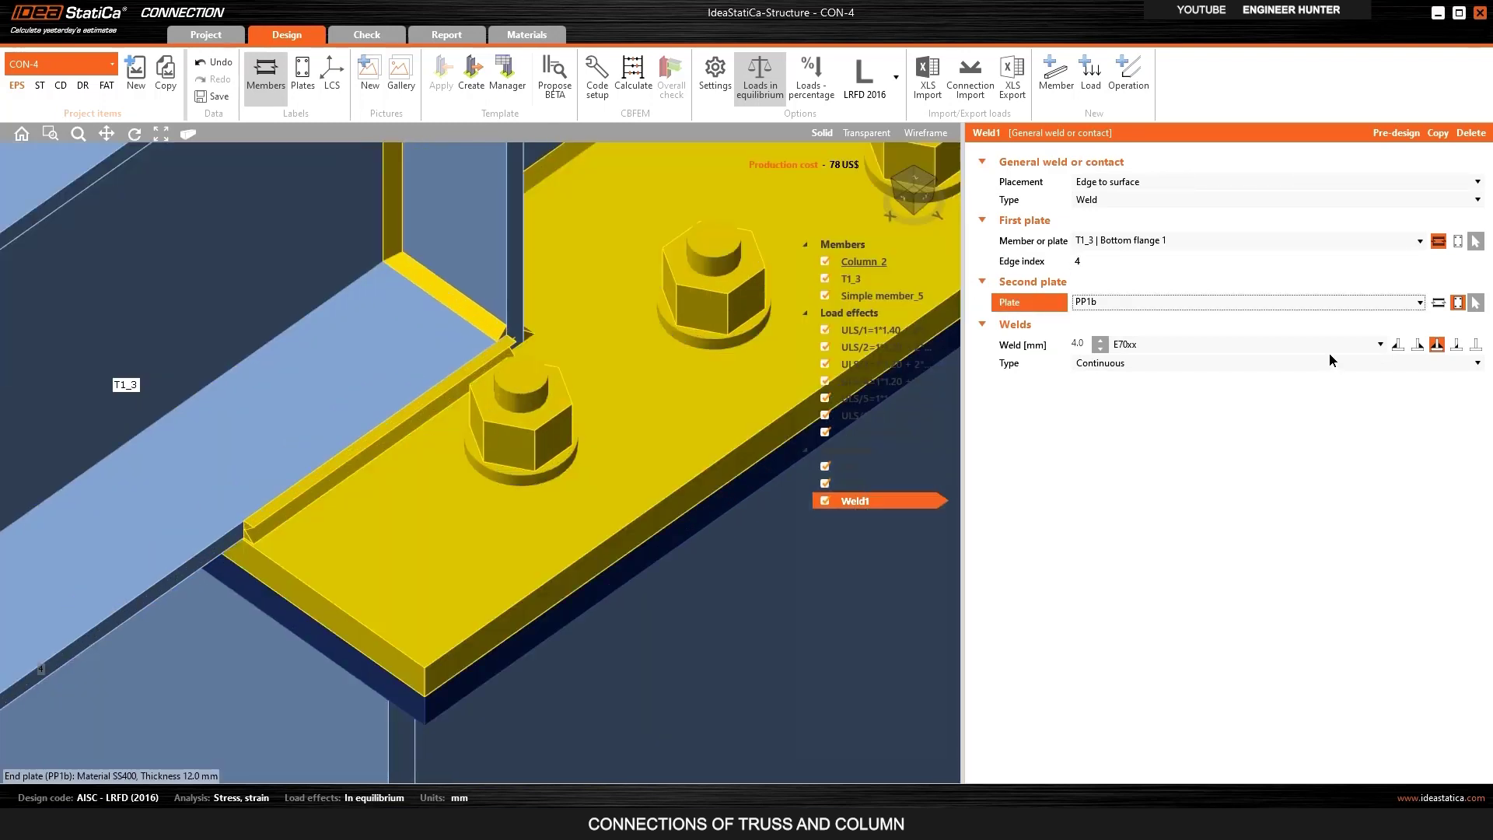
key(Tab)
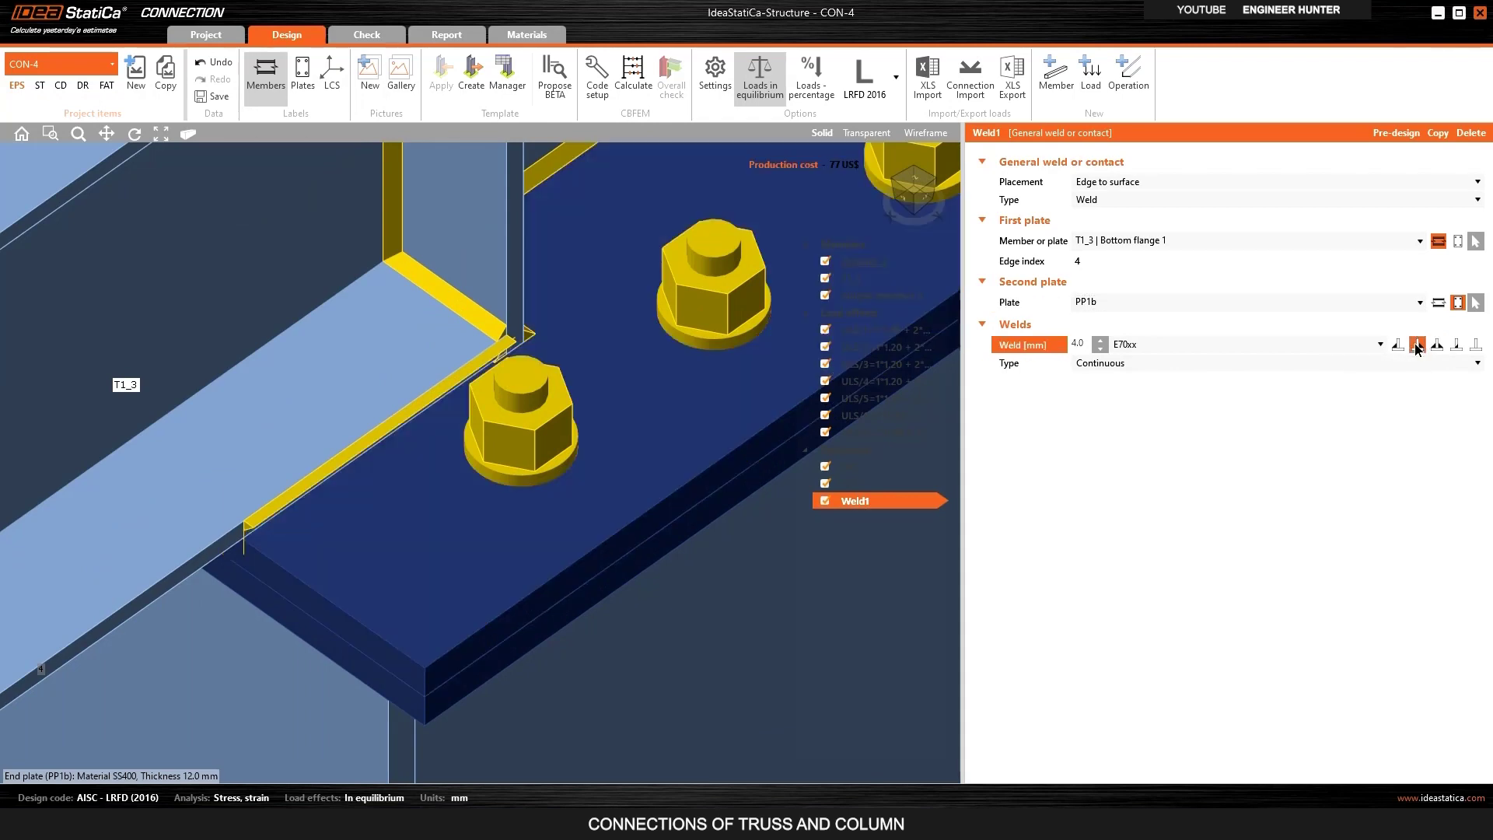
click(1398, 345)
scroll(375, 459, down, 5)
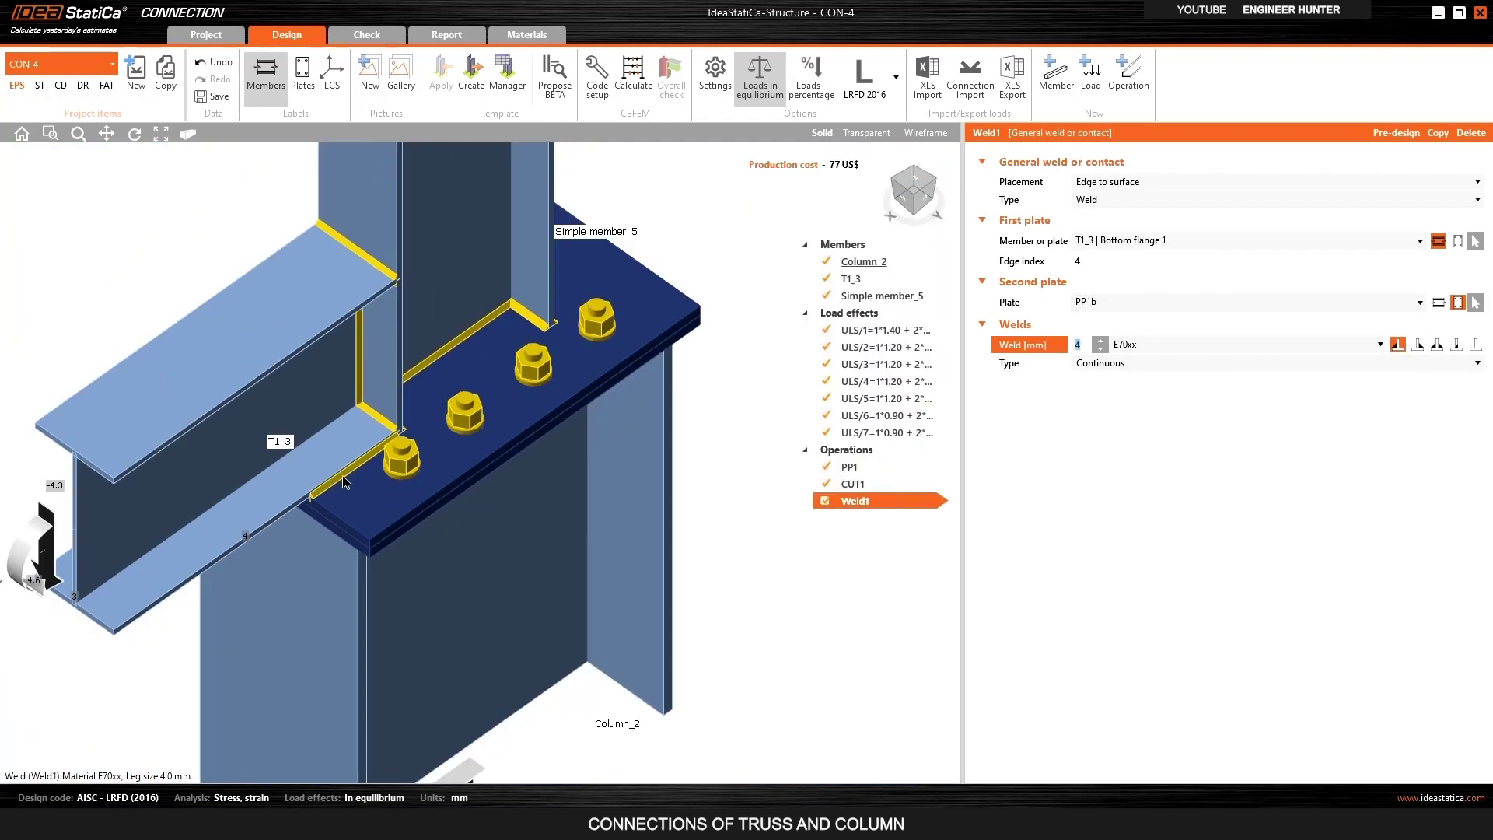
Duplicate the bottom-flange weld for the opposite side of T1_3 and open the copy's edge index for editing.
click(895, 187)
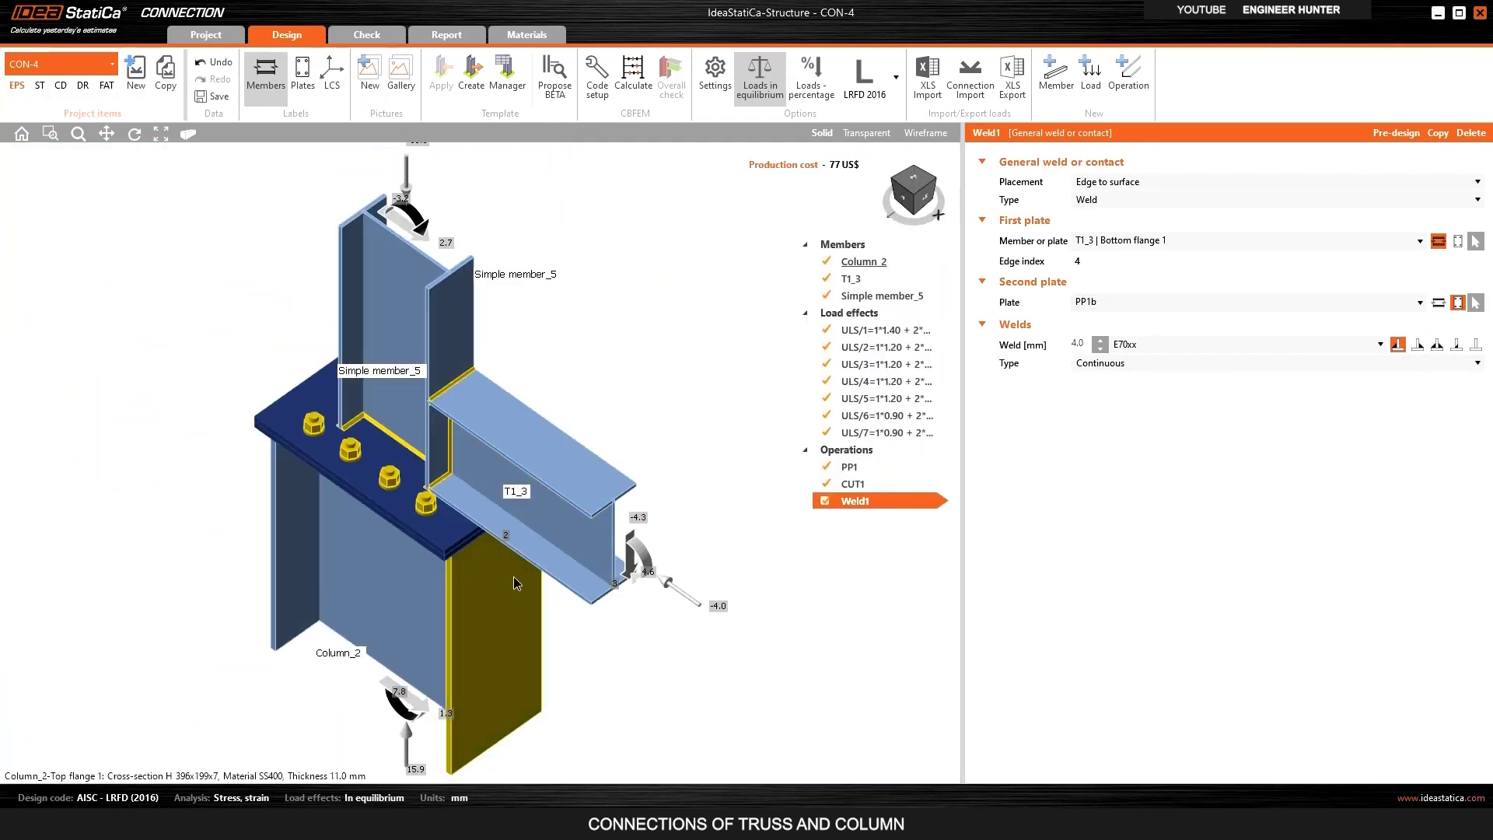
scroll(447, 526, up, 5)
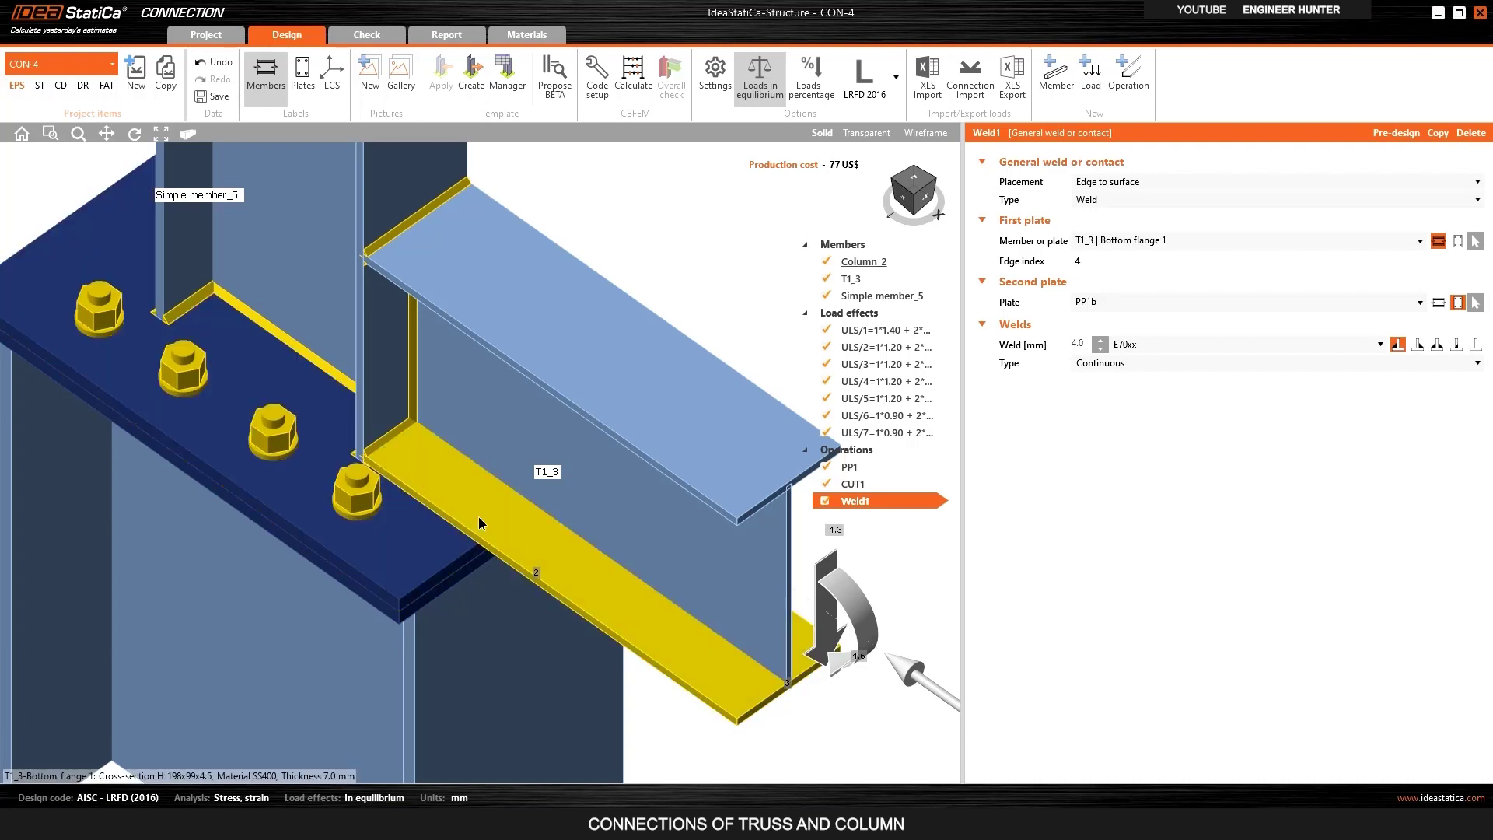
click(1438, 133)
click(1061, 263)
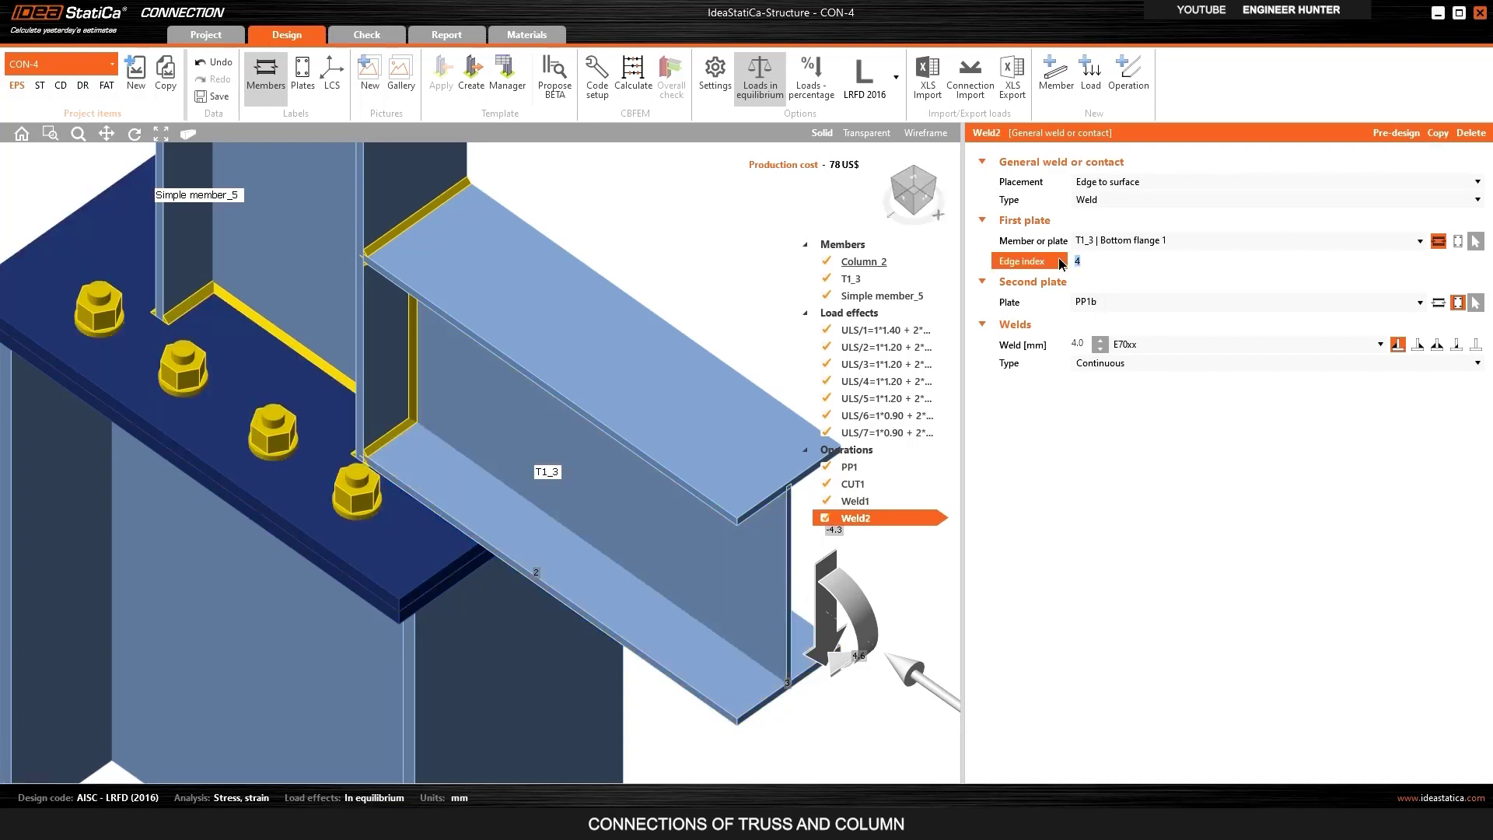
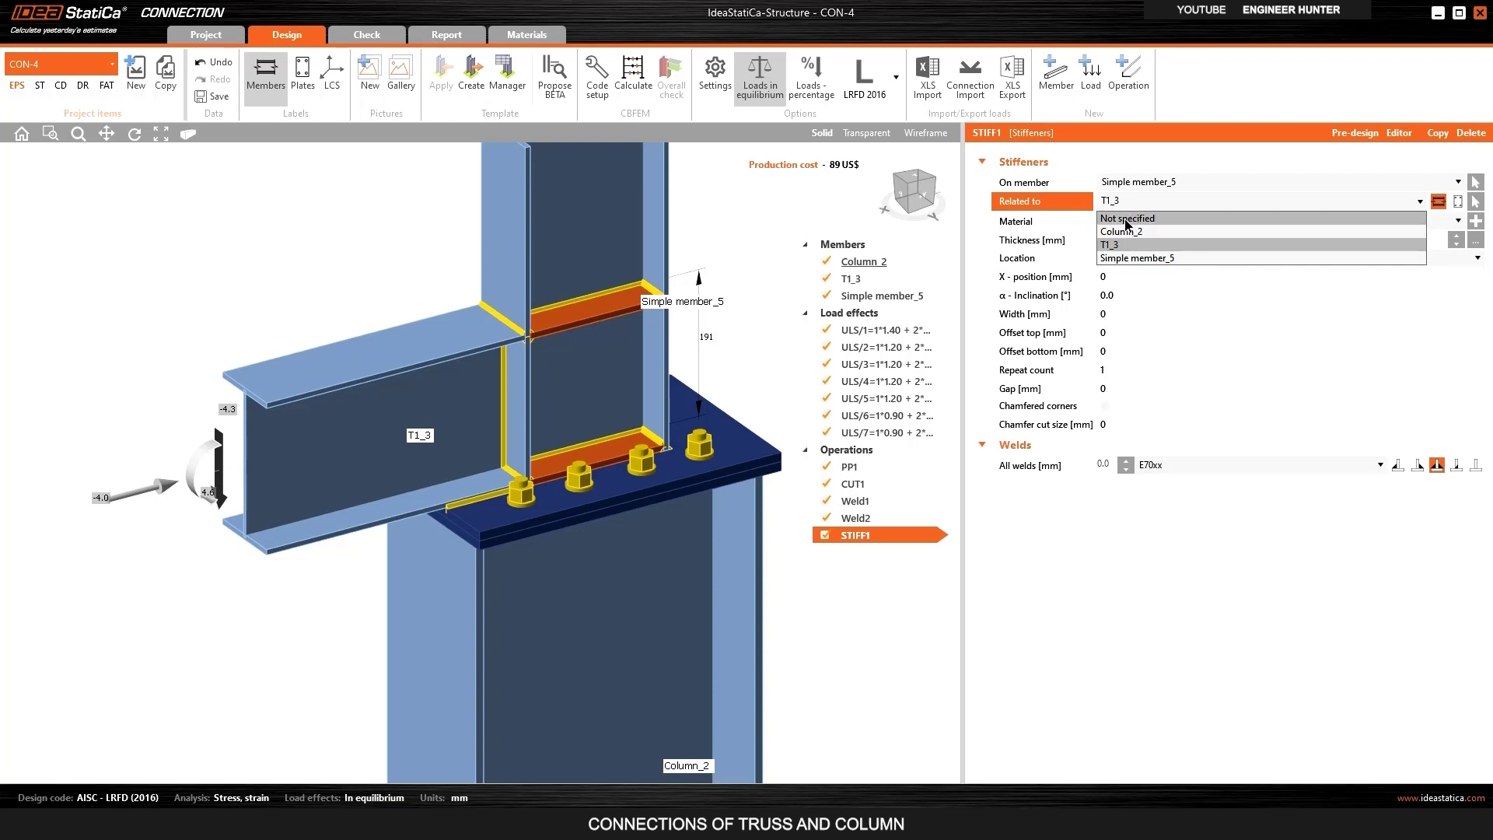
Set the stiffener's related item to Not specified and view the joint from the side.
click(1126, 219)
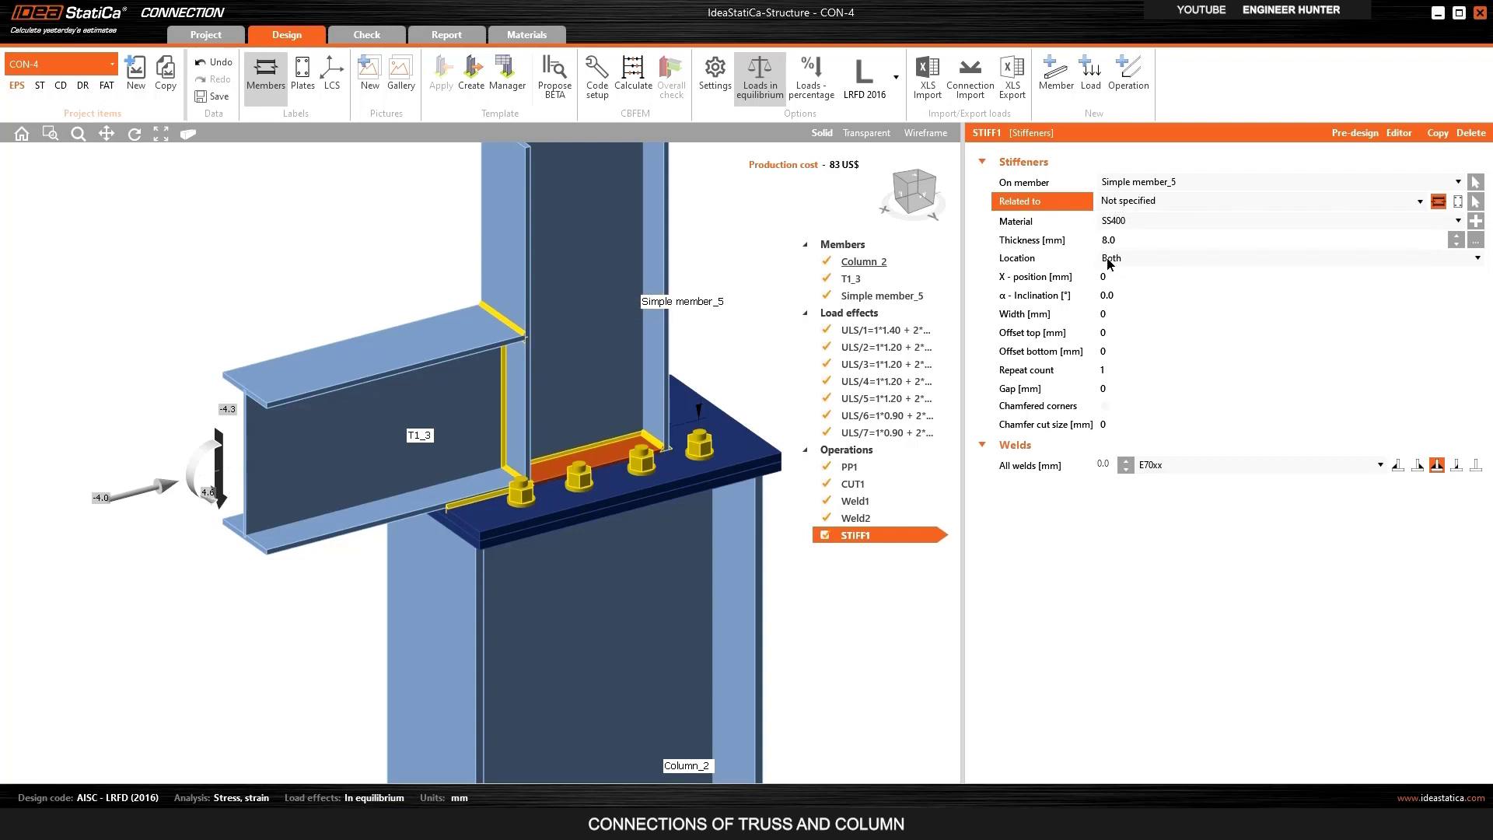
click(906, 198)
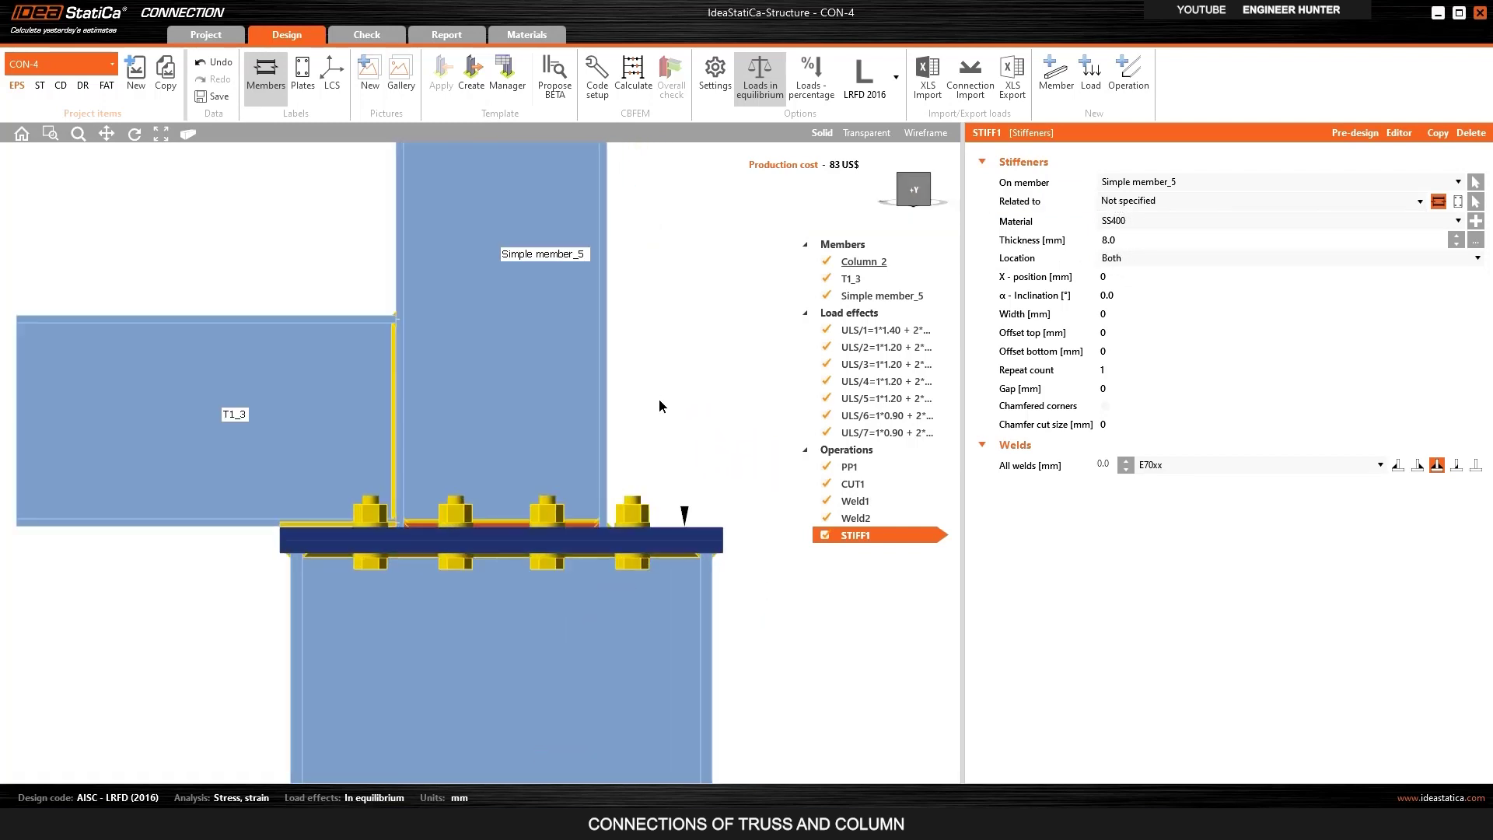
Try X-positions of 50 mm and 100 mm for the stiffener on Simple member_5.
click(1119, 273)
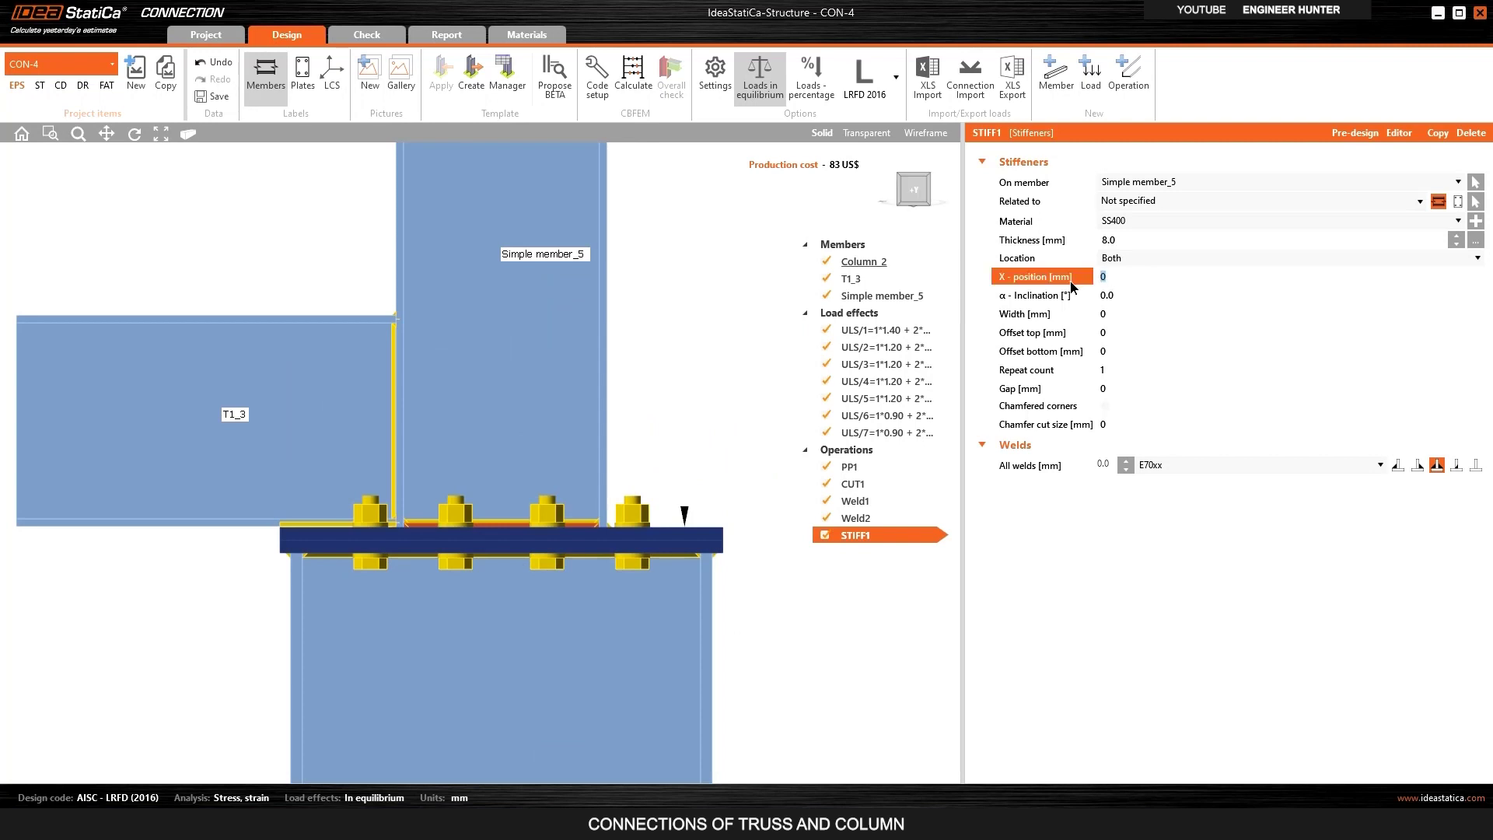
text(50)
key(Tab)
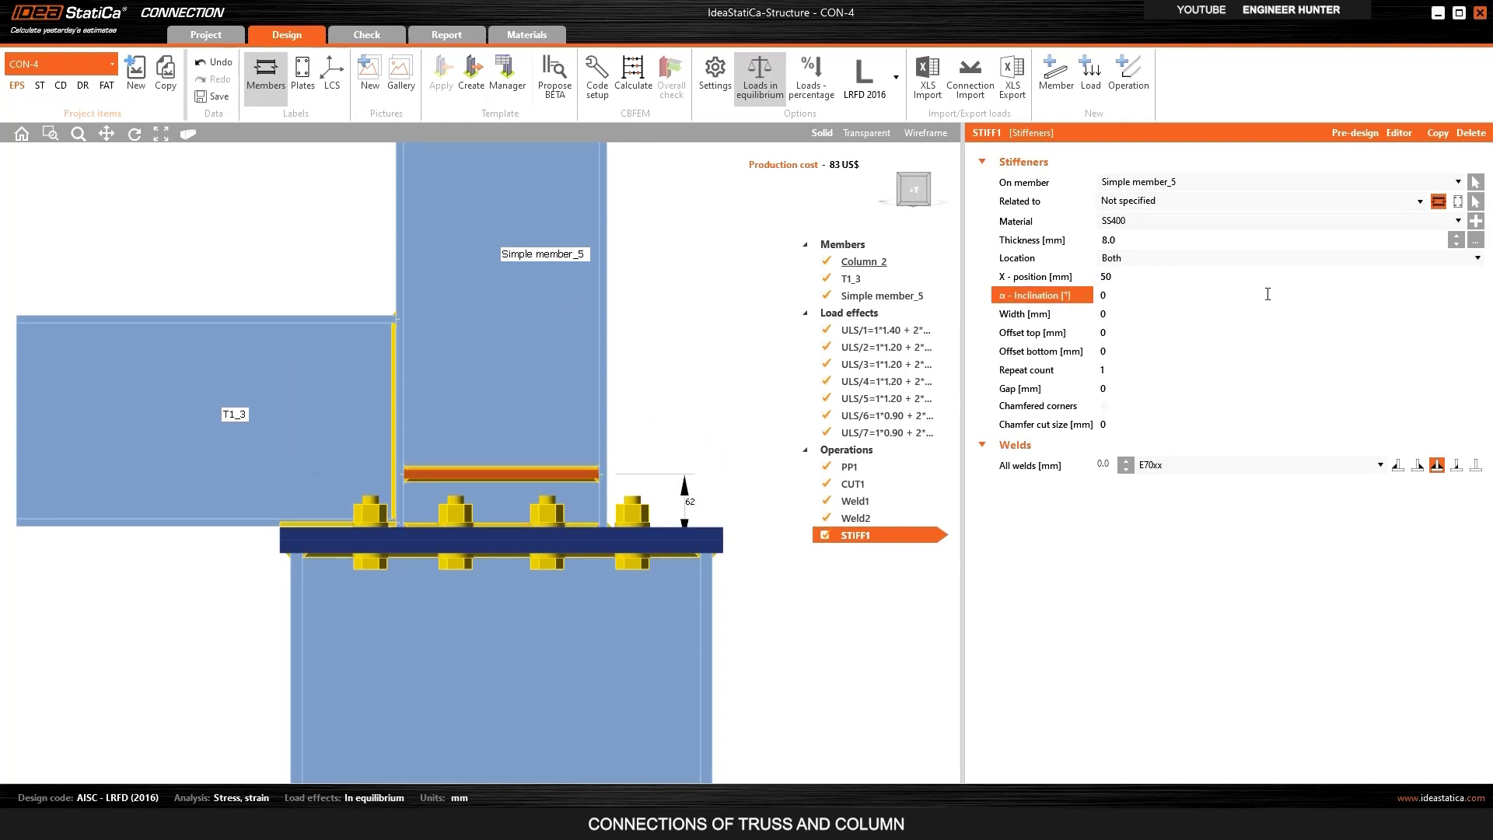
click(1141, 279)
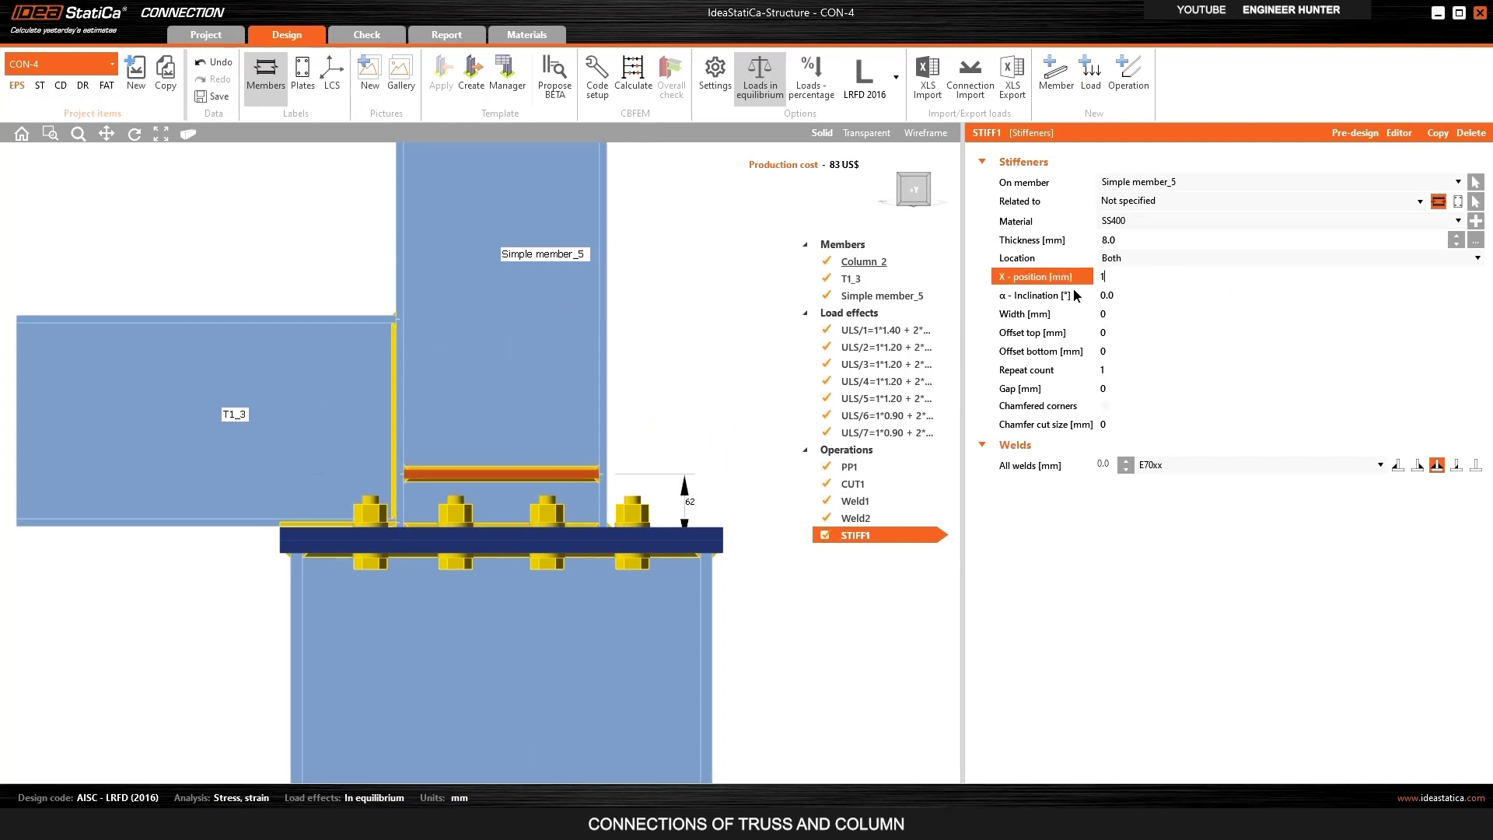
text(100)
key(Tab)
Set the stiffener's X-position to 200 mm and its thickness to 4 mm.
click(1138, 281)
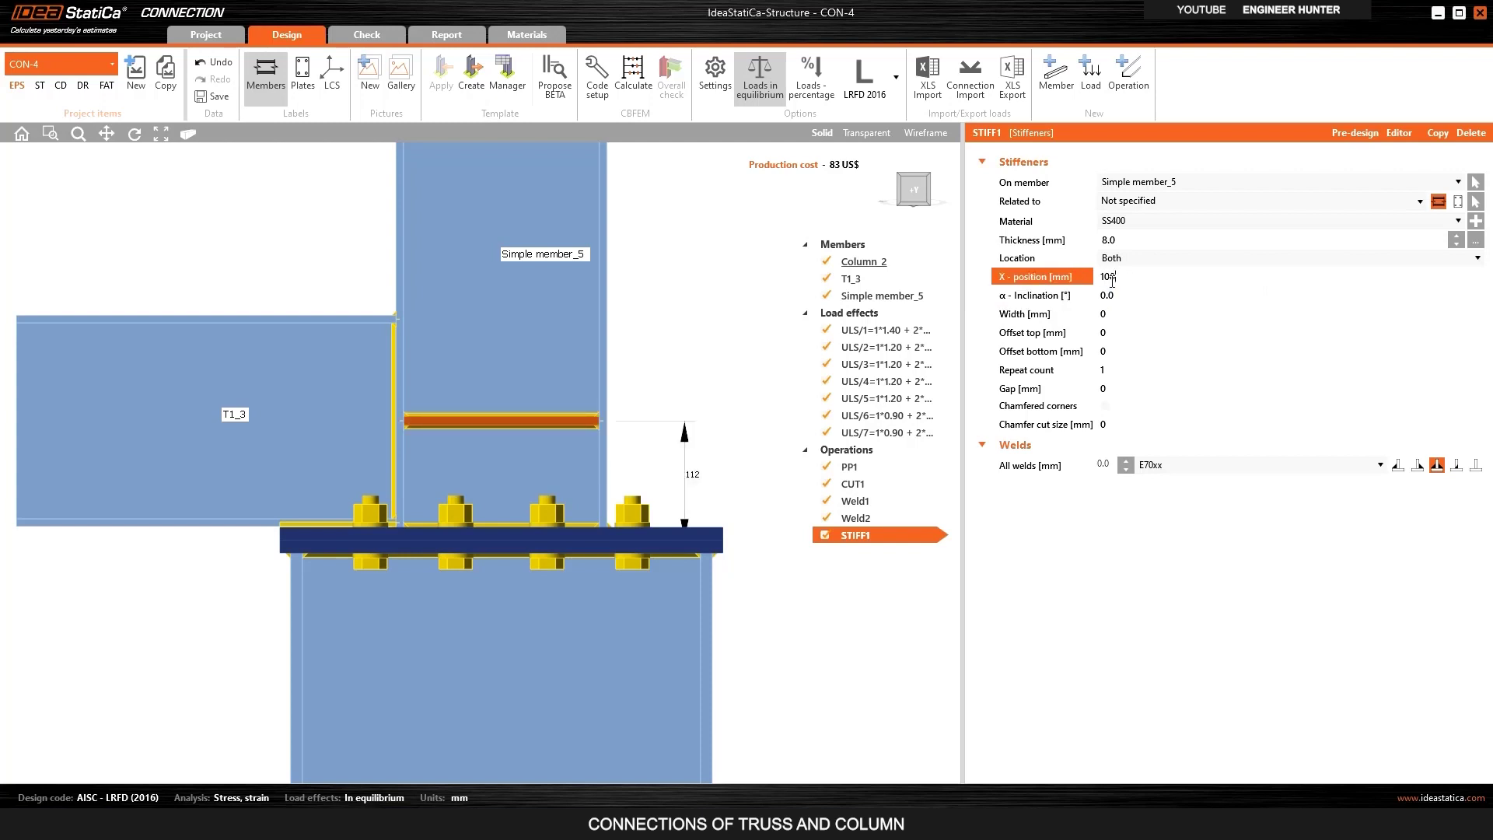
text(200)
key(Tab)
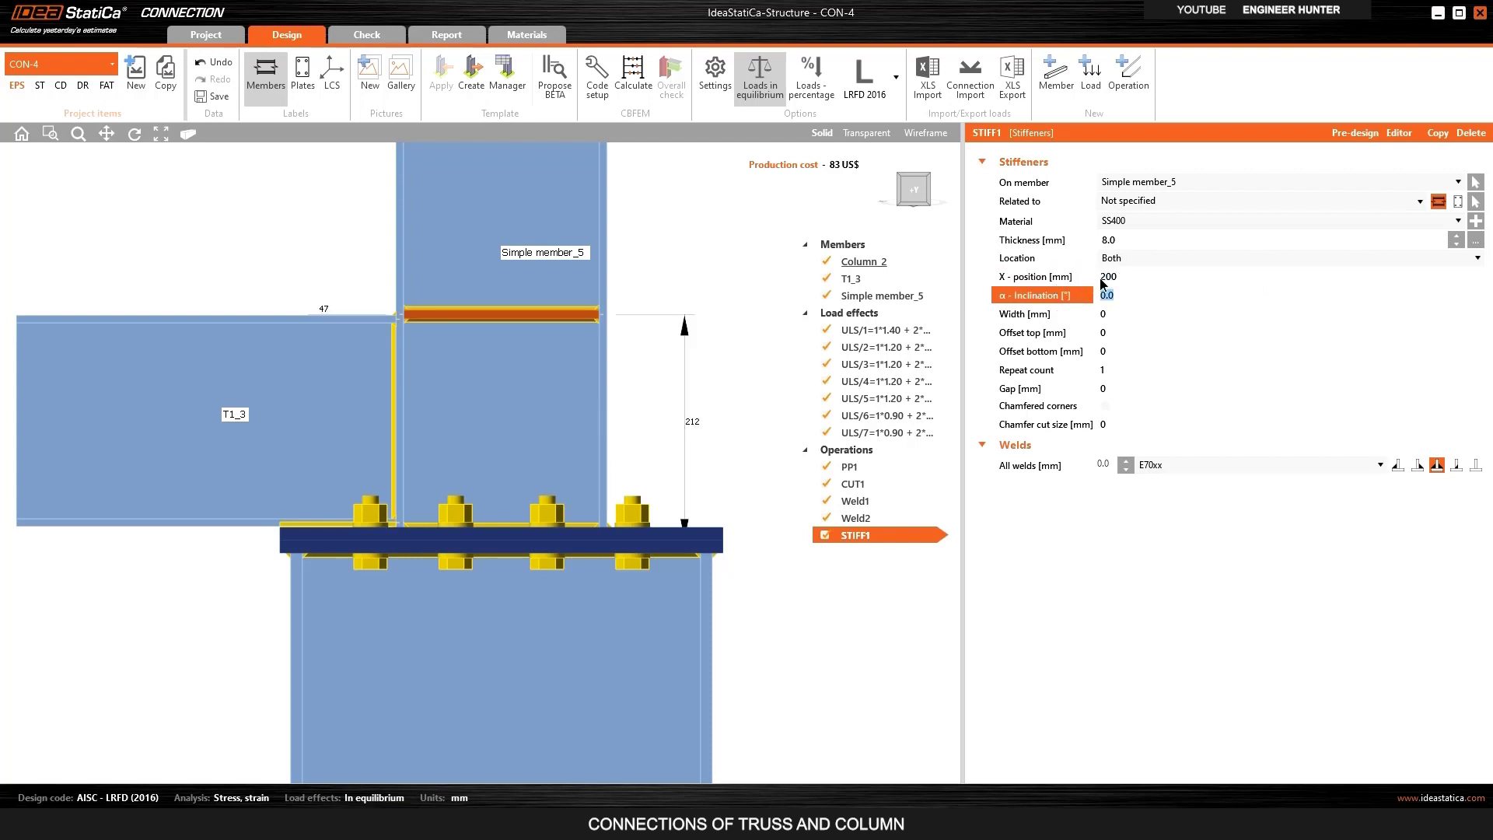
click(1059, 242)
text(4)
key(Tab)
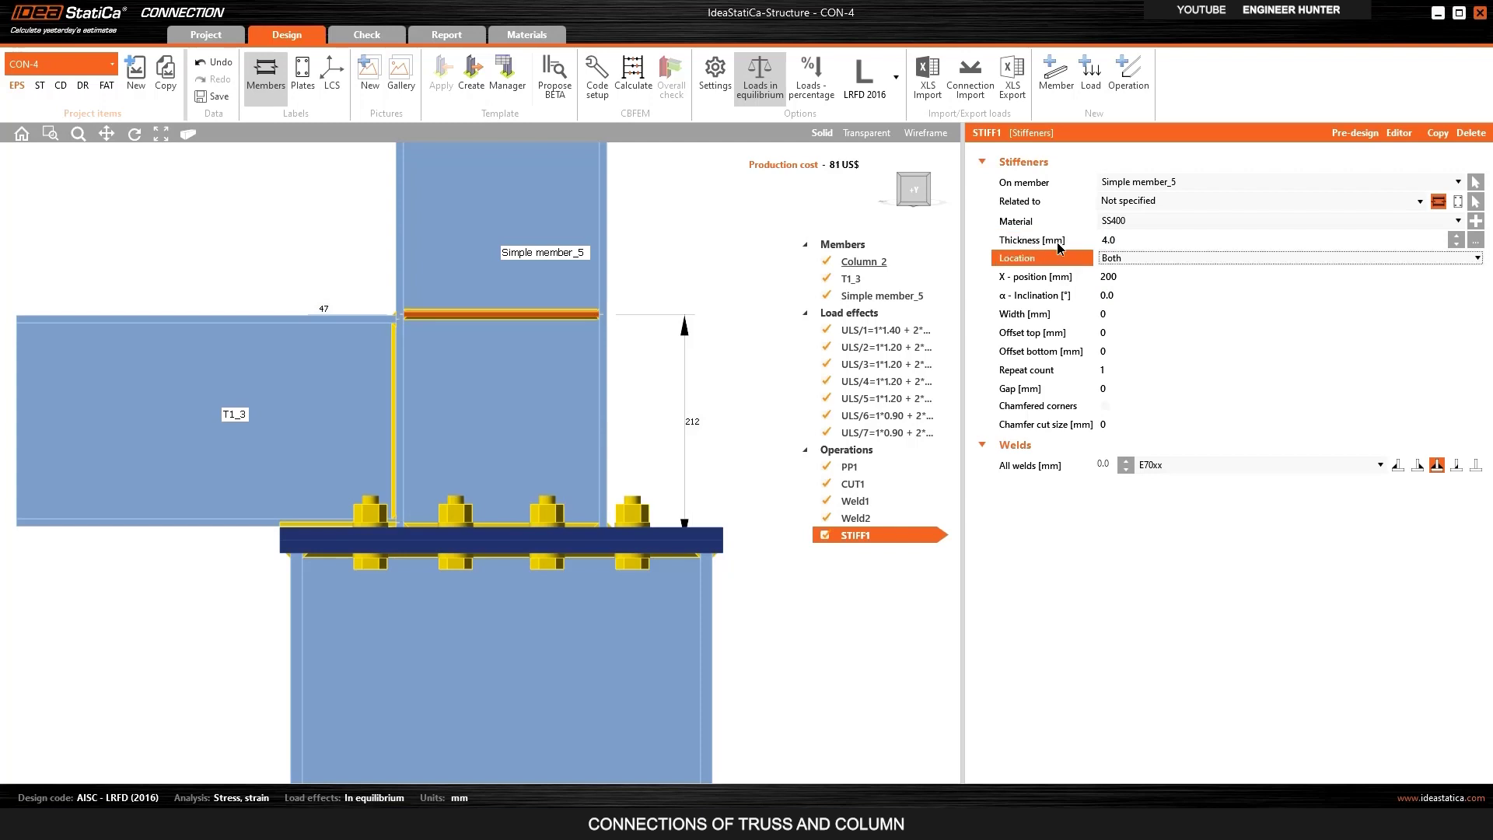
Try a size of 4 mm for all welds of the stiffener.
click(904, 185)
scroll(772, 257, up, 5)
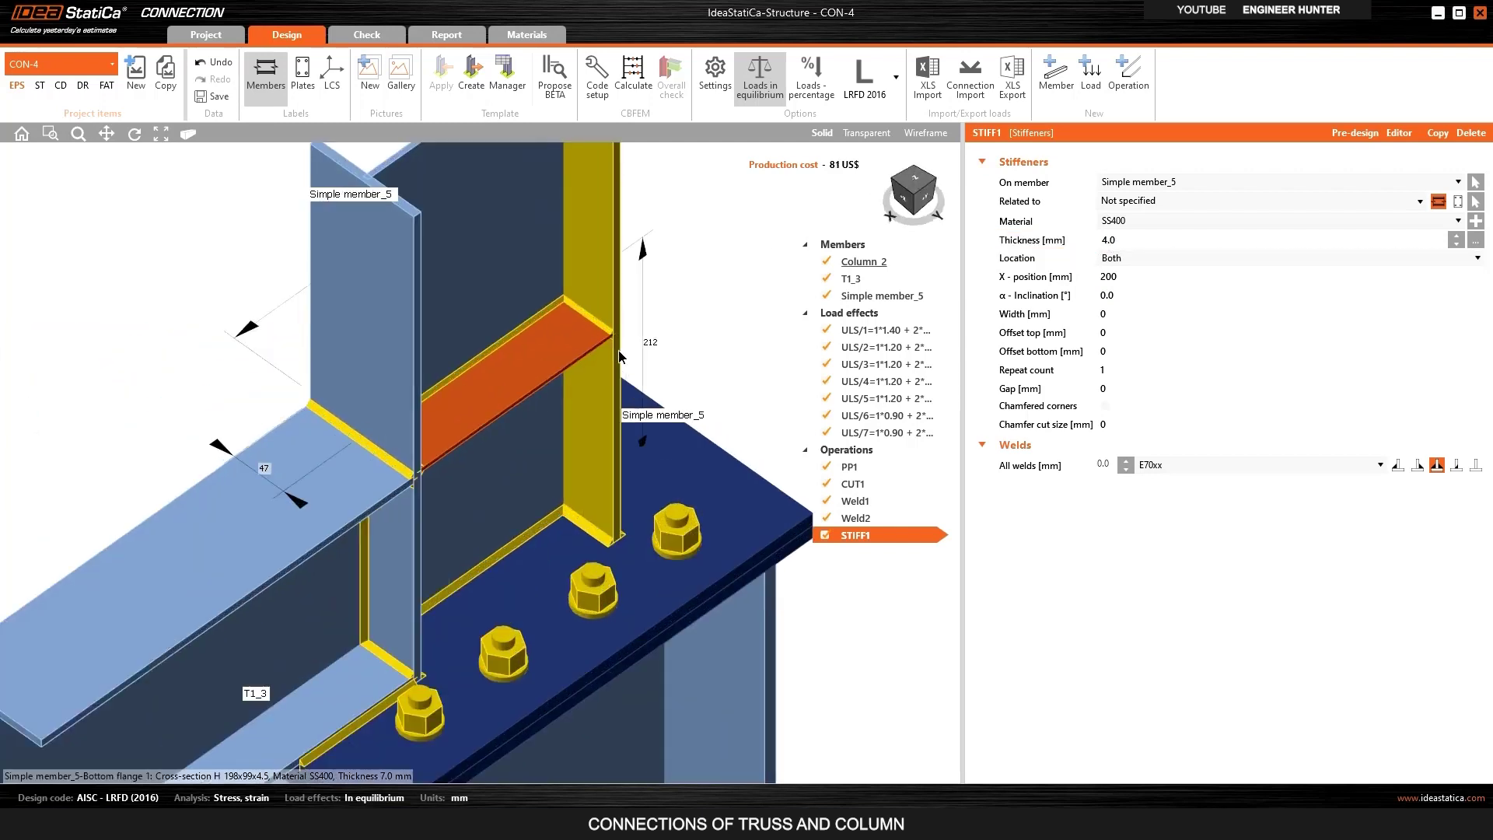
click(1104, 466)
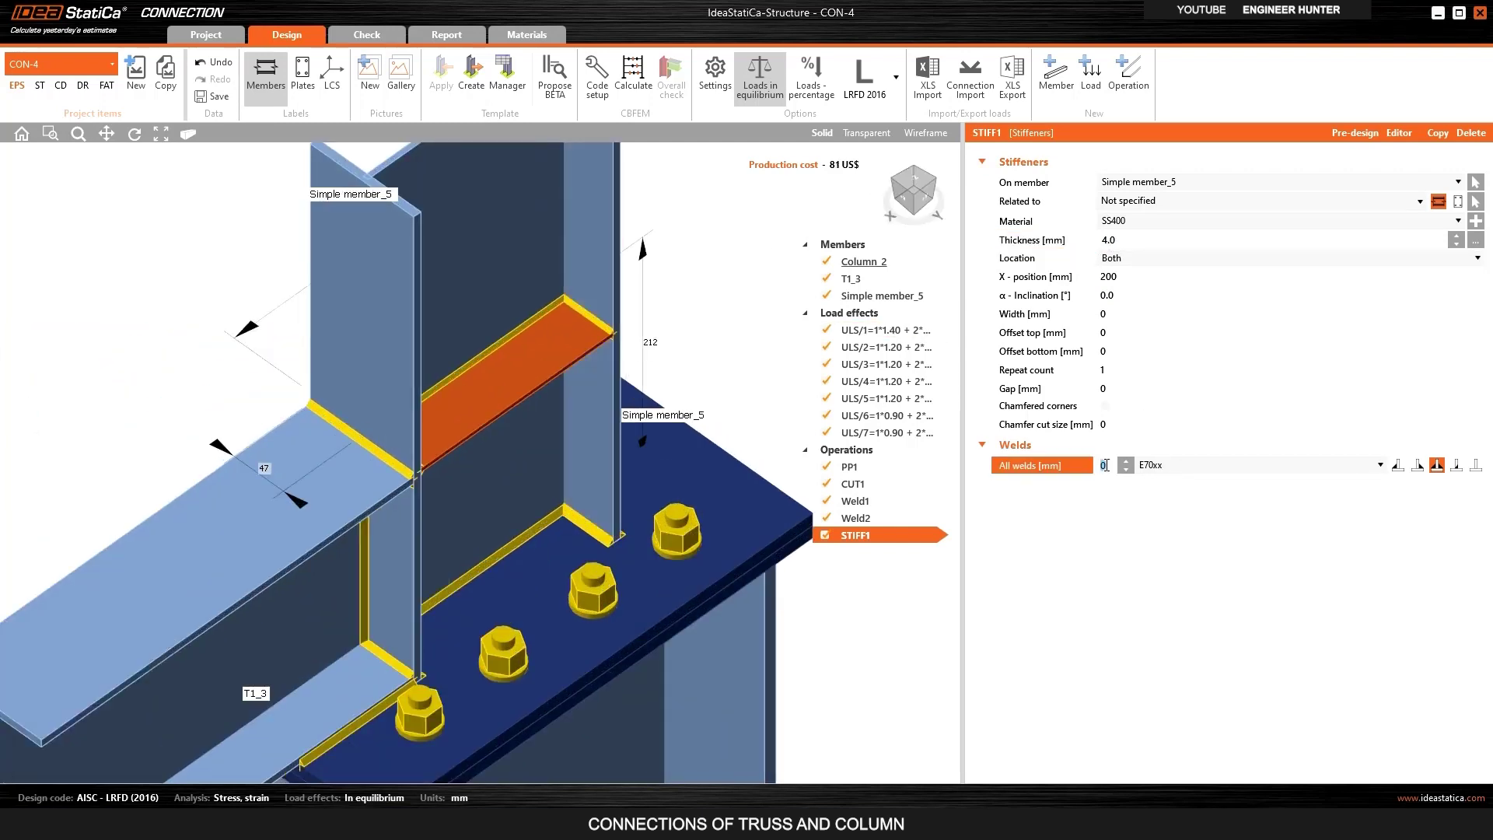
text(4)
key(Tab)
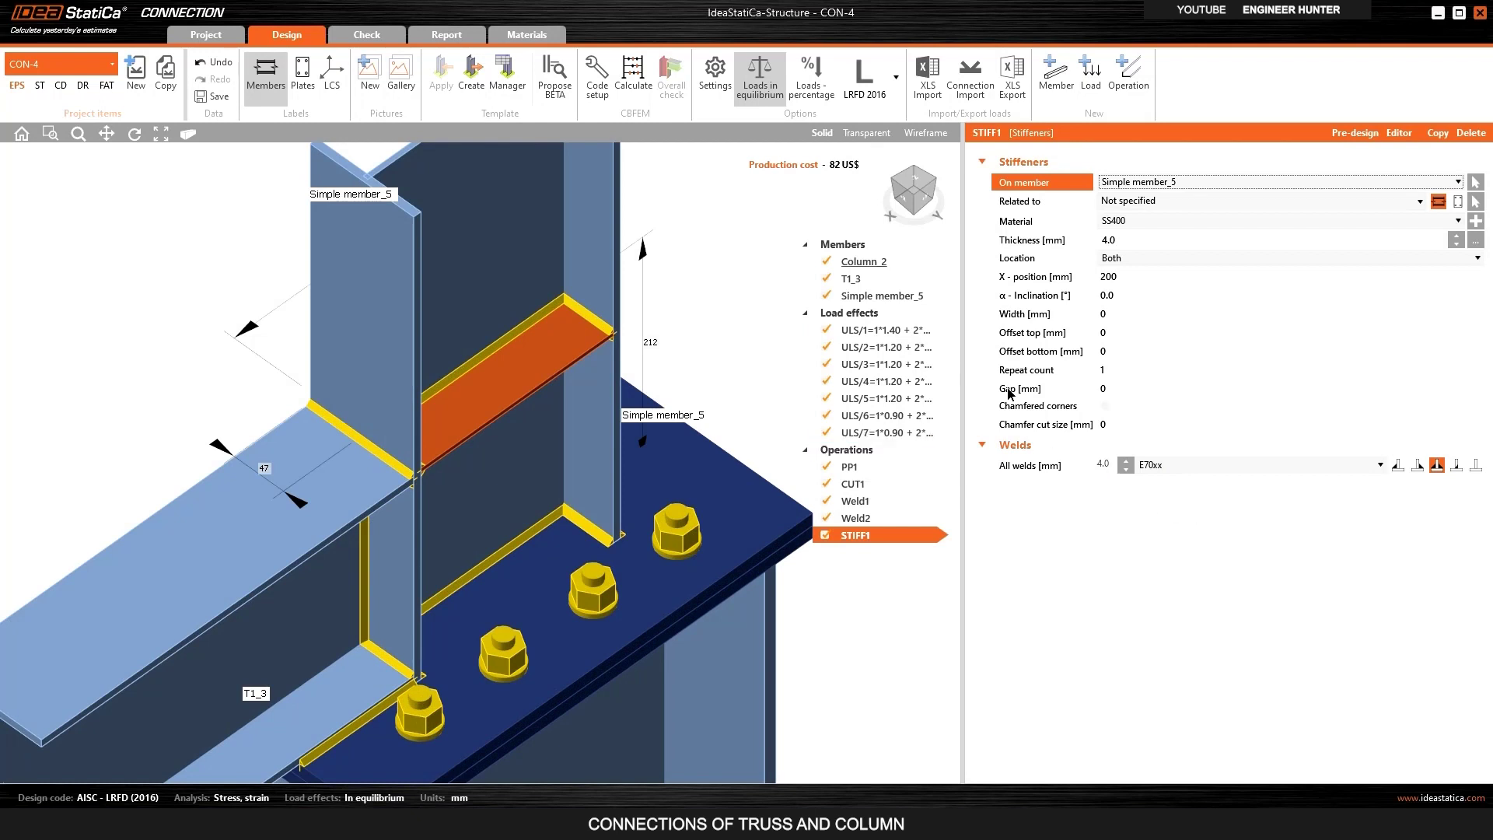
Set the size of all the stiffener's welds to 3 mm.
click(1103, 466)
text(3)
key(Tab)
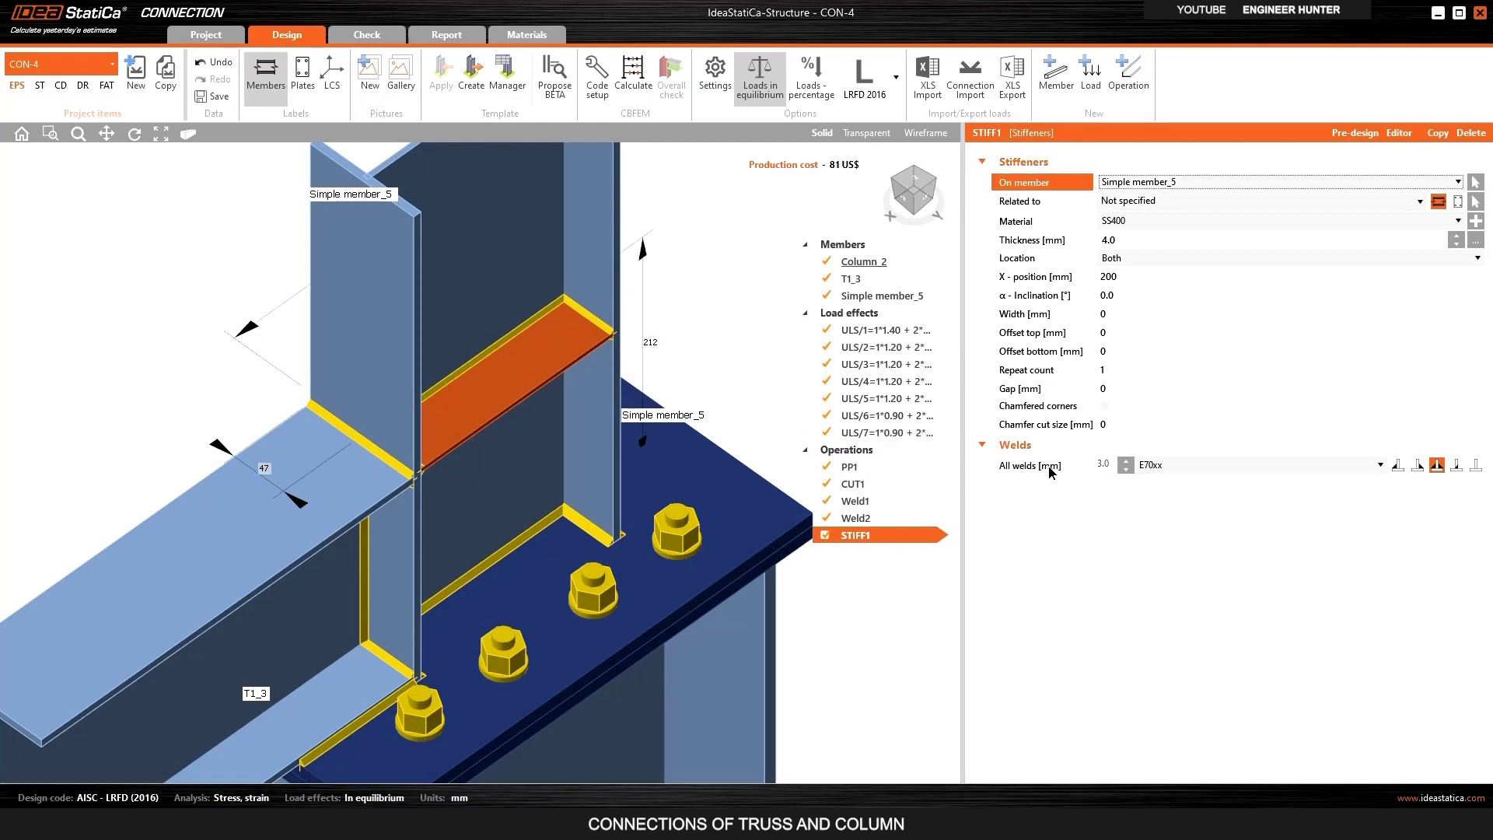
Add a Wideners operation on Simple member_5 and relate it to the upper end plate PP1b.
click(915, 209)
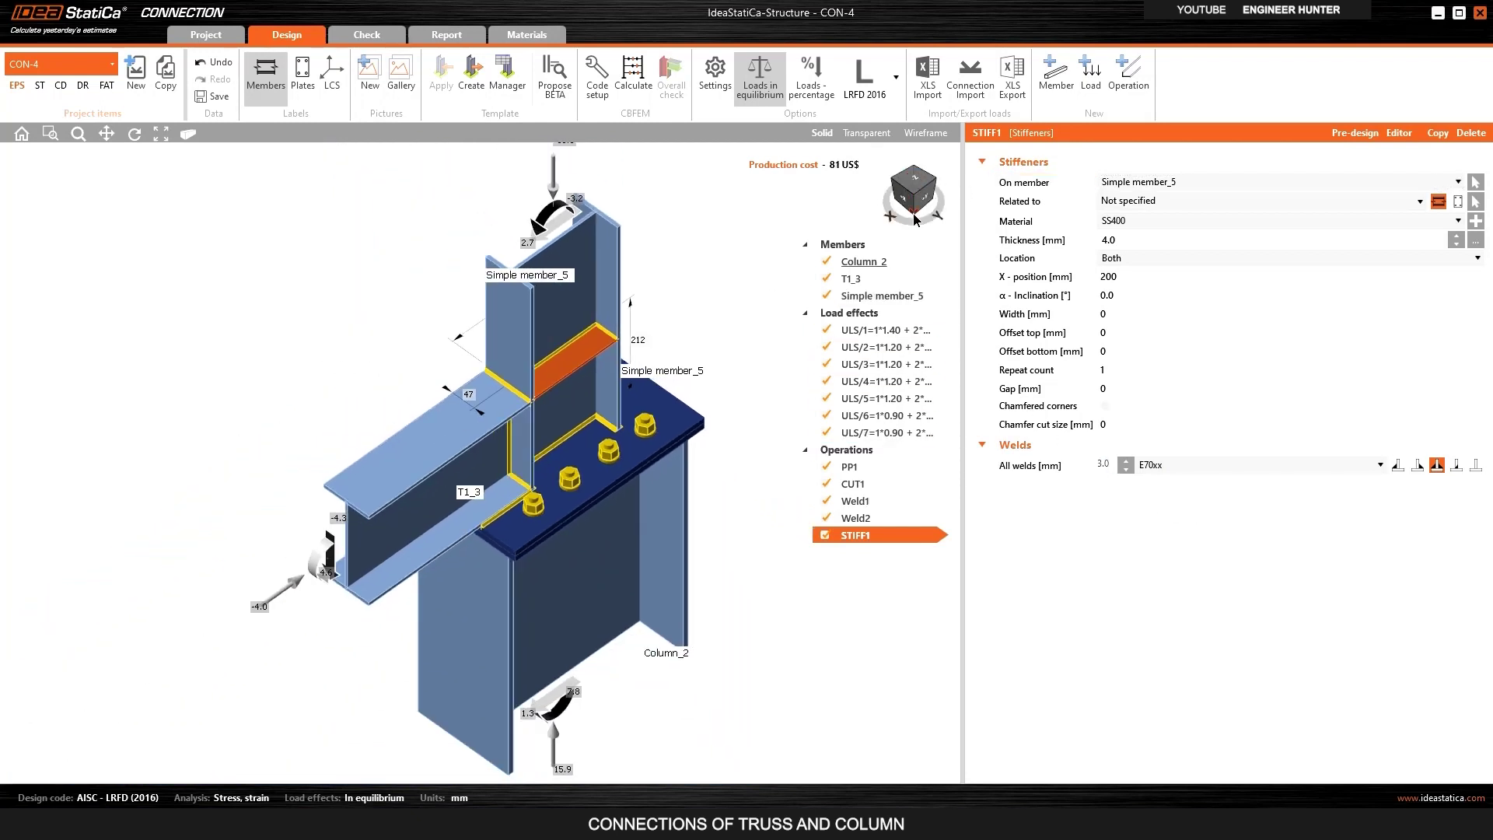
mouse_move(914, 196)
mouse_down()
mouse_move(958, 199)
mouse_move(883, 195)
mouse_move(906, 191)
mouse_up()
scroll(669, 521, up, 3)
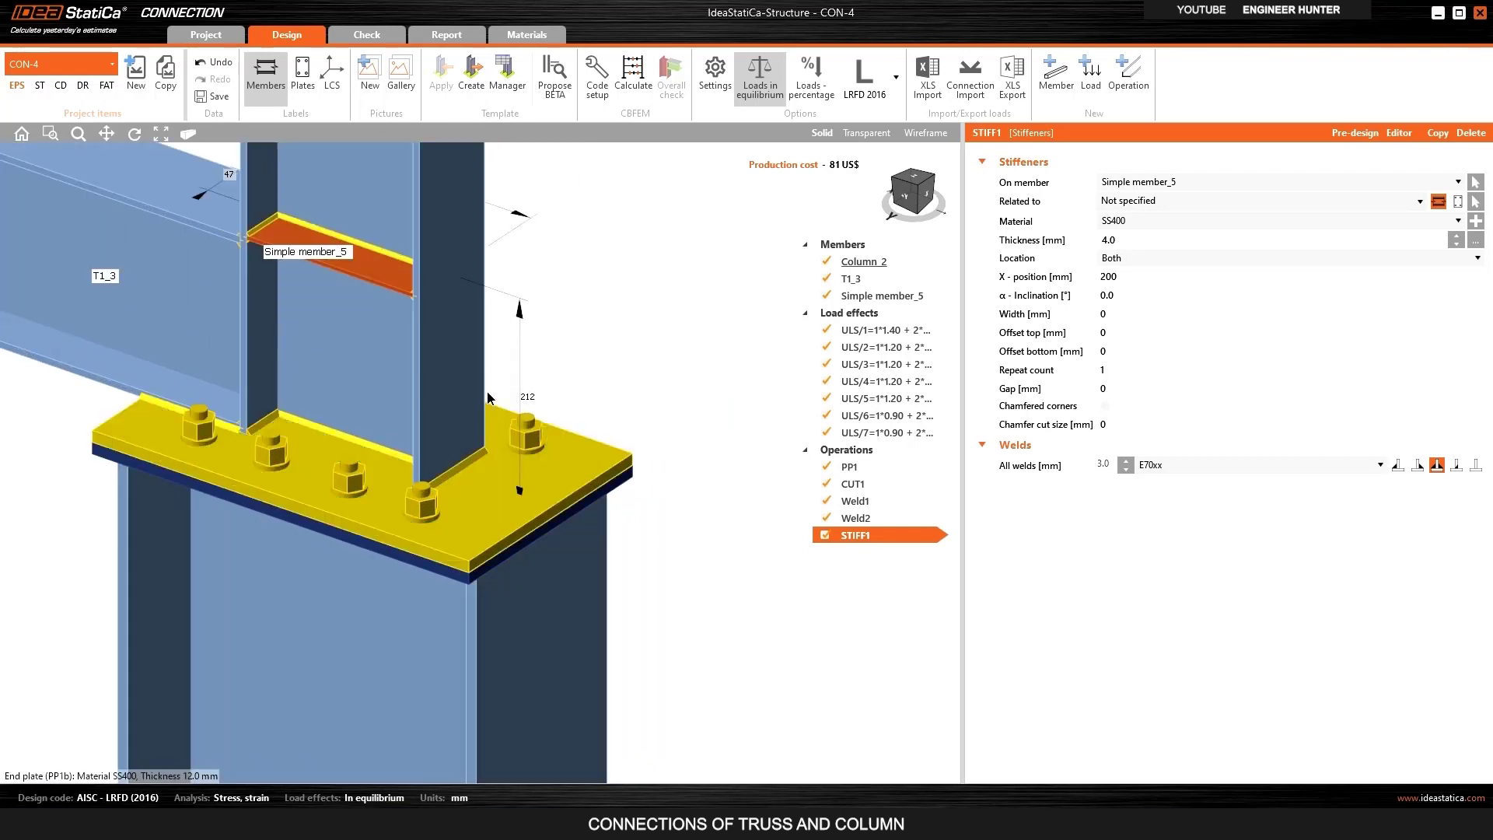
click(1134, 77)
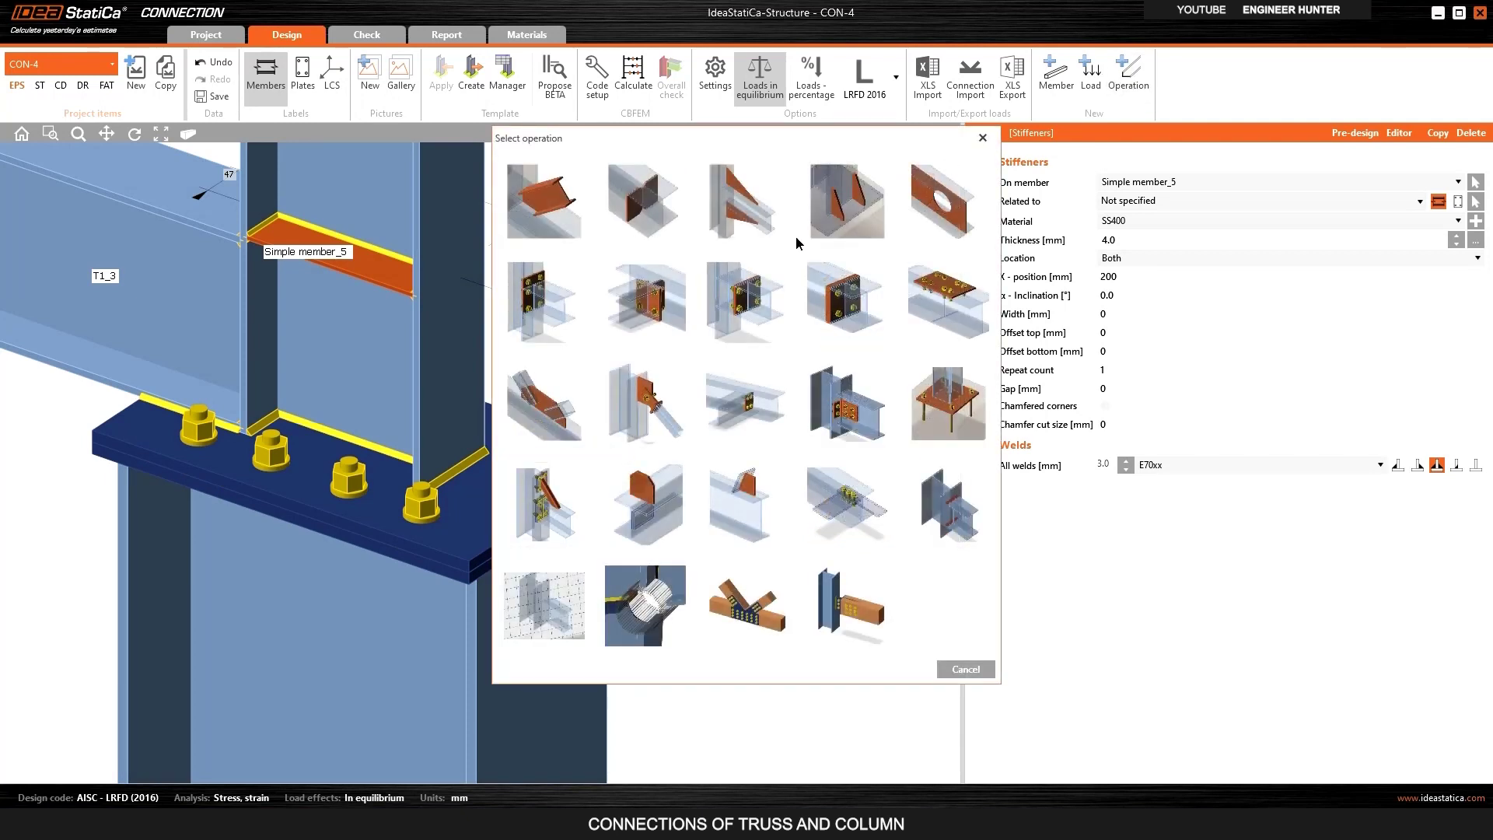
click(741, 228)
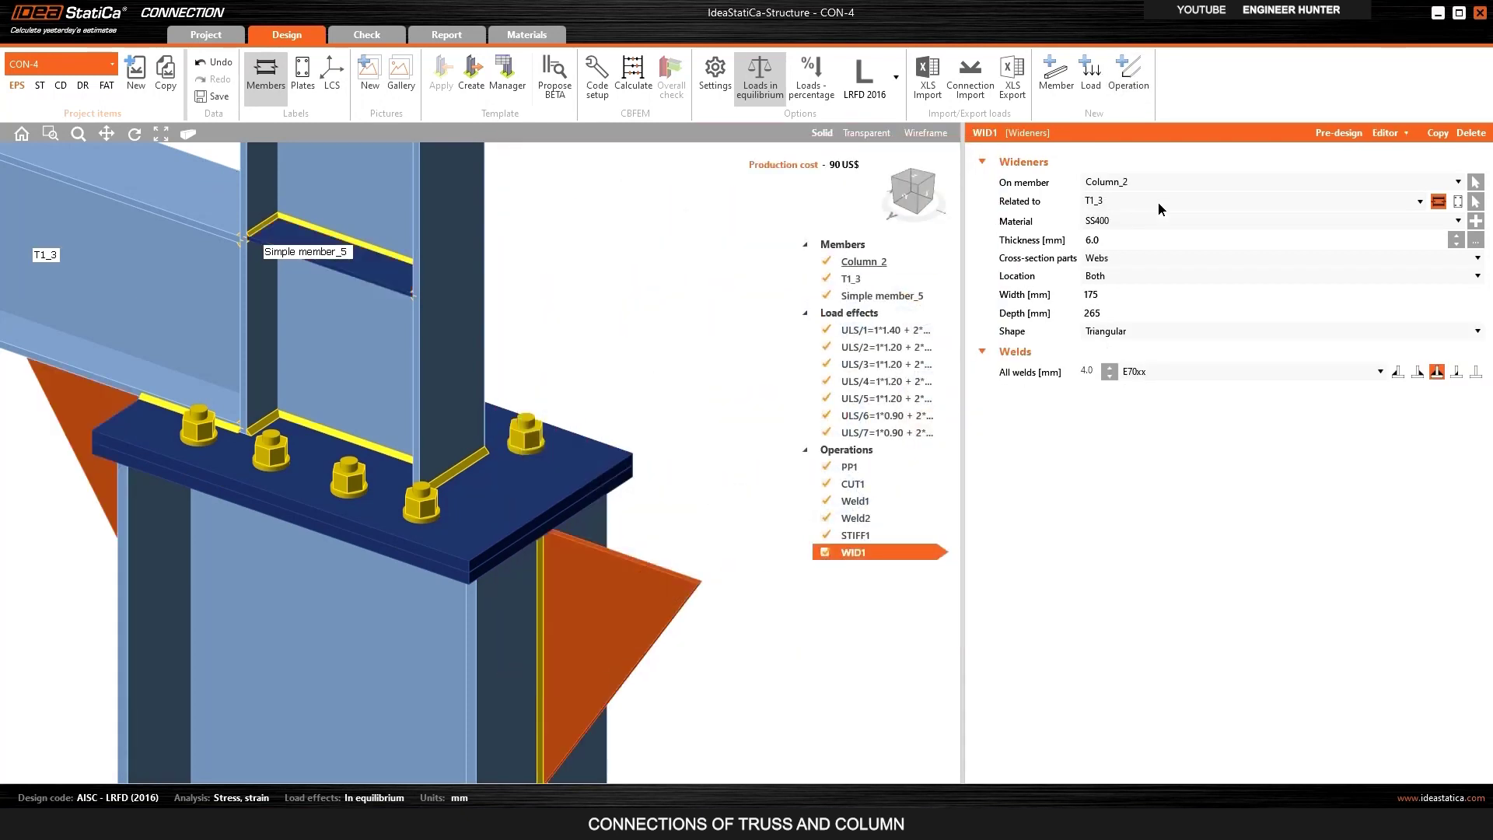
click(1143, 183)
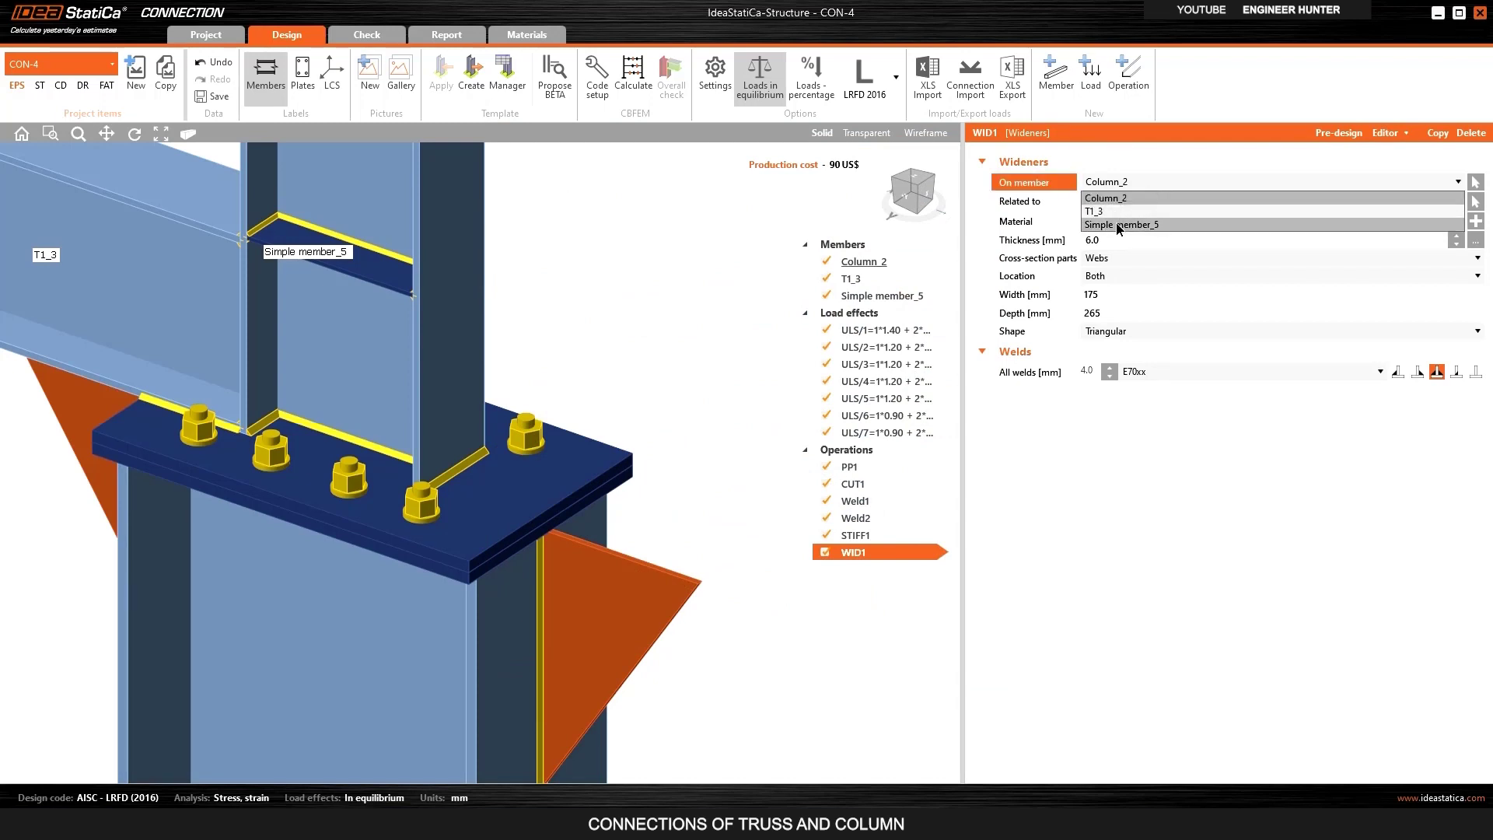
click(1117, 224)
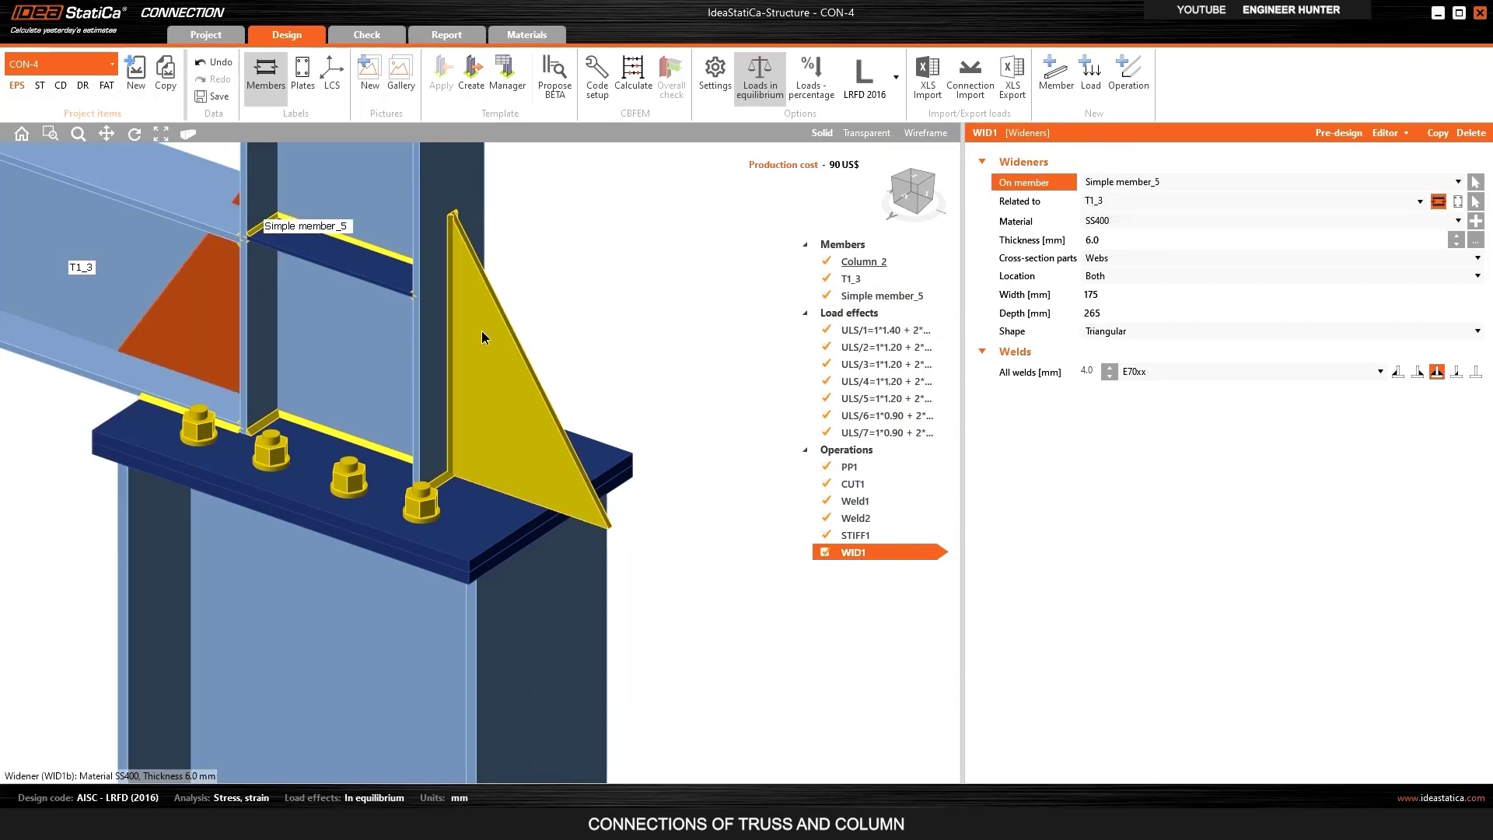
click(1458, 201)
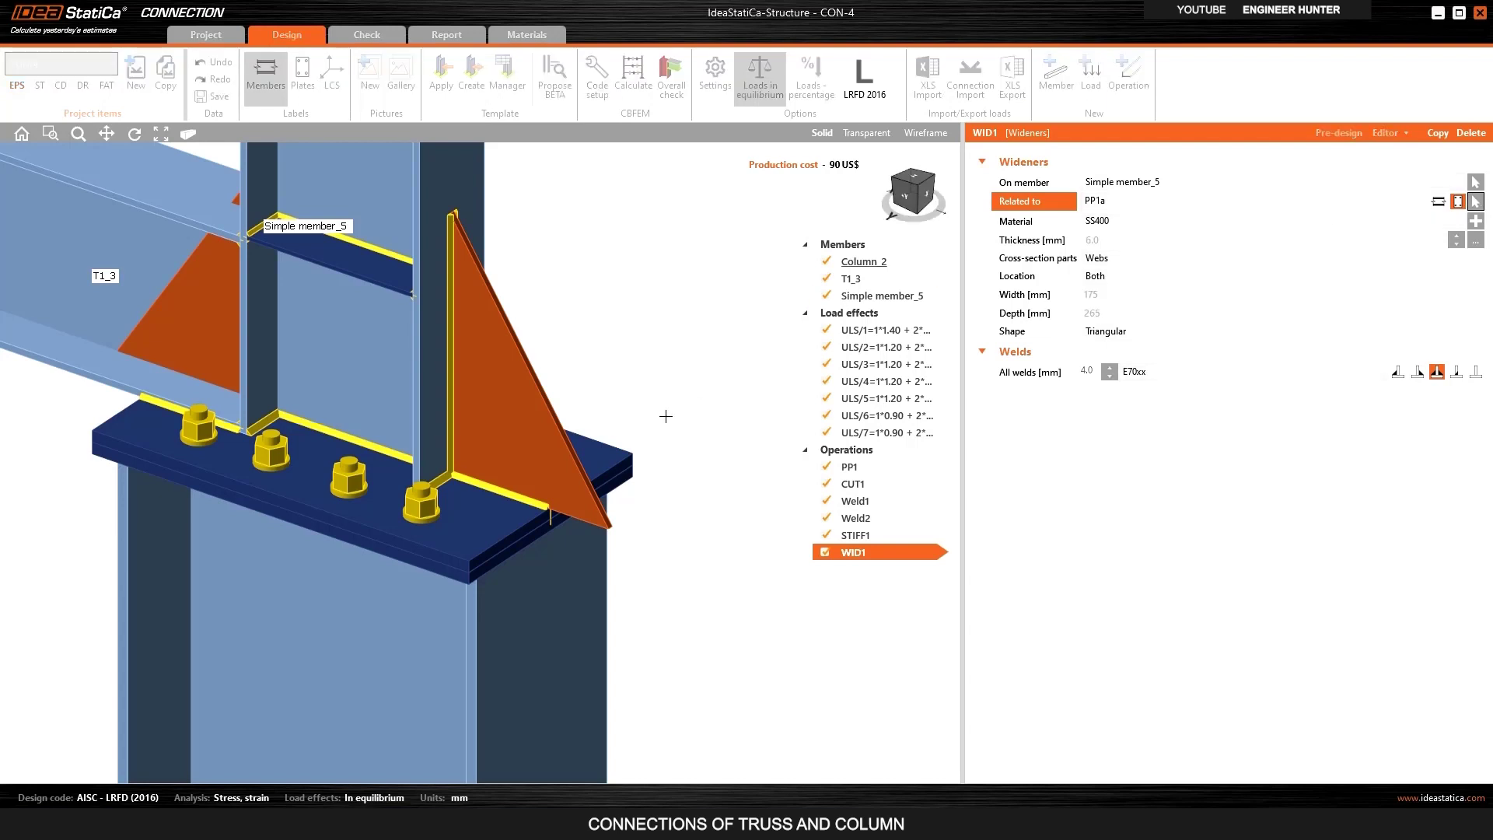
click(477, 528)
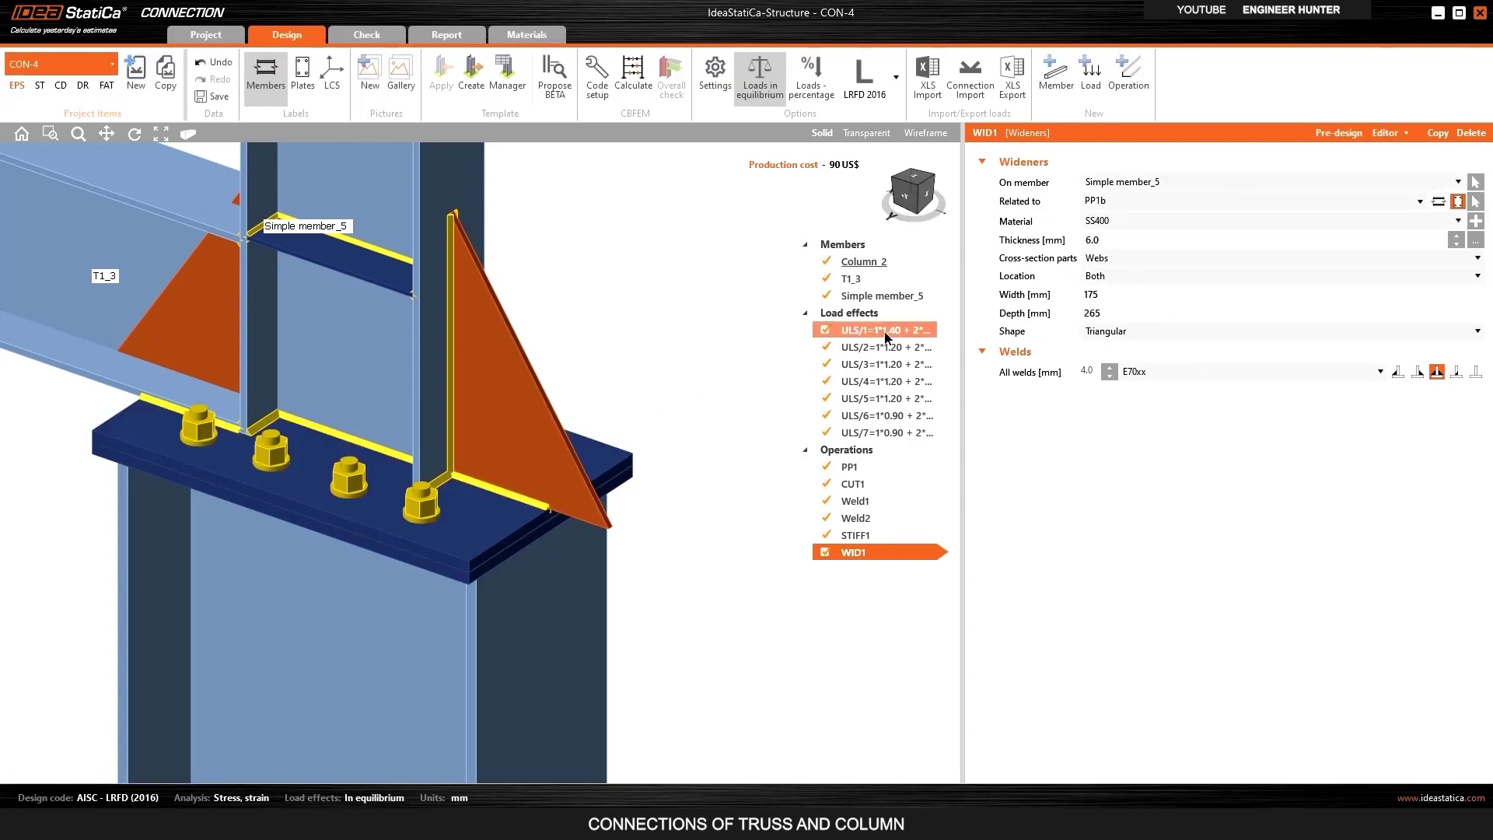
Keep the widener on the webs and set its location to Front.
click(1112, 221)
click(1113, 238)
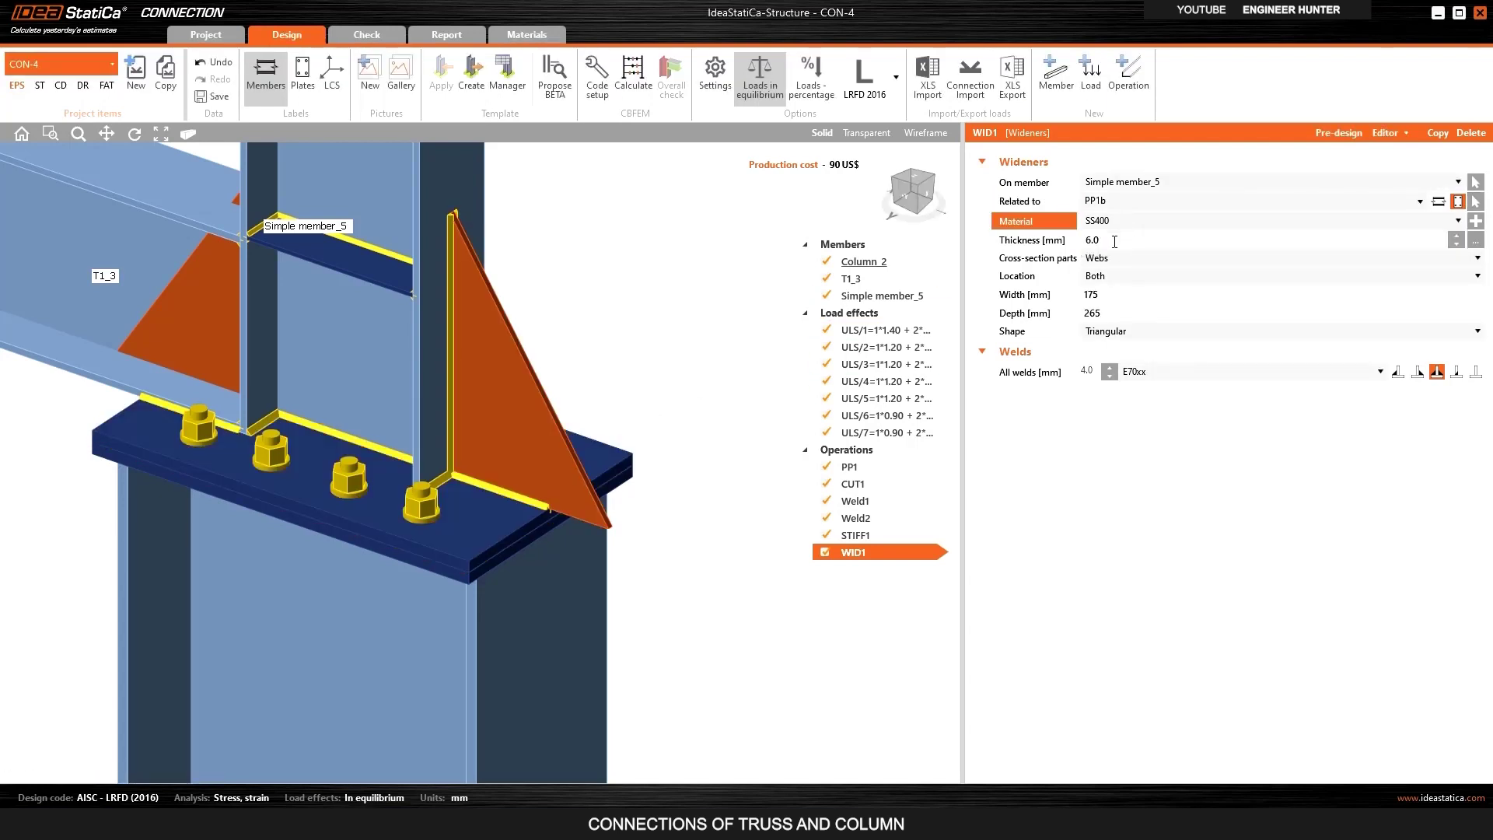
click(1114, 242)
click(1113, 258)
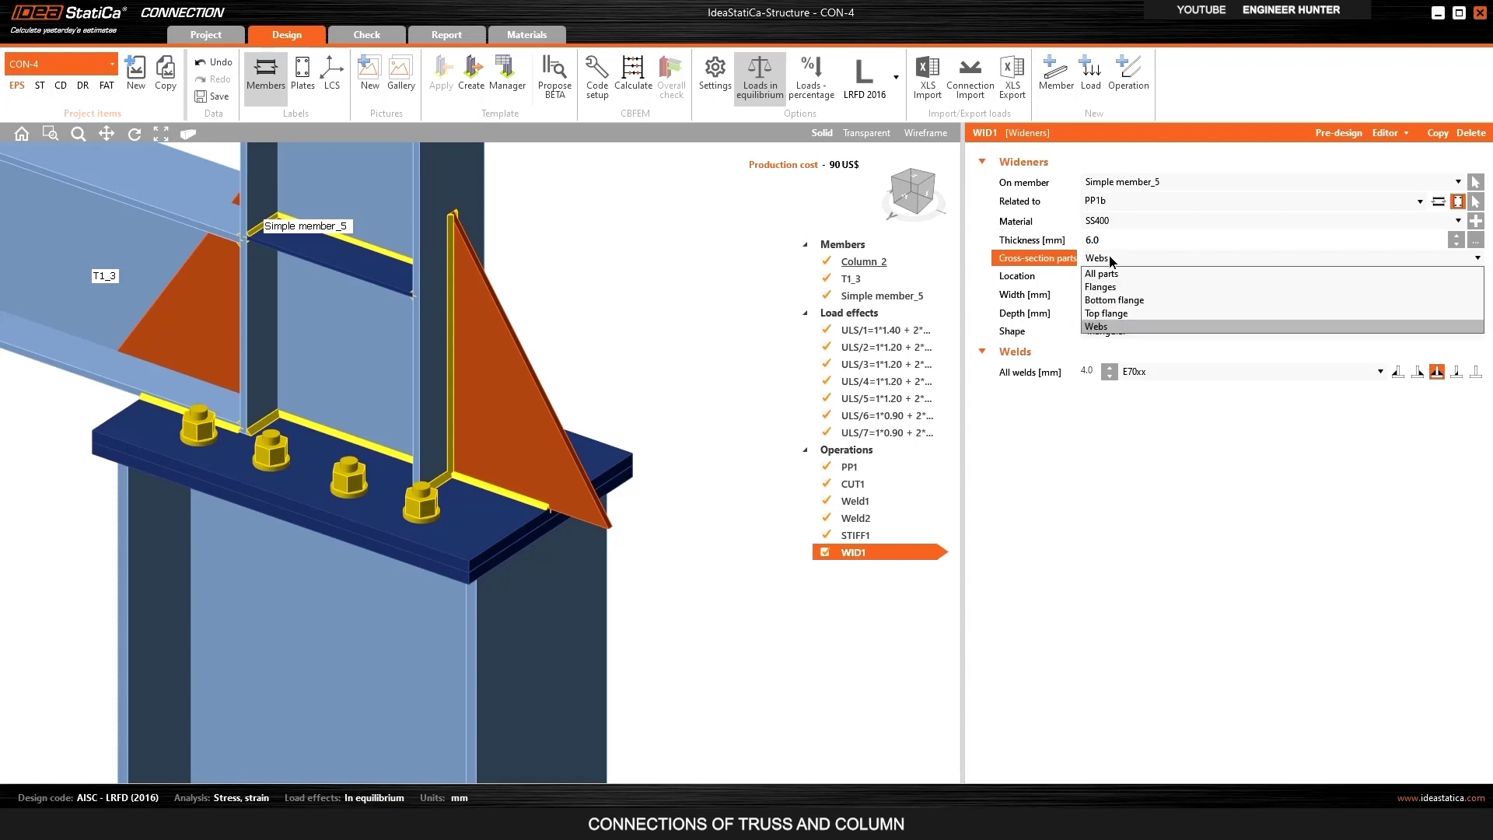
click(1110, 259)
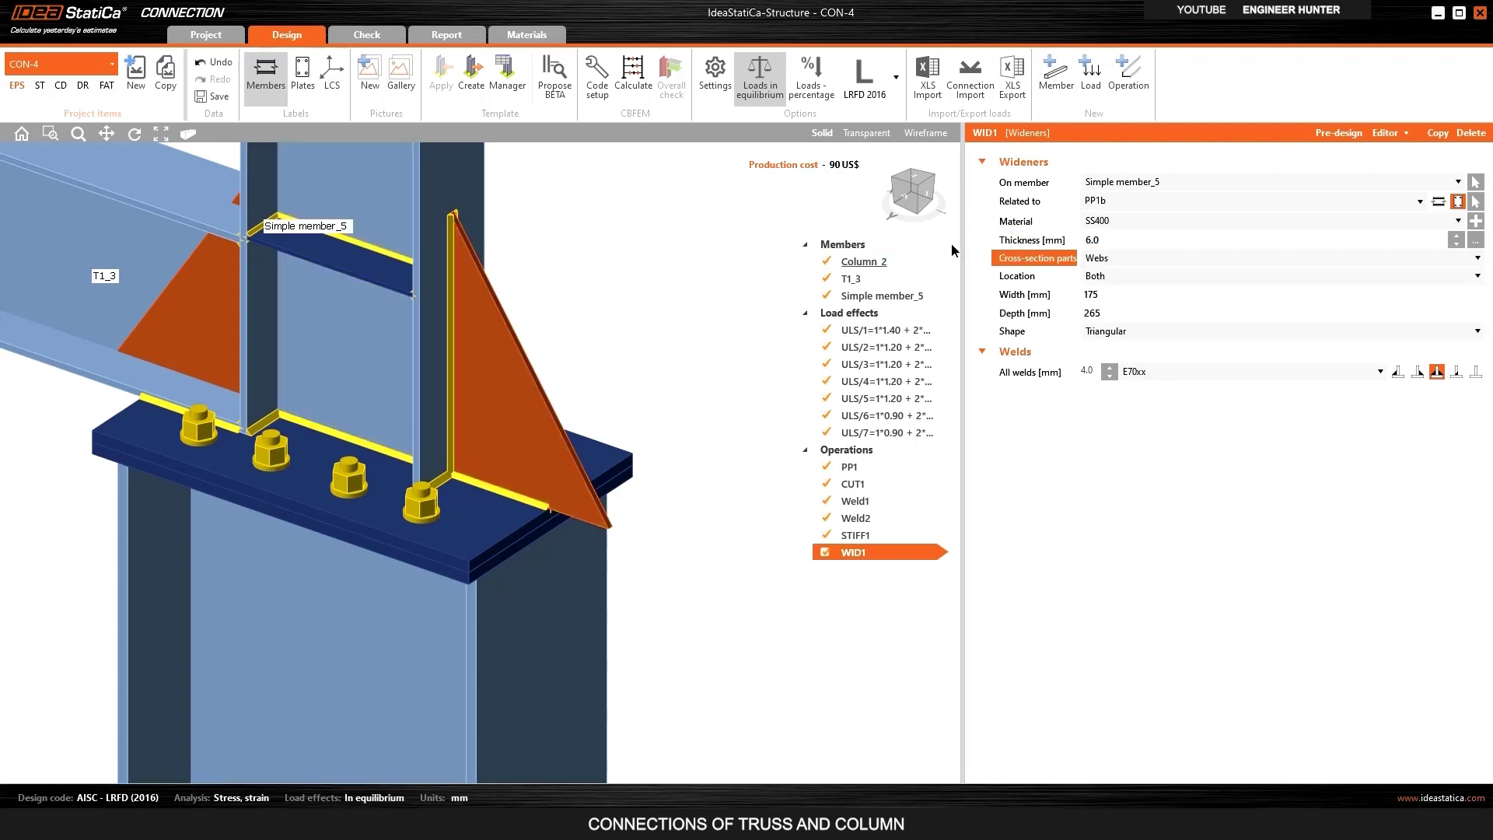
click(1103, 280)
click(1098, 292)
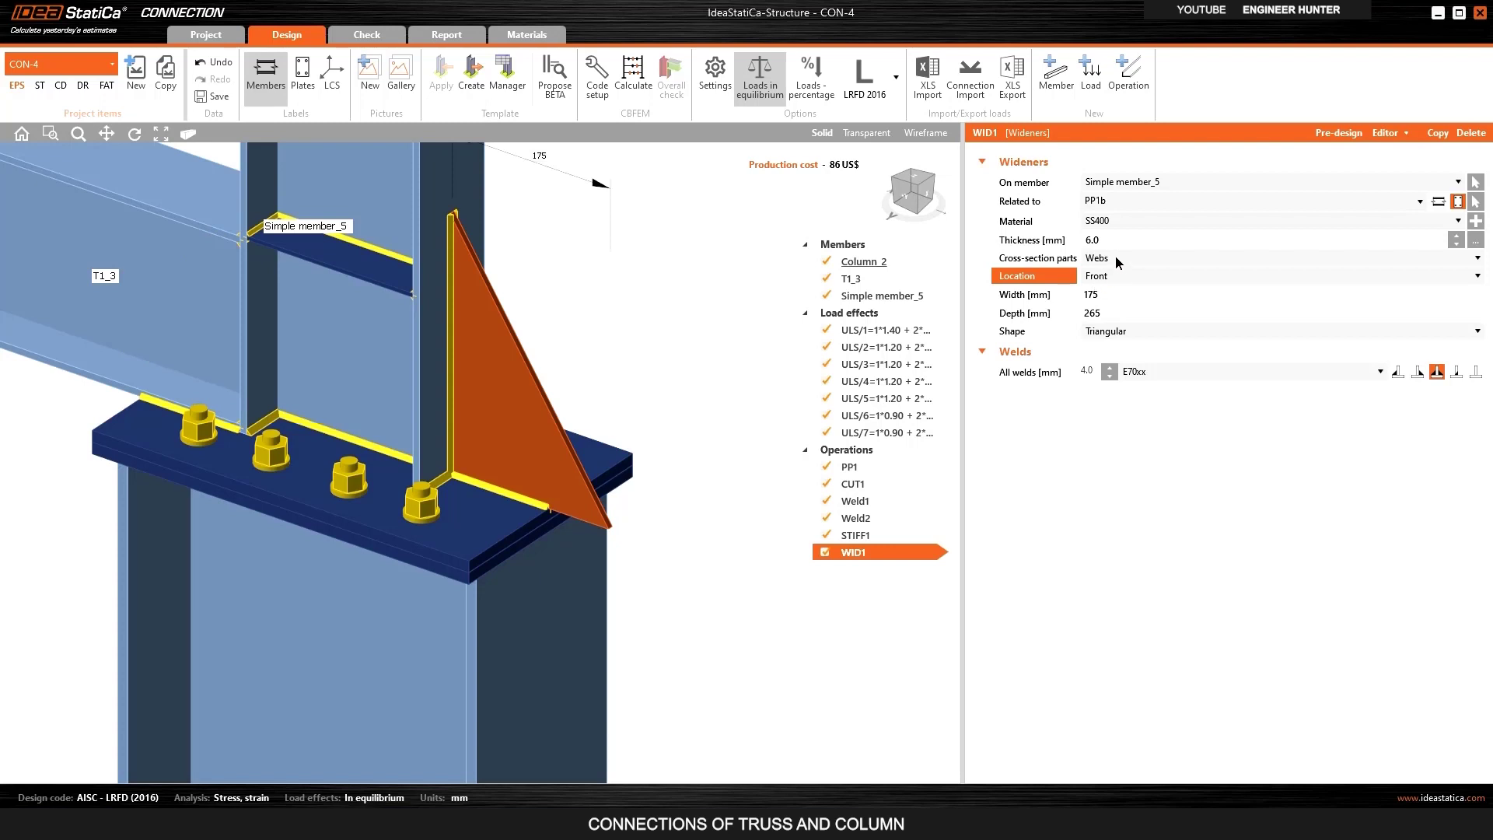
Set the triangular widener's width to 120 mm and its depth to 120 mm.
click(1066, 294)
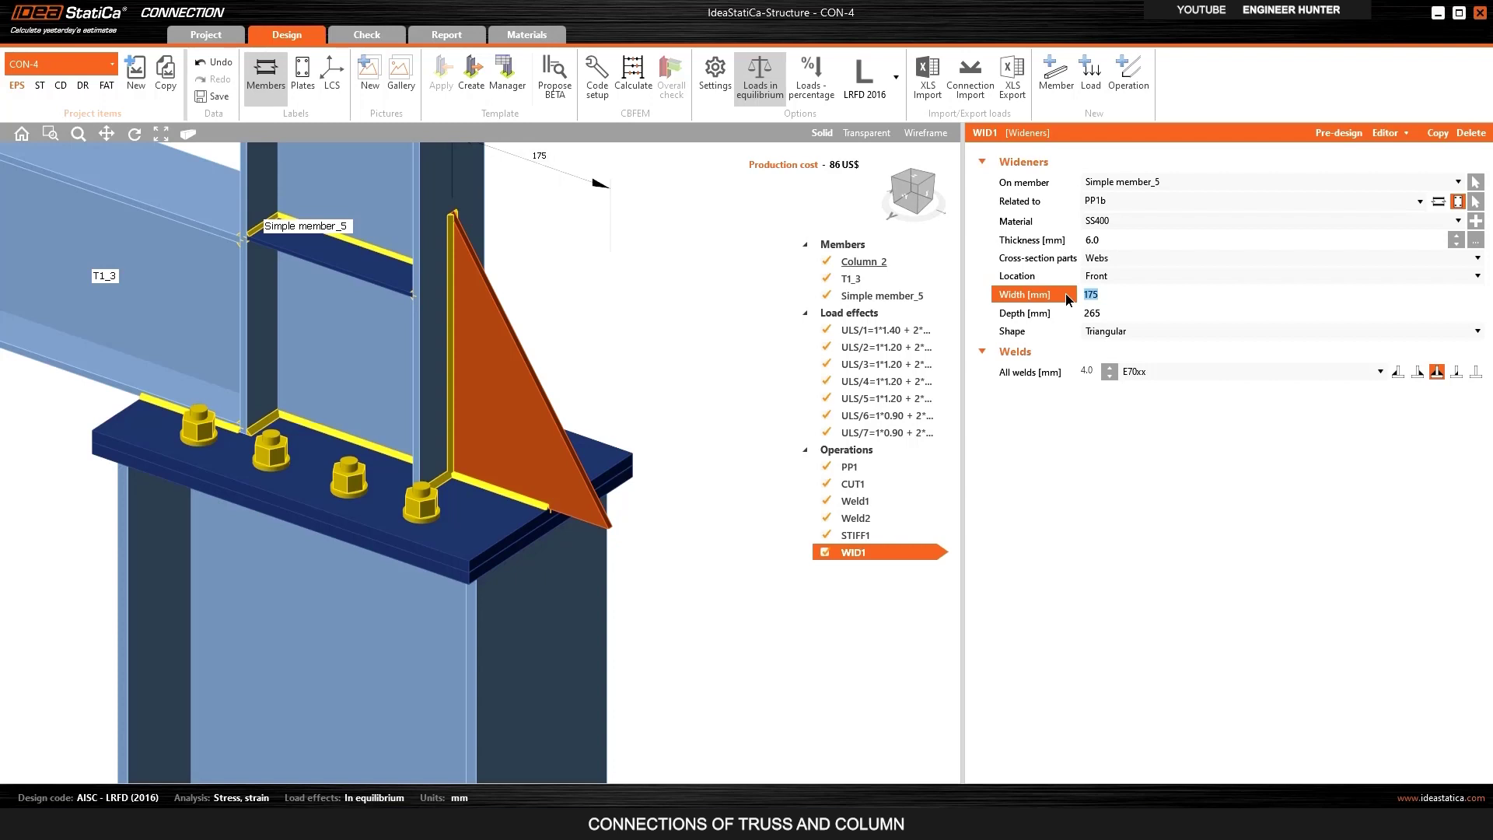
click(905, 201)
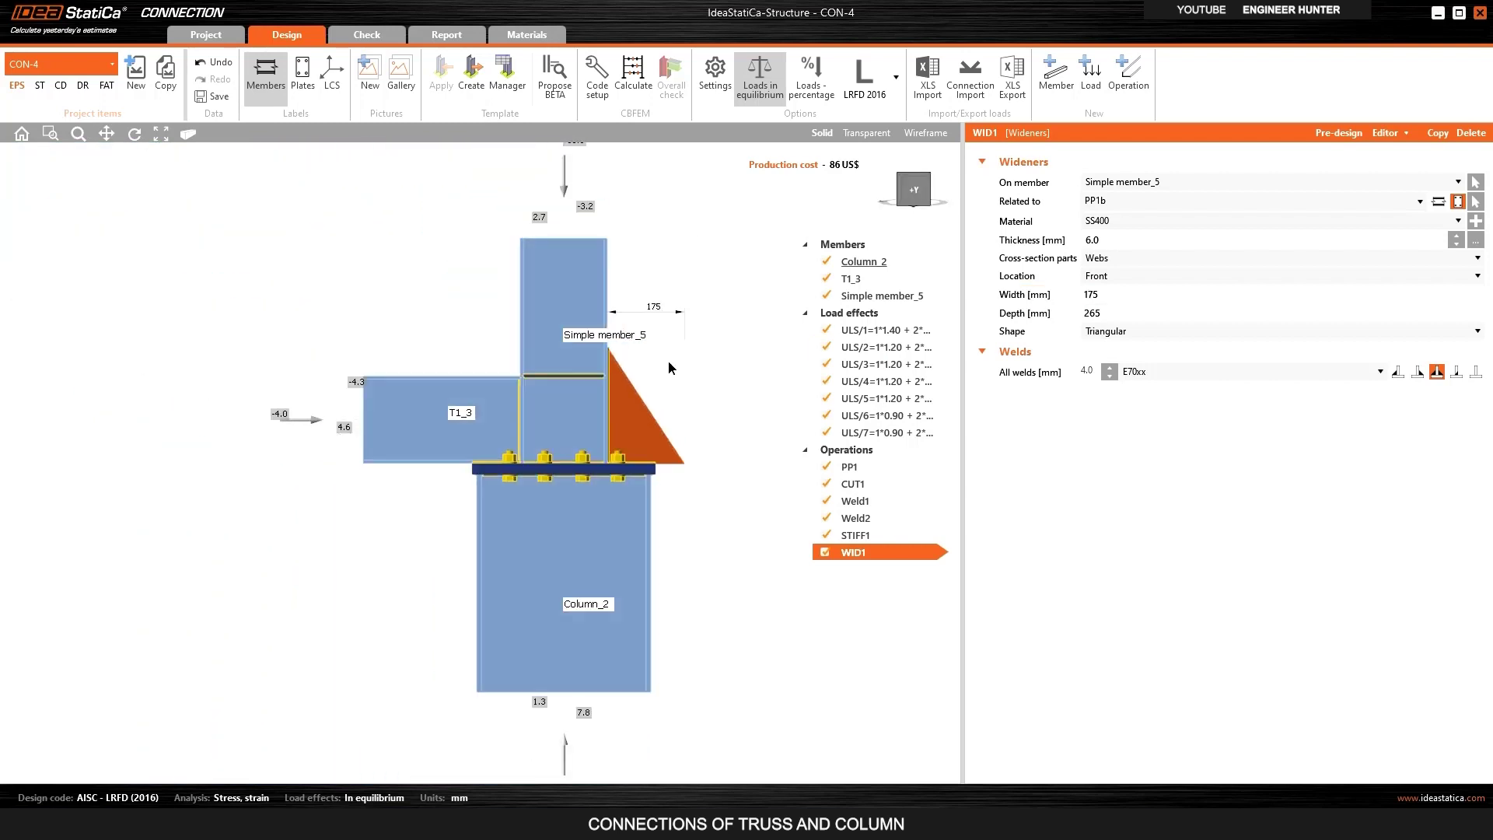
scroll(670, 369, up, 4)
click(1049, 294)
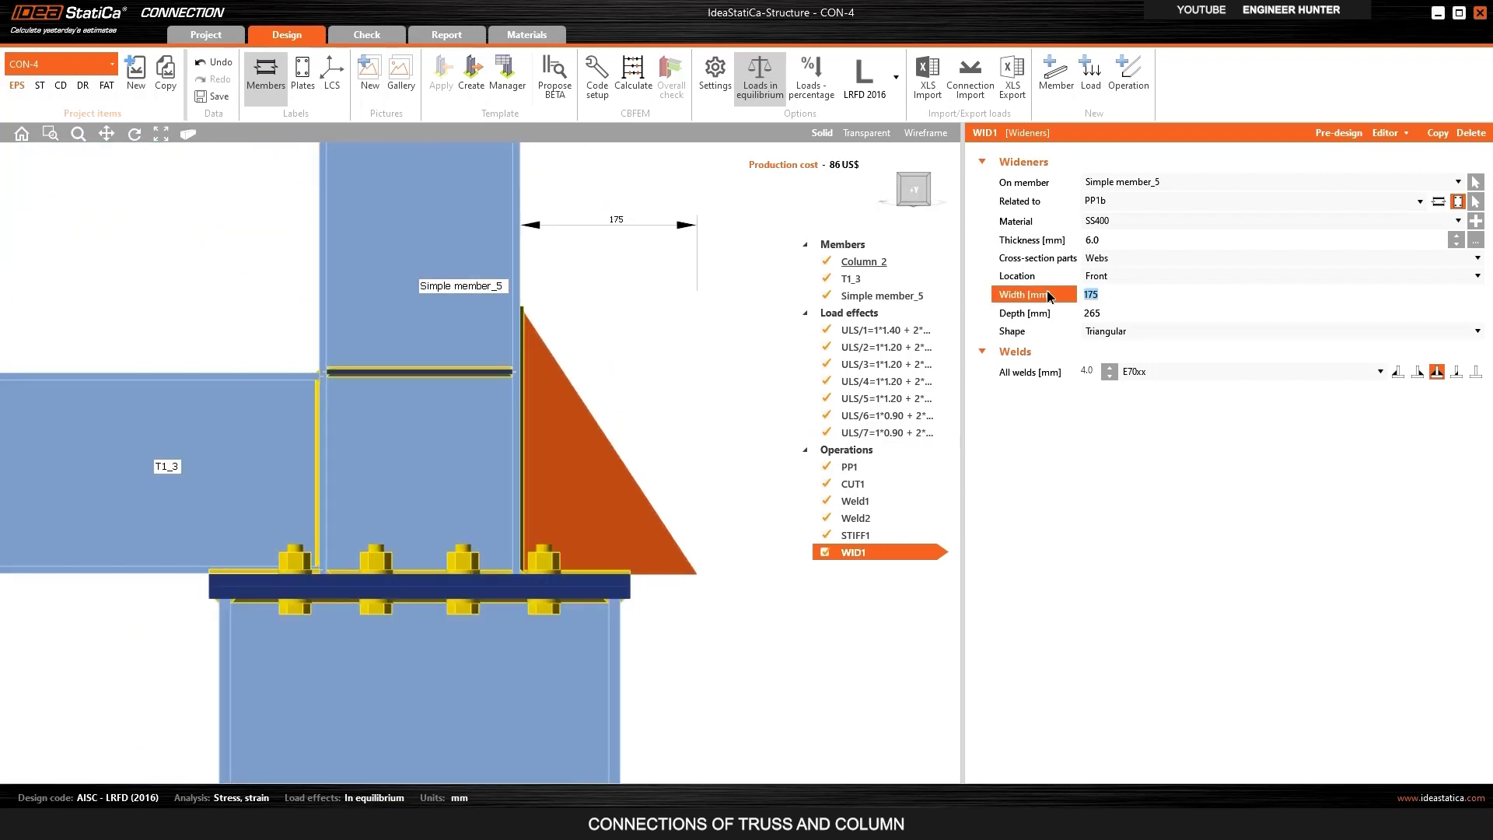
text(120)
key(Tab)
text(120)
key(Tab)
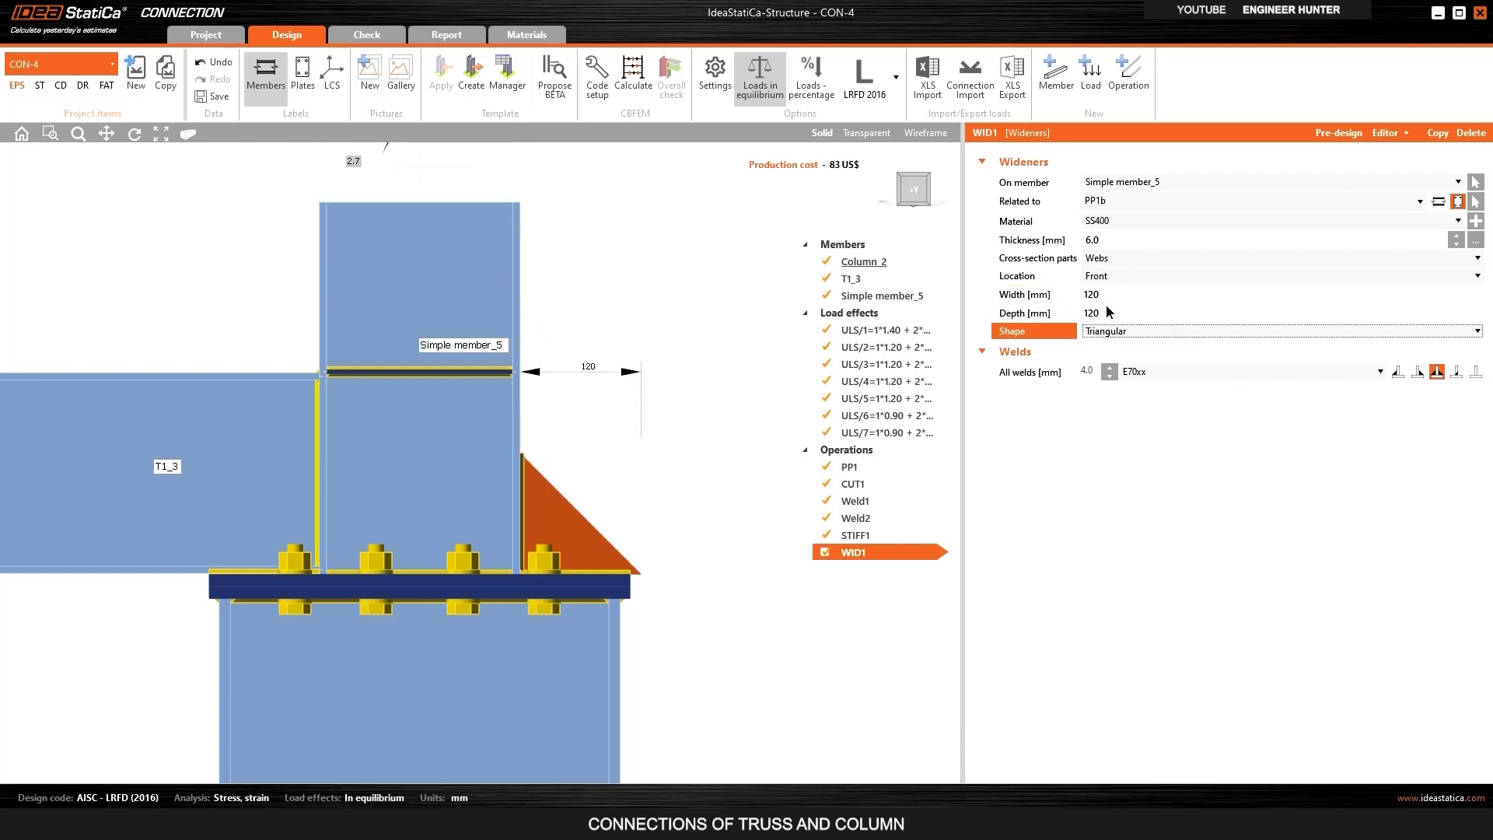
Reduce the triangular widener to a width of 100 mm and a depth of 100 mm.
click(1031, 297)
text(100)
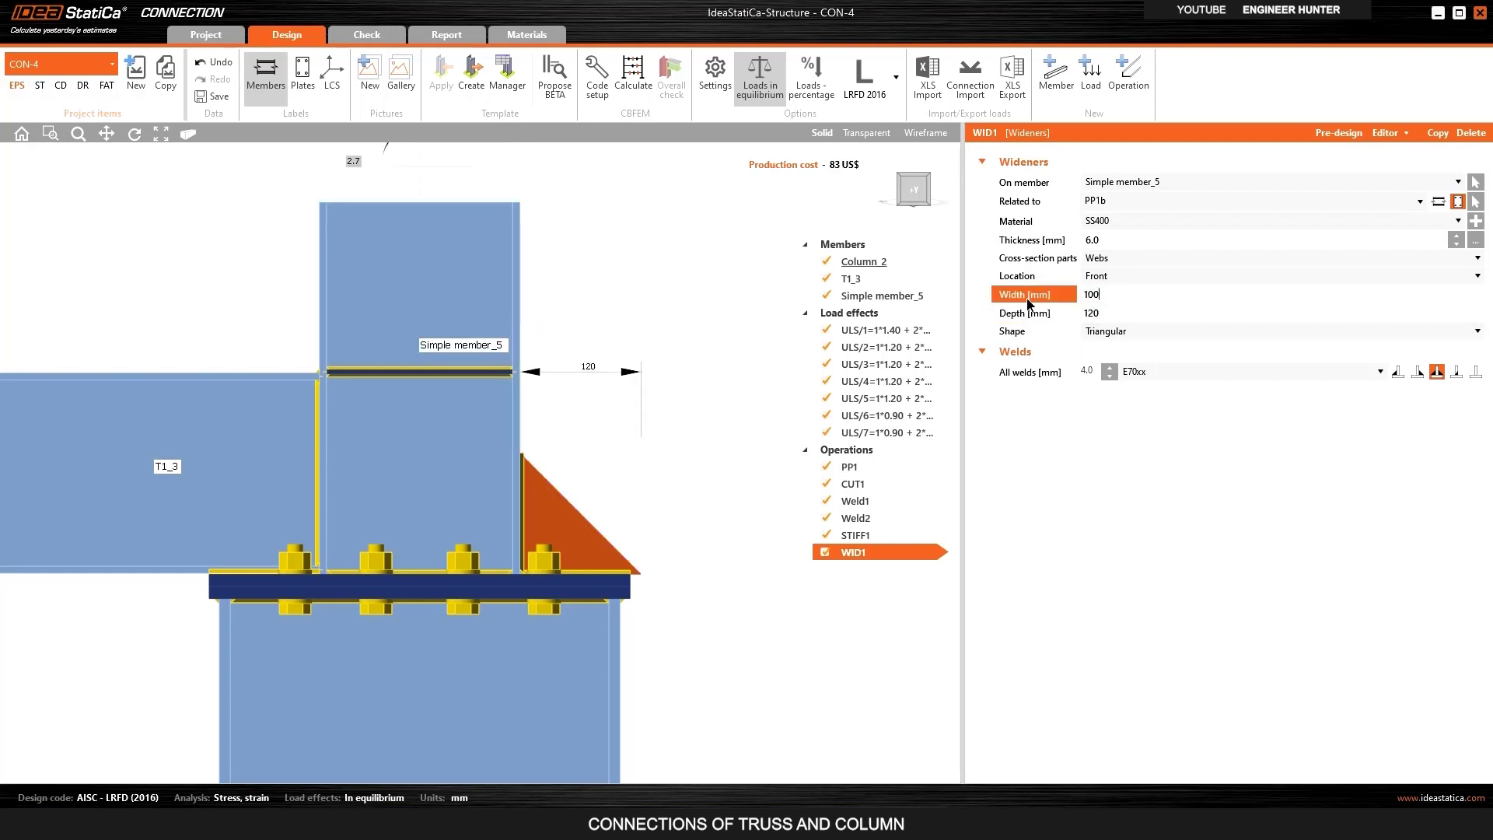
key(Tab)
text(100)
key(Tab)
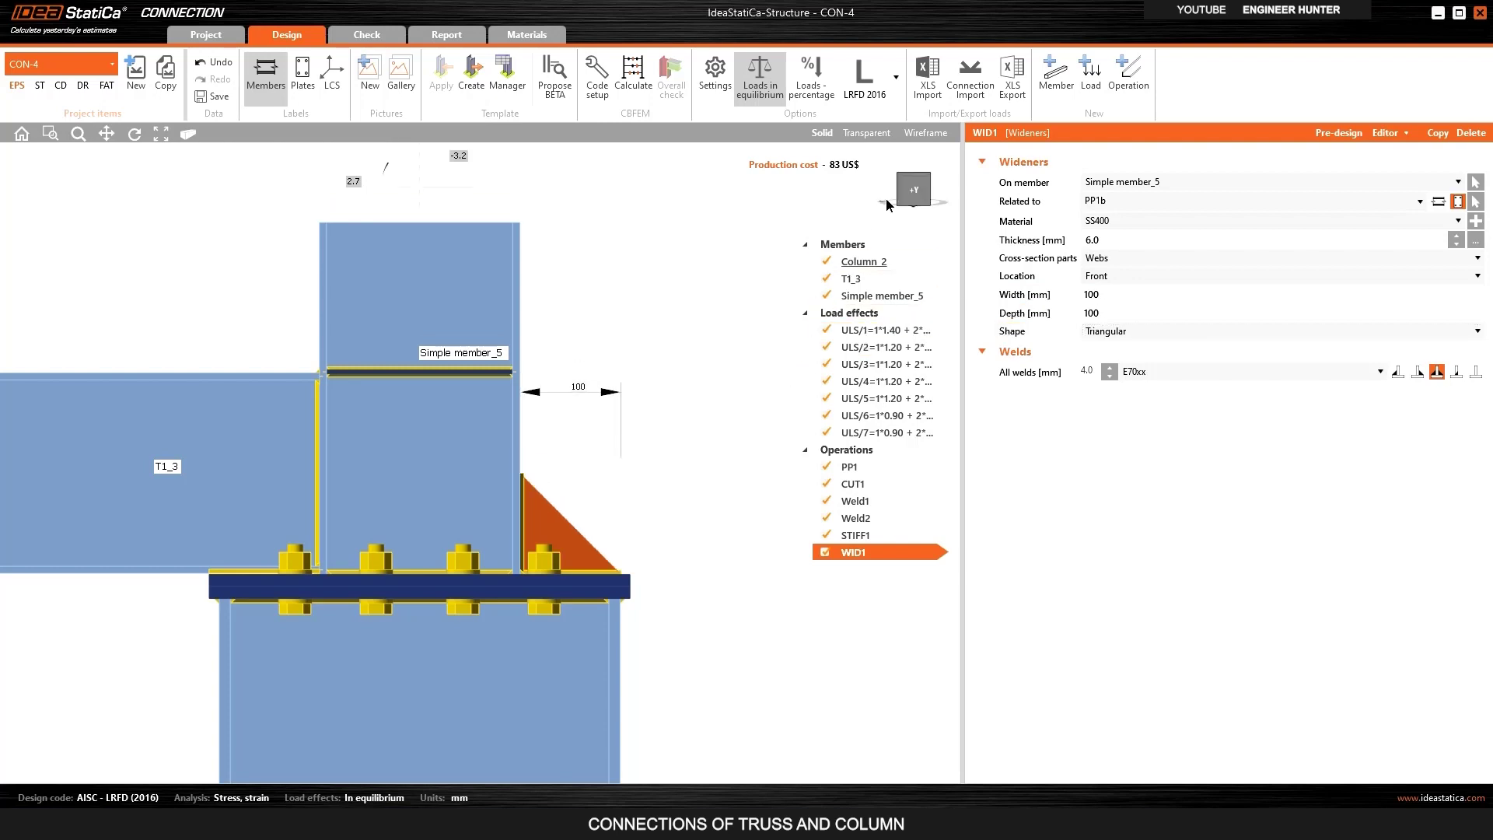
Set the size of all the widener's welds to 3 mm.
click(900, 180)
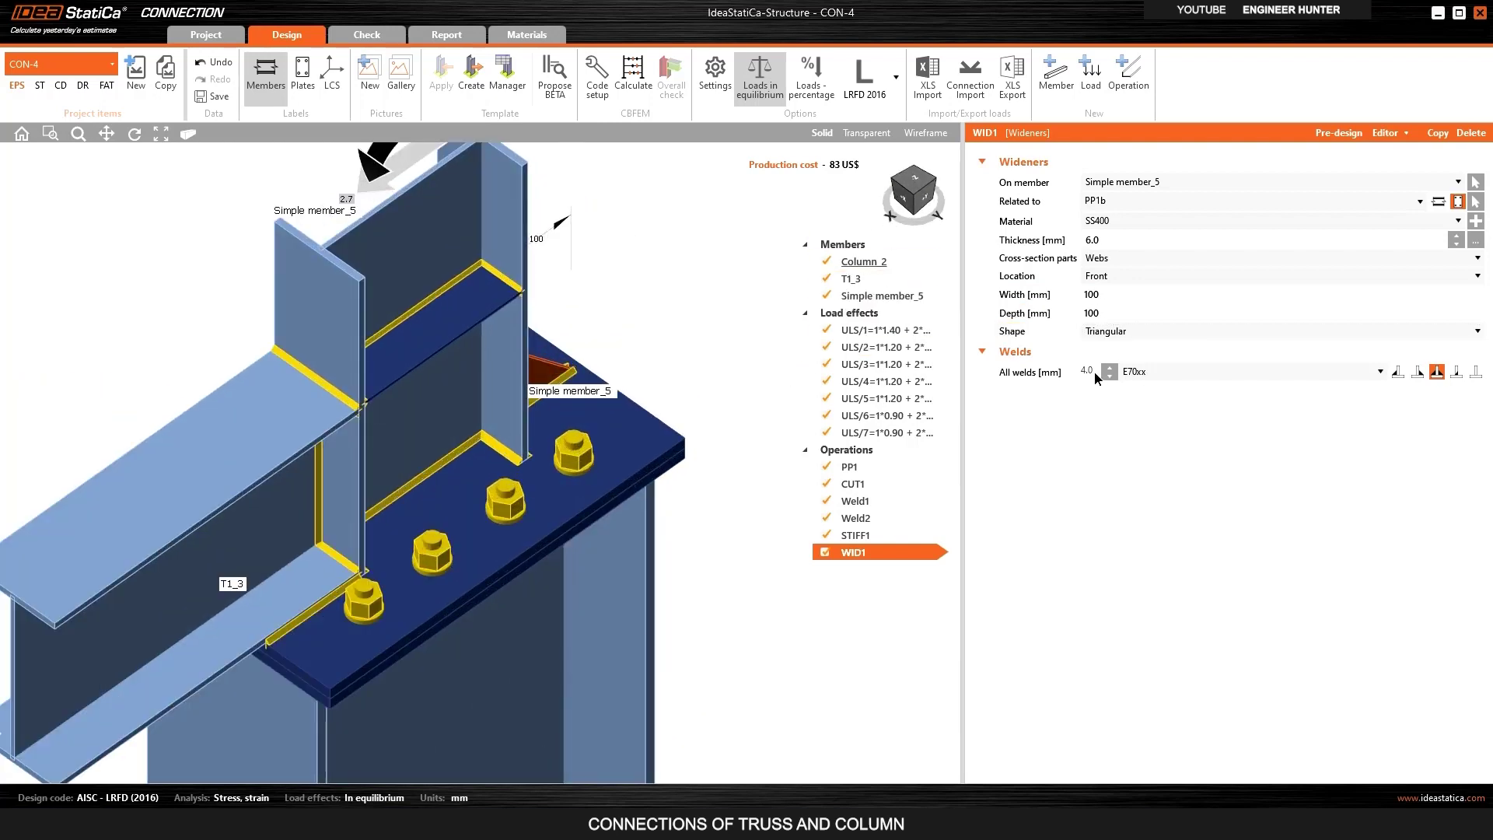
click(1109, 376)
mouse_move(888, 198)
mouse_down()
mouse_move(957, 189)
mouse_move(913, 189)
mouse_up()
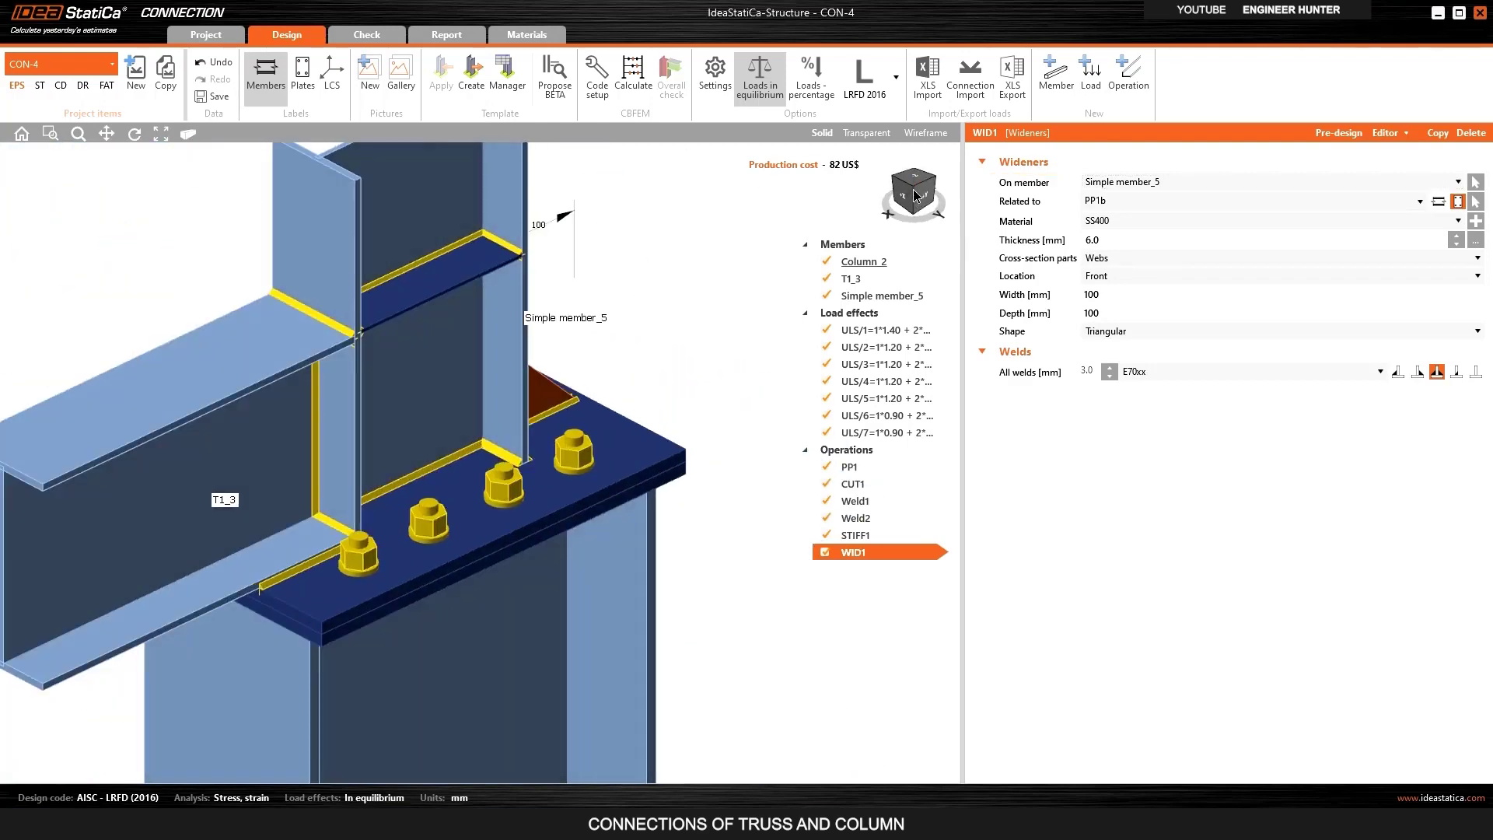
click(915, 196)
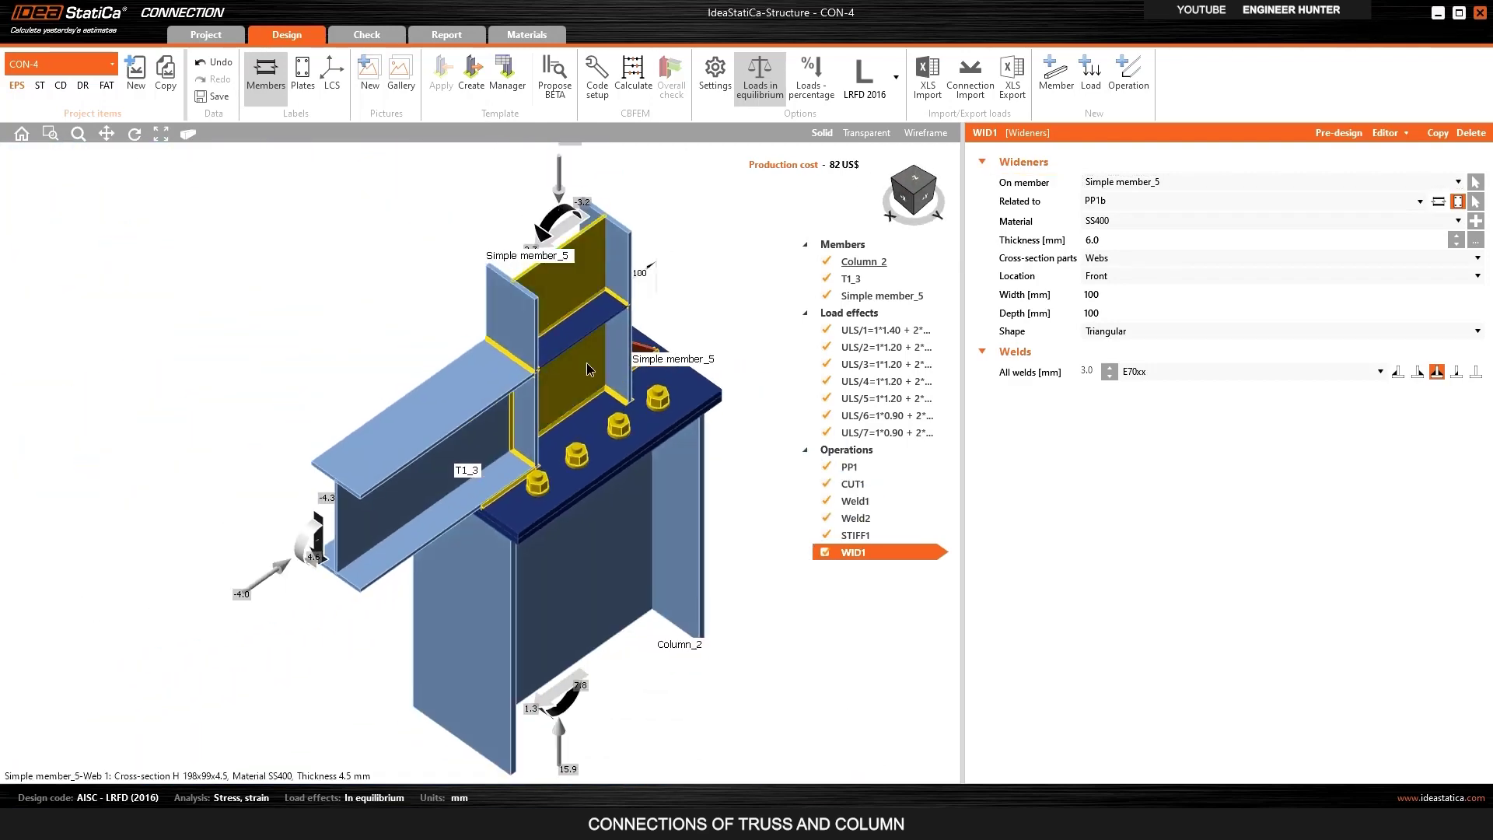
drag(884, 189, 904, 199)
click(905, 199)
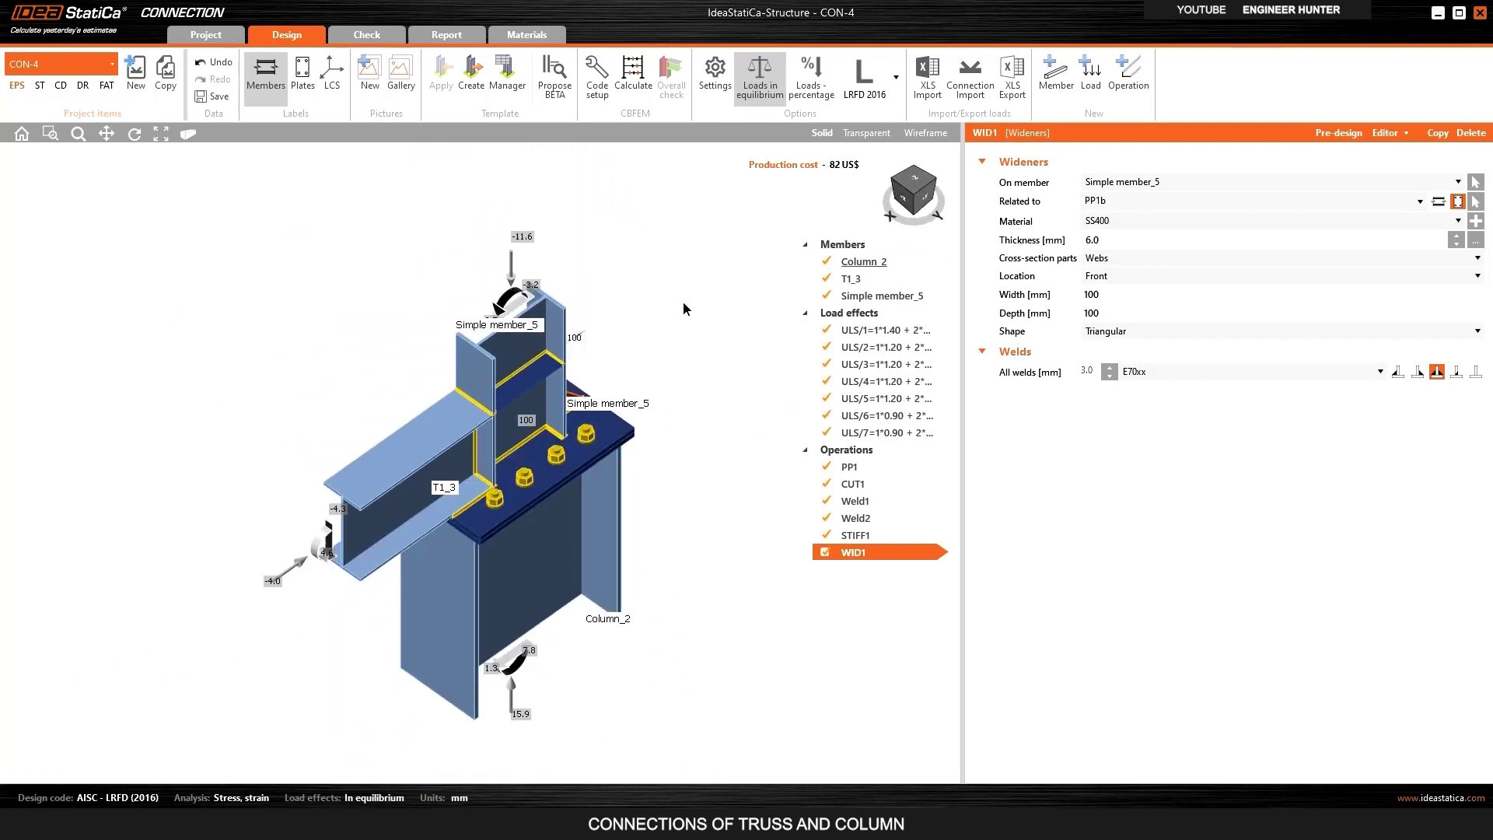
Calculate the connection and view the overall check on the 3D model.
click(632, 74)
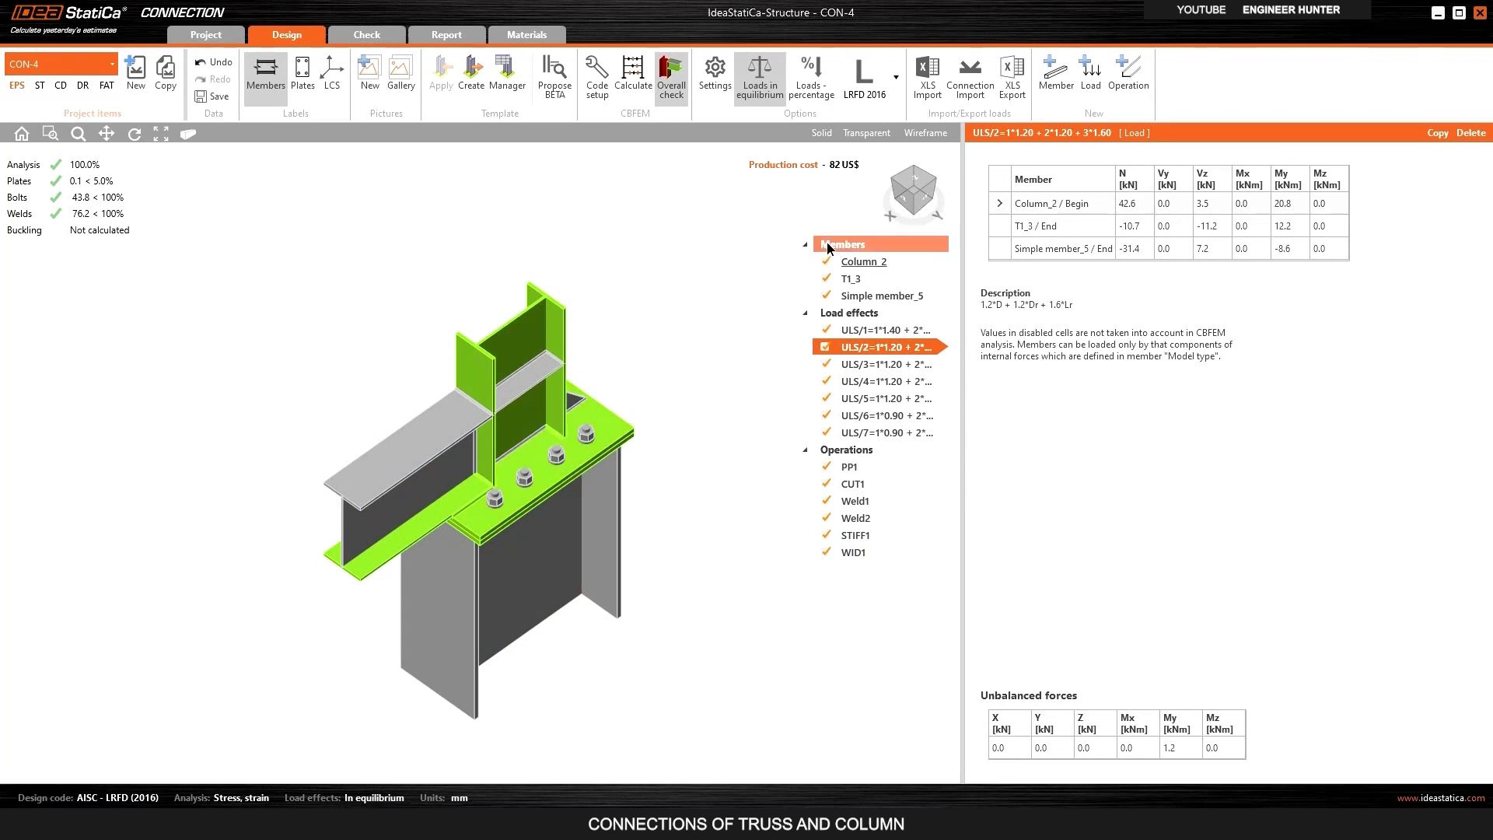
click(933, 191)
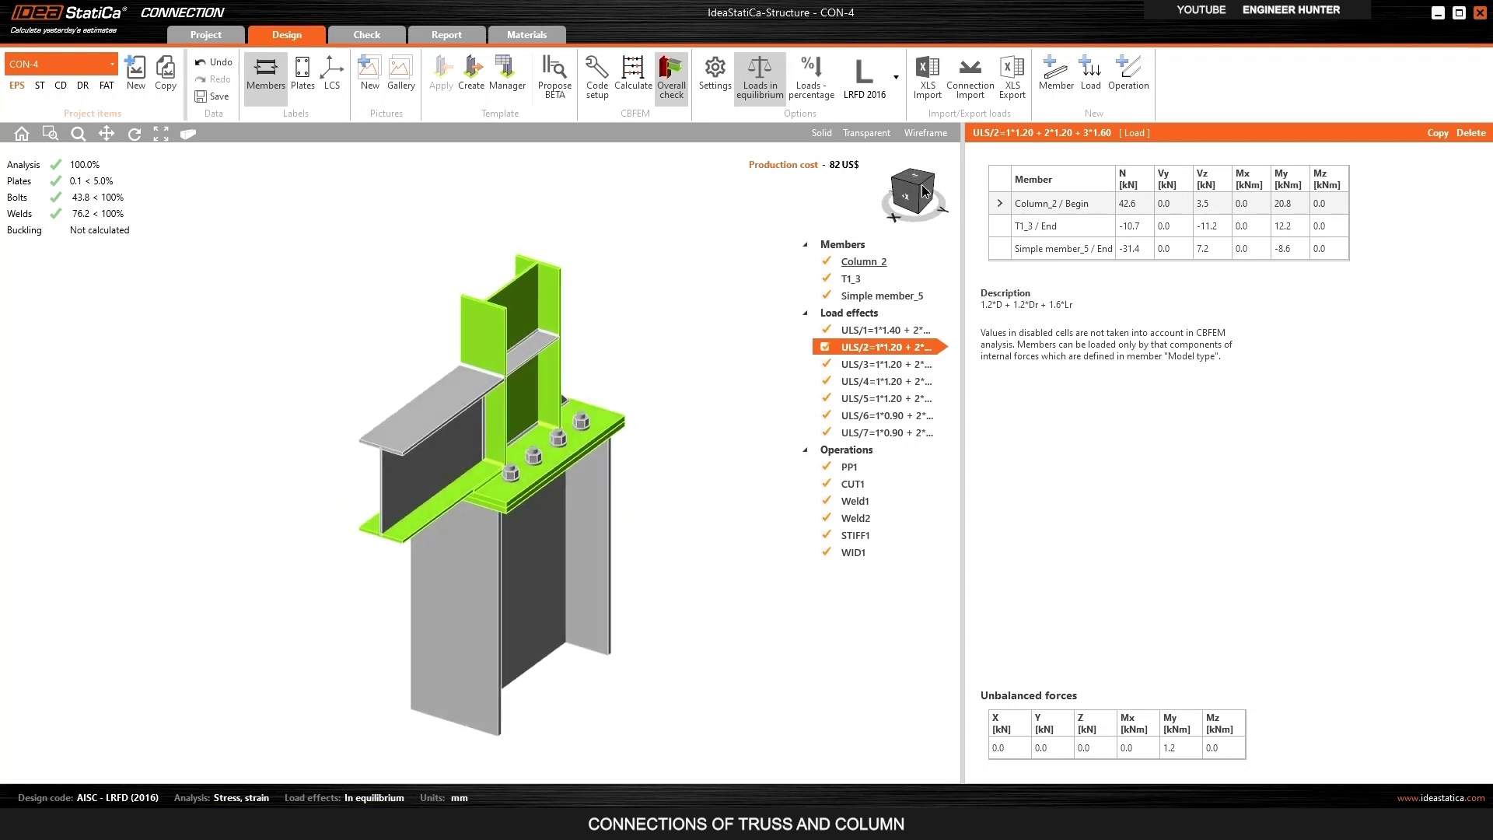
click(944, 200)
click(912, 189)
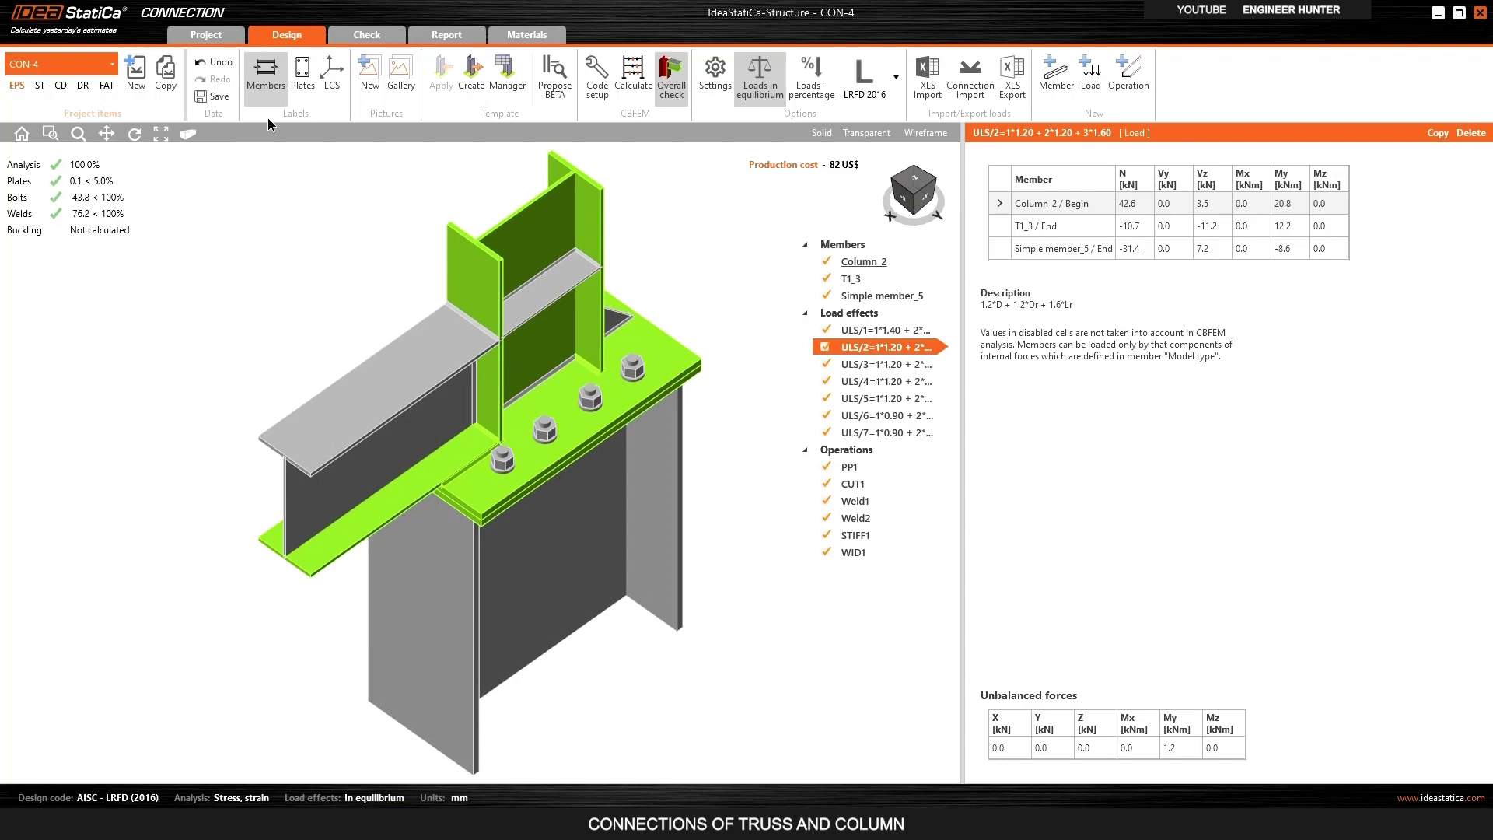
Run the Stress/strain - Buckling analysis of the connection.
click(364, 35)
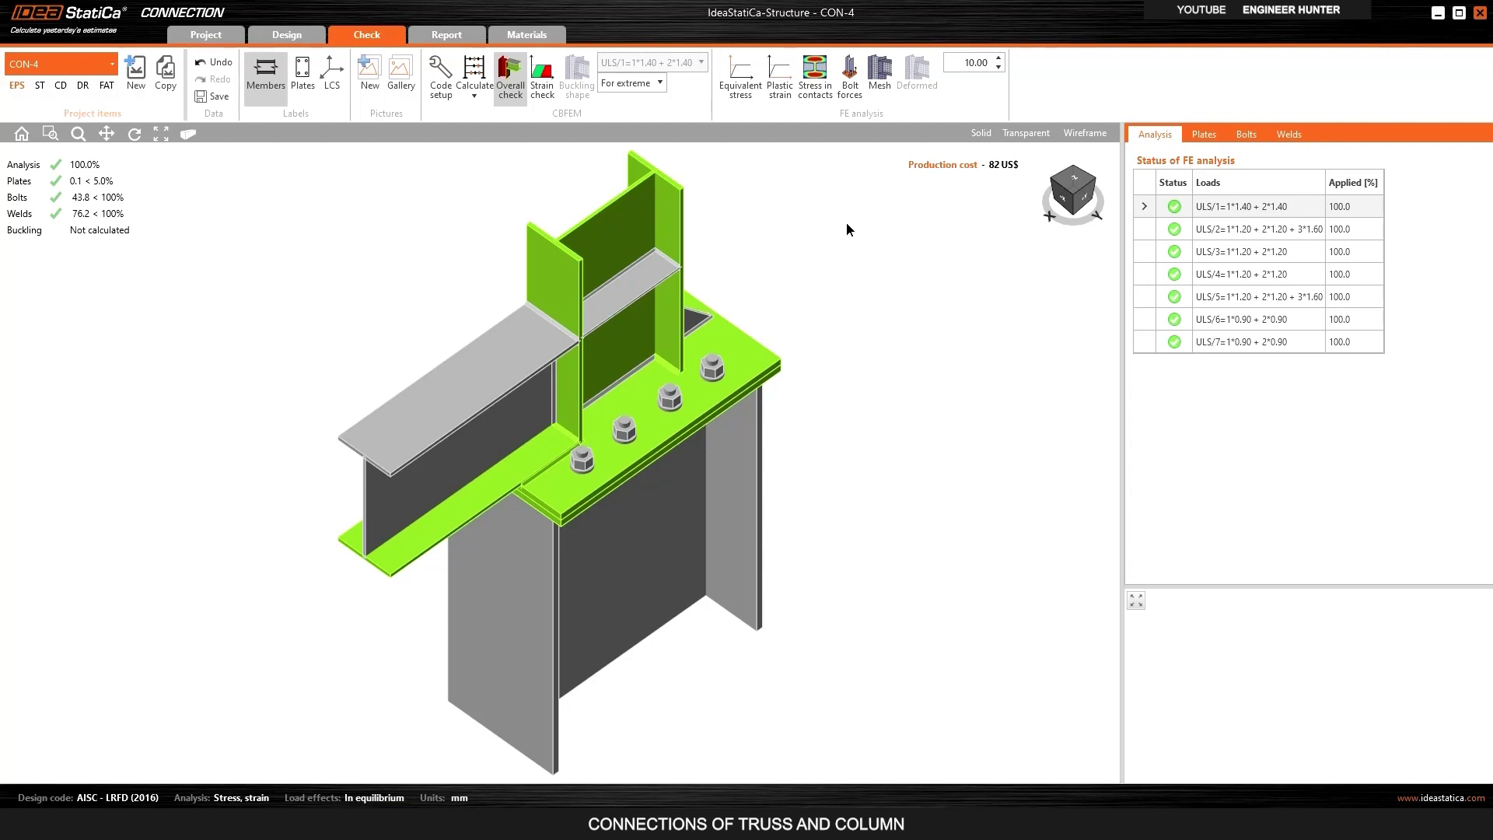
scroll(597, 347, down, 2)
click(476, 95)
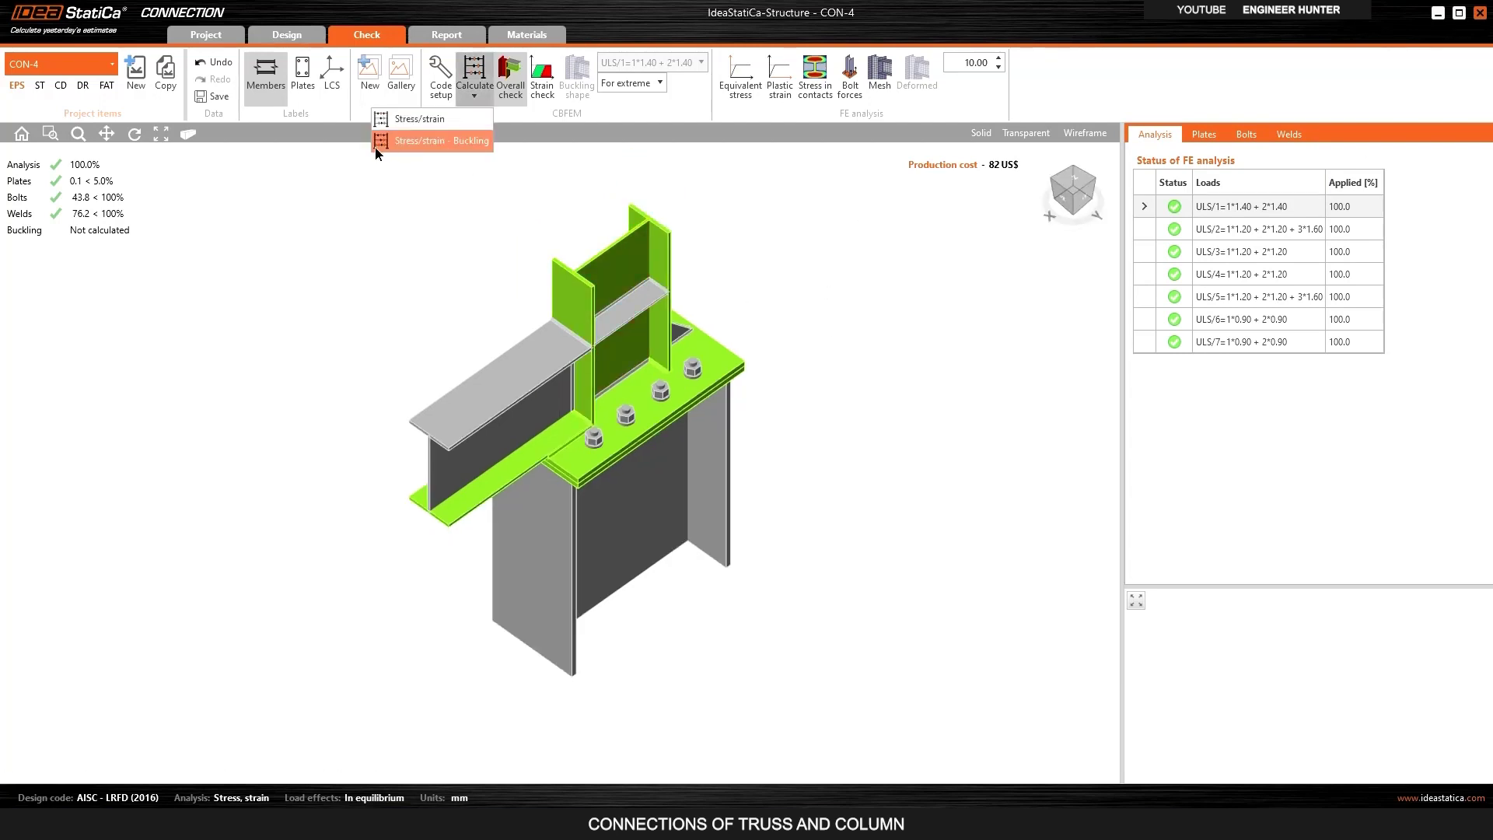
click(457, 141)
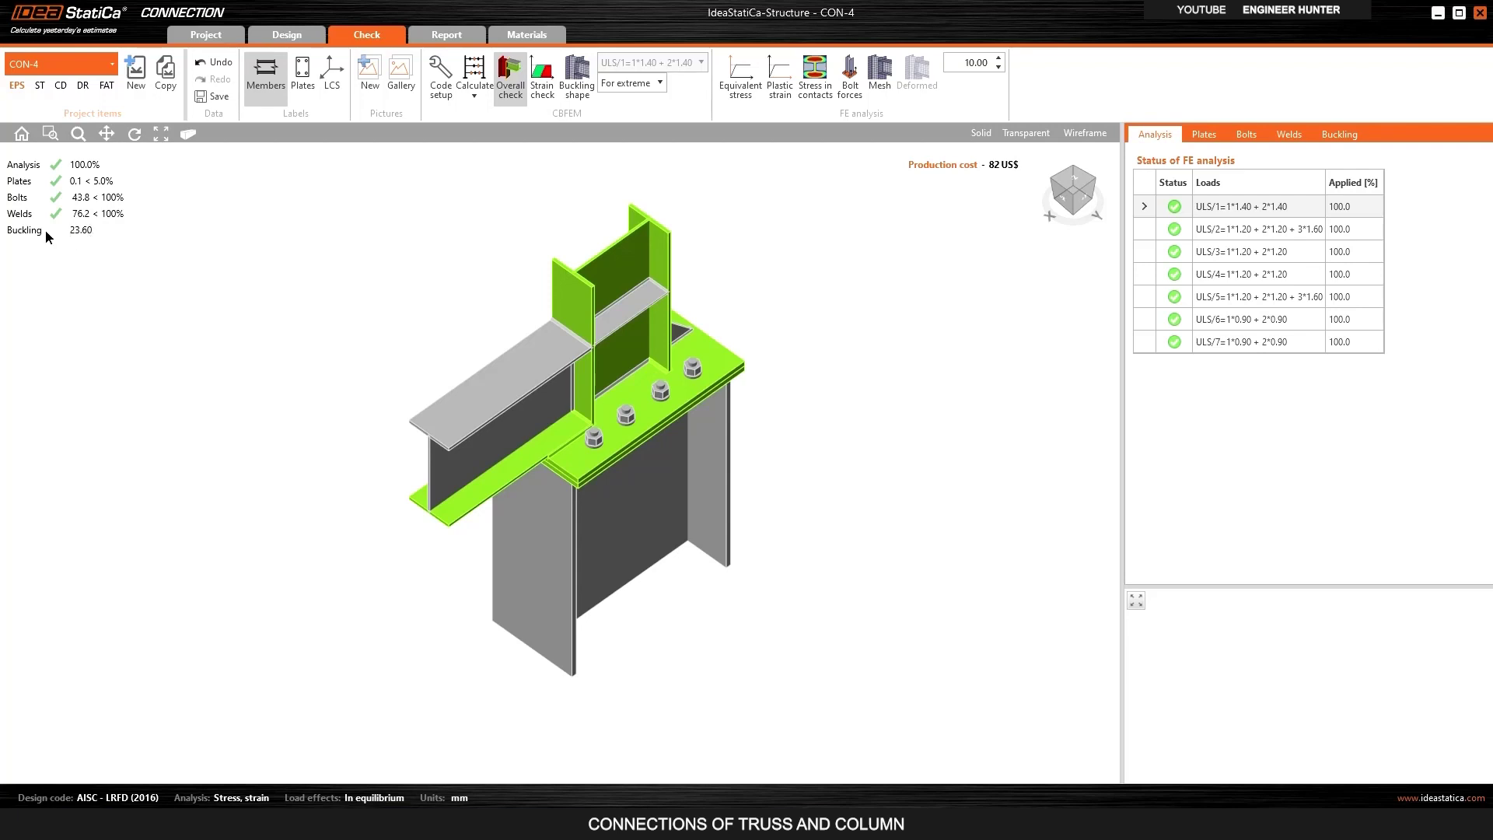
Review the local buckling factors for all the ULS load combinations.
click(1346, 135)
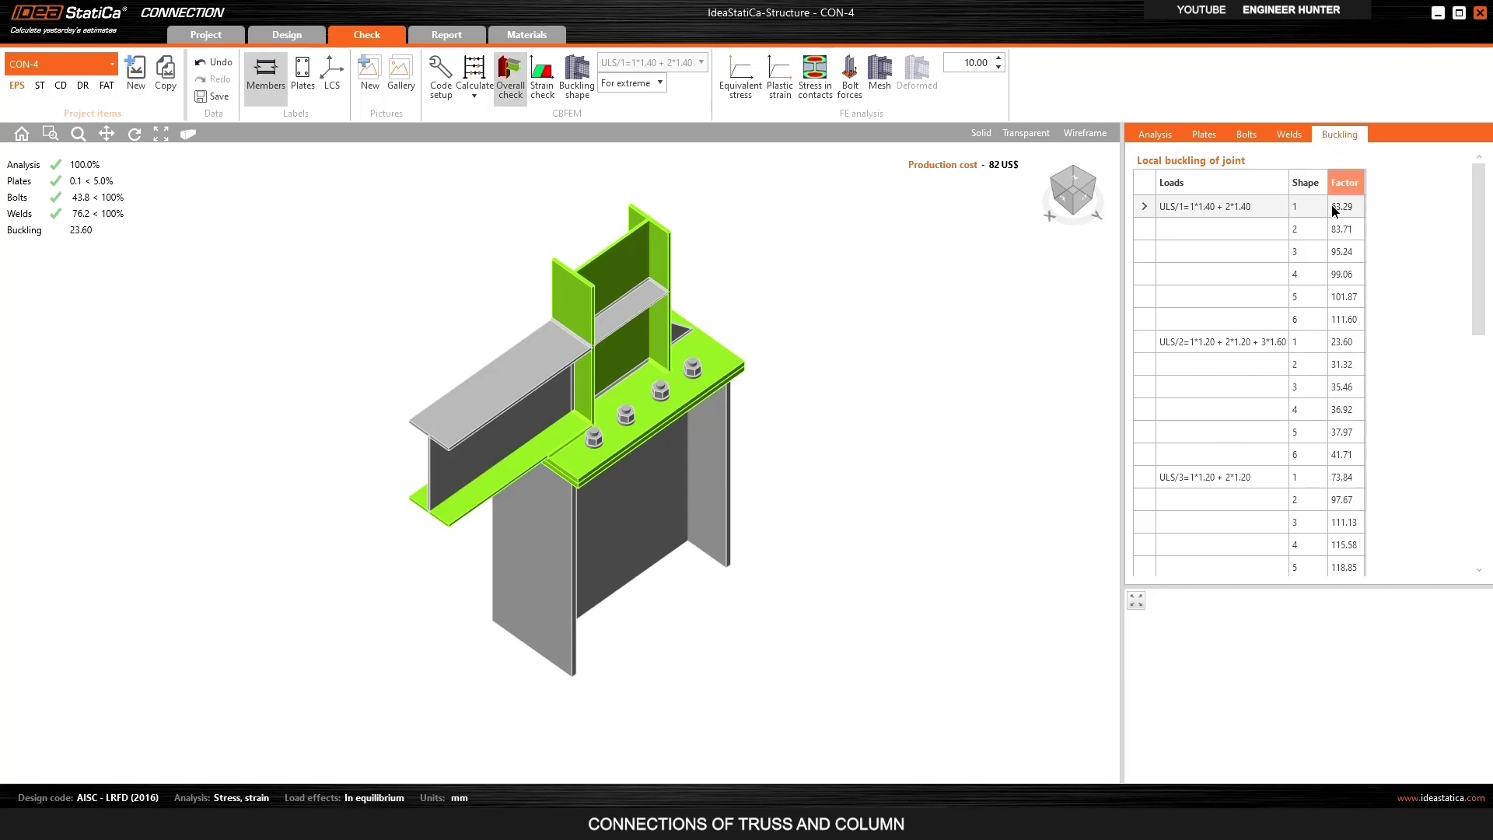
scroll(1299, 343, down, 3)
scroll(1298, 343, down, 2)
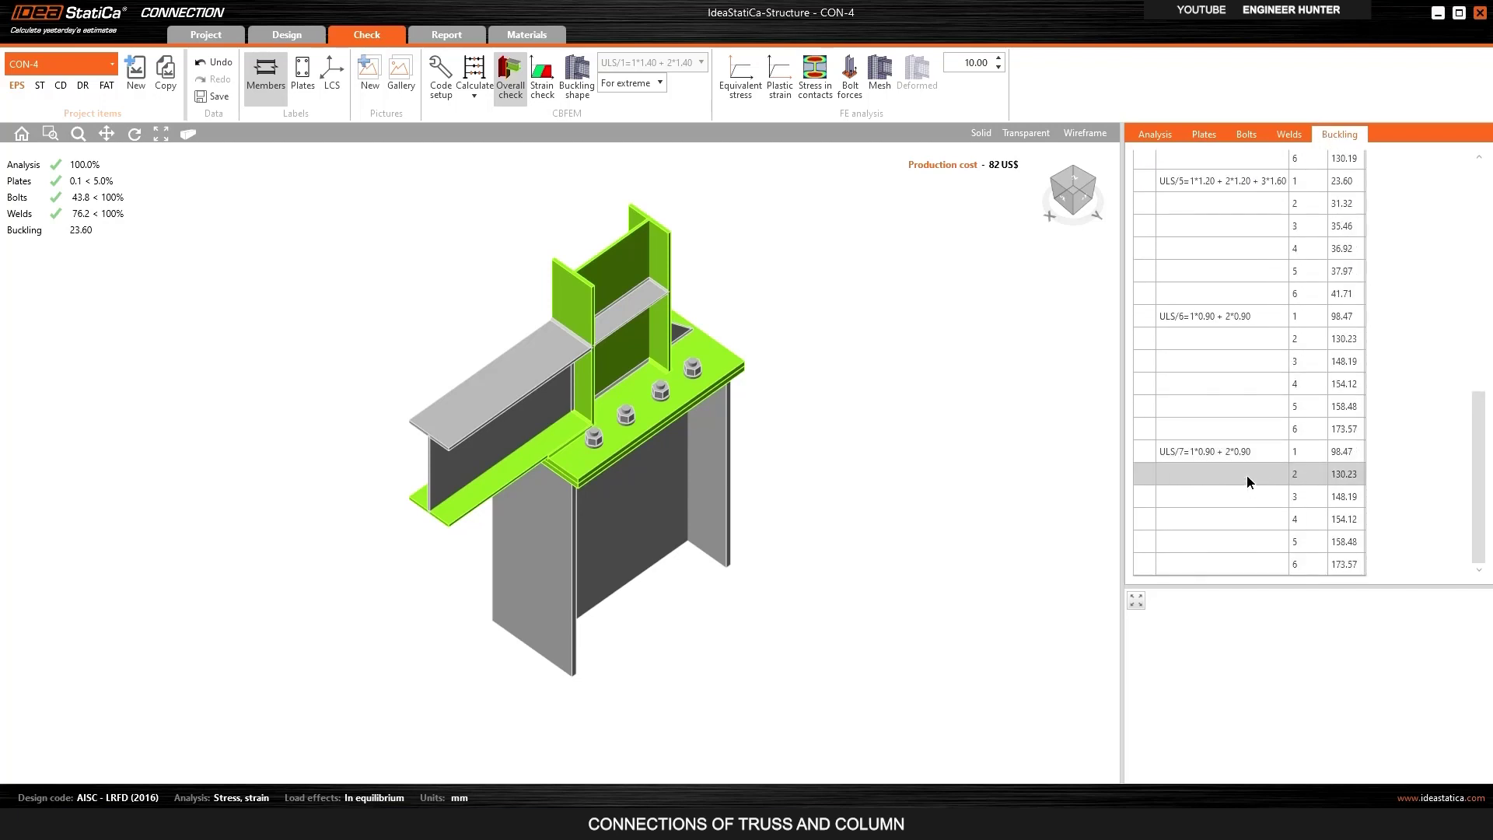
scroll(1239, 404, up, 5)
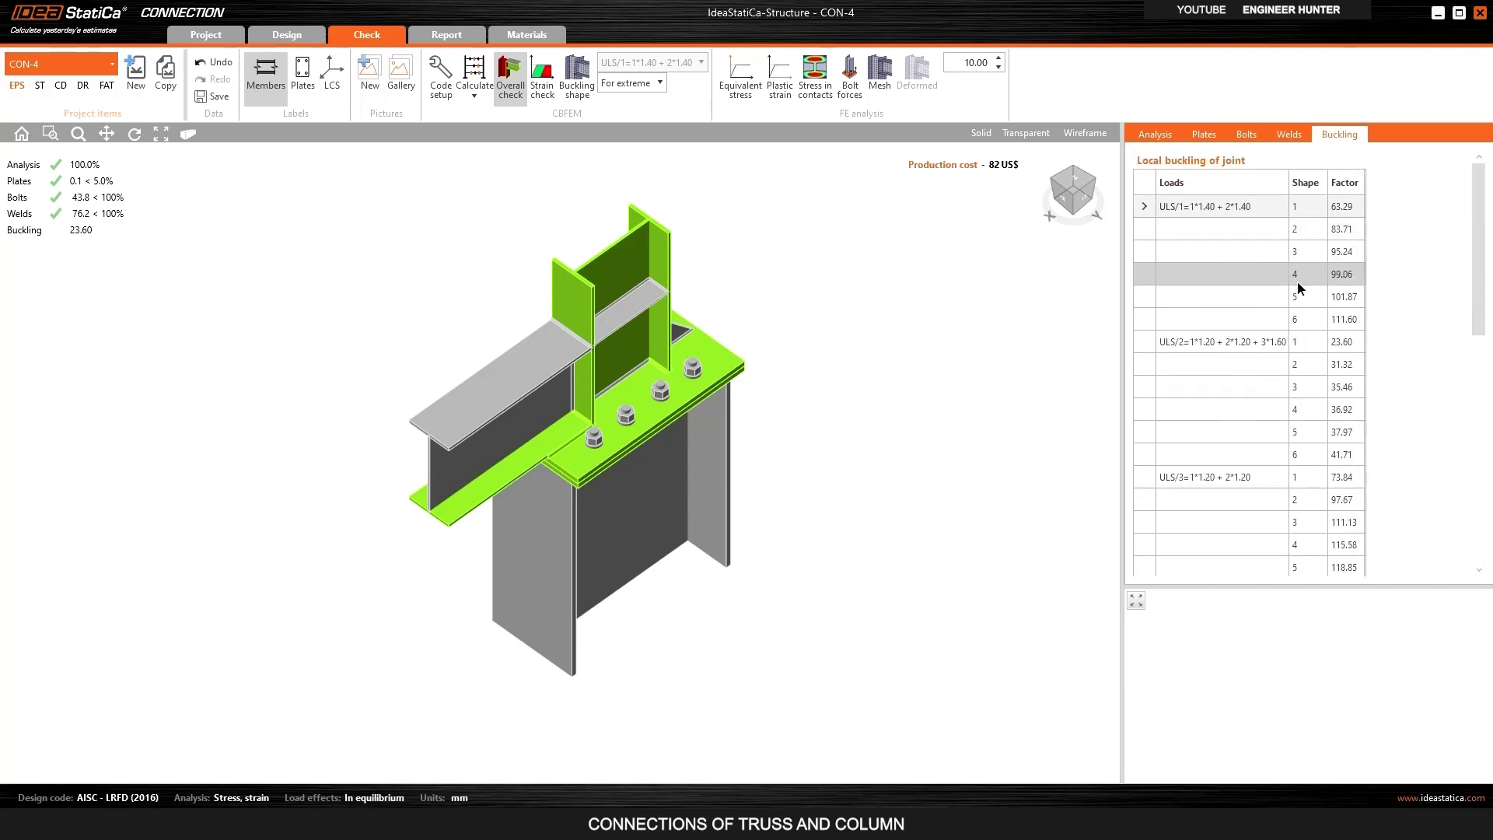
Display the third ULS/1 buckling shape with the deformed model and mesh, and examine it from several sides.
click(1268, 252)
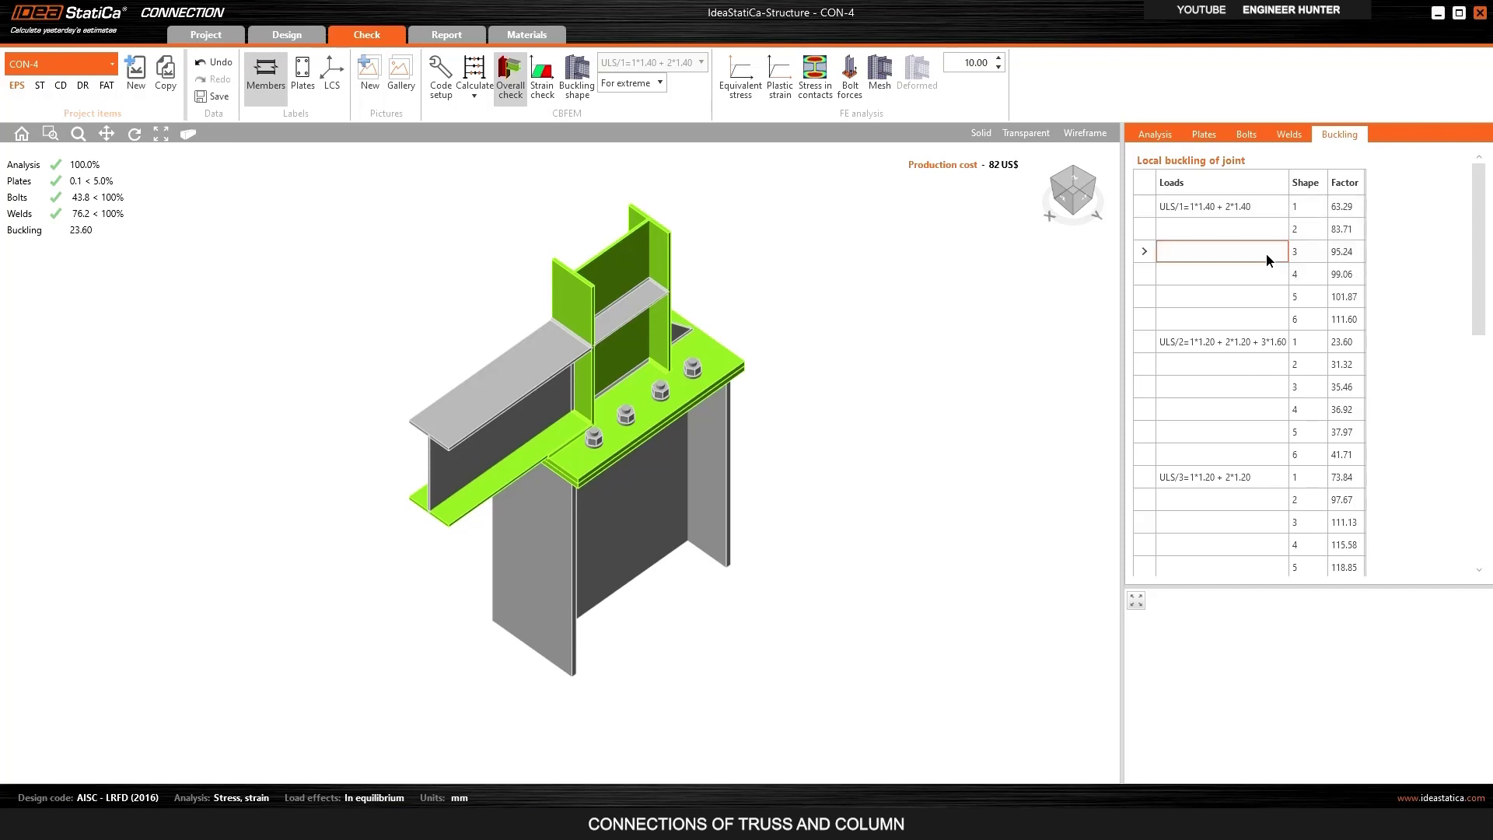
click(574, 93)
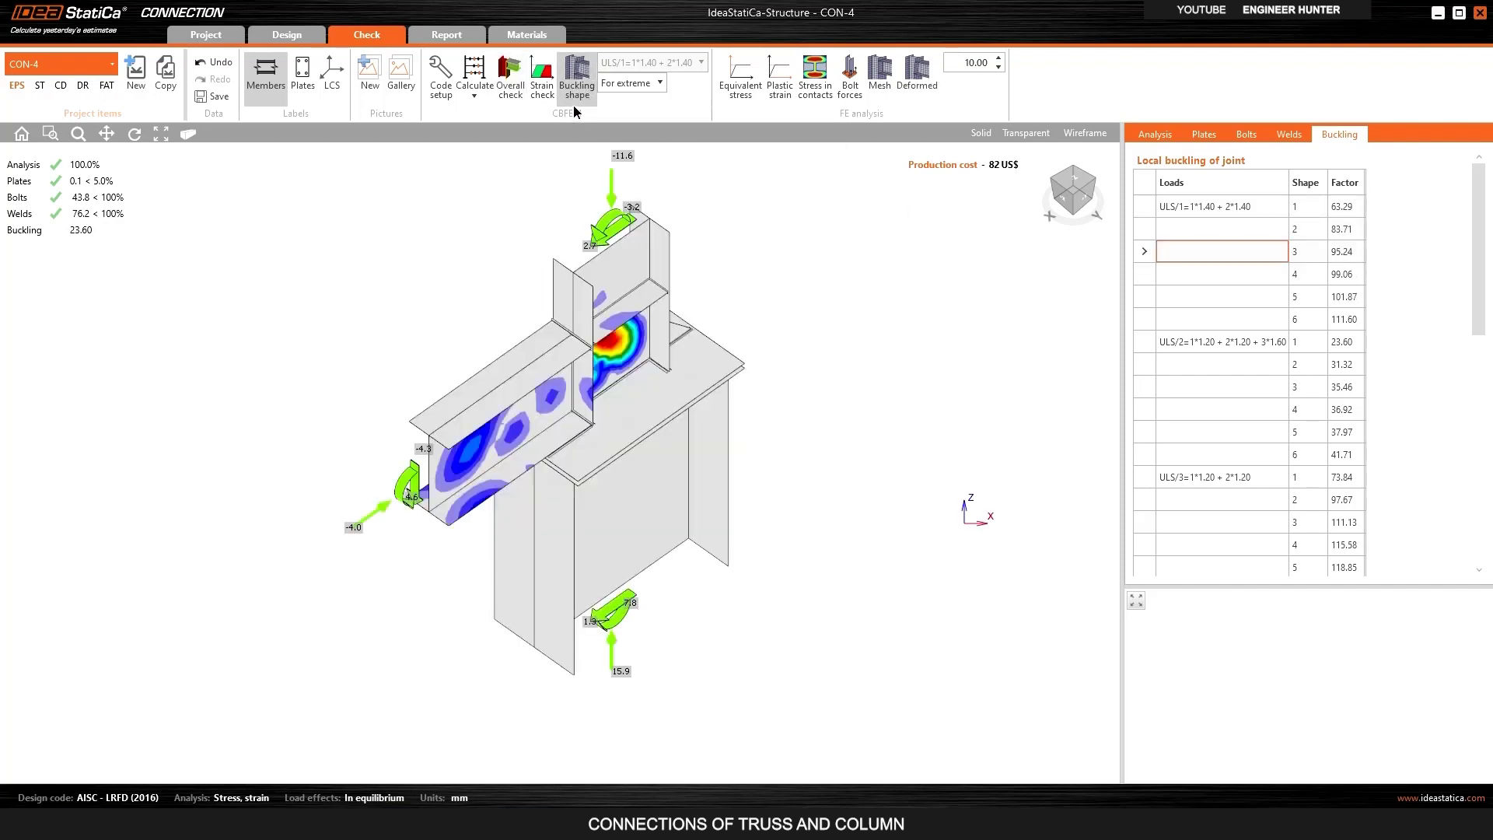
click(921, 93)
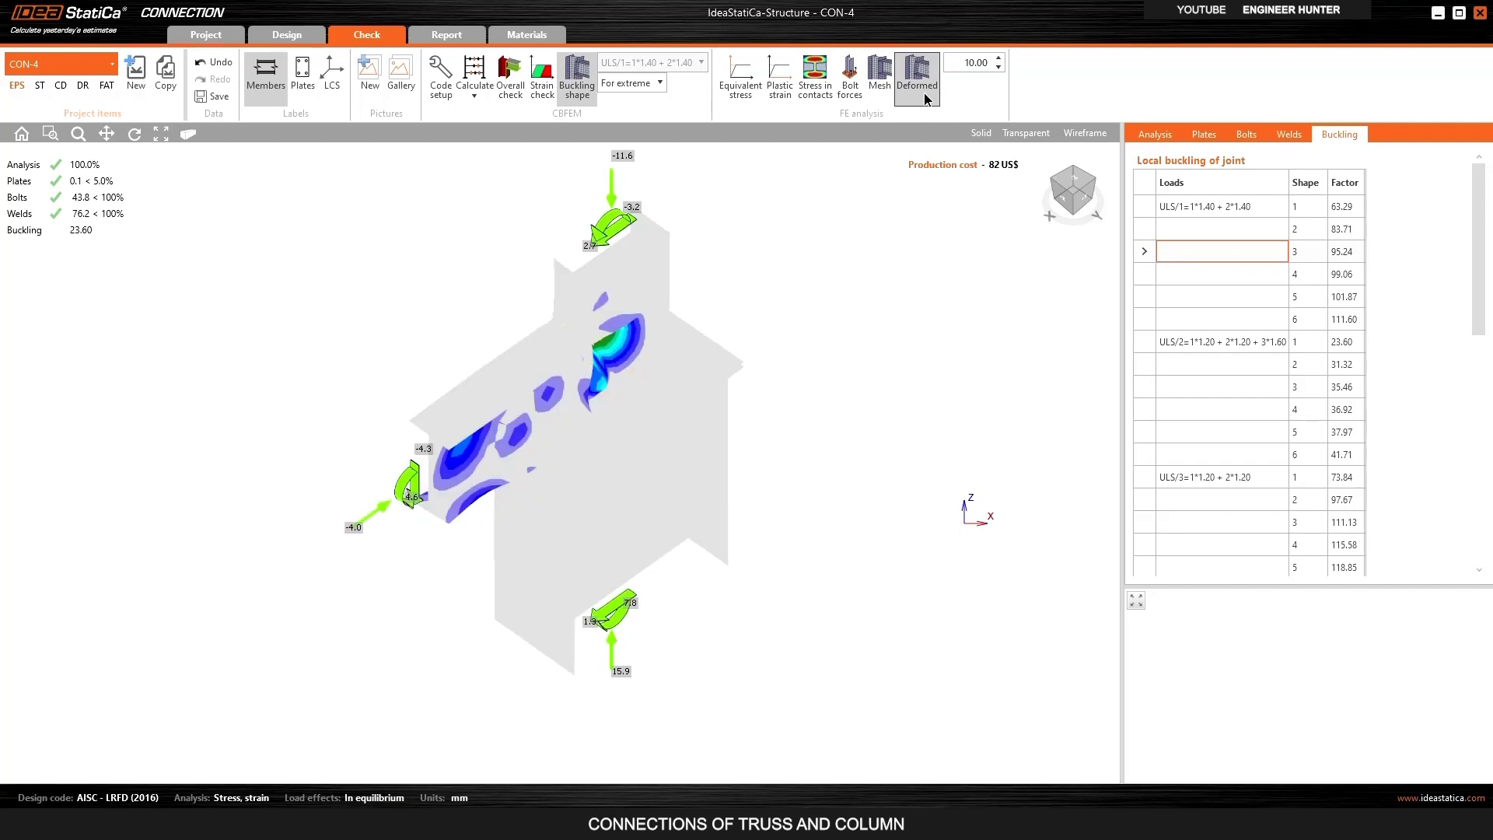
click(1076, 198)
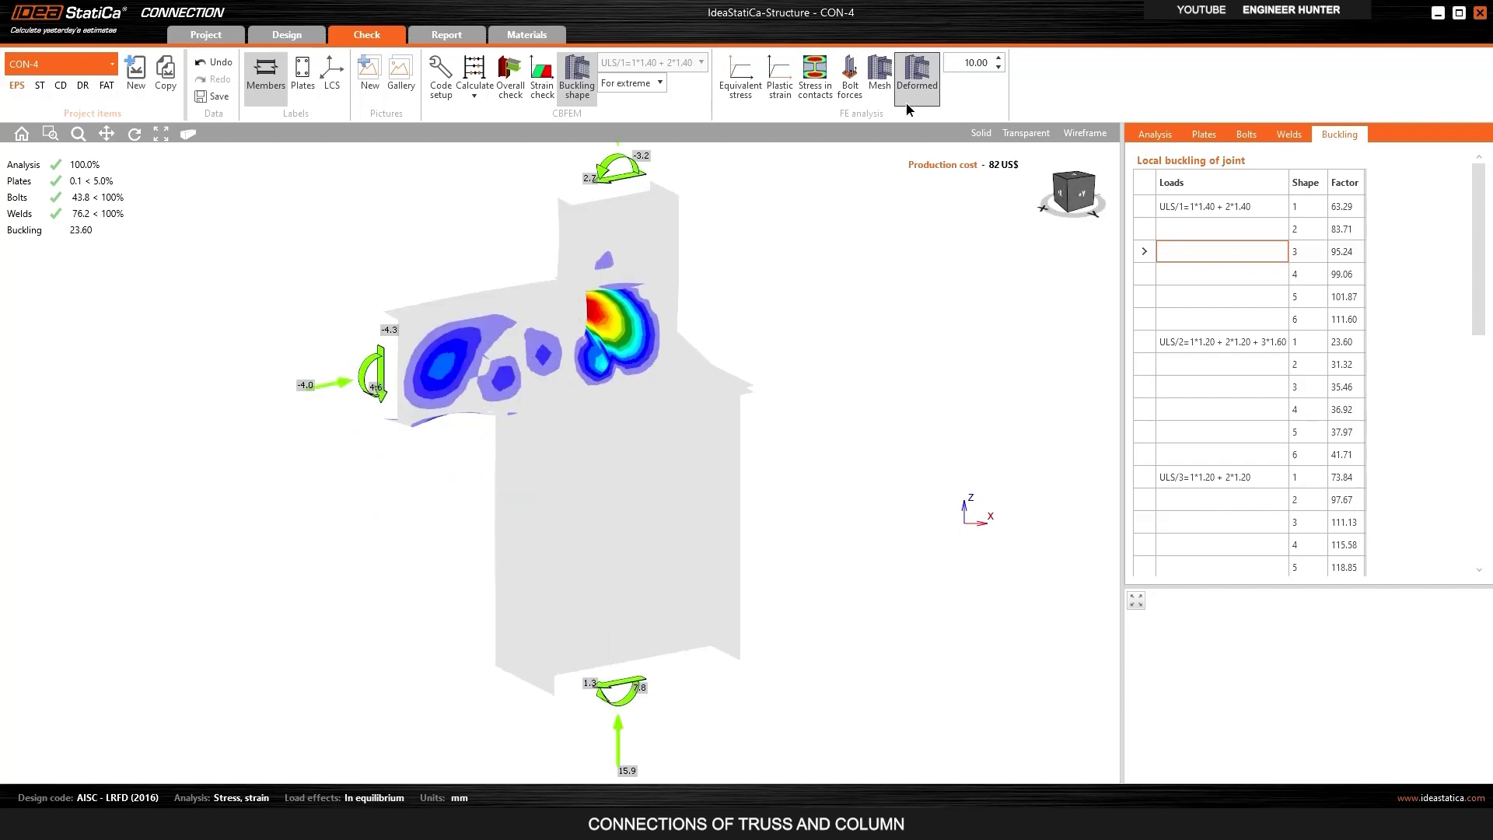
click(880, 78)
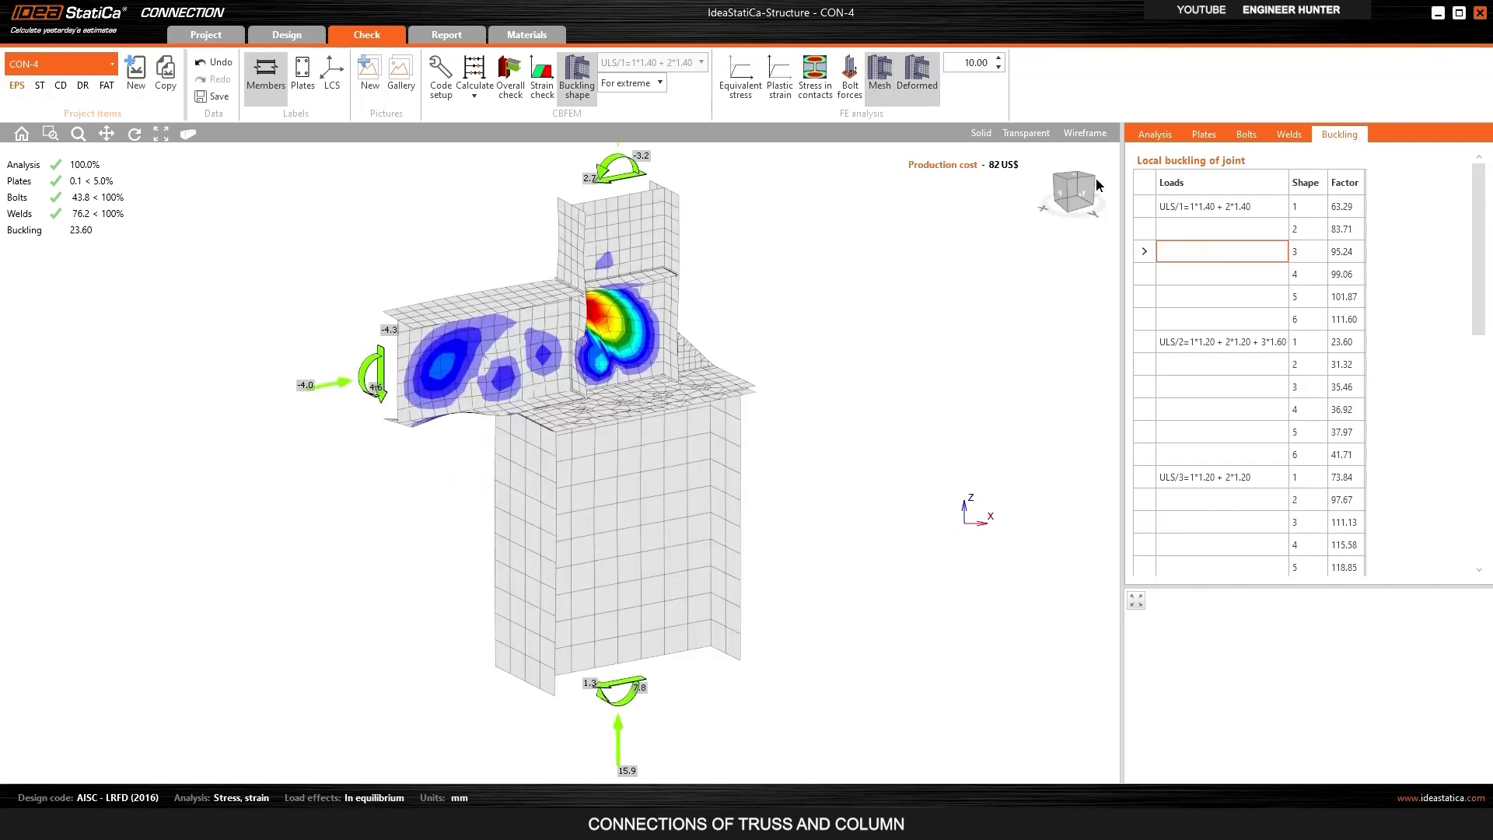
click(1073, 193)
click(1073, 193)
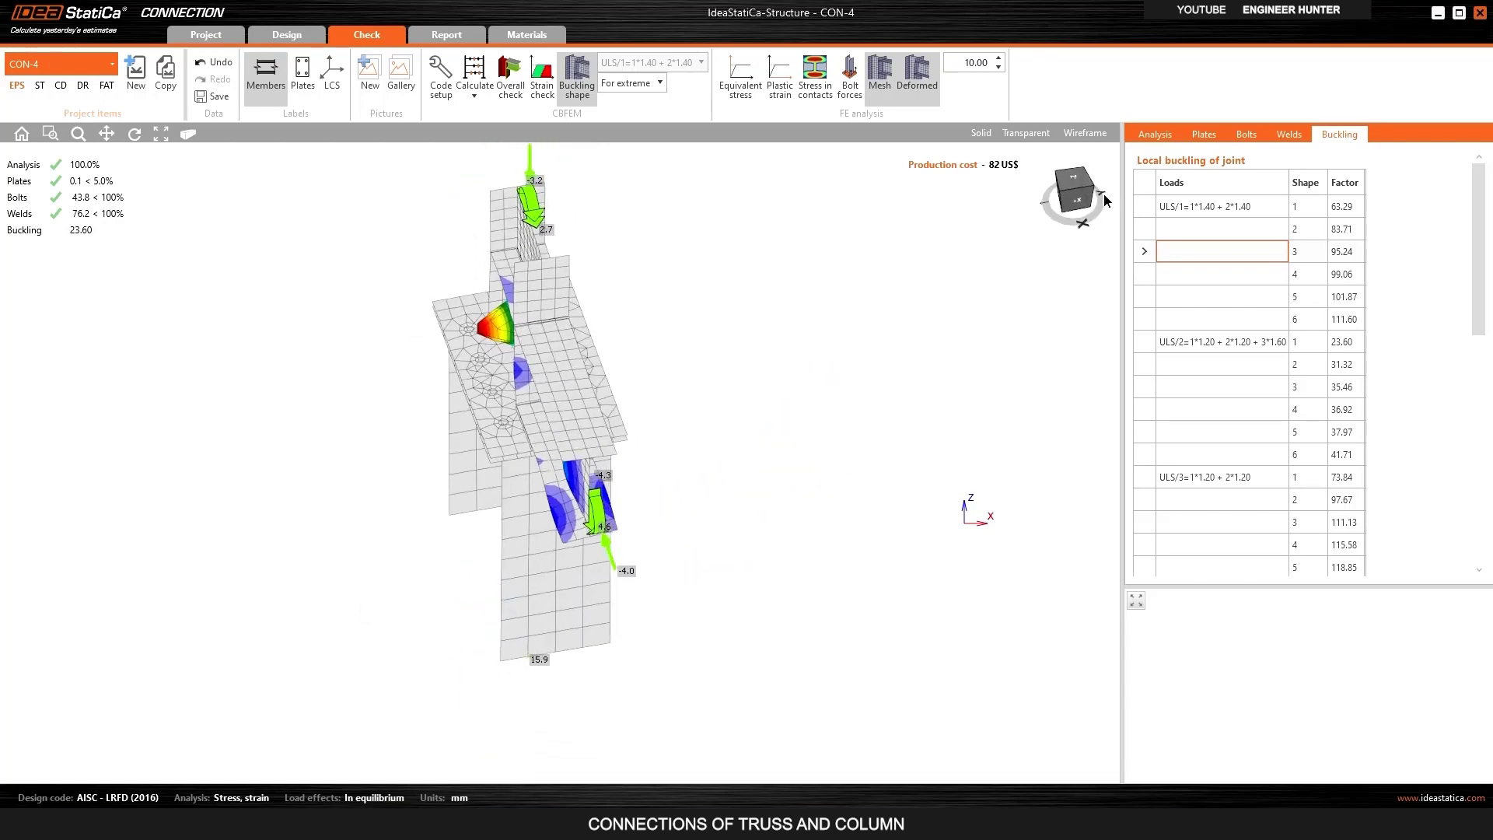
click(1070, 190)
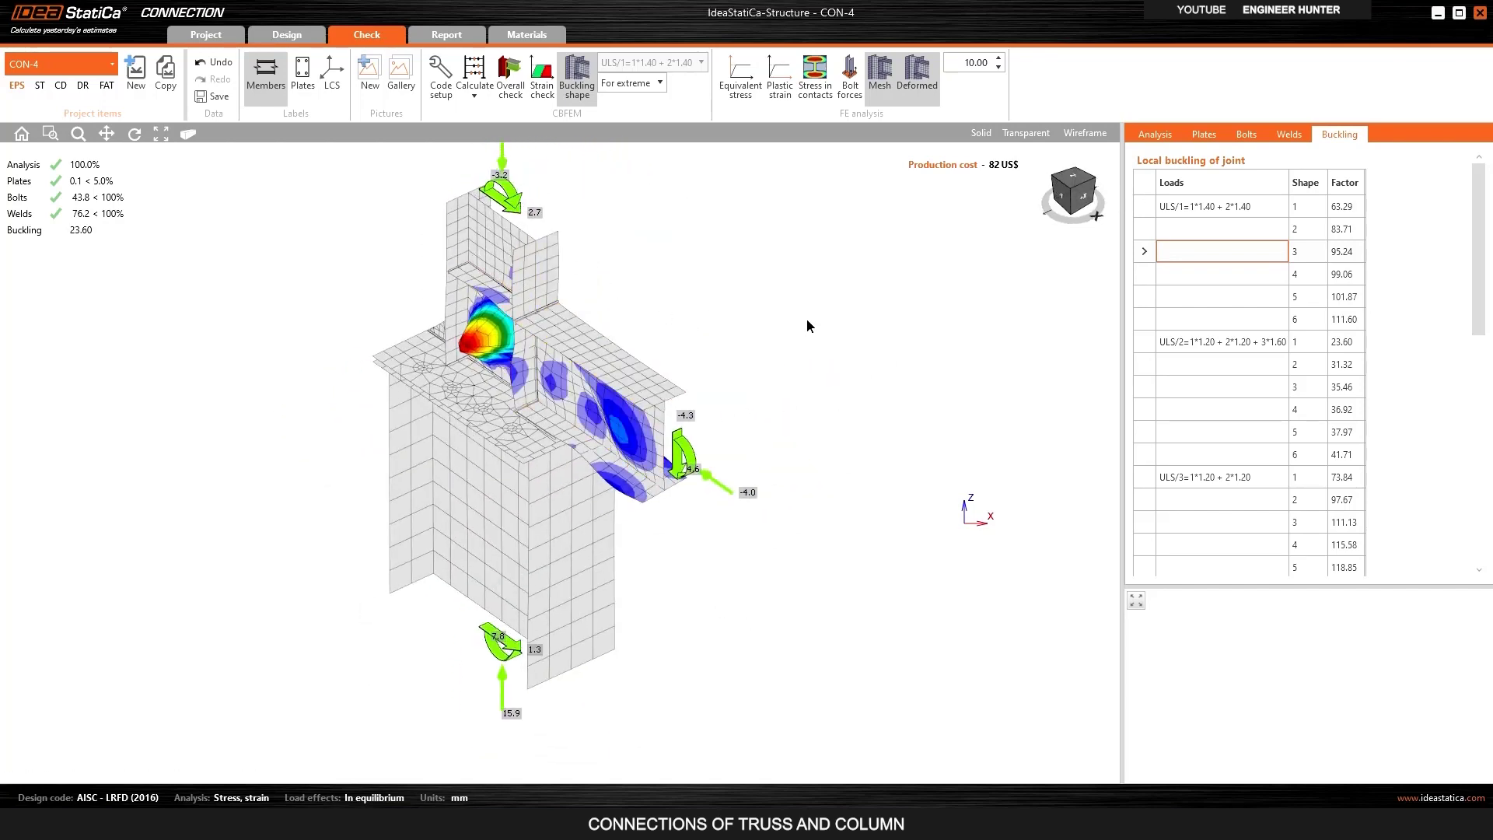
click(1067, 195)
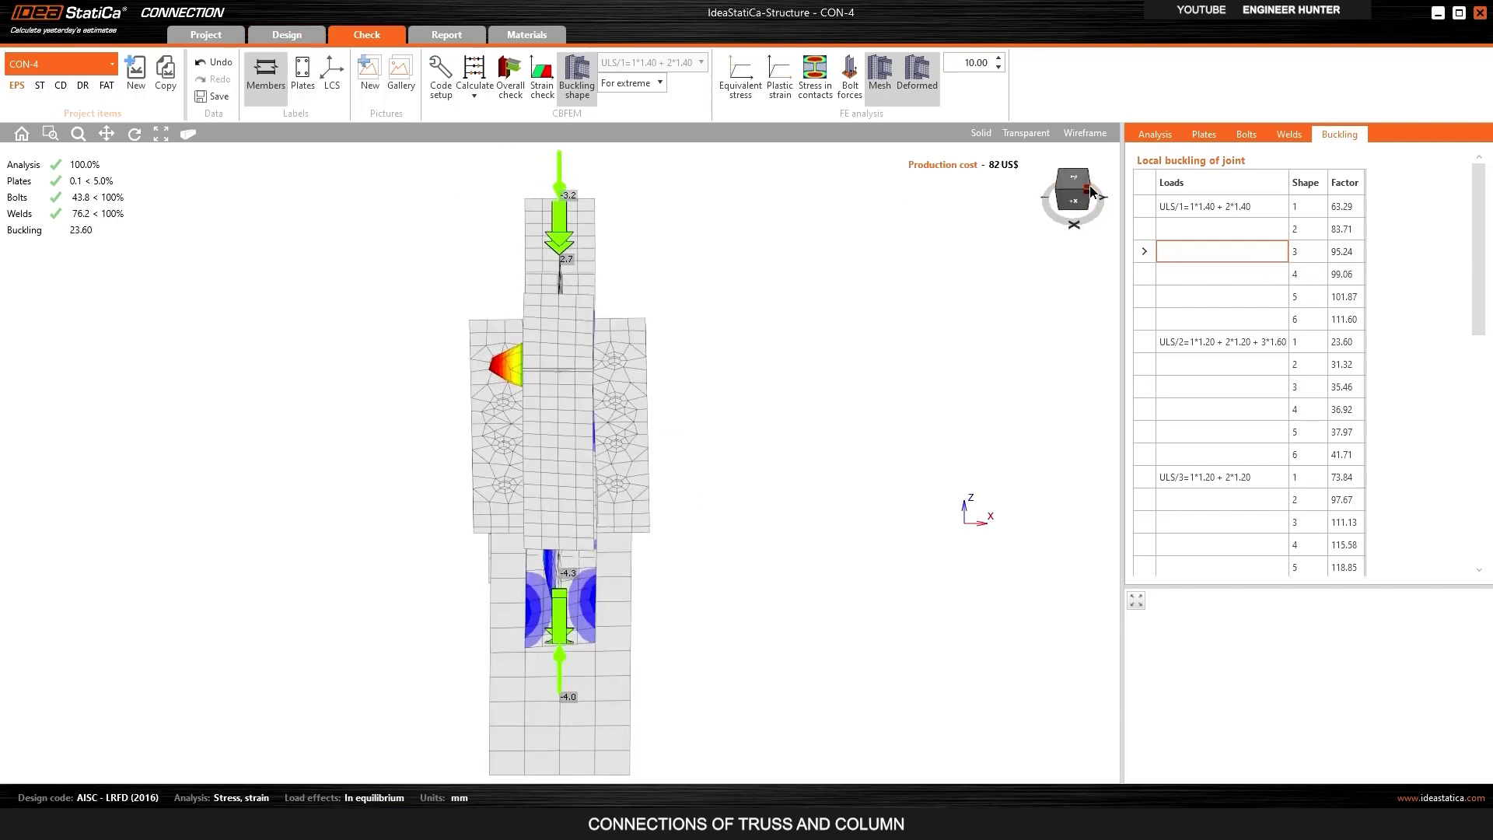
click(1091, 190)
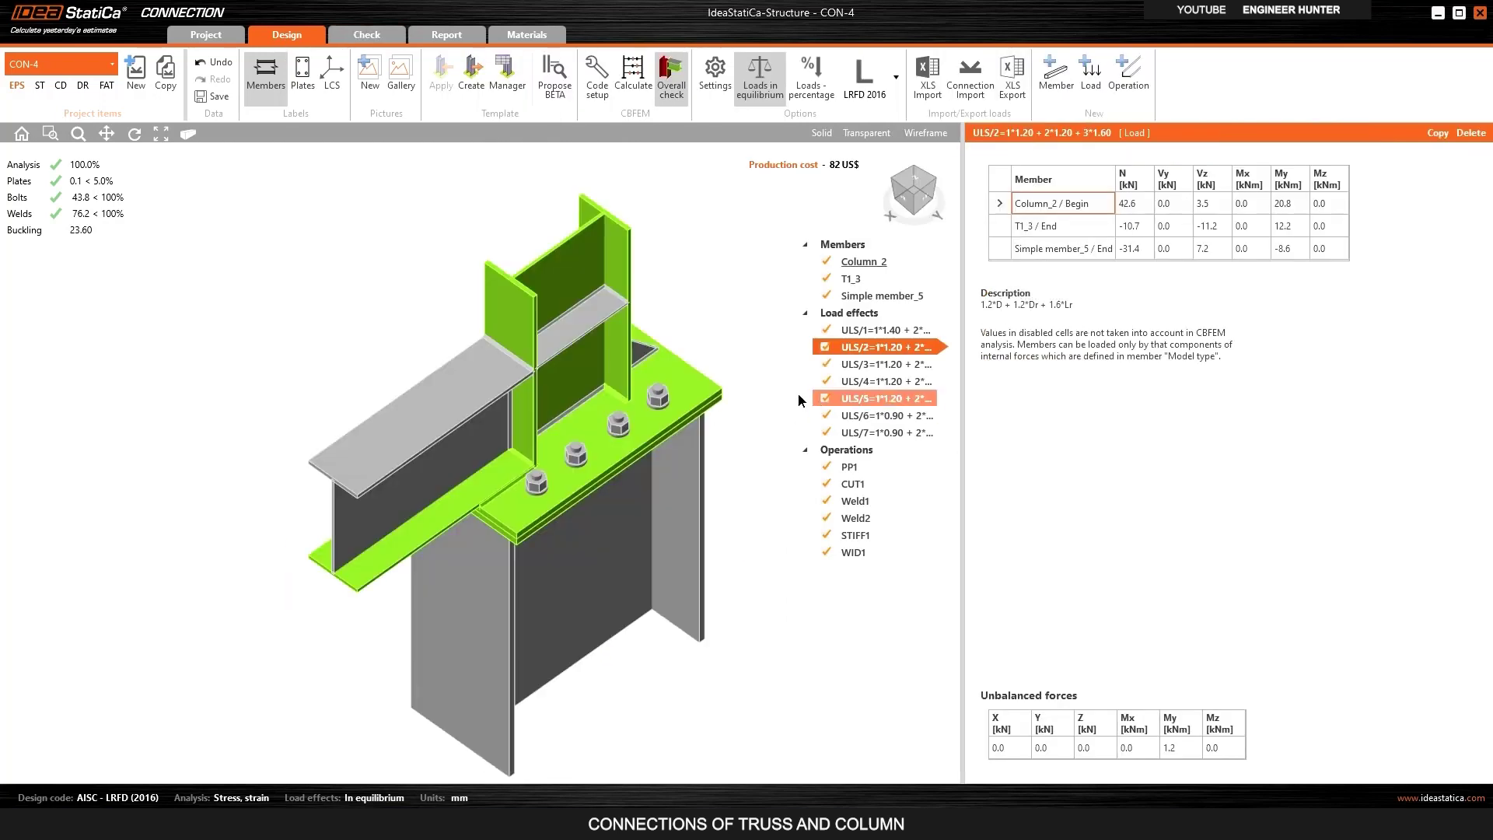
scroll(791, 328, down, 2)
click(900, 199)
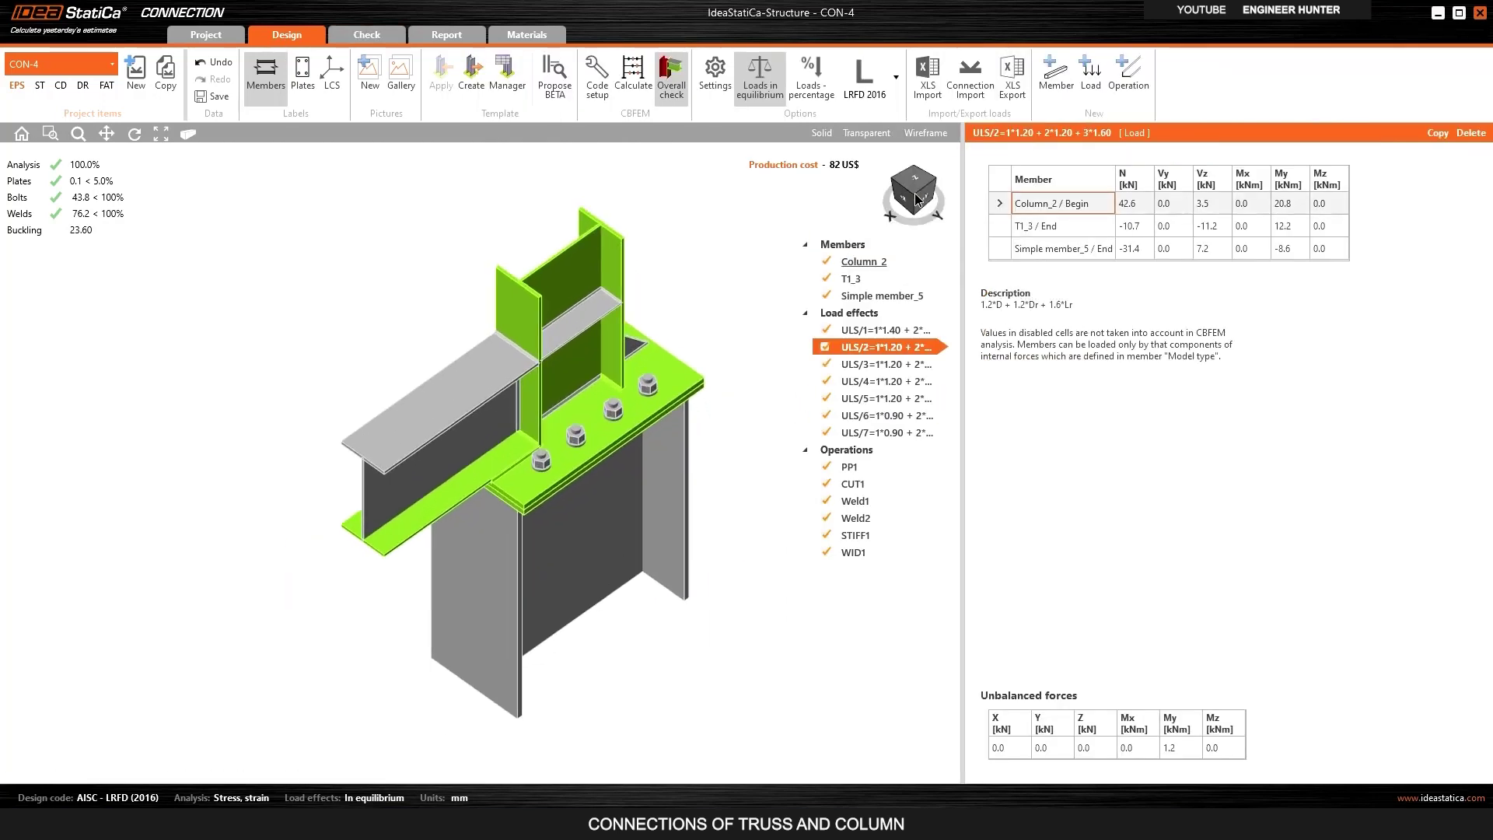
click(899, 185)
scroll(487, 536, down, 2)
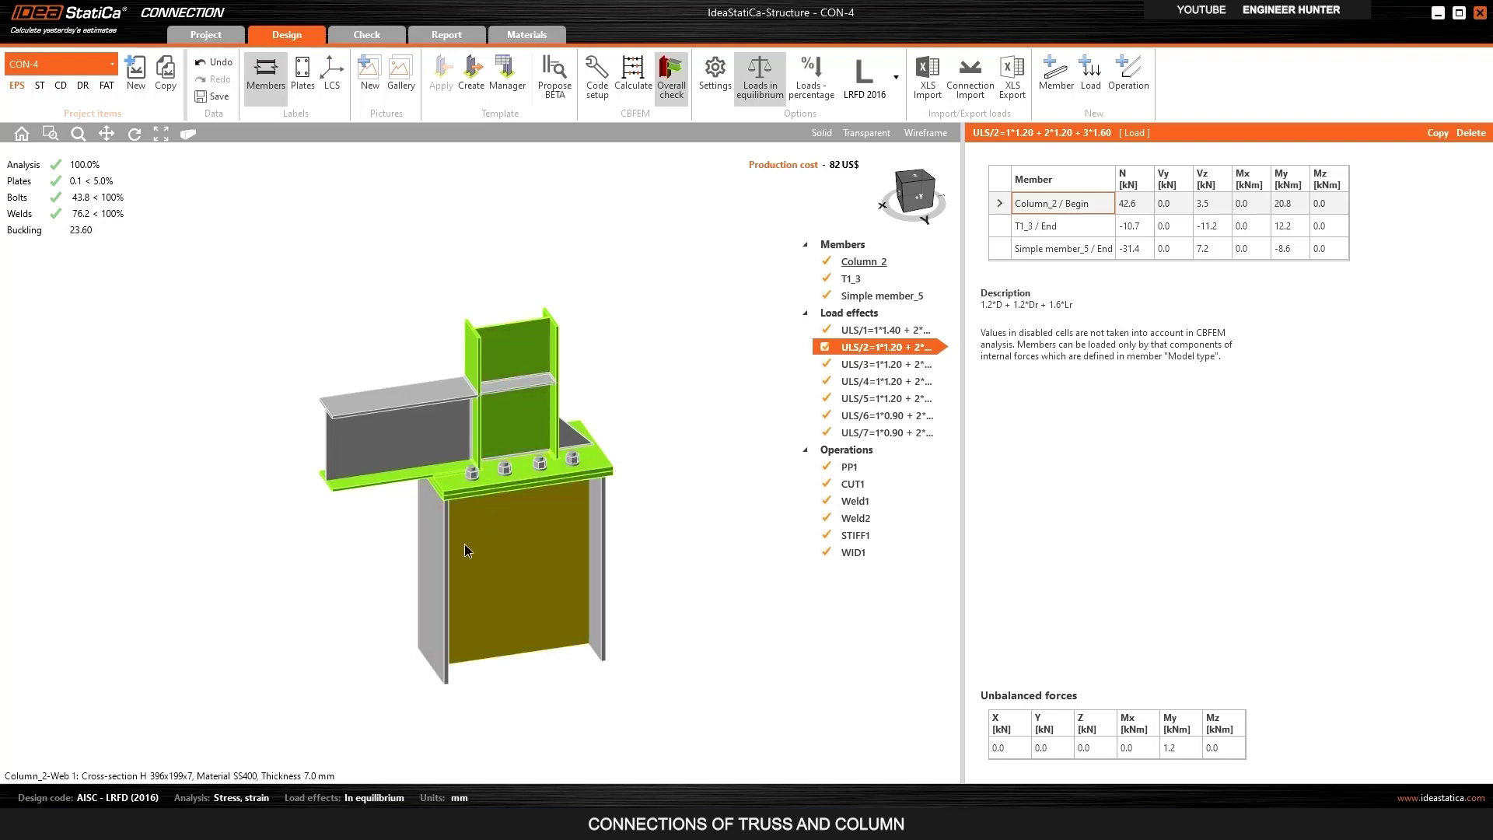
scroll(400, 493, up, 3)
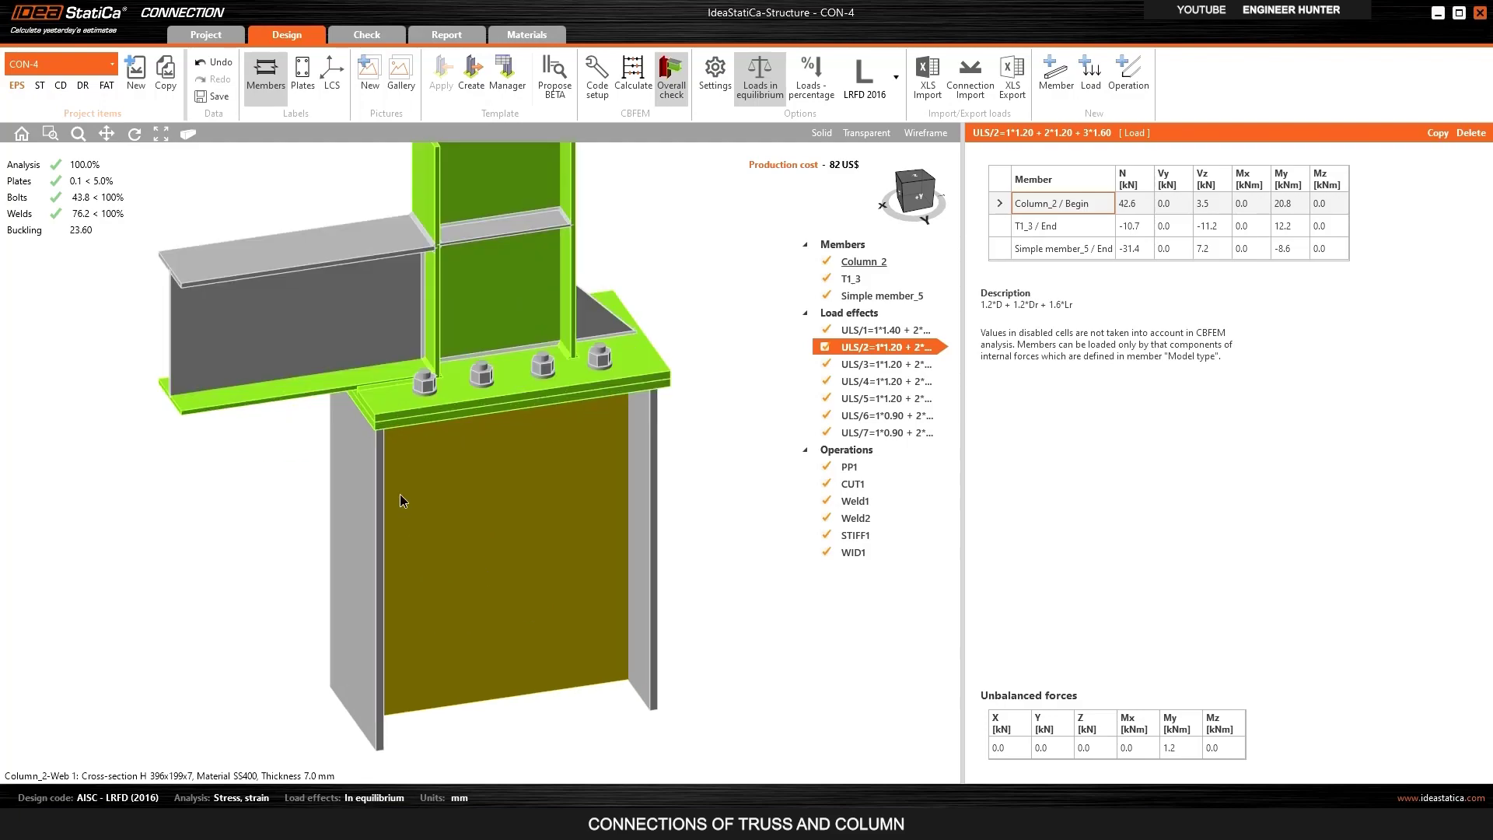
scroll(390, 478, down, 2)
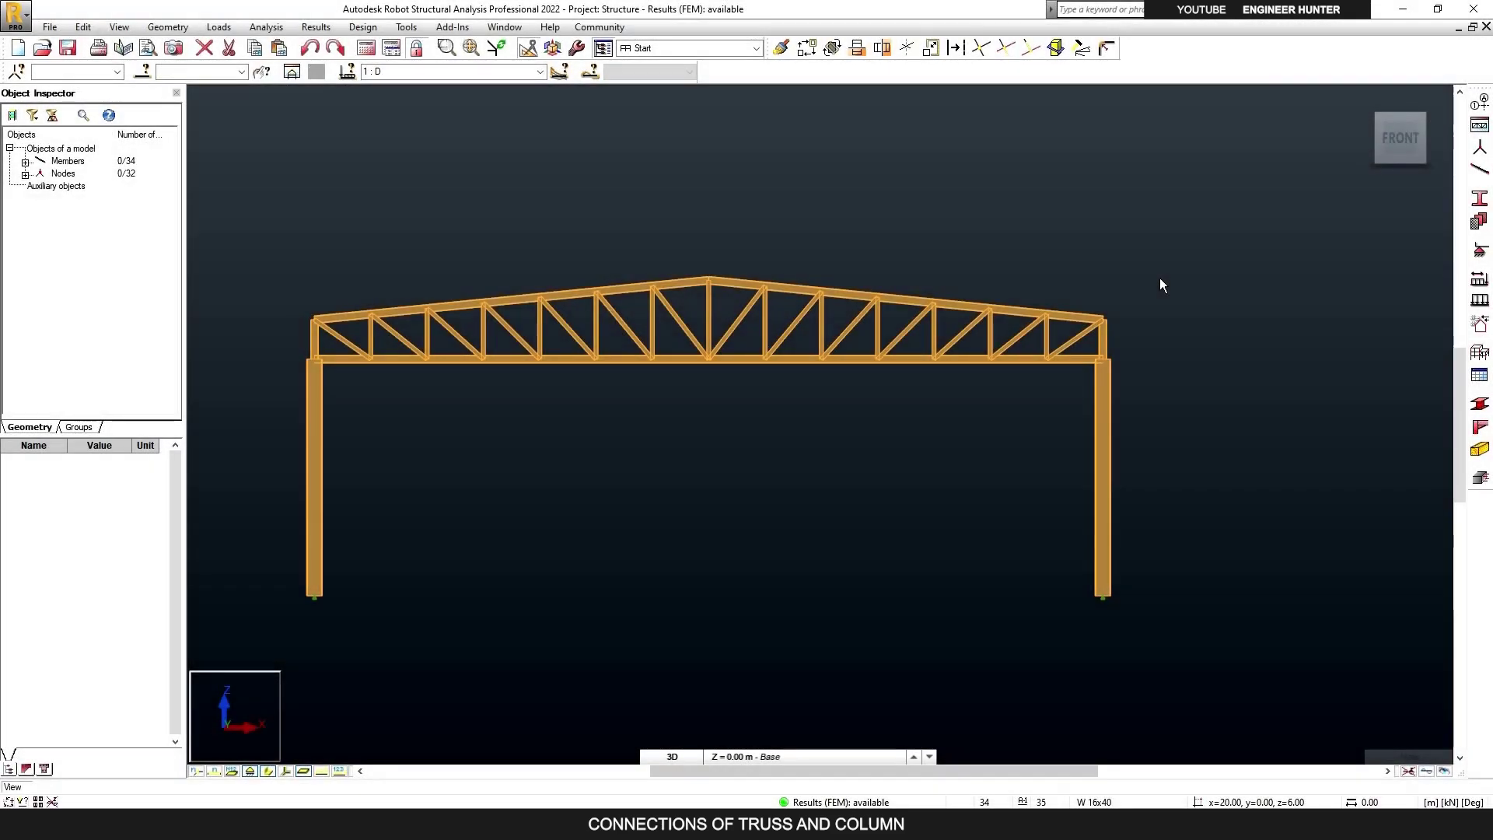
Switch to Robot Structural Analysis and delete the short vertical end member above each of the two columns.
scroll(1176, 333, up, 2)
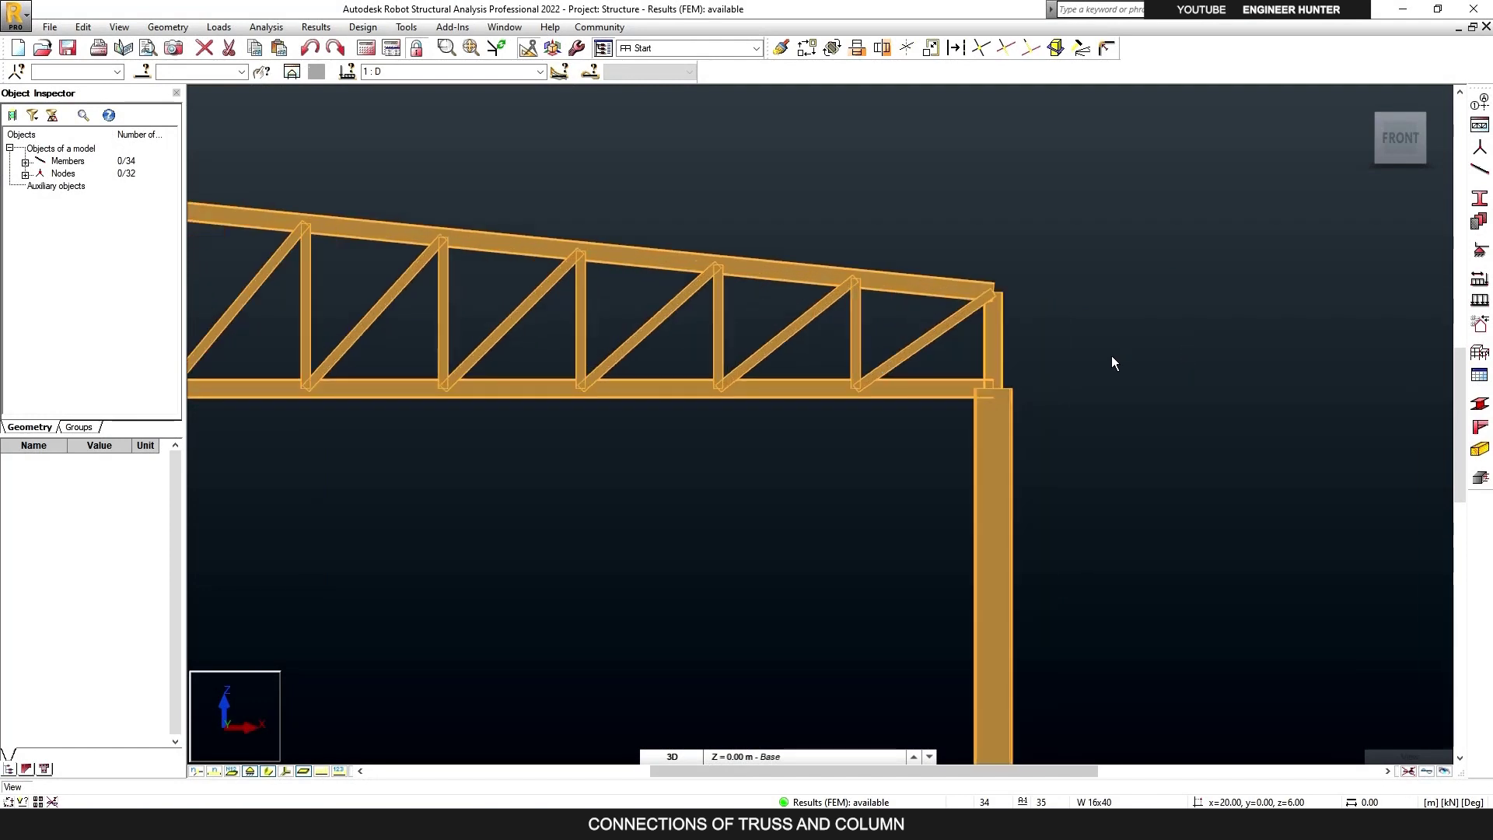
click(1002, 343)
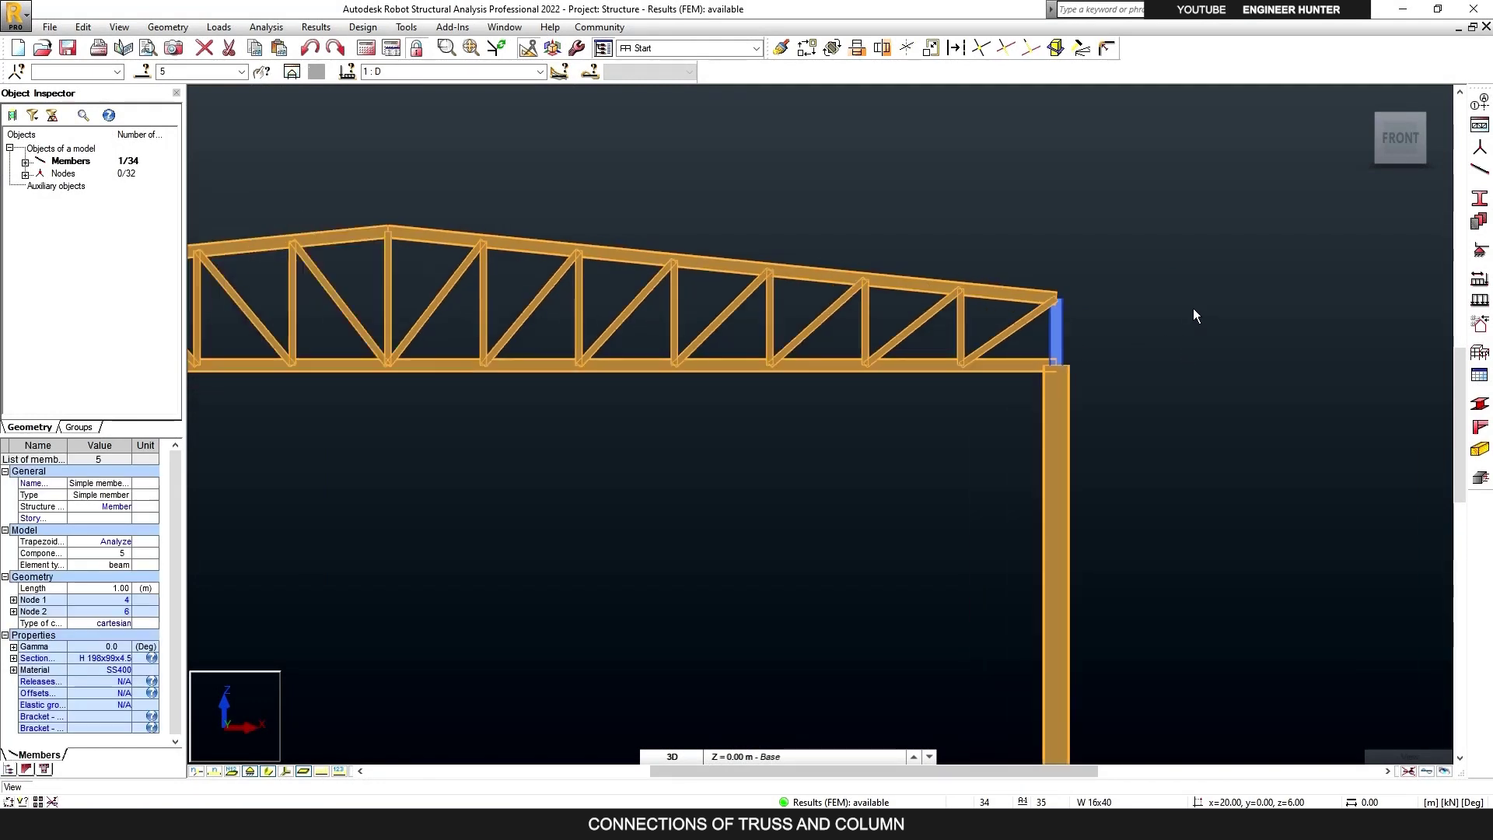
key(Delete)
click(797, 450)
scroll(1221, 398, down, 2)
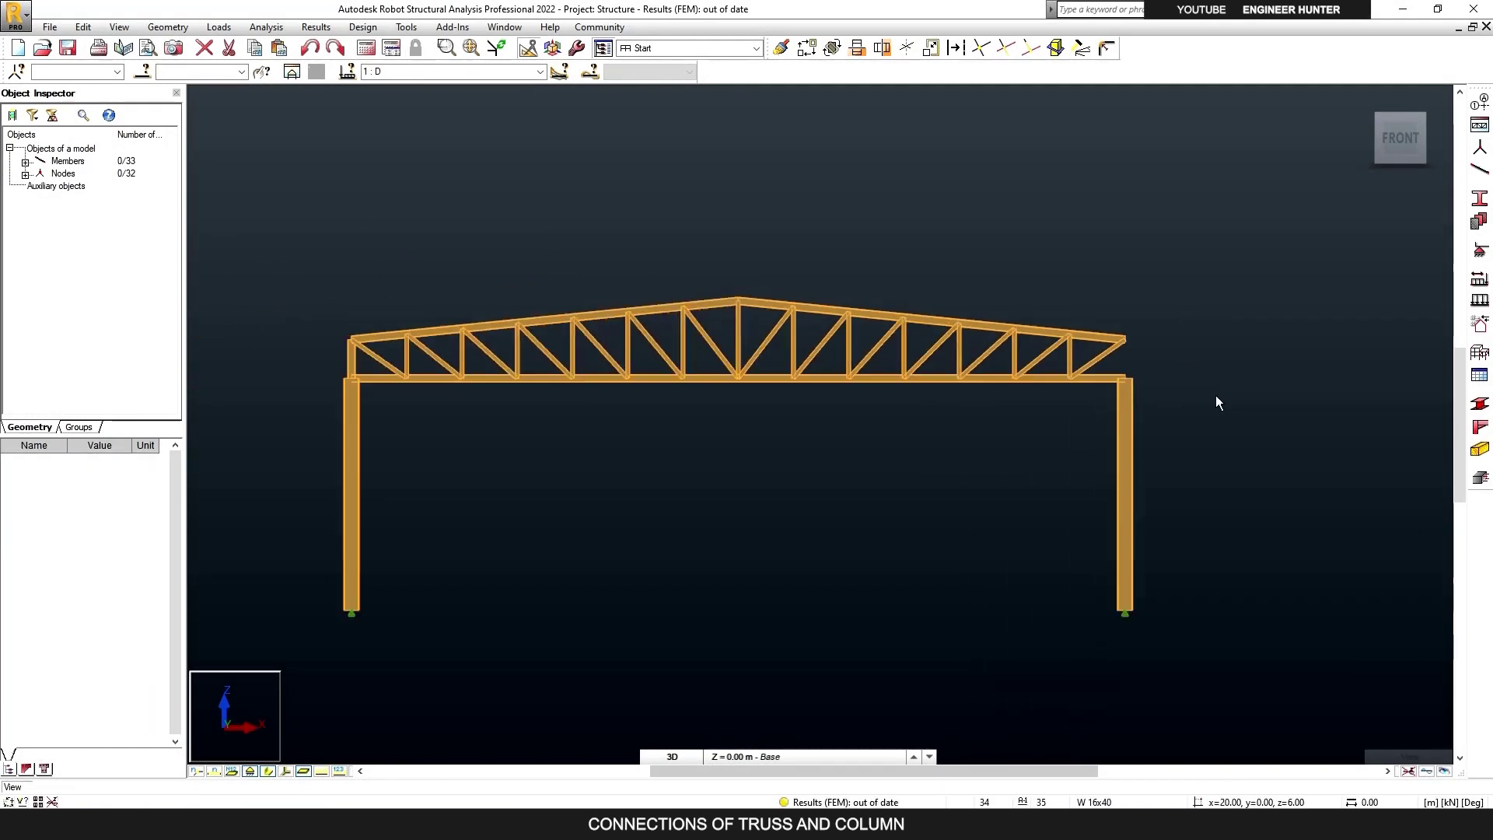
scroll(303, 352, up, 2)
click(361, 367)
key(Delete)
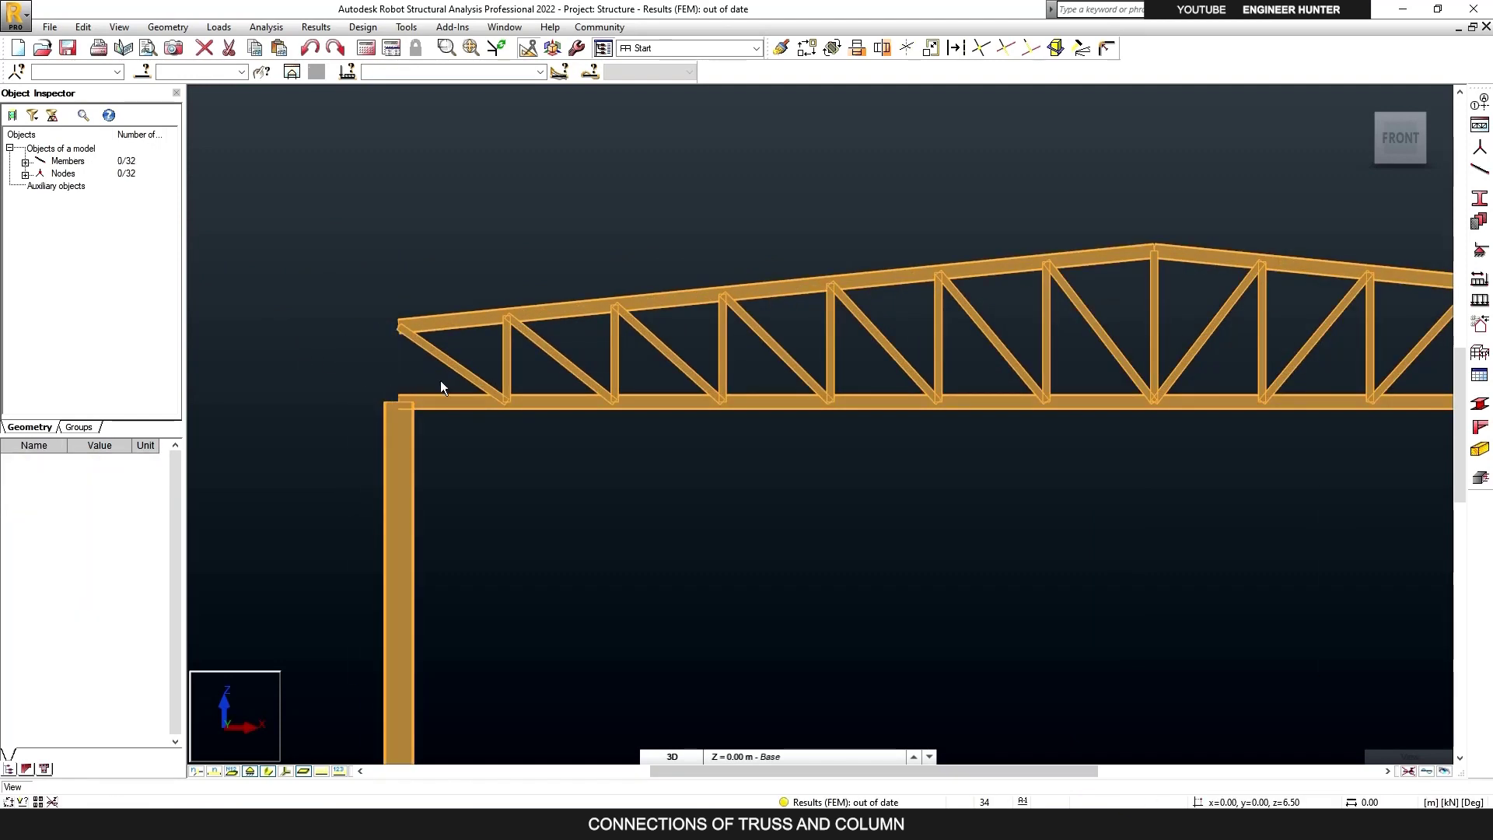
scroll(554, 227, down, 2)
scroll(945, 168, down, 2)
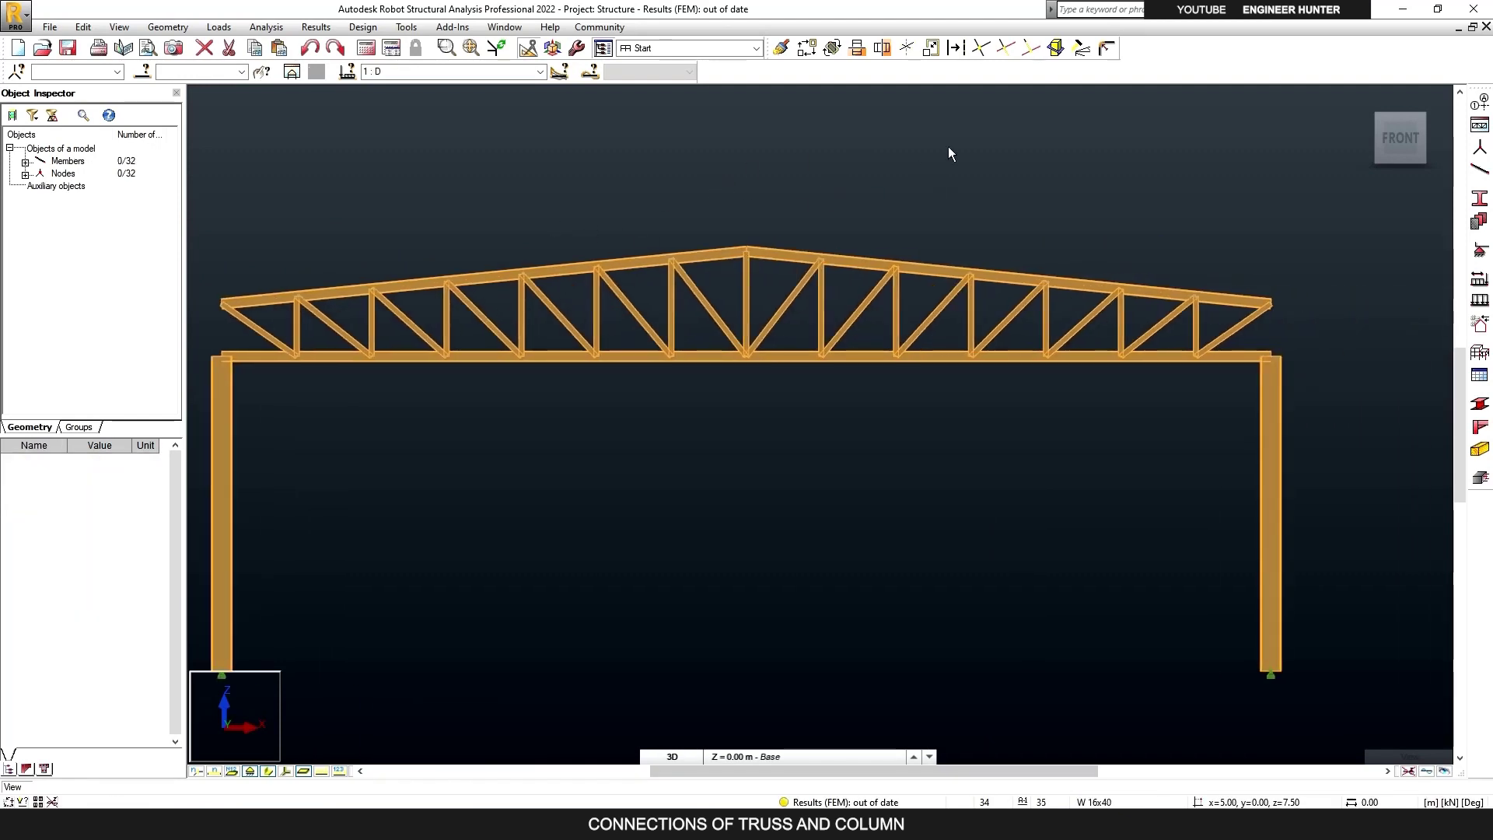
Extend the upper ends of both columns to the two sloping top chord members.
scroll(1204, 295, up, 1)
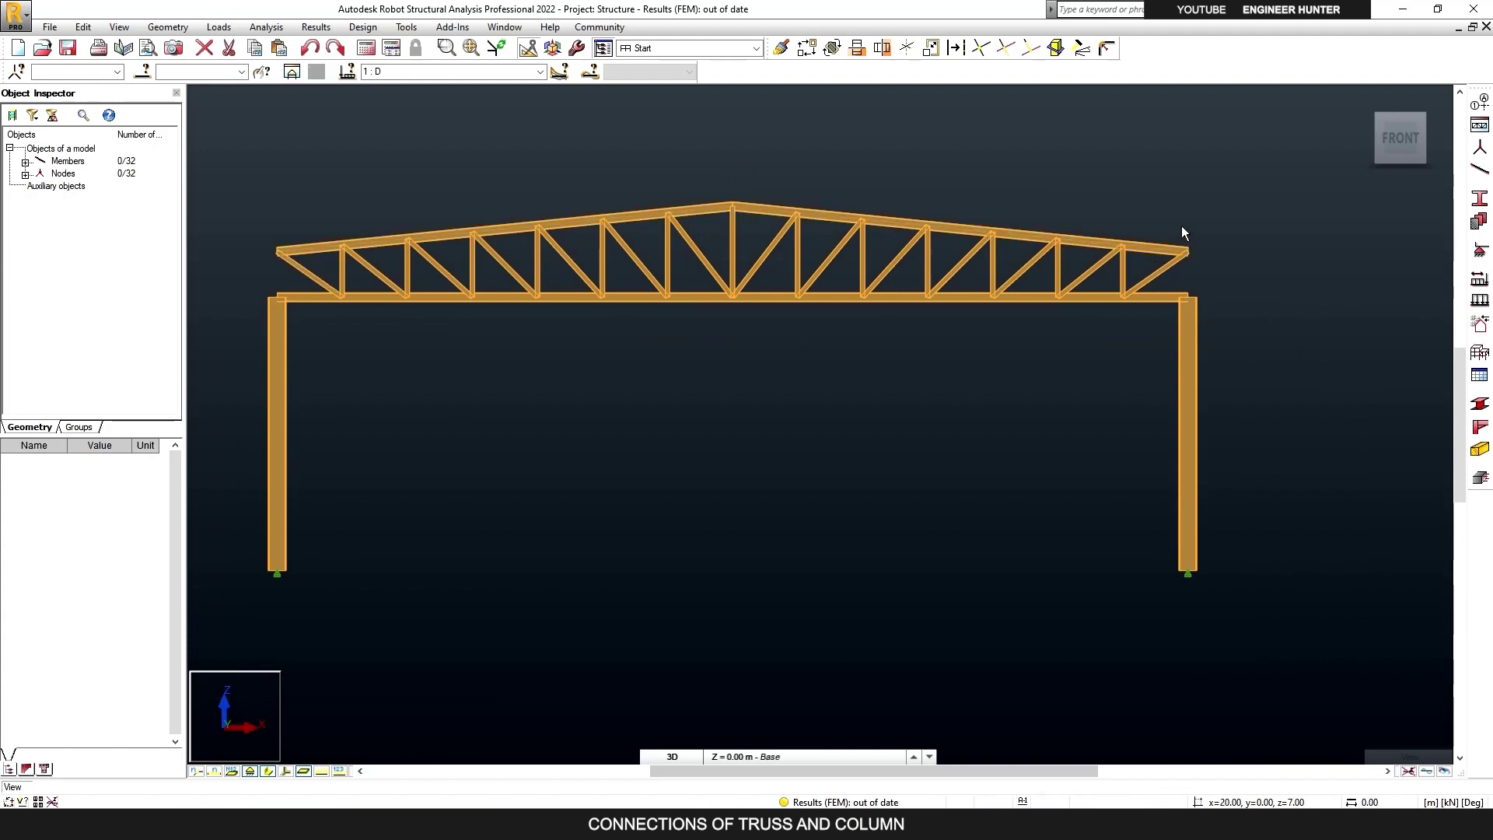
click(1031, 49)
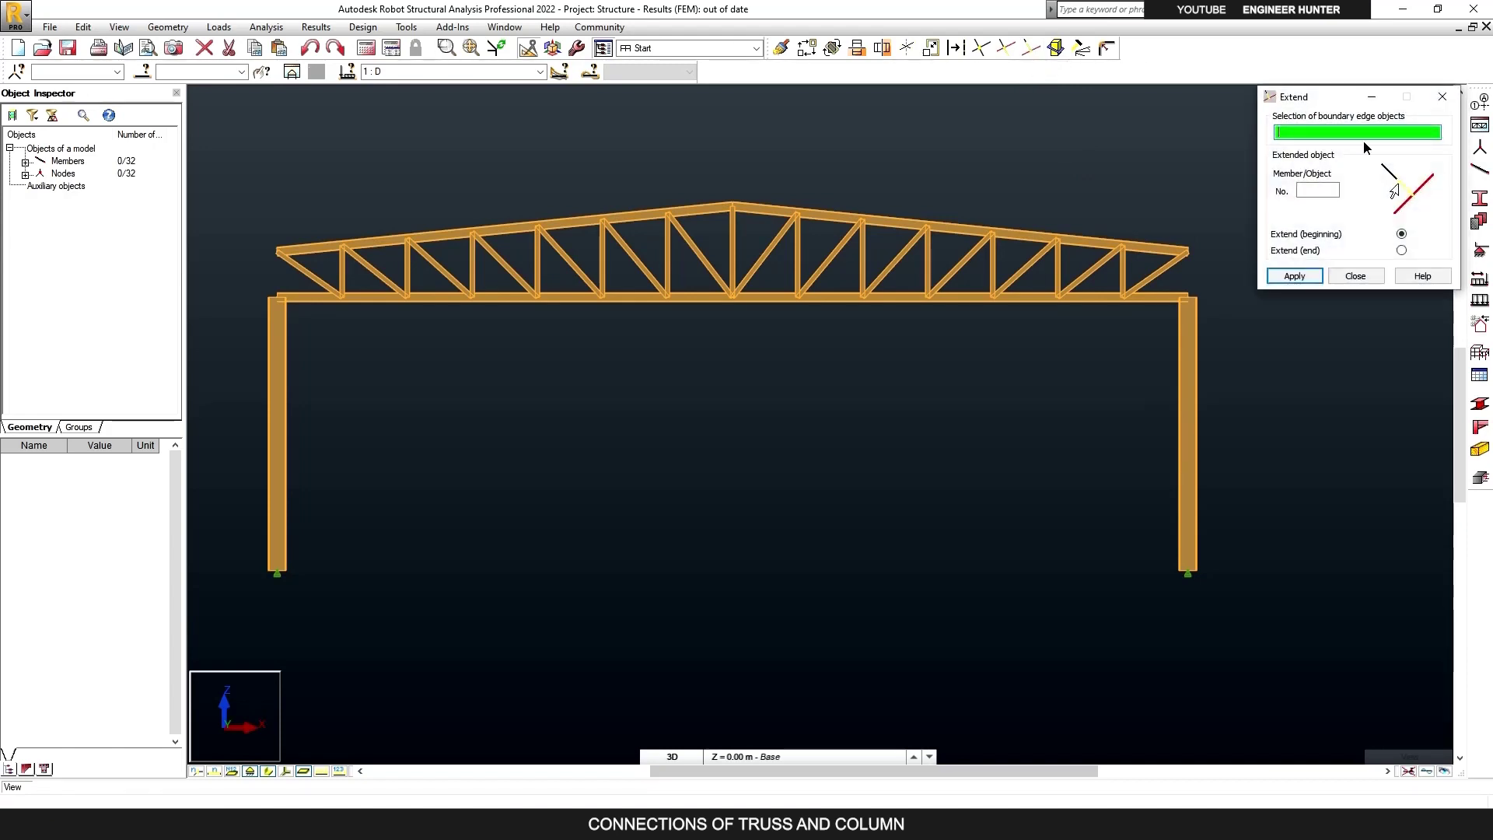
click(1156, 243)
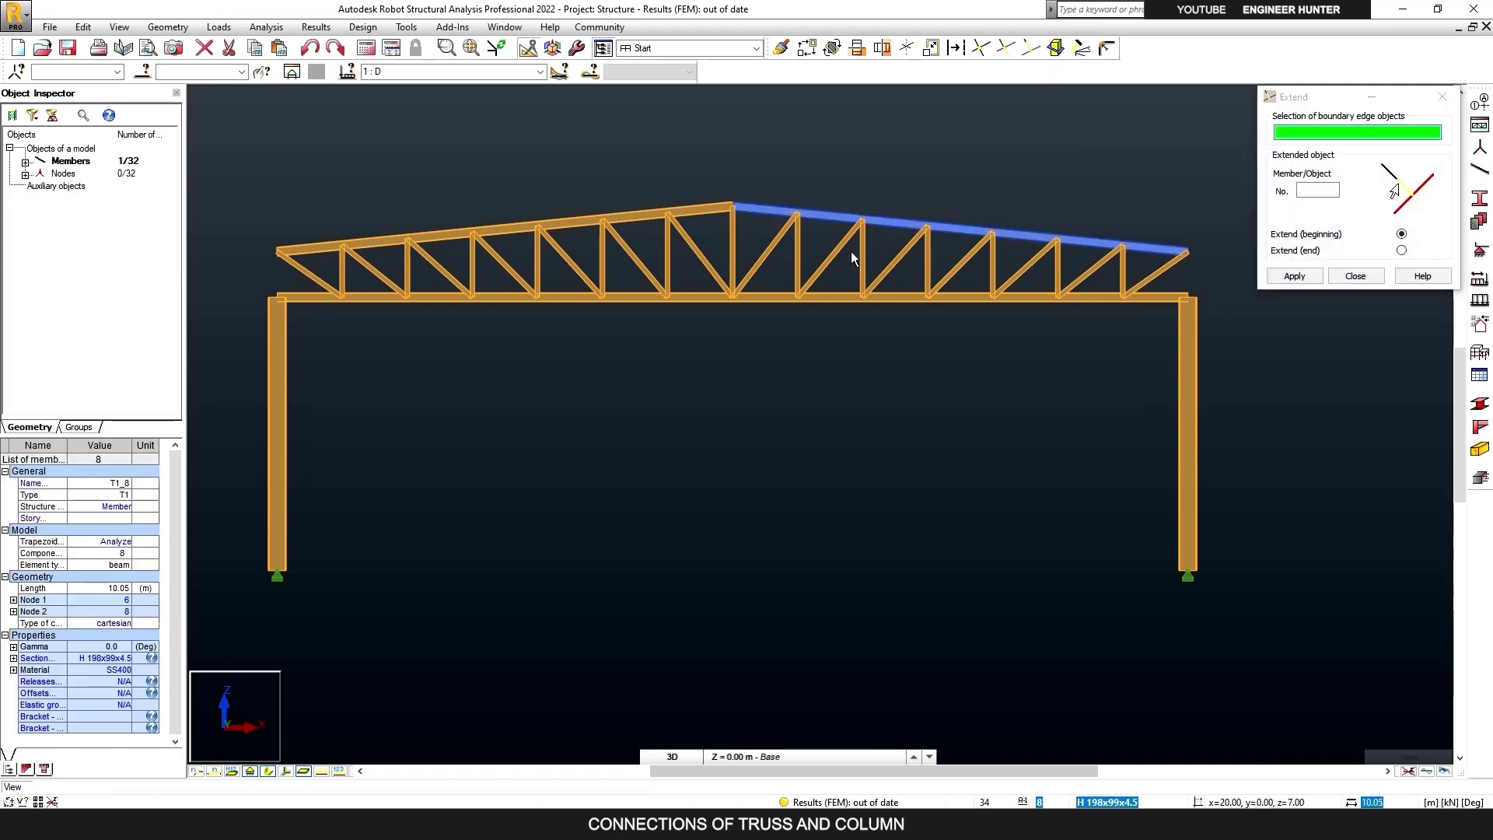
ctrl+click(507, 225)
click(1318, 191)
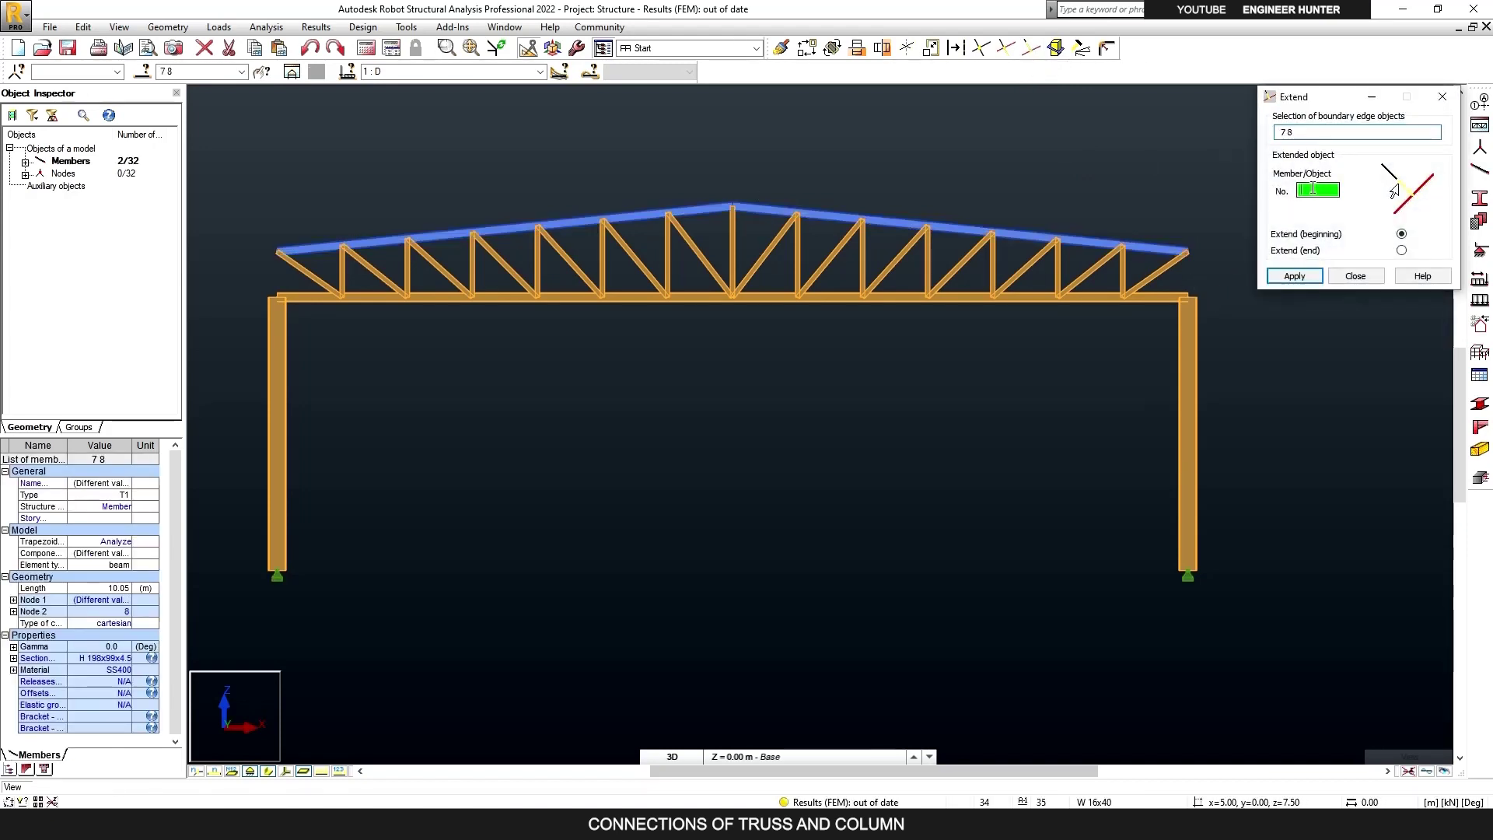
click(271, 330)
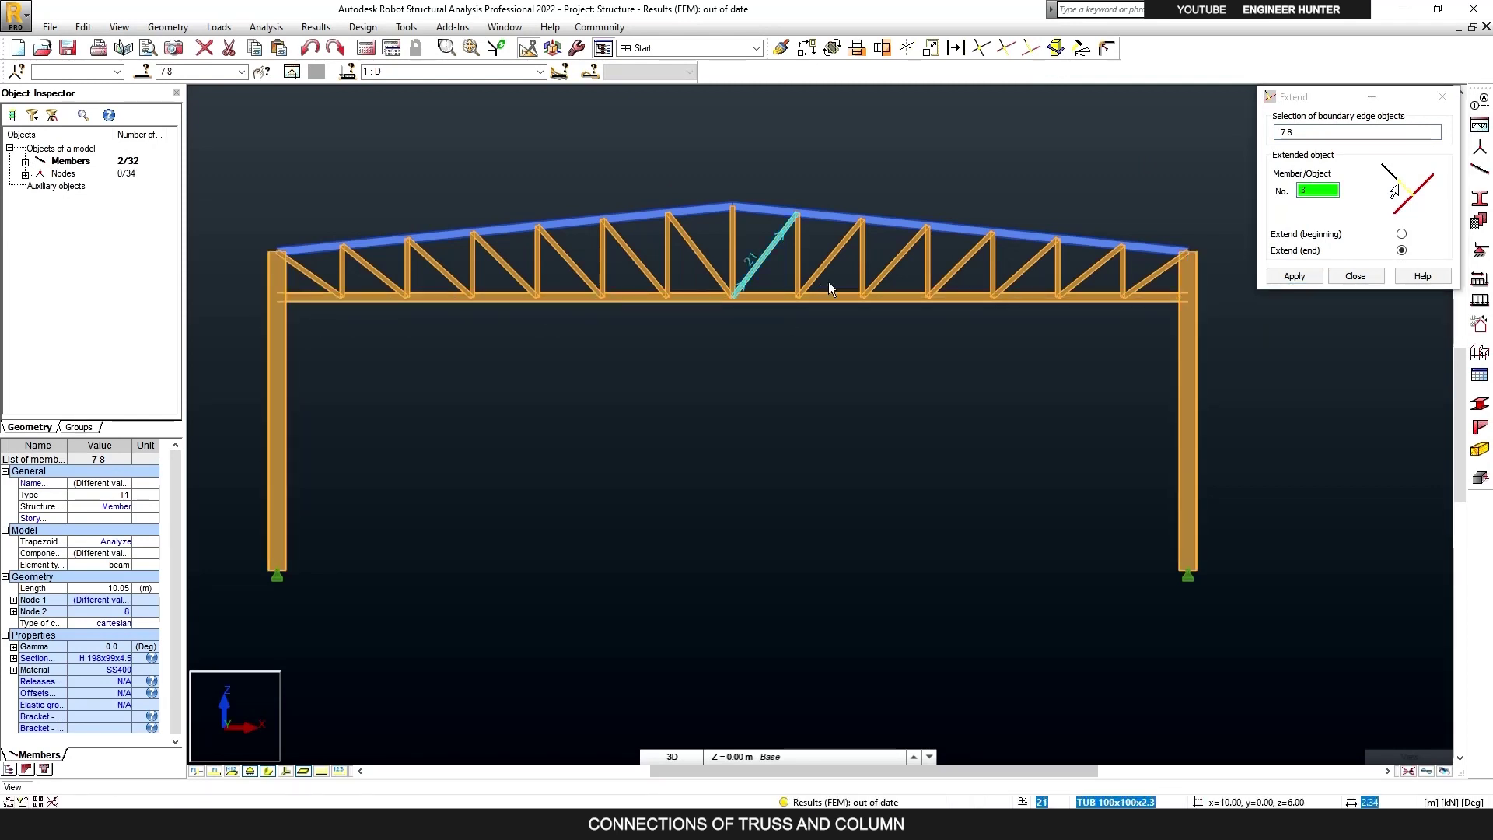
click(1190, 303)
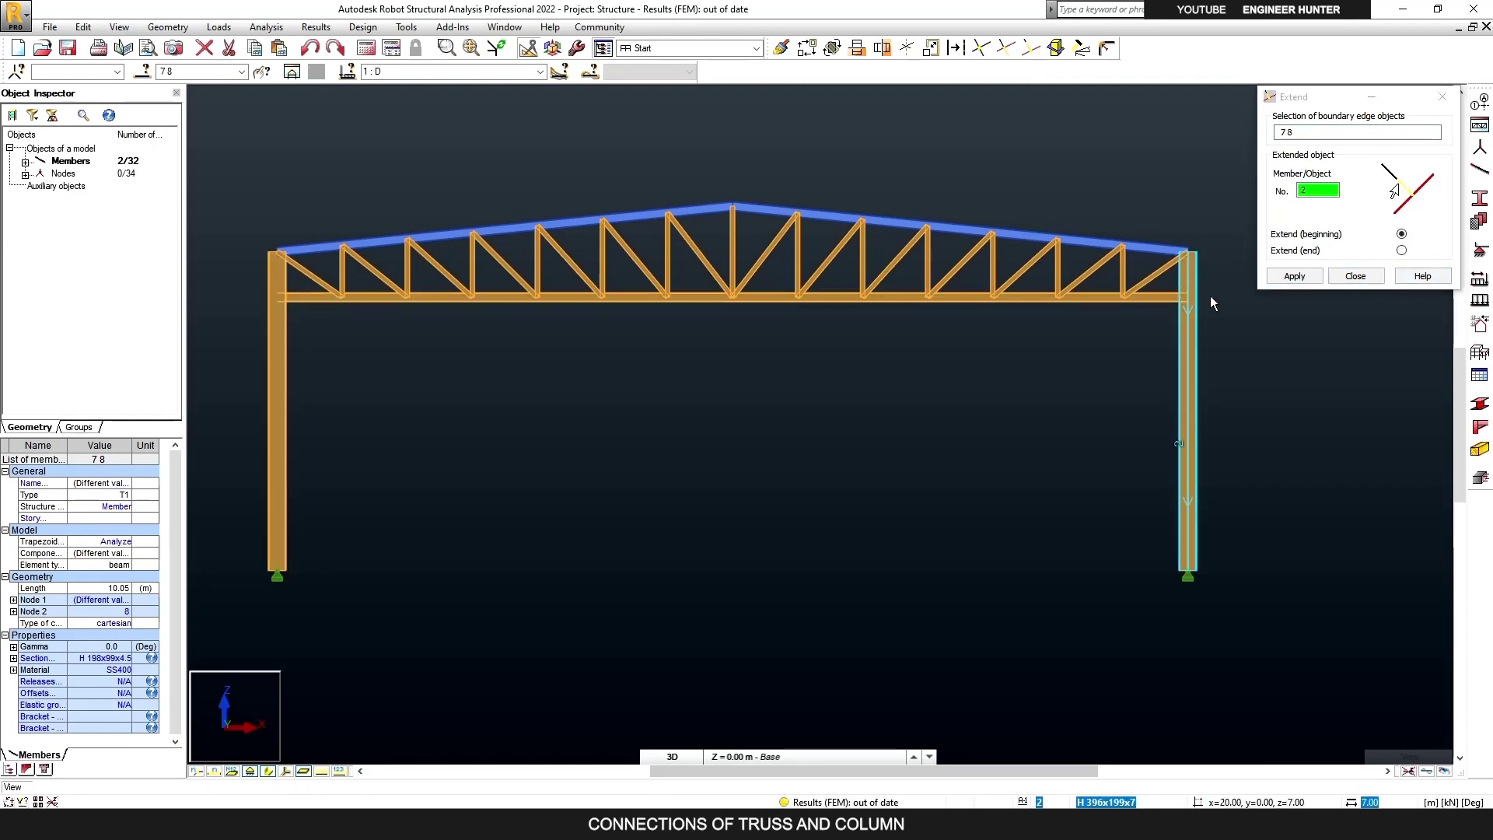
click(1355, 277)
Check the nodes where the right column meets the truss chords, and run the calculations for the modified frame.
scroll(1159, 375, down, 2)
scroll(1201, 294, up, 4)
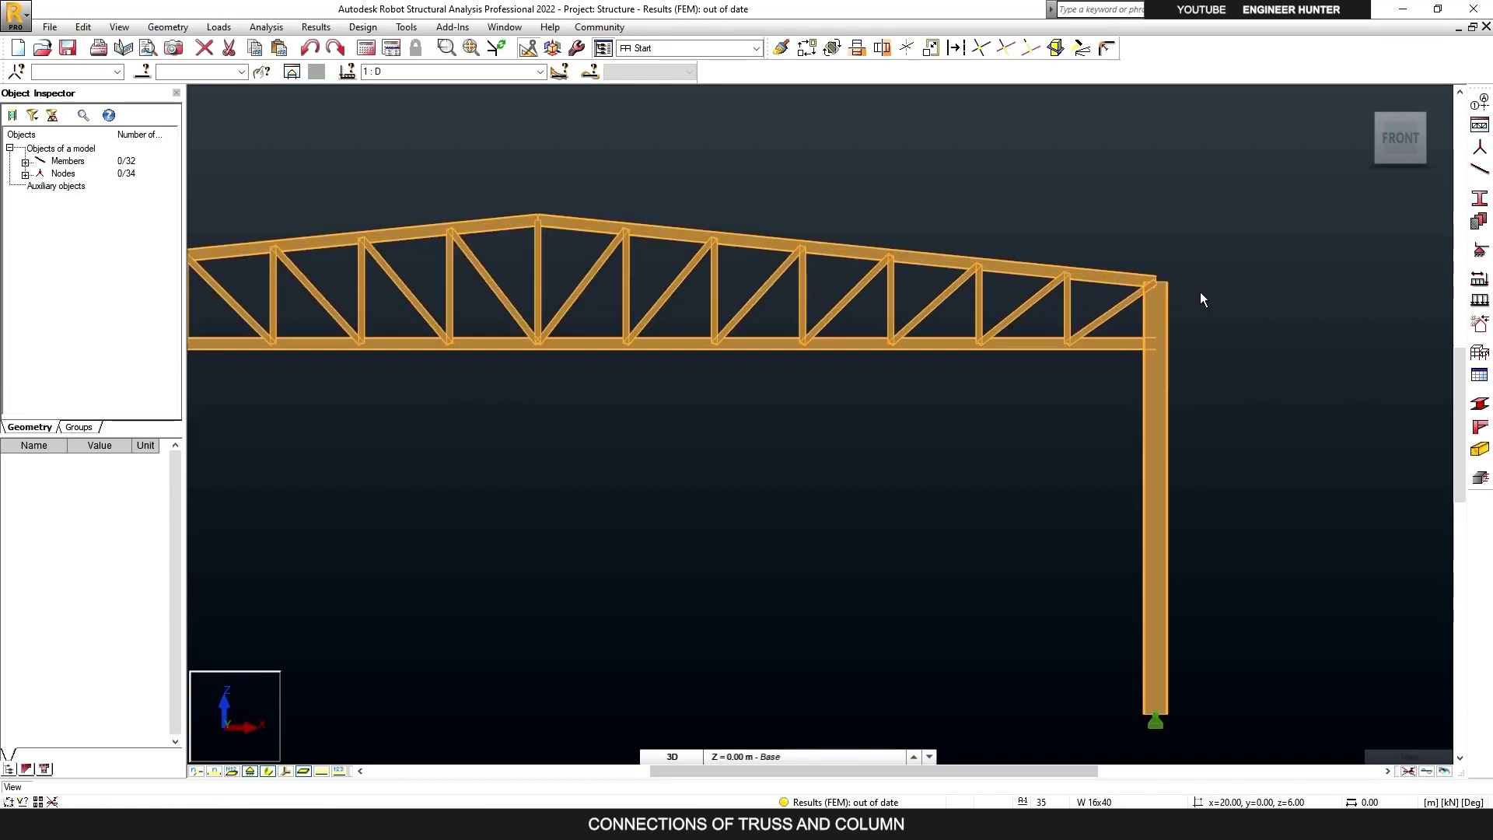
drag(1061, 215, 1207, 295)
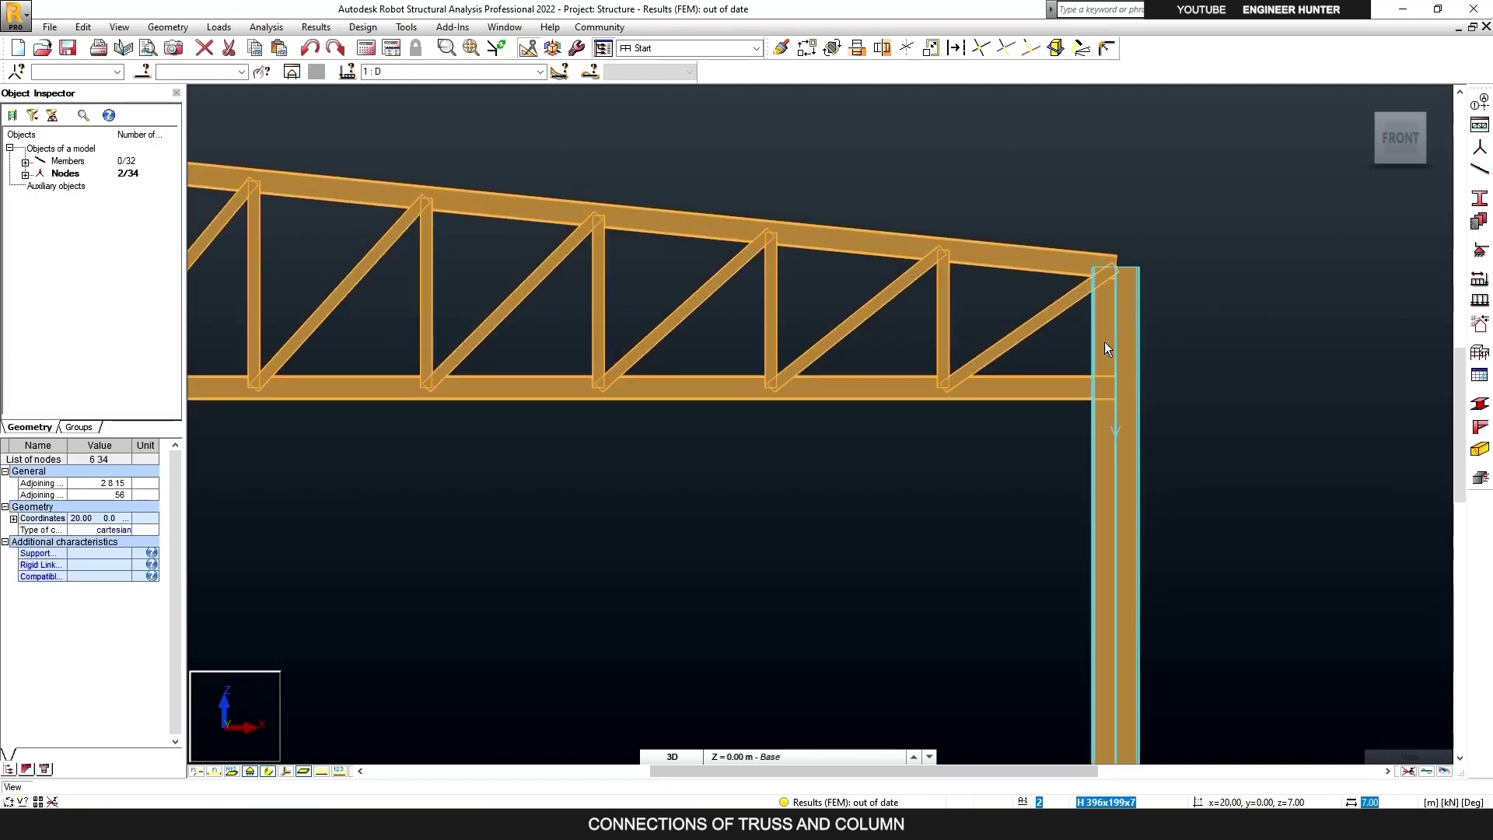
drag(1063, 360, 1174, 377)
click(1147, 364)
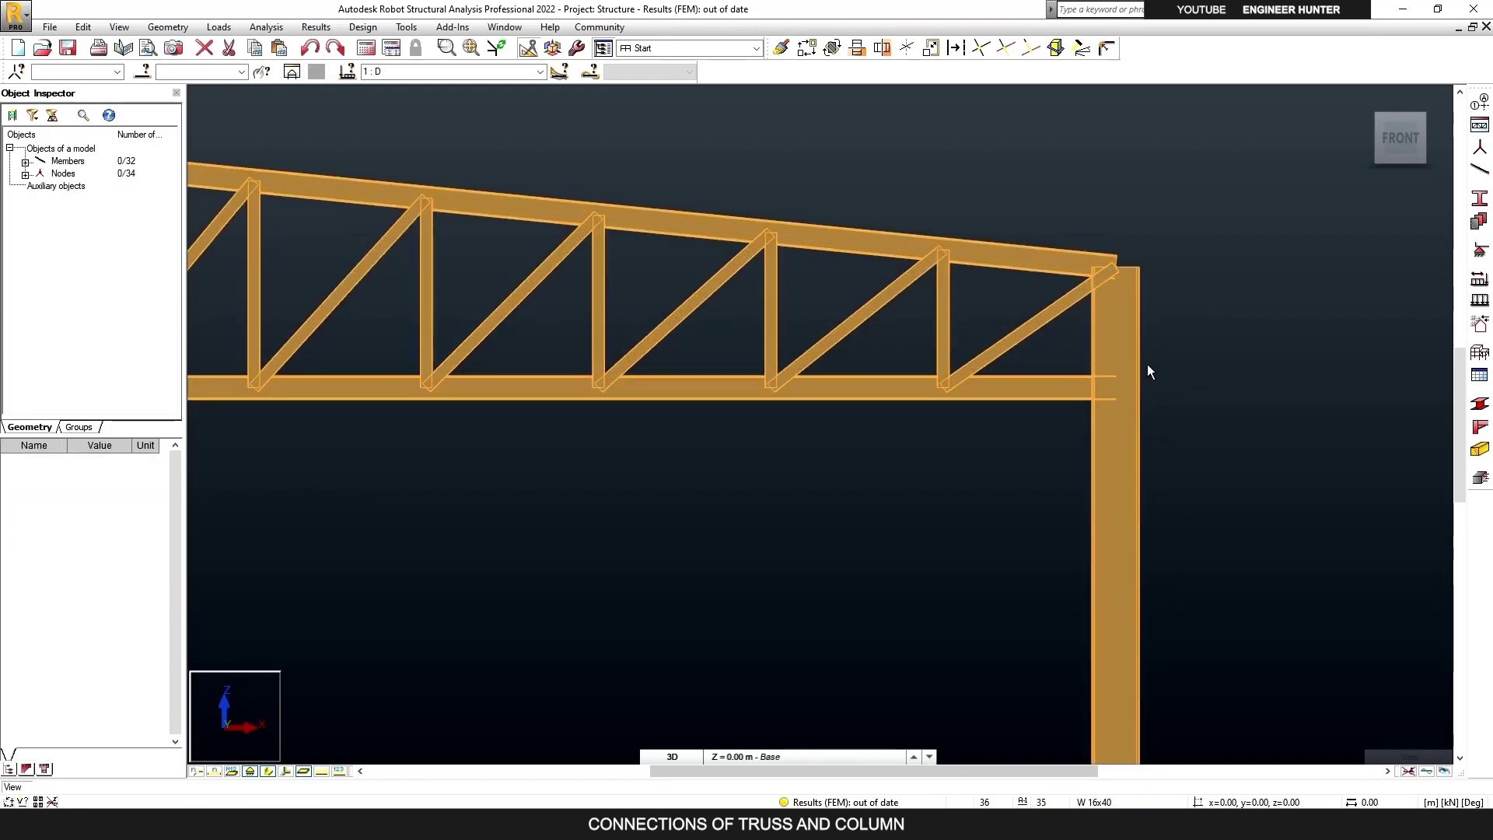
click(366, 49)
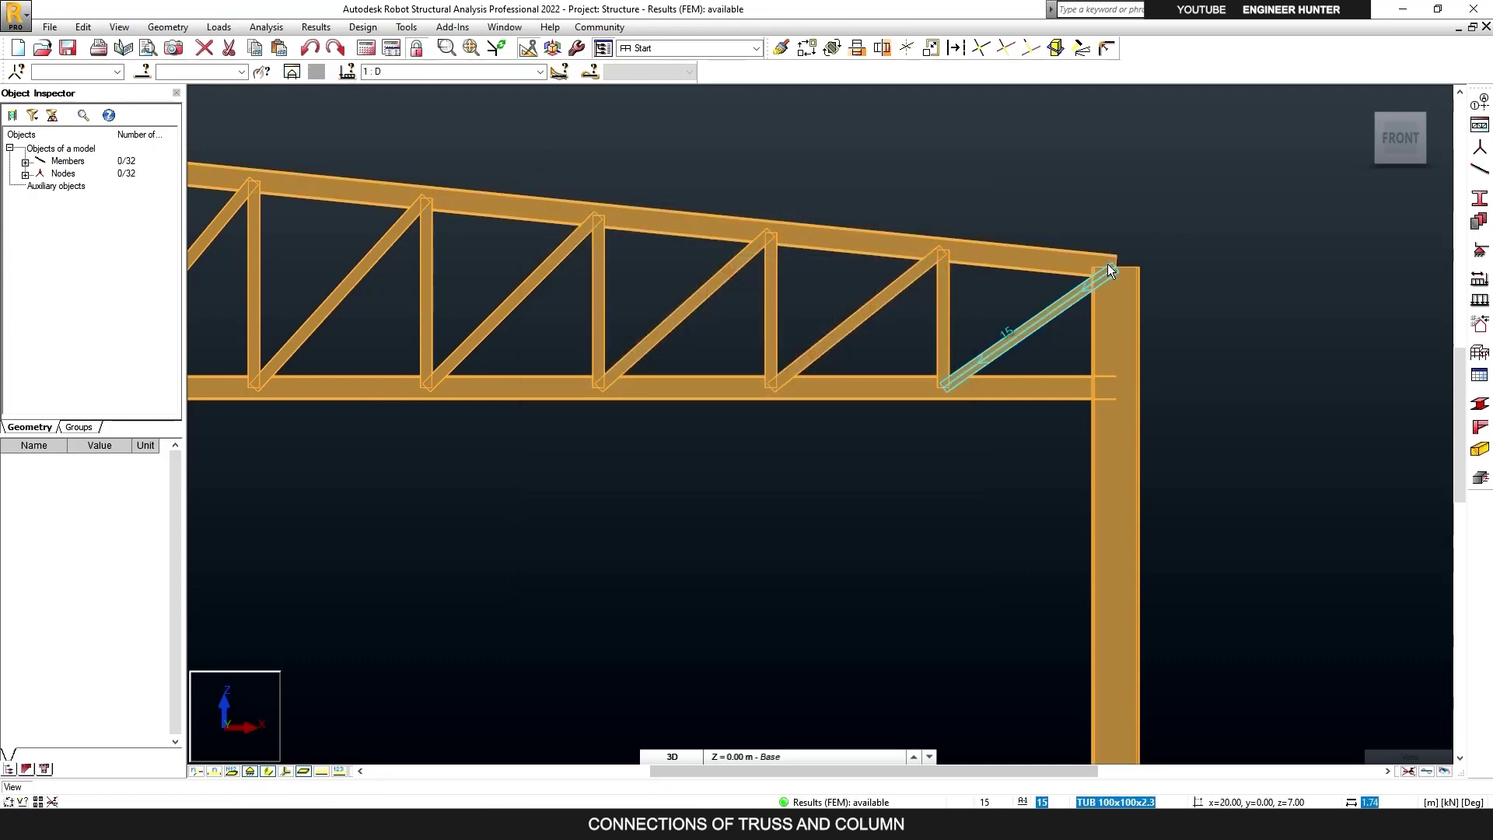
Examine the joints of the top and bottom chords with the right column and the nodes located there.
scroll(1108, 263, down, 2)
scroll(1220, 234, up, 1)
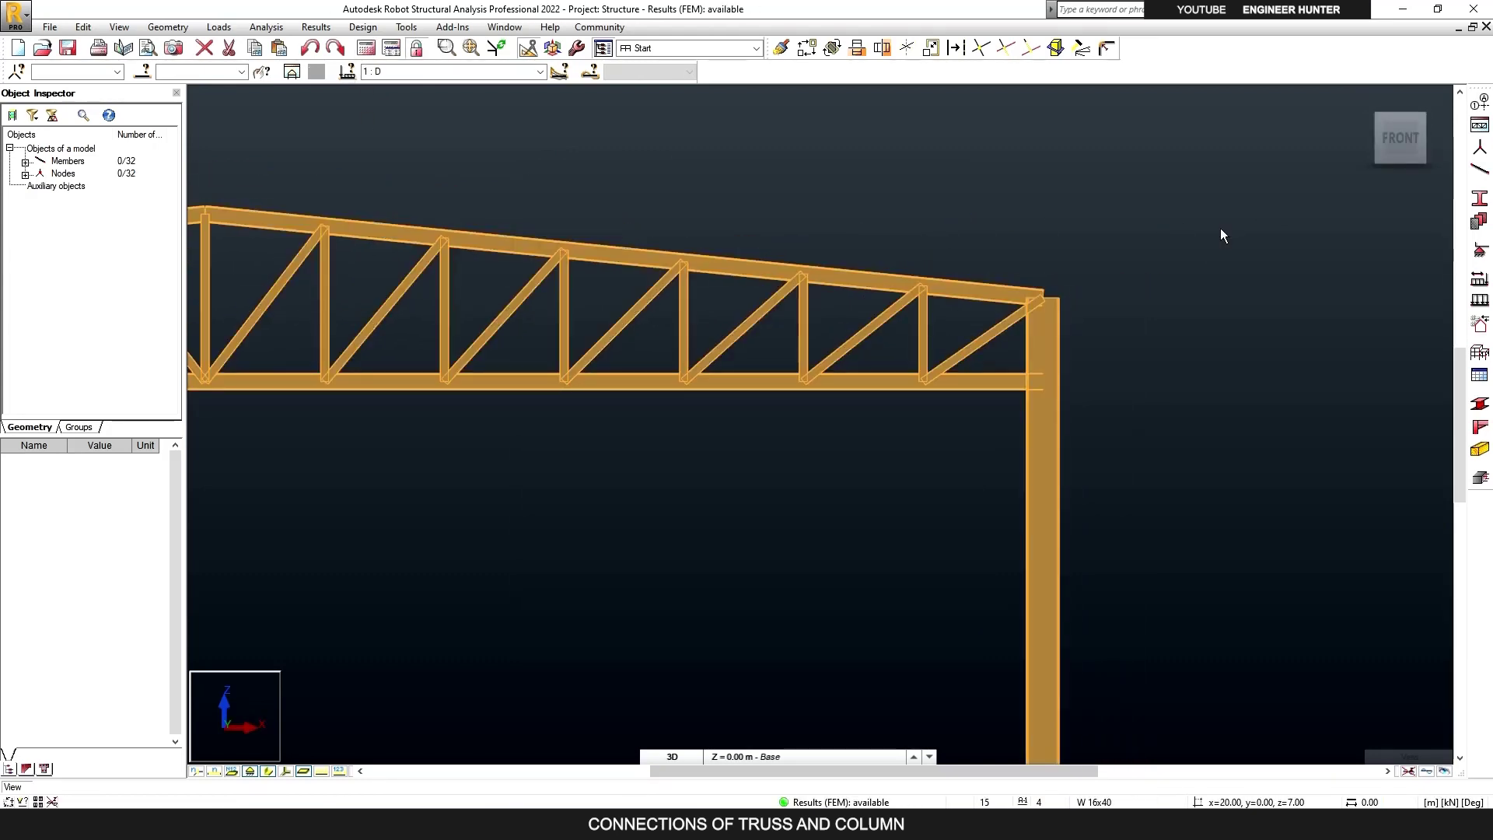
scroll(1153, 315, up, 1)
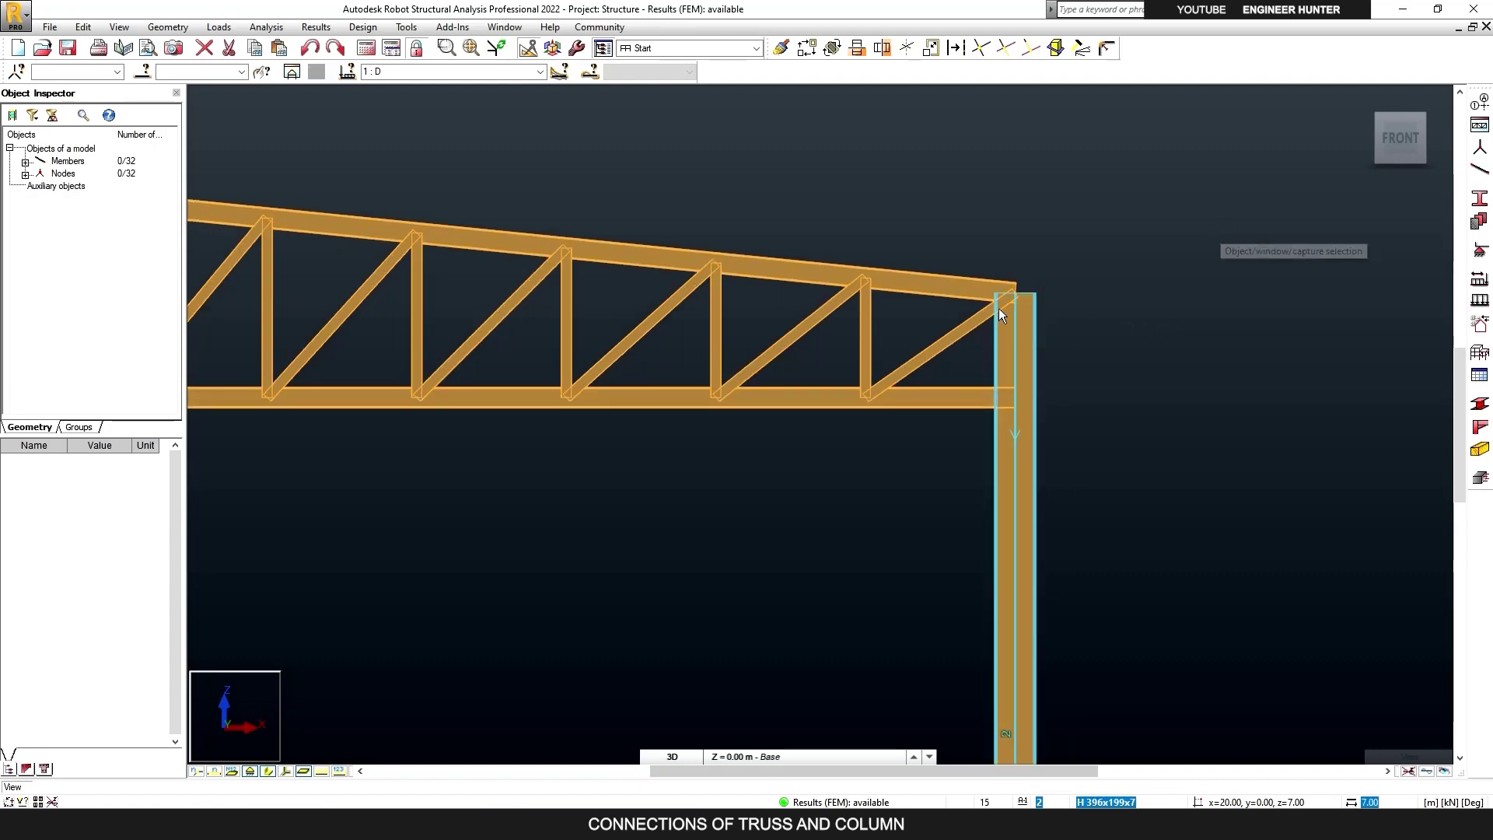
scroll(1003, 288, up, 1)
drag(976, 254, 1074, 349)
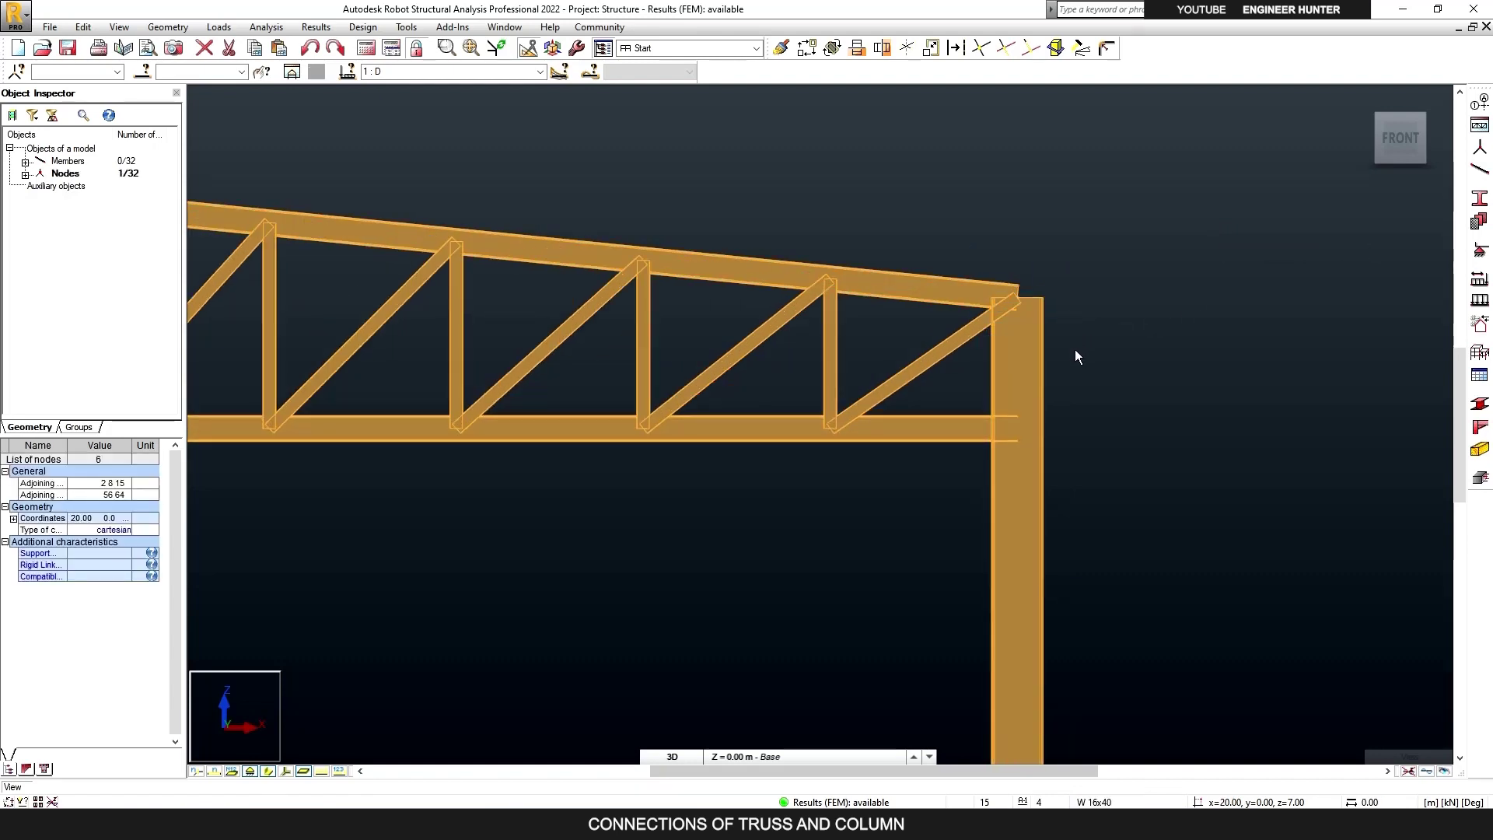
drag(967, 381, 1067, 471)
click(1113, 392)
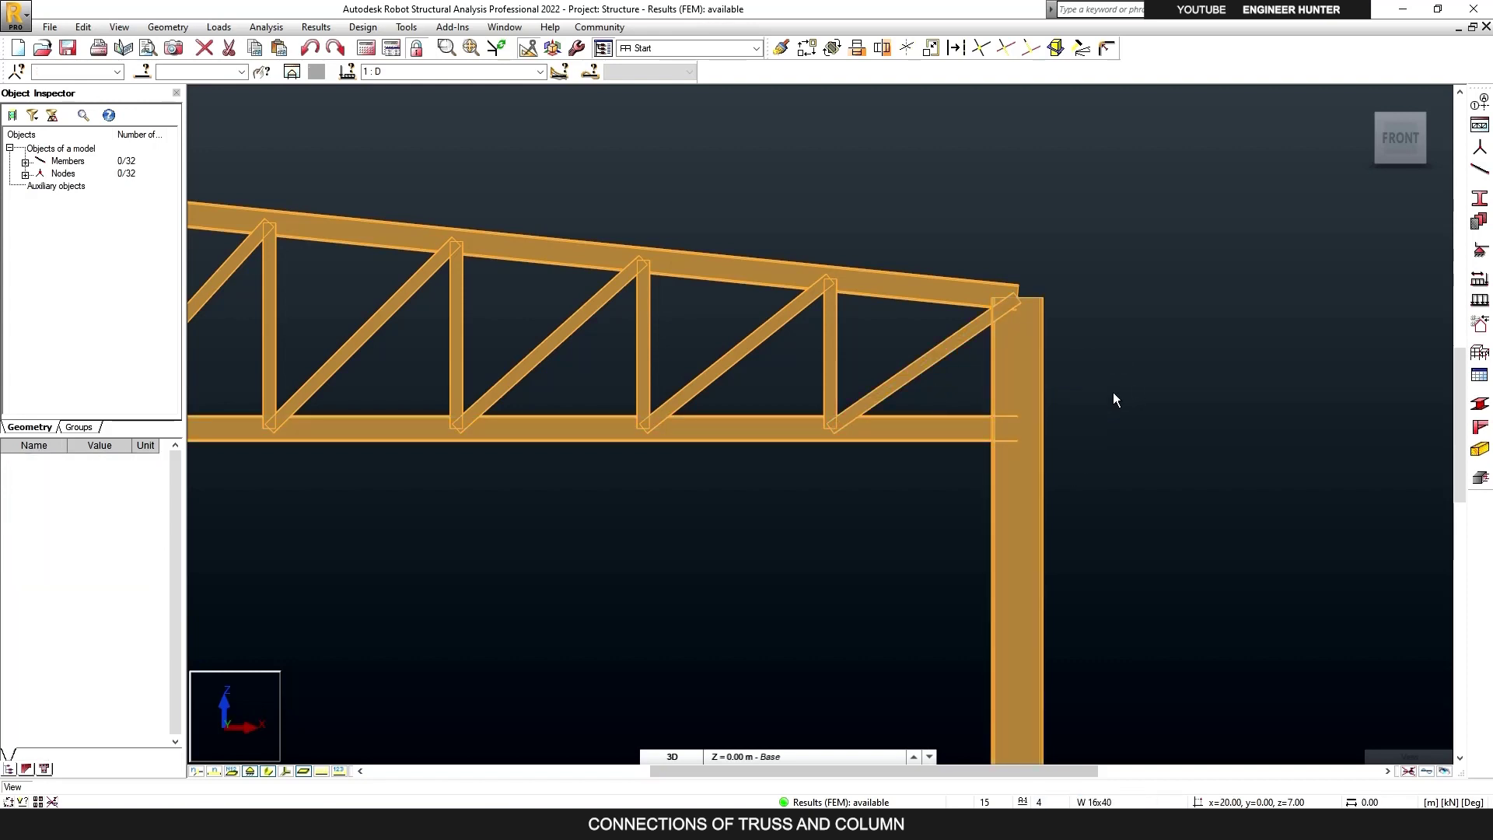
scroll(1095, 372, down, 1)
scroll(1155, 370, down, 1)
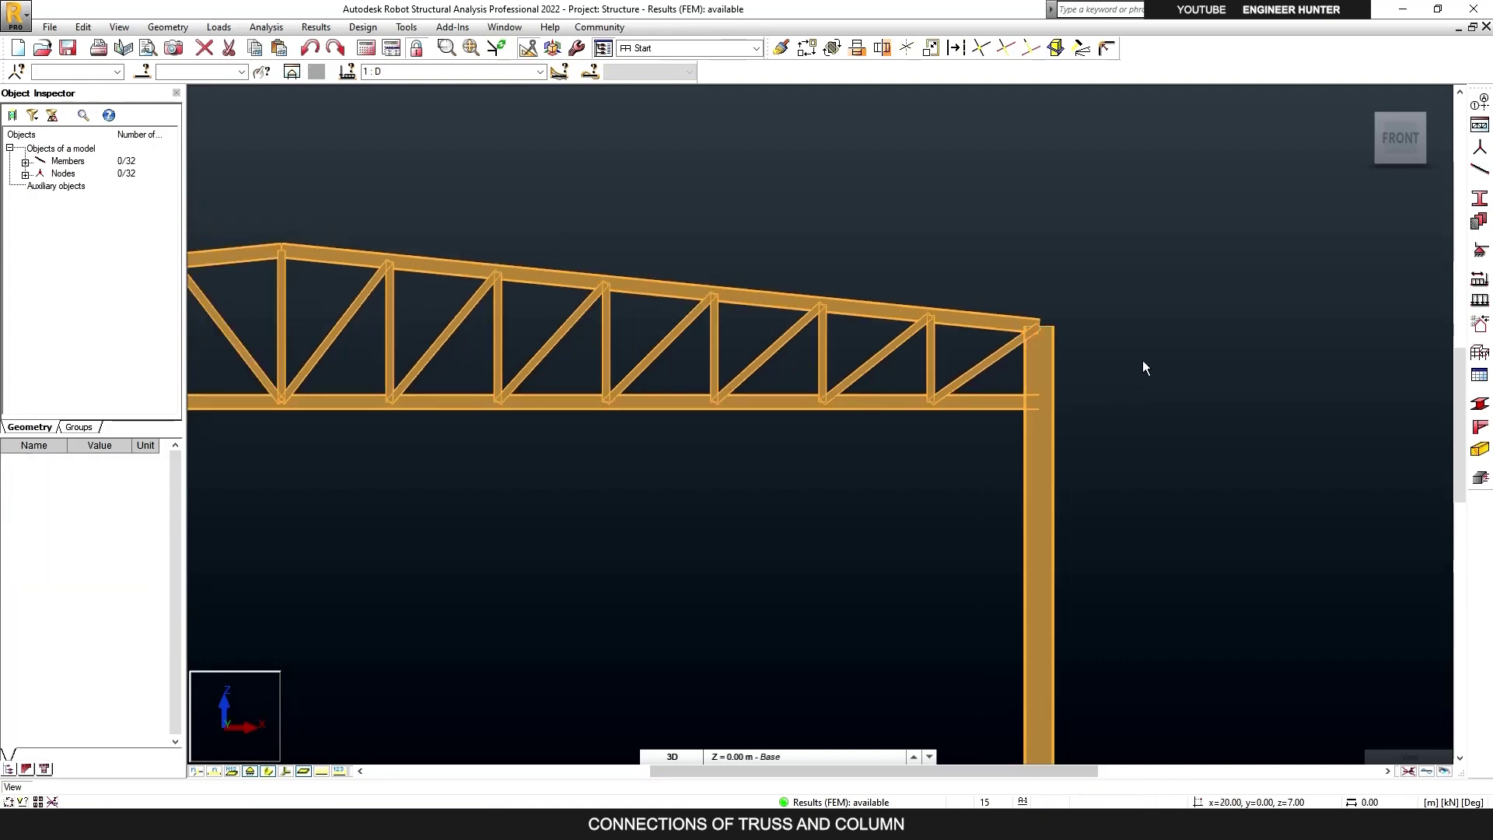
scroll(1144, 361, down, 1)
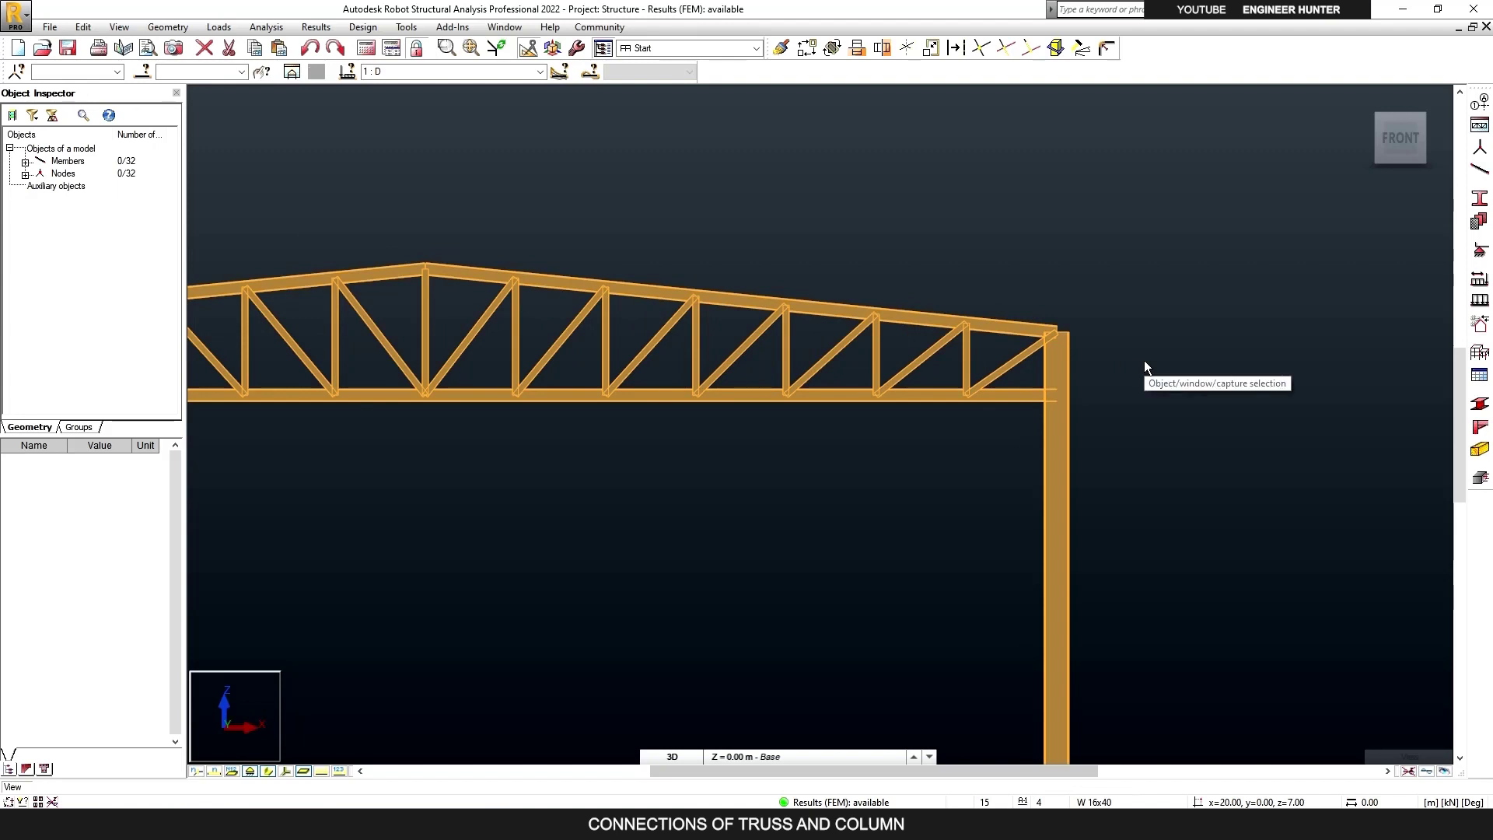
scroll(983, 364, up, 1)
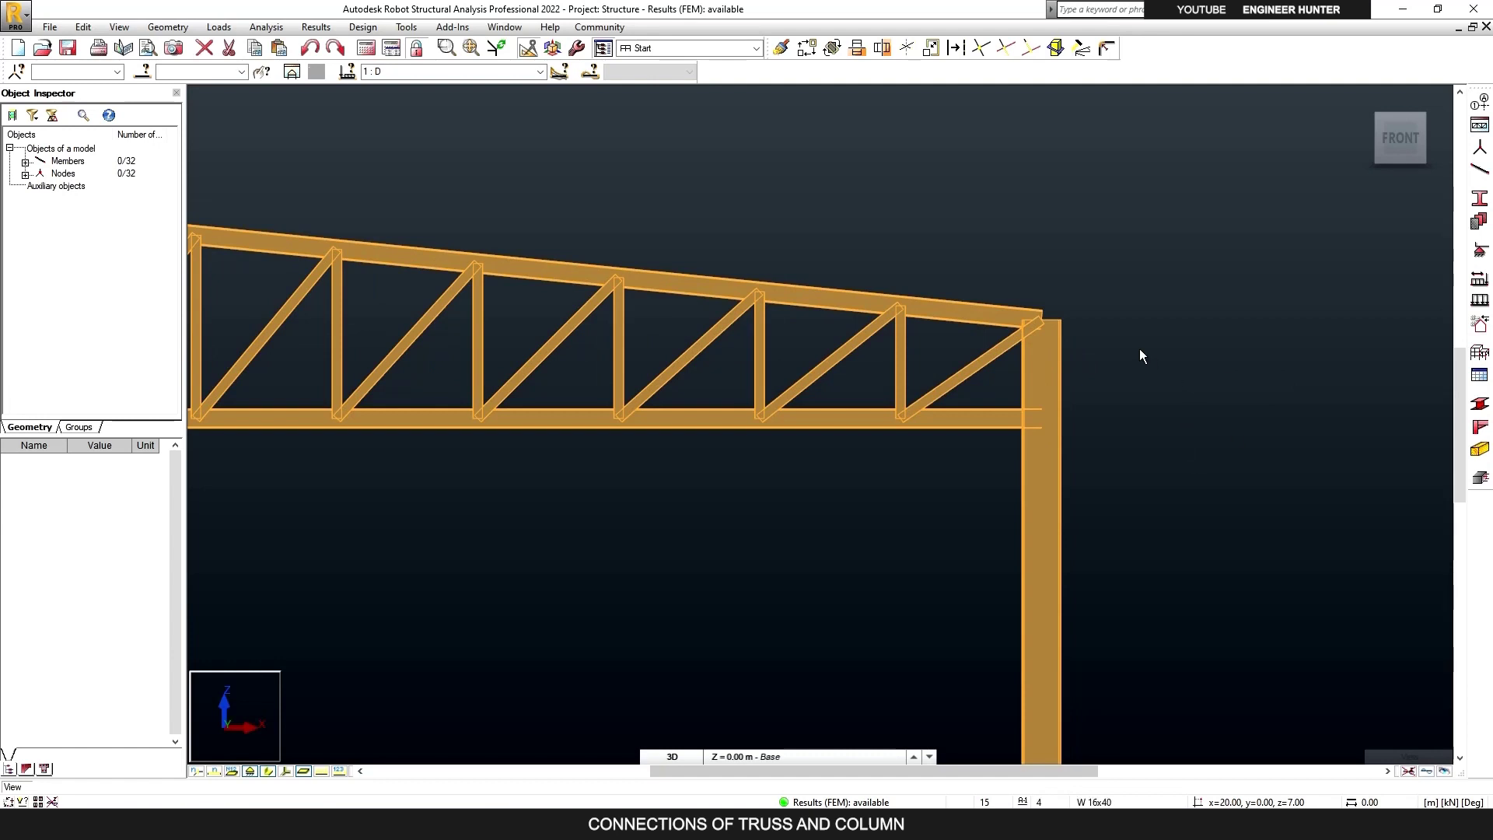
scroll(1140, 350, up, 1)
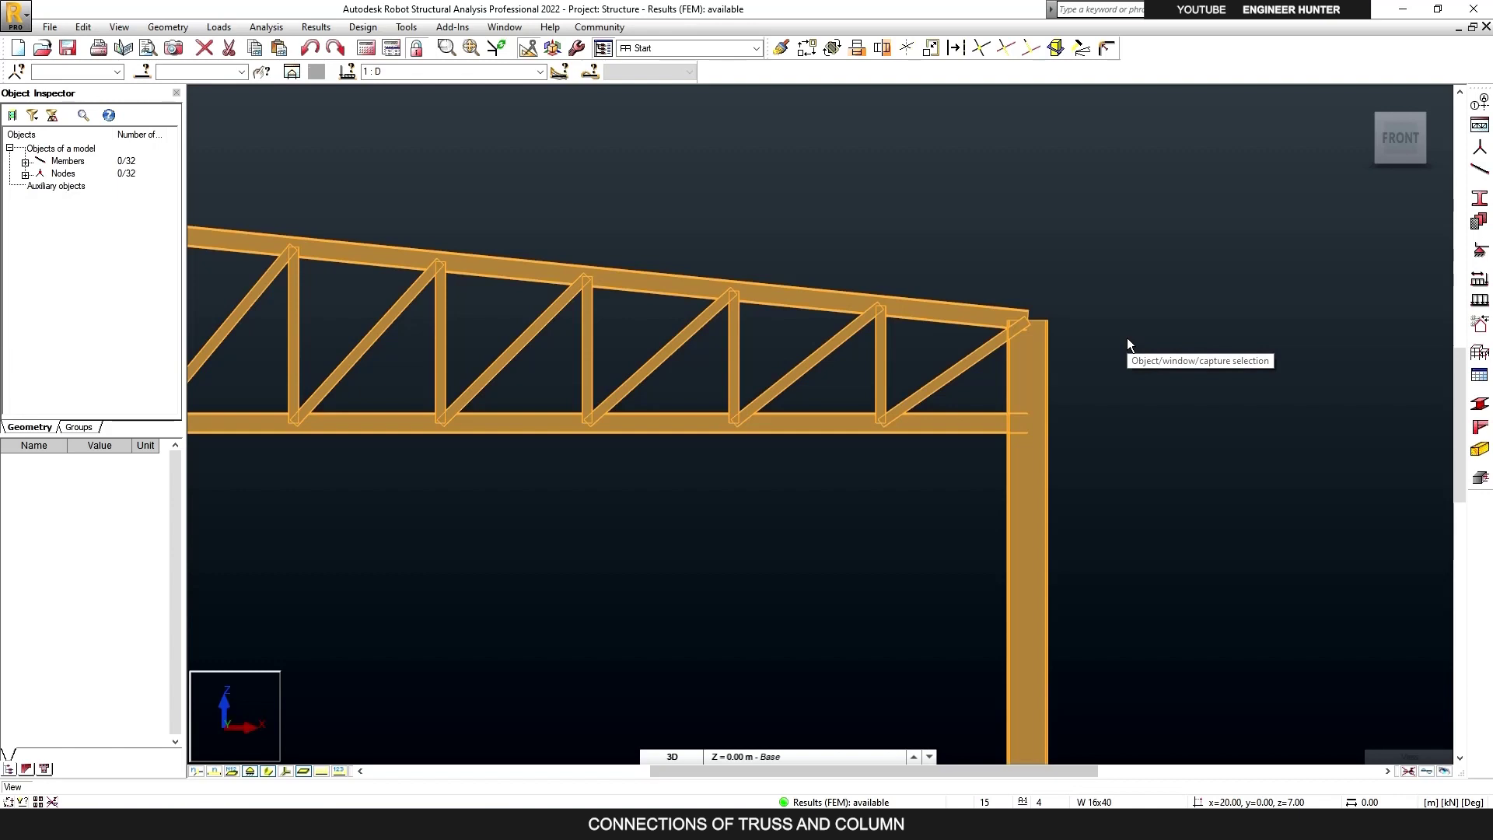
scroll(1127, 337, up, 2)
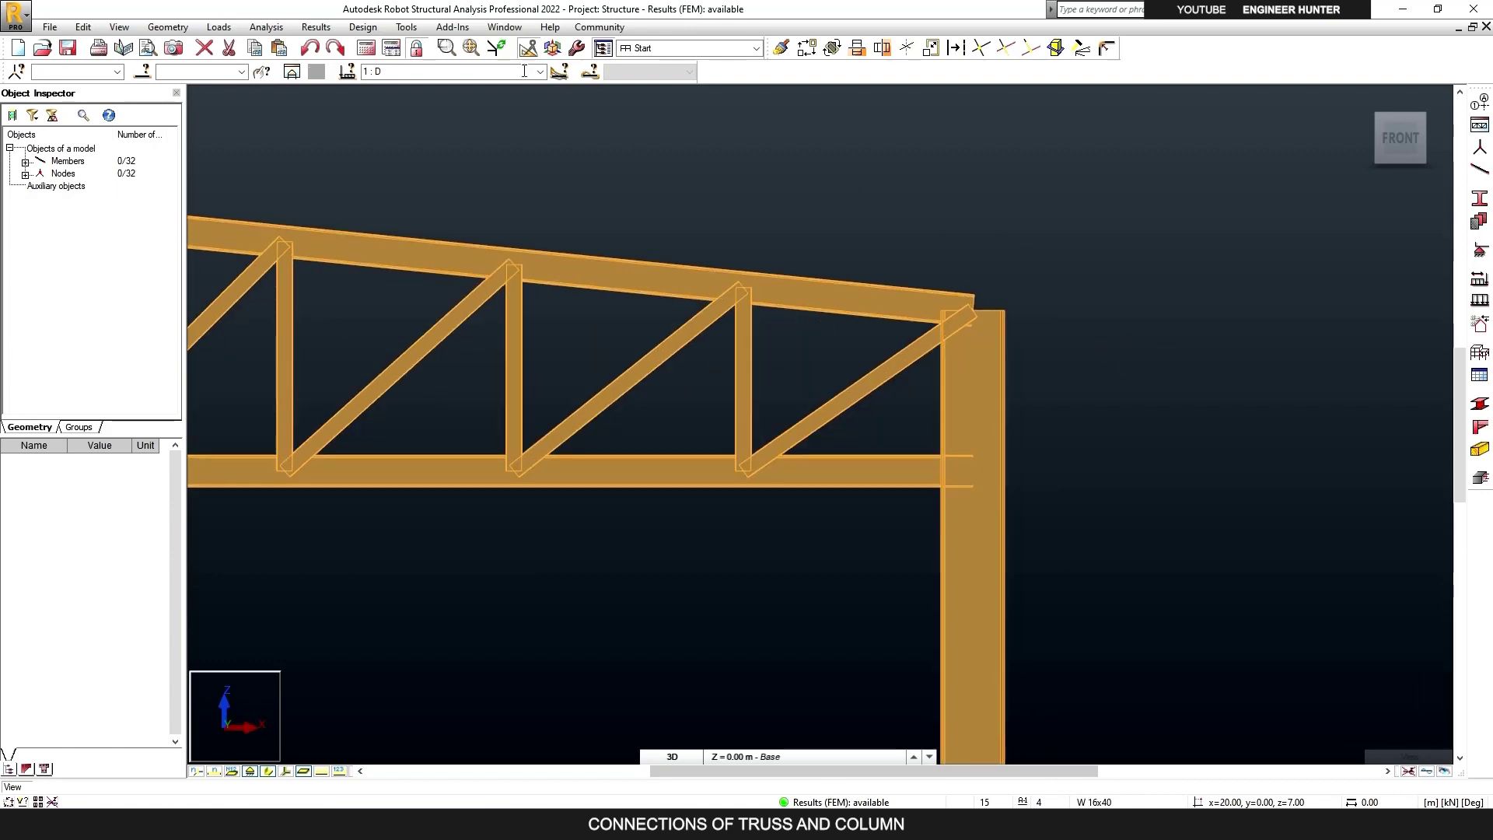
Launch the IDEA StatiCa Code-check manager from the Robot model and reduce its window to uncover the frame.
click(453, 28)
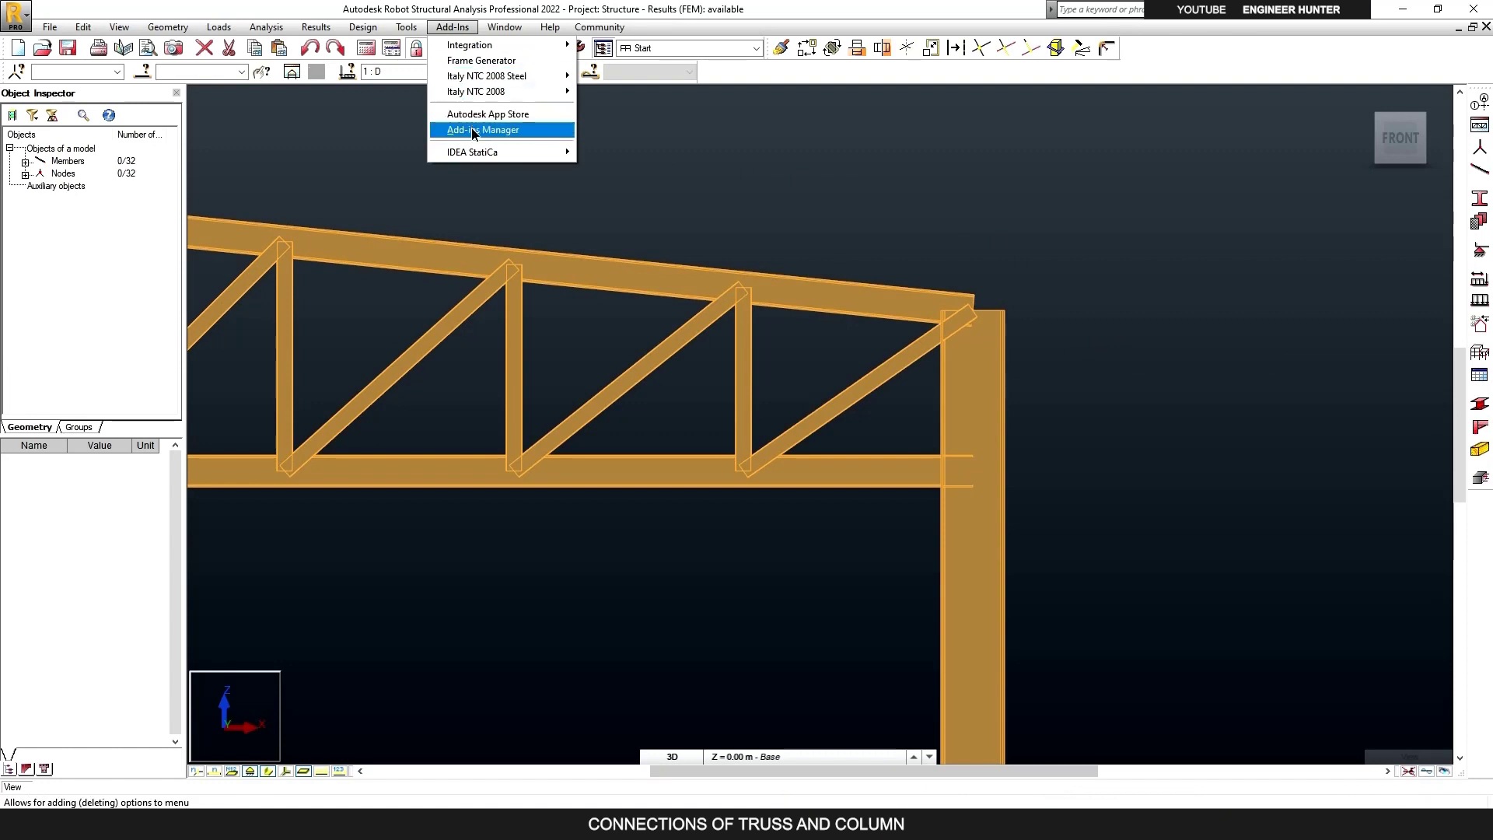
mouse_move(488, 152)
click(620, 151)
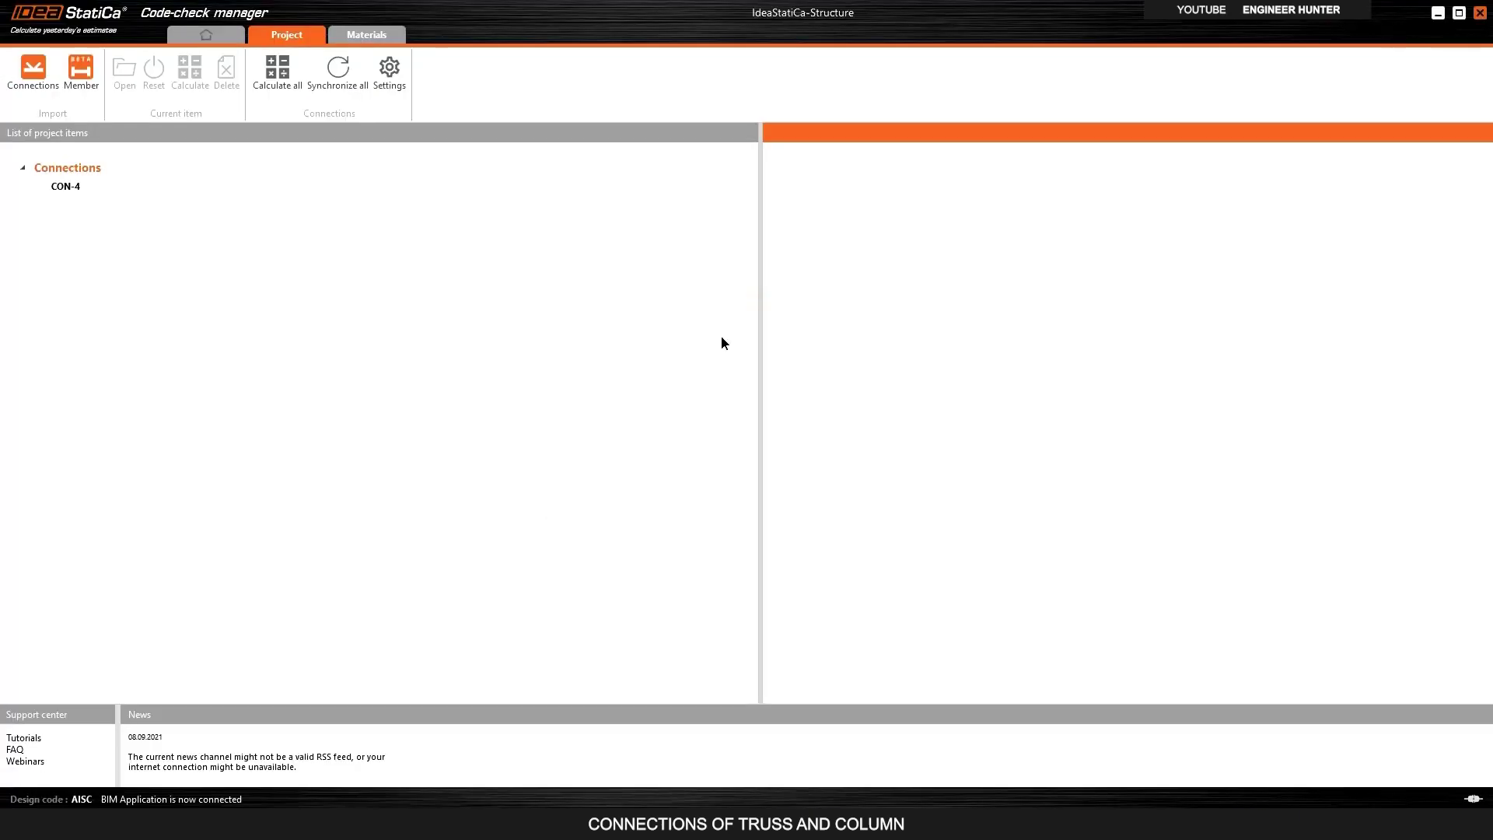
drag(1414, 28, 1217, 286)
Import the right column's top node into the Code-check manager as a connection, with the column, end diagonal and top chord as its members.
click(502, 243)
scroll(846, 278, up, 3)
drag(823, 224, 1067, 392)
ctrl+click(923, 395)
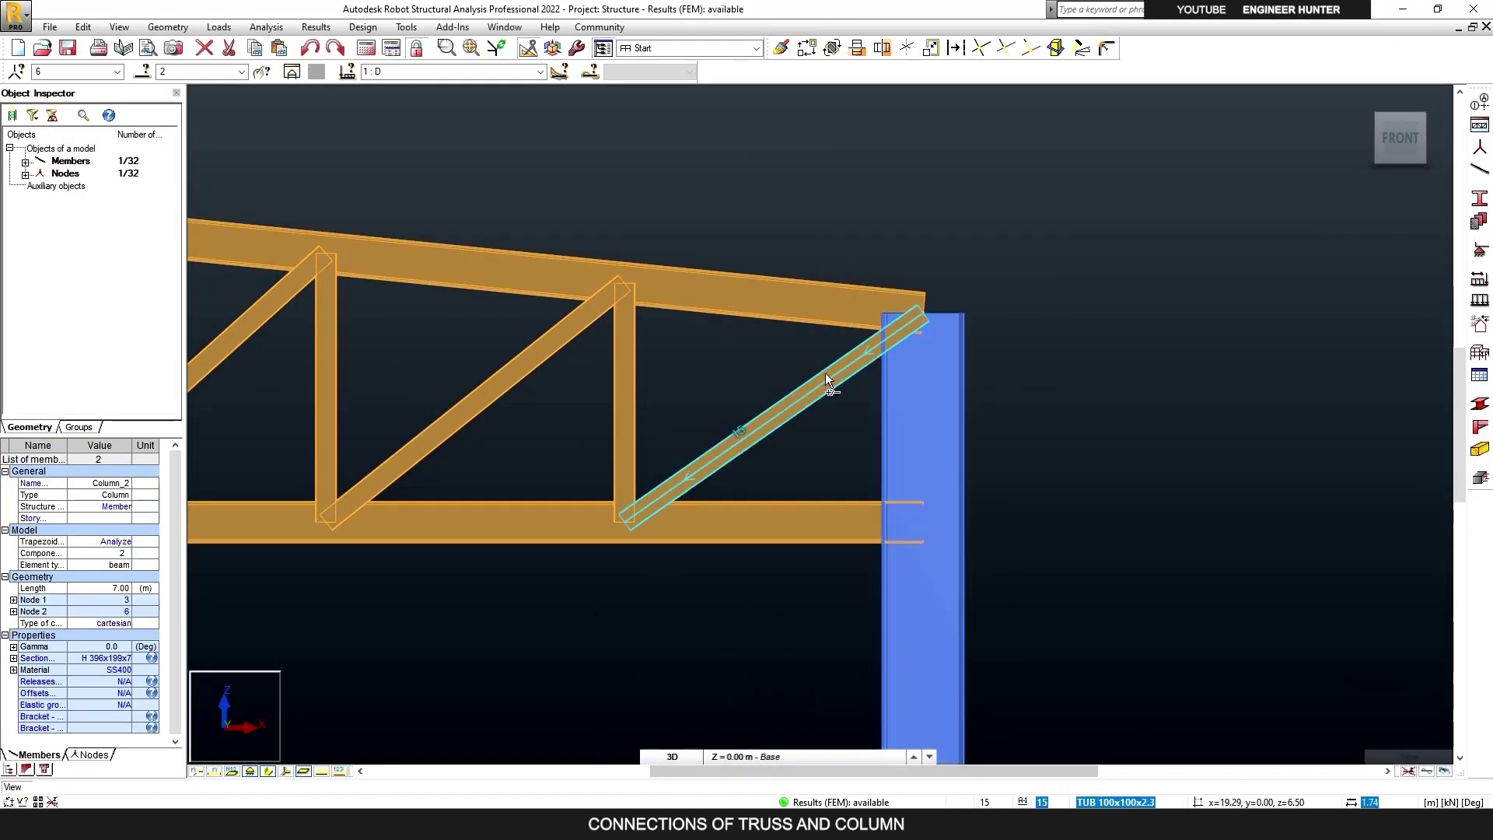
ctrl+click(824, 372)
ctrl+click(784, 330)
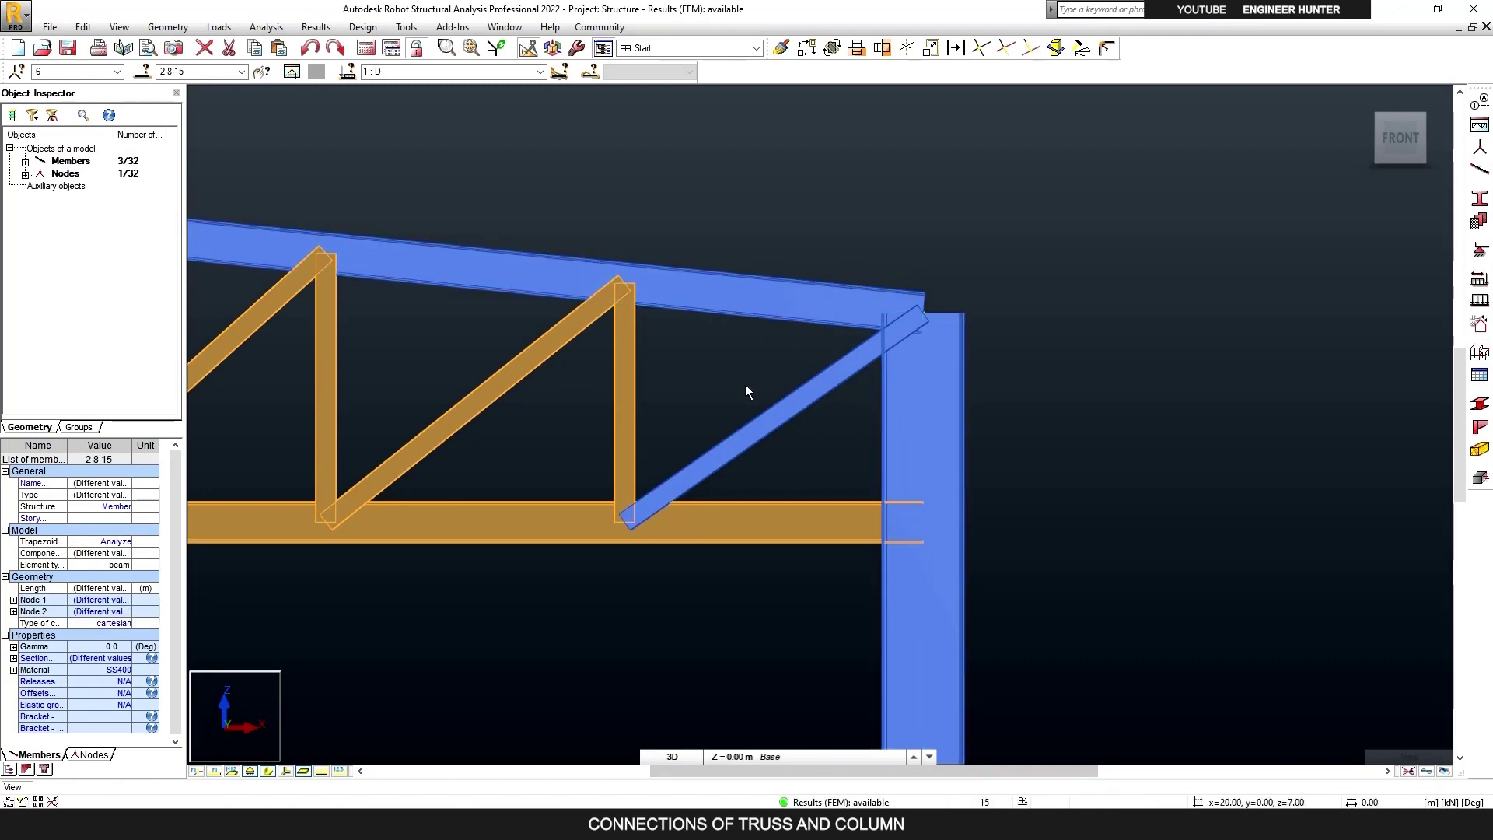
click(374, 825)
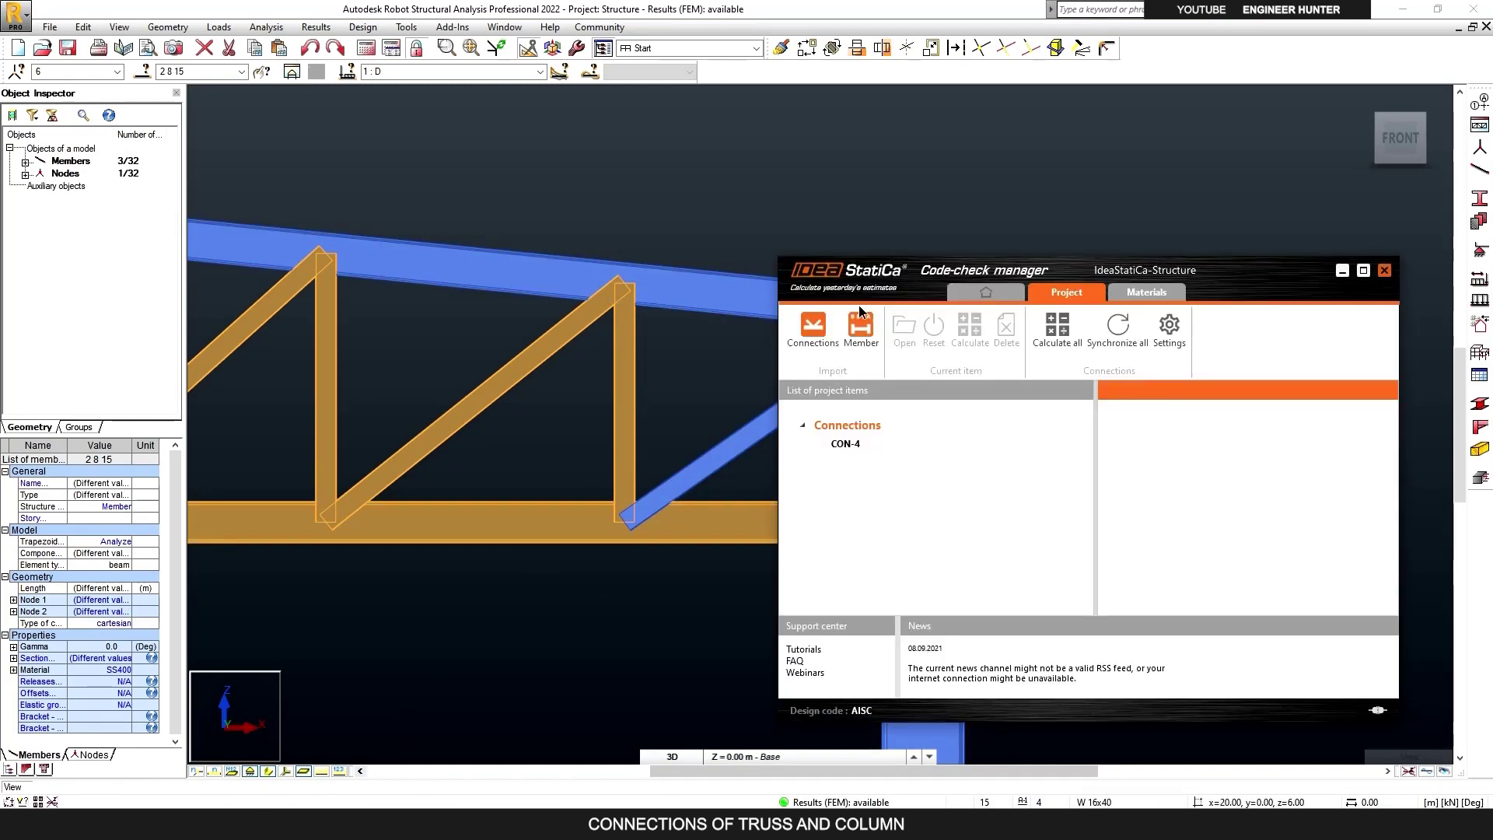
click(814, 338)
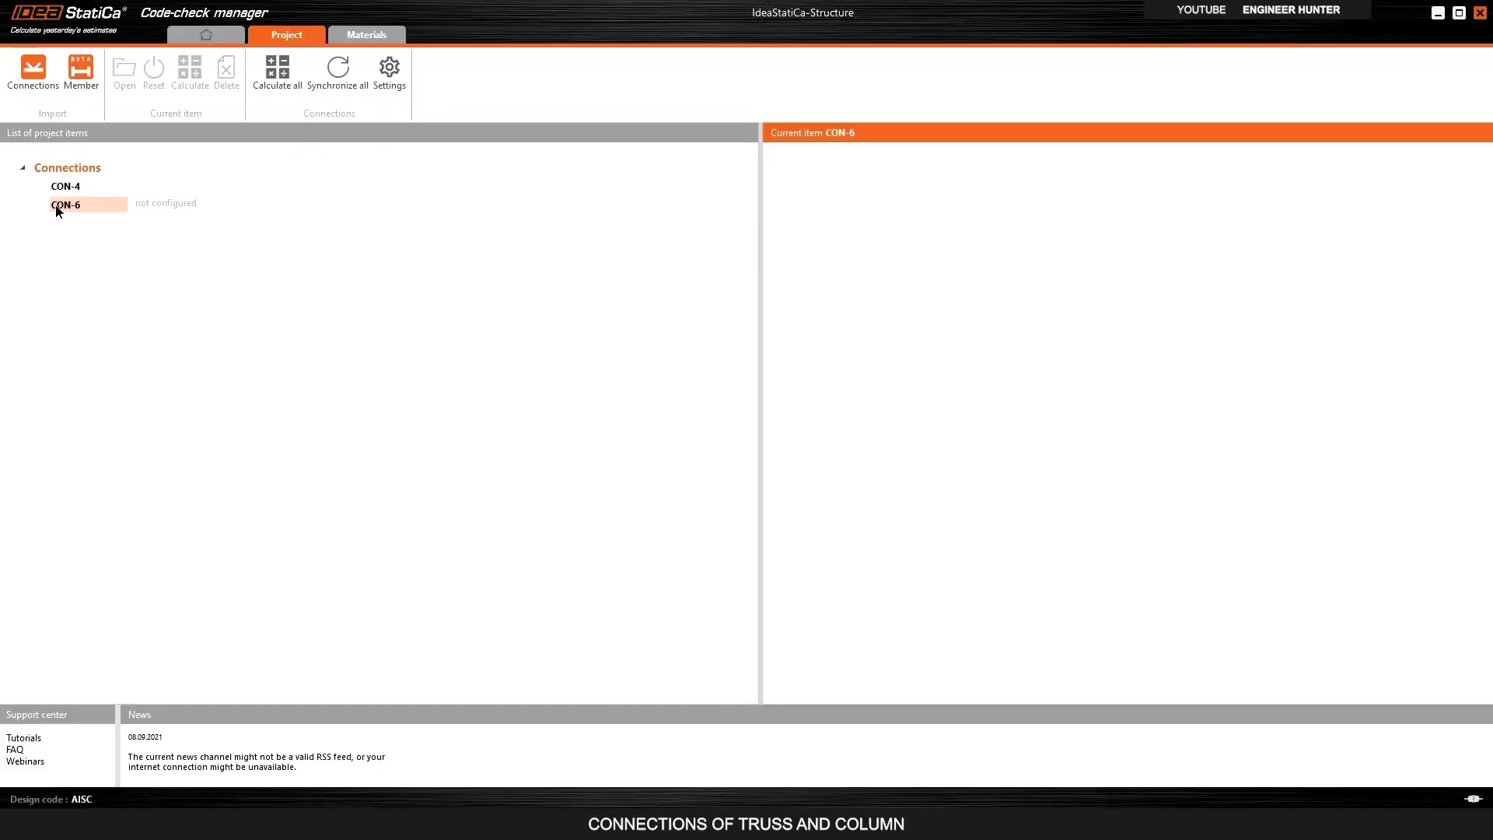
Open connection CON-6 for design and view it from several sides, ending in the front view.
click(56, 208)
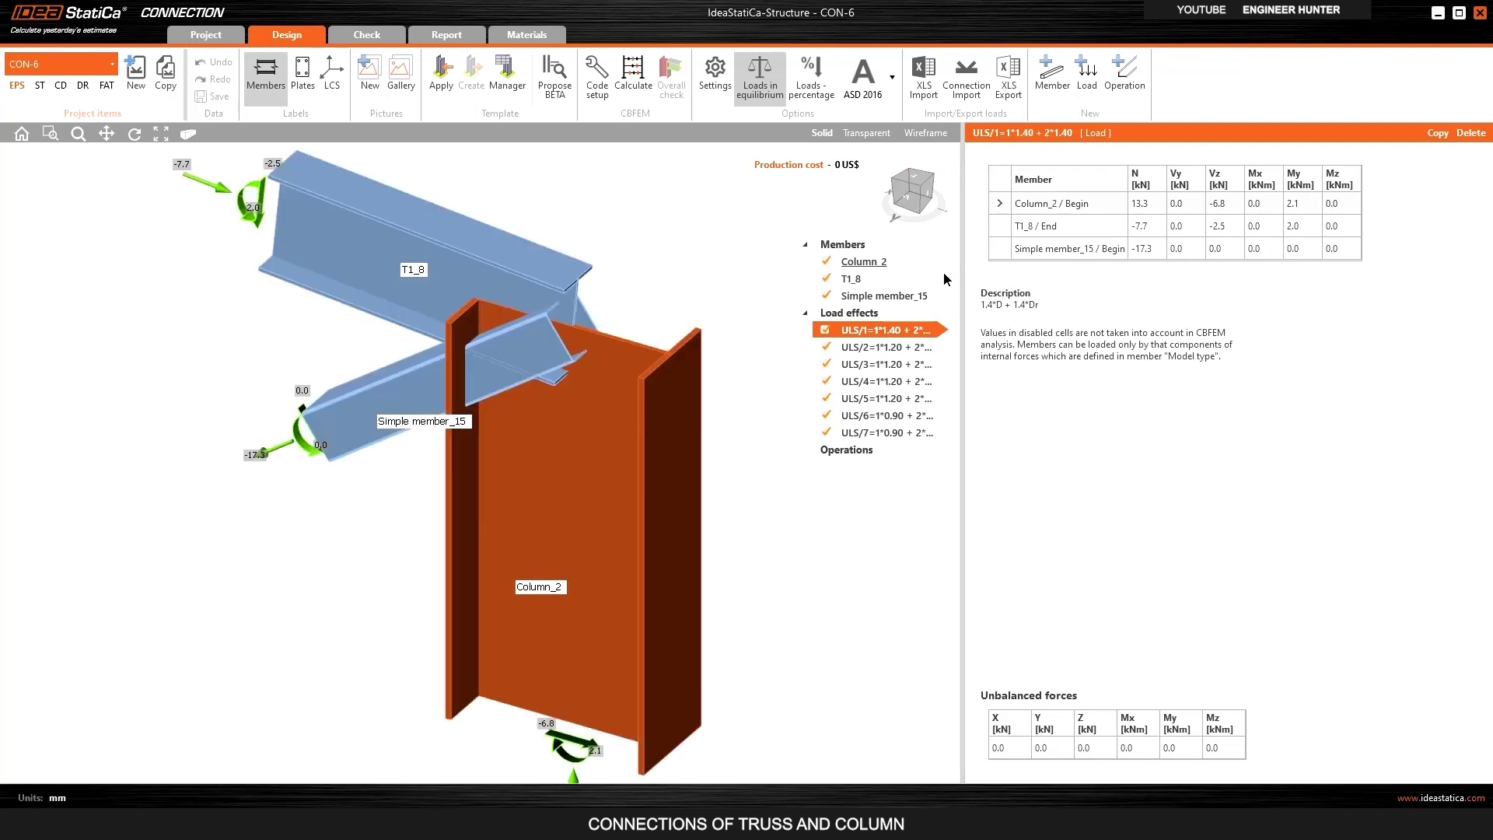
click(908, 197)
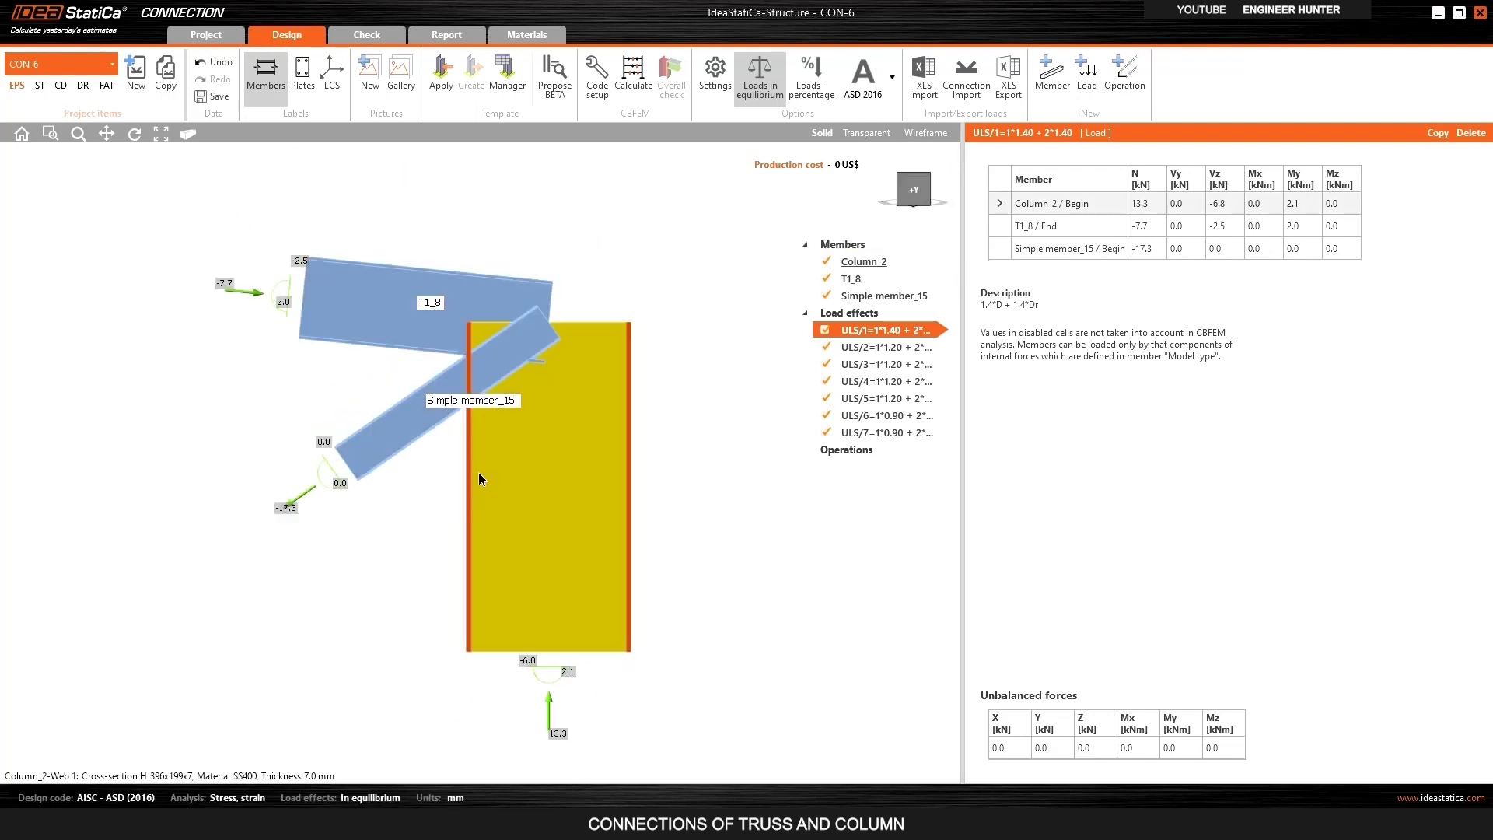
click(902, 183)
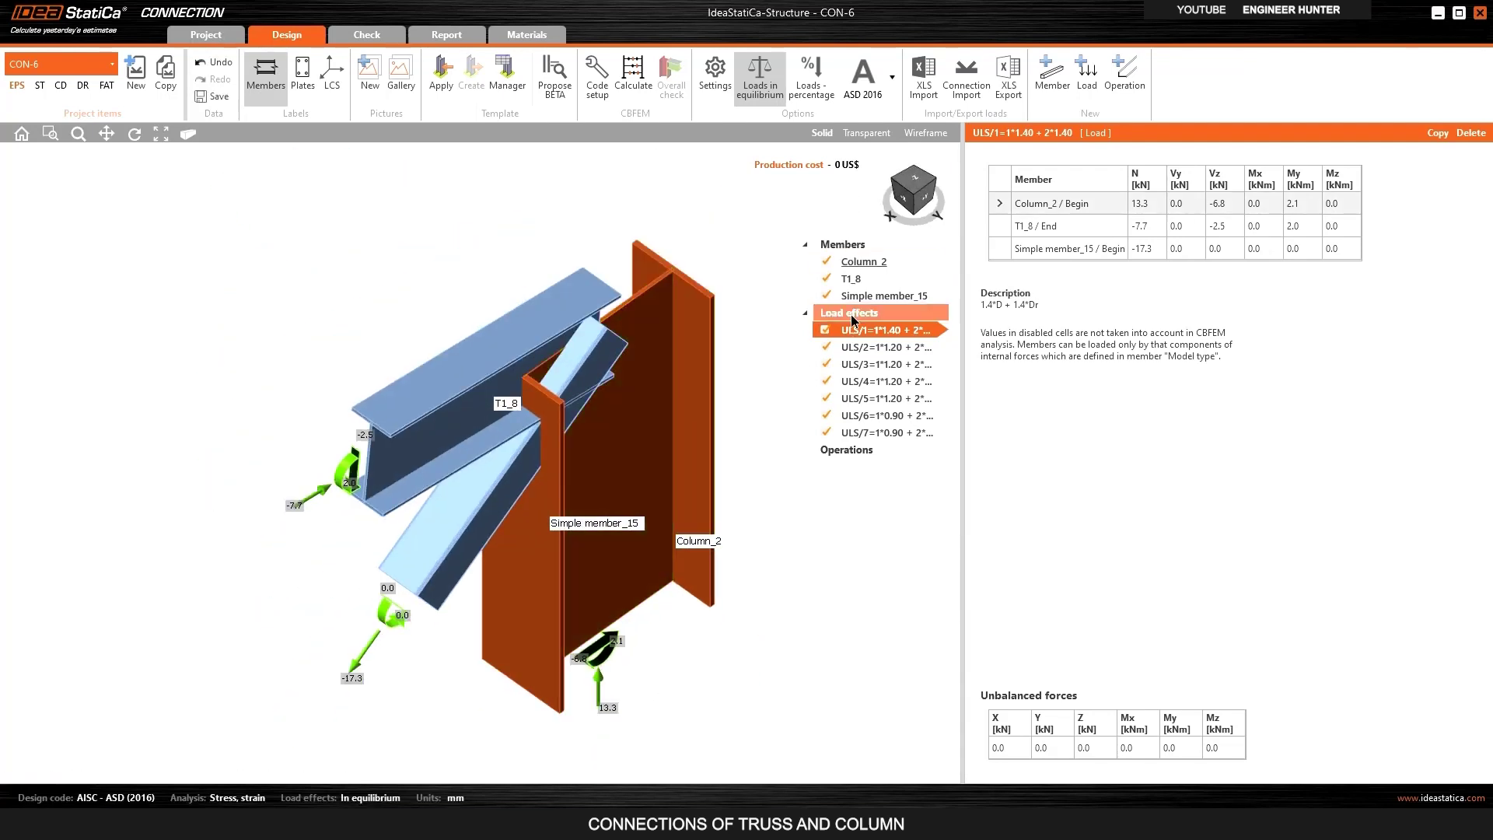
click(914, 199)
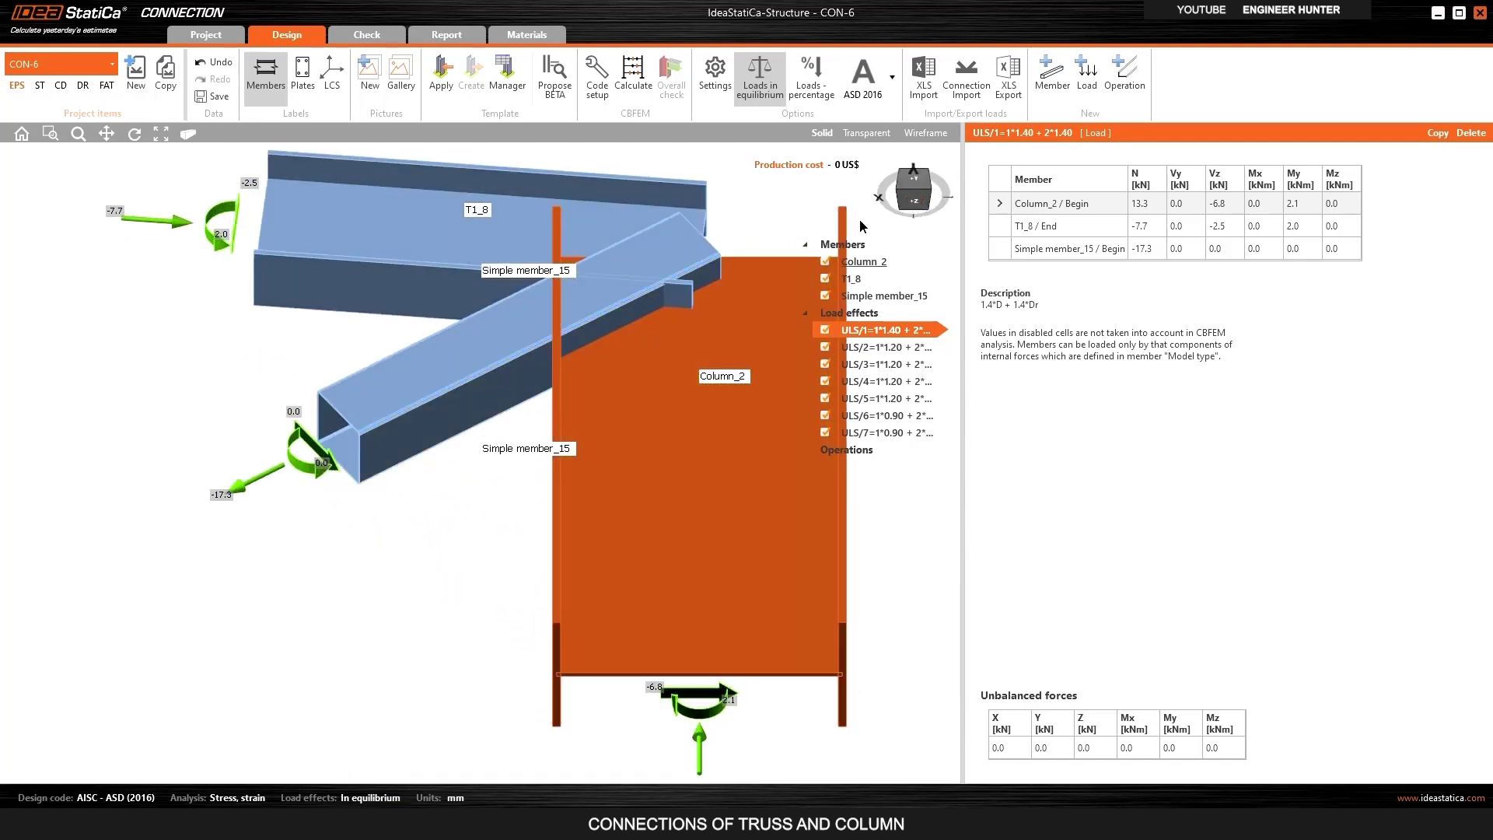
click(914, 183)
scroll(640, 248, up, 2)
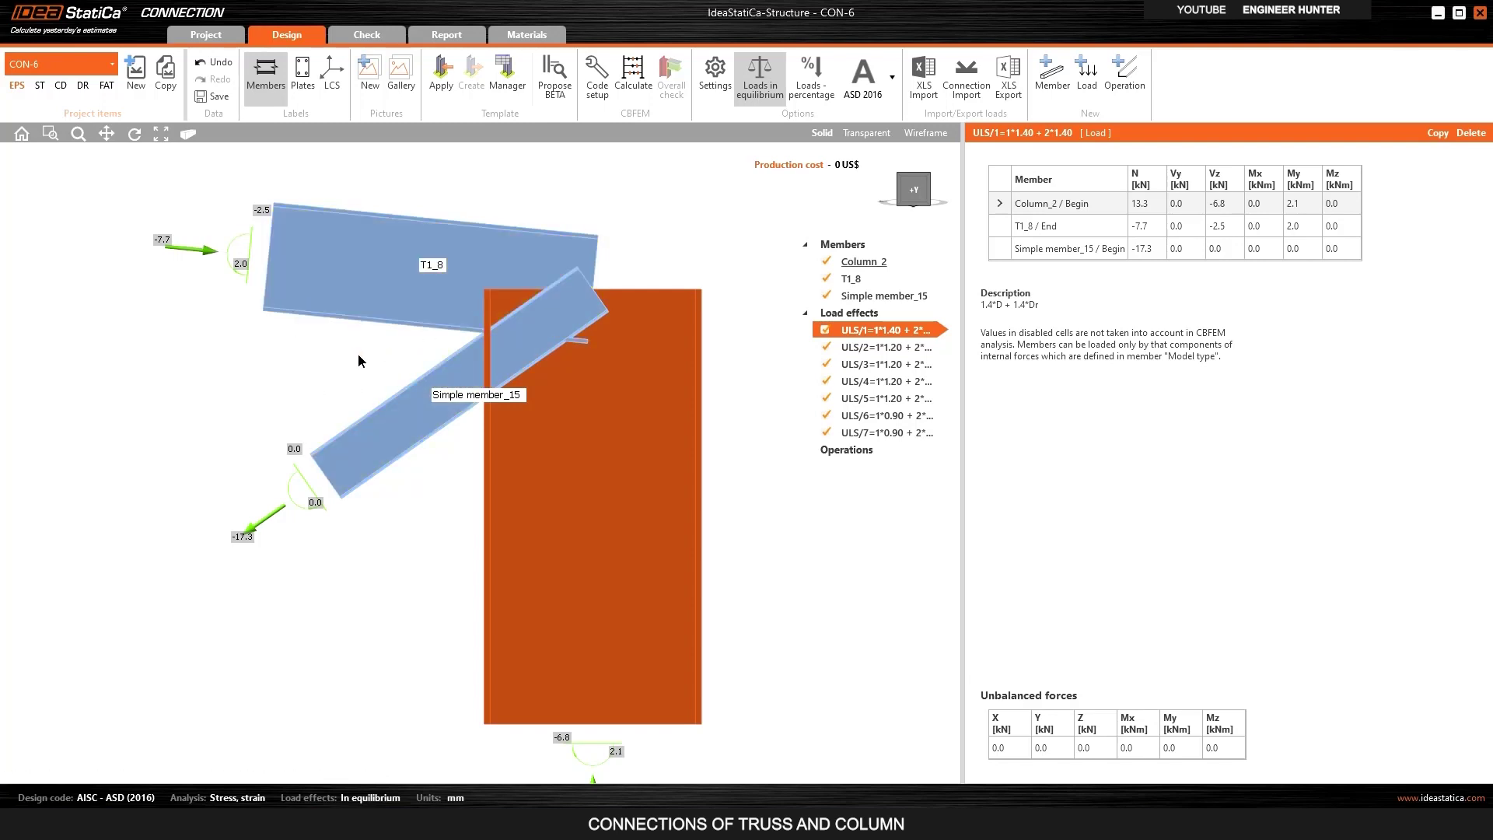
Add a cut of member operation that trims the diagonal Simple member_15 against the top chord T1_8.
click(1122, 85)
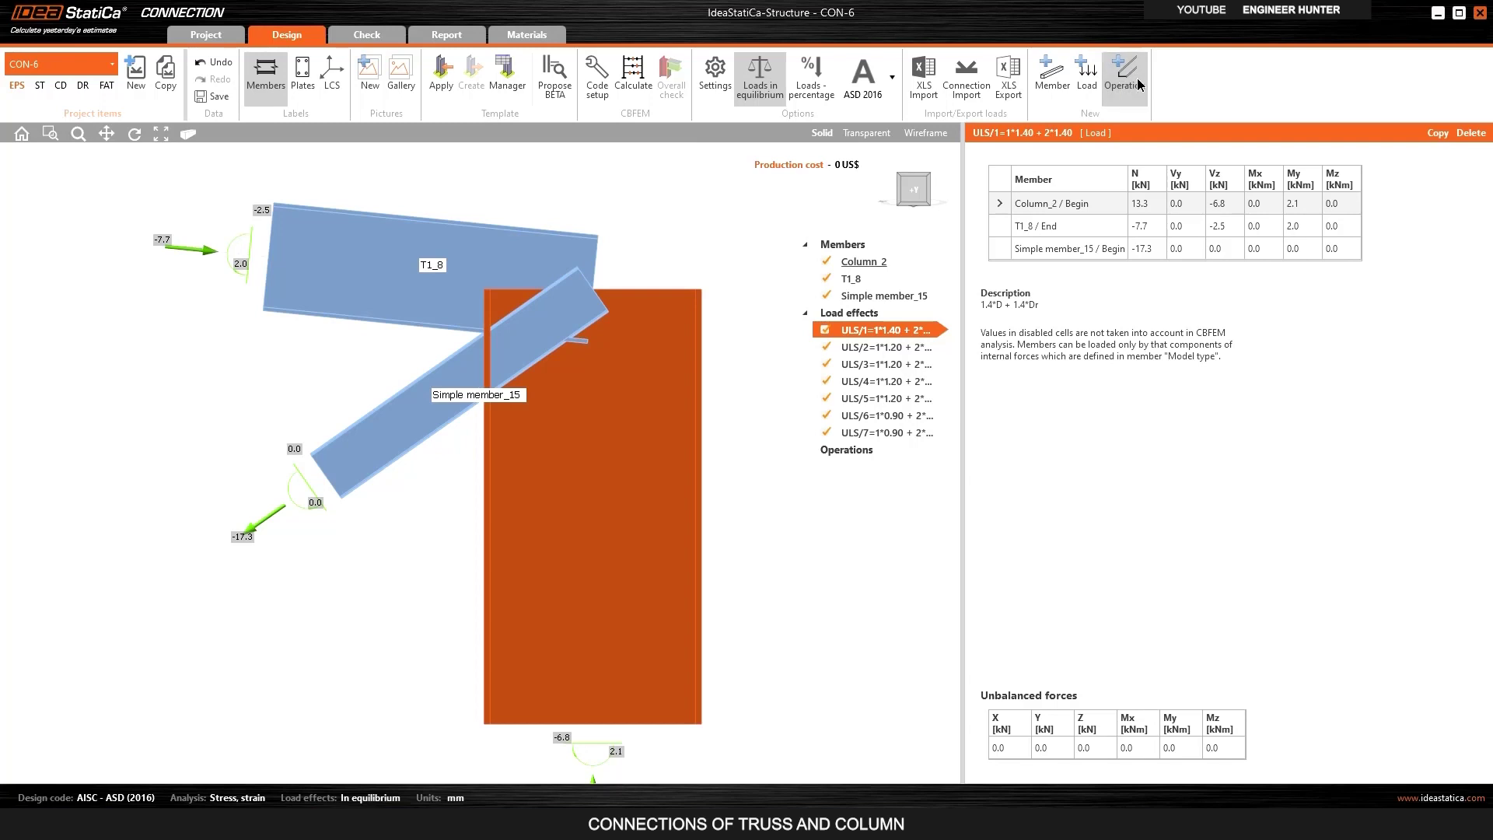
click(542, 226)
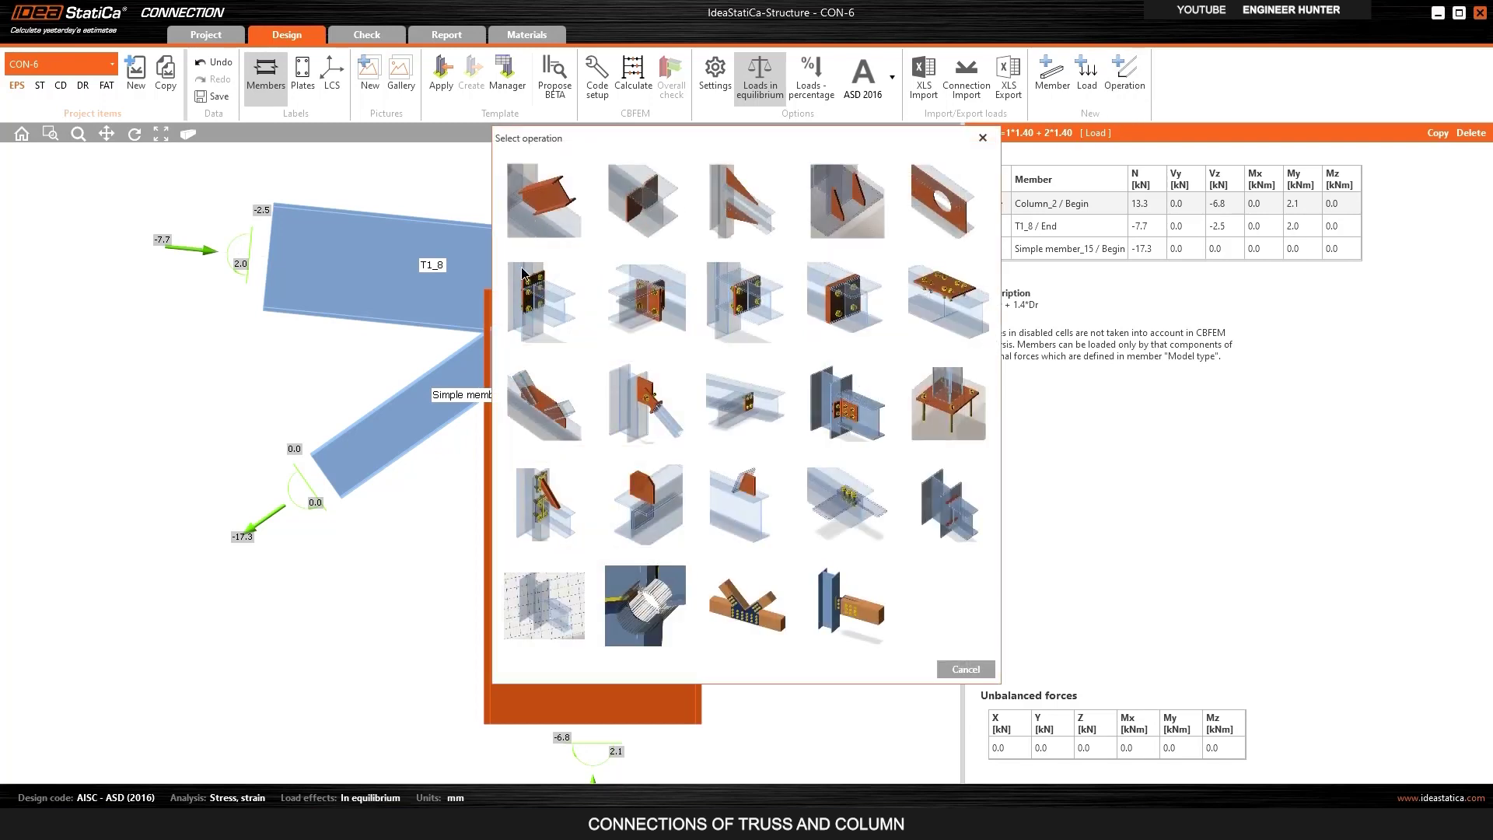
click(1475, 182)
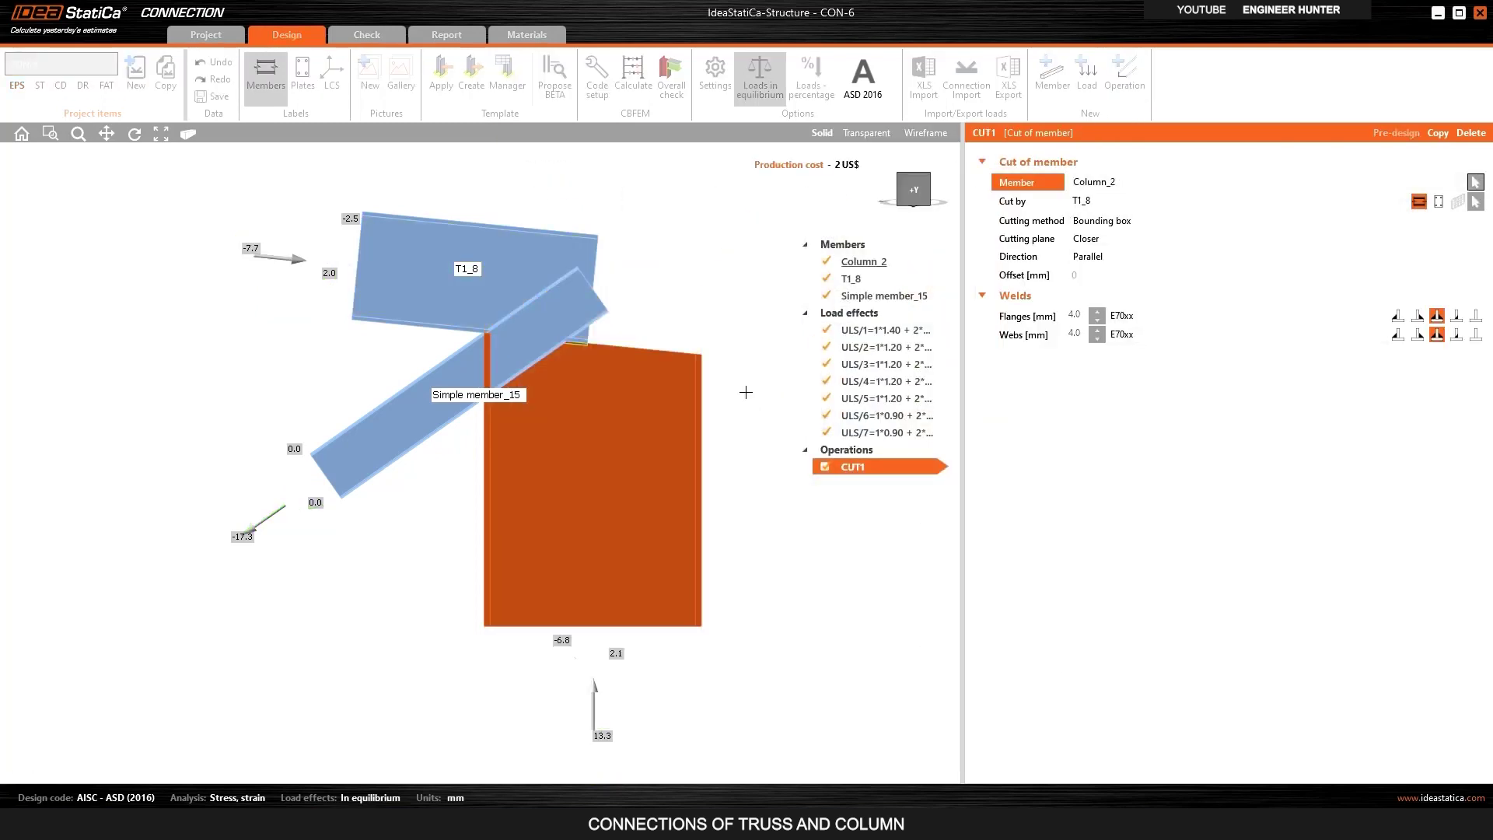
click(420, 434)
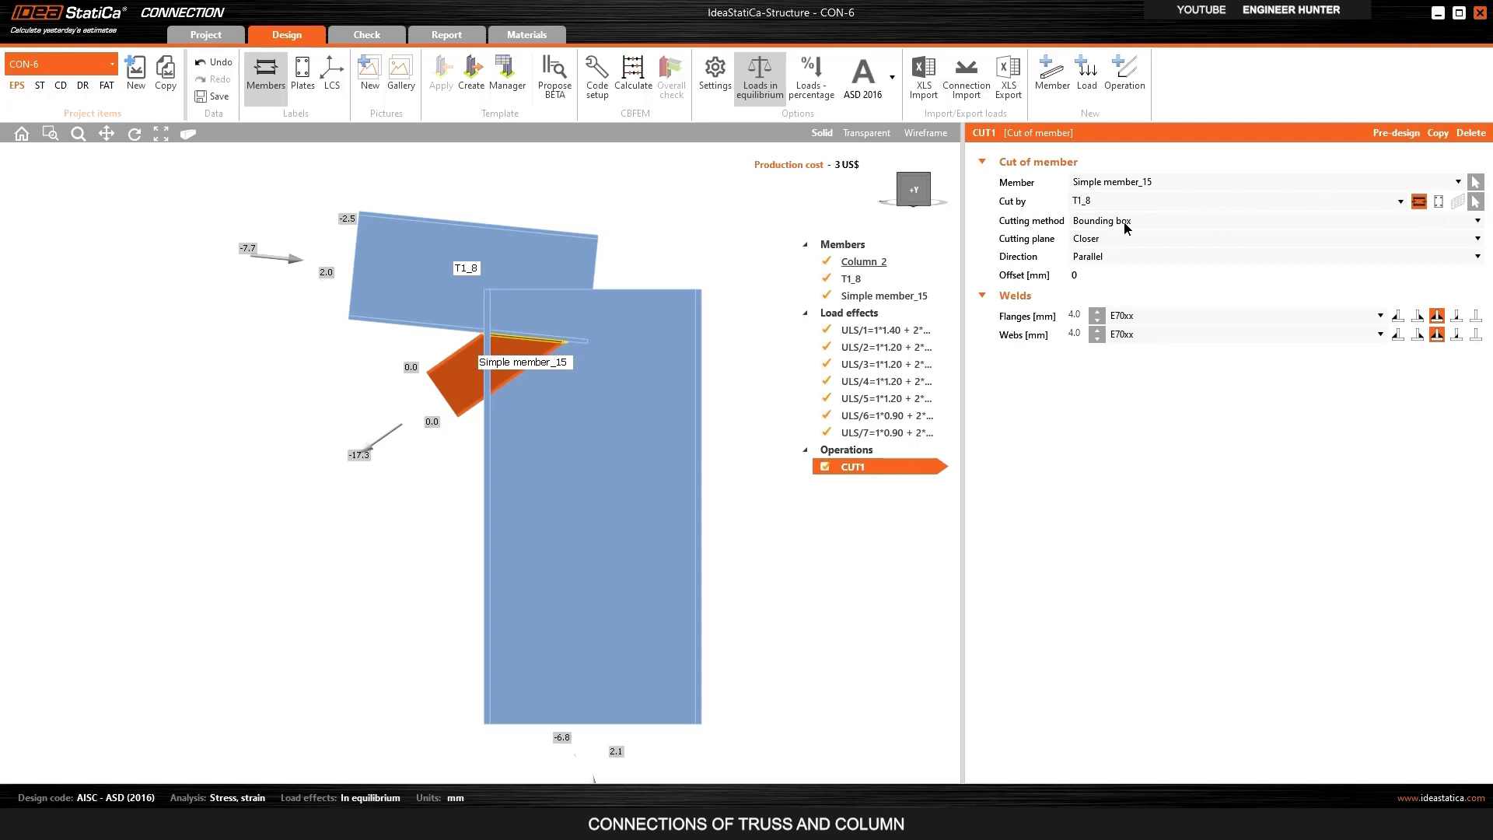
click(1075, 315)
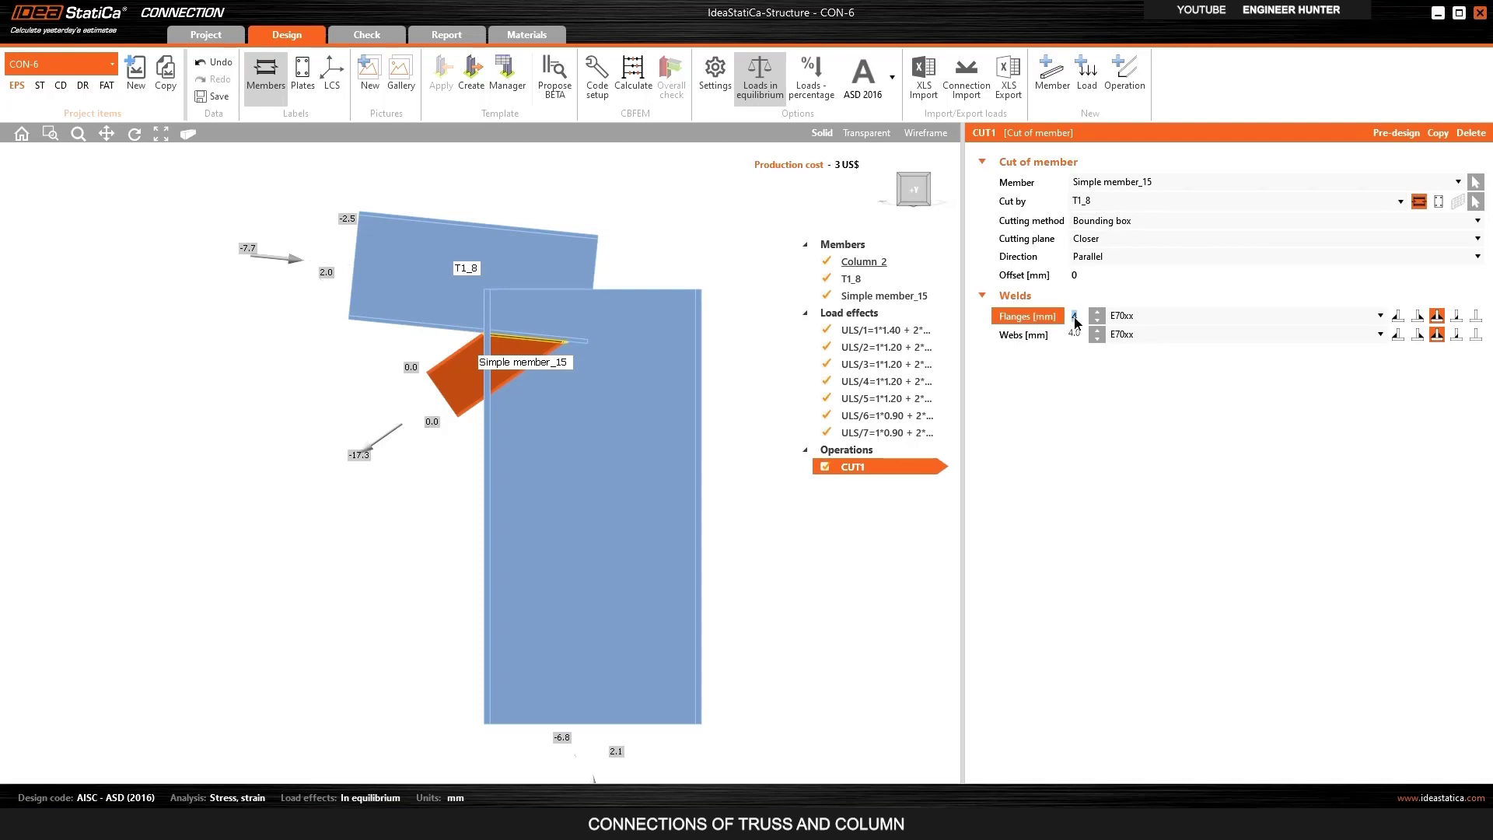
Set the diagonal Simple member_15's ez offset to 150 mm.
click(873, 296)
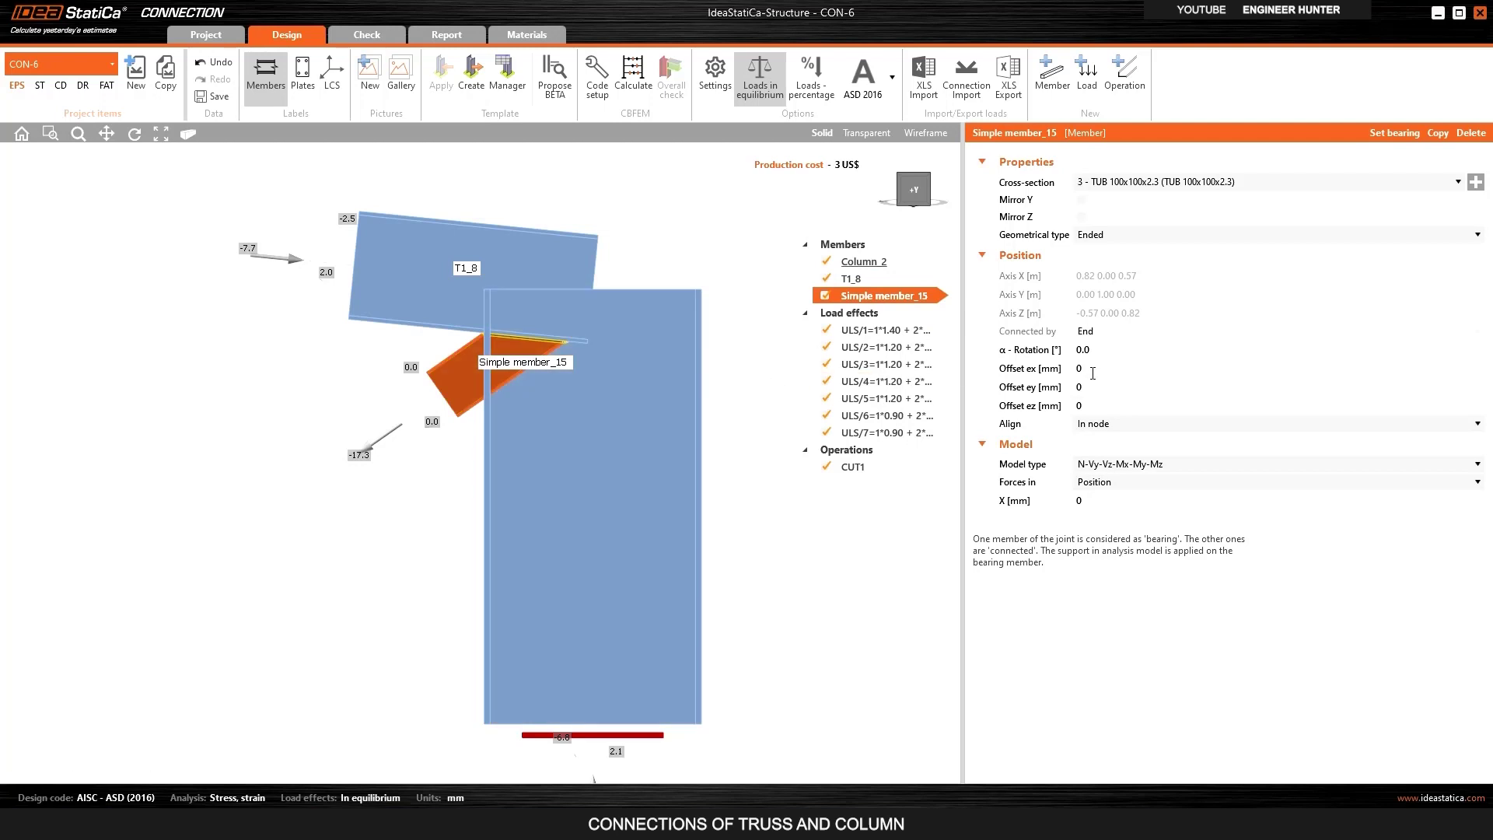
click(1072, 406)
text(12)
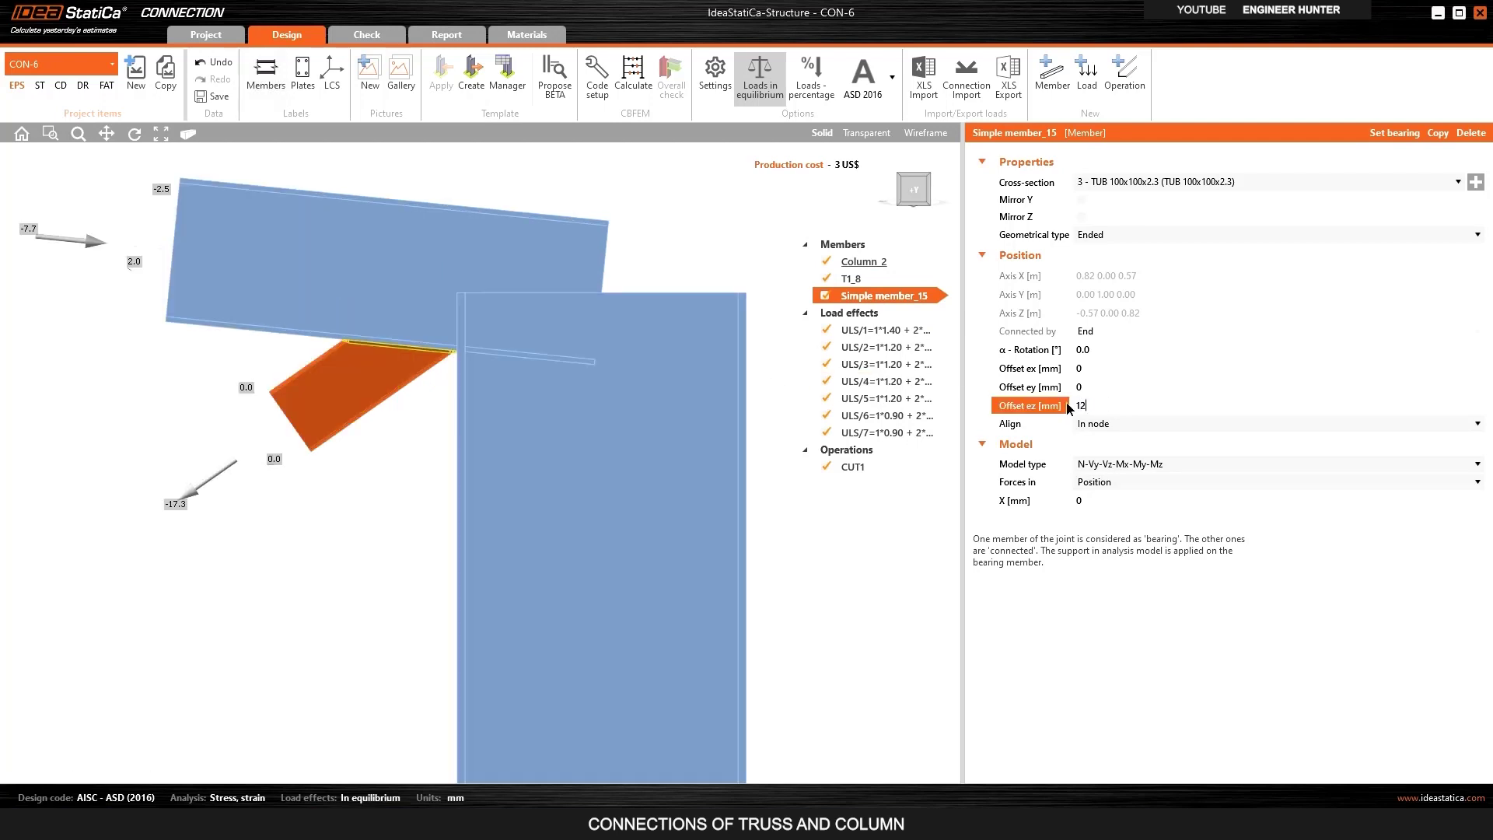
text(50)
key(Tab)
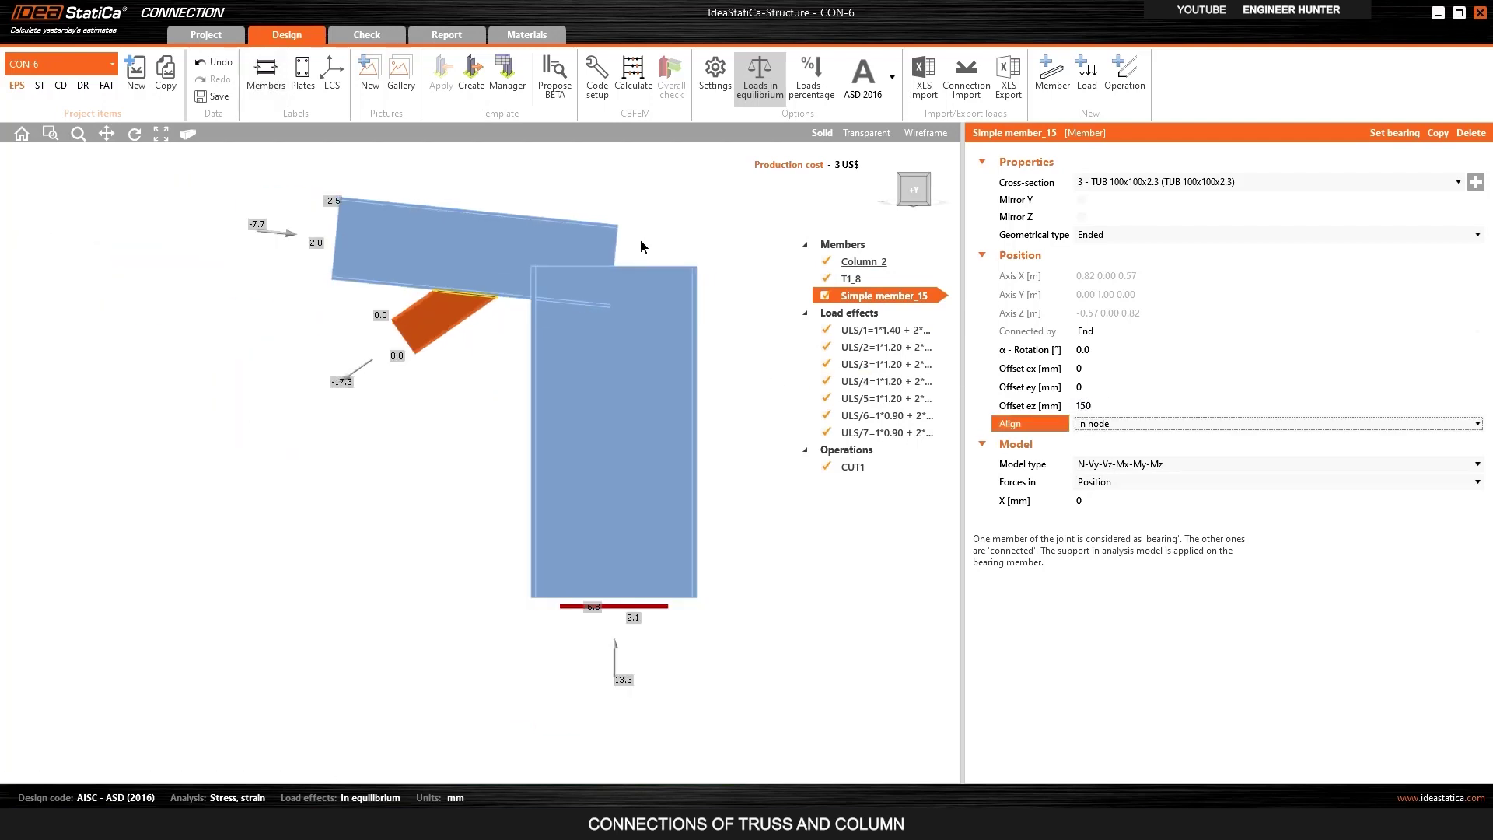
click(706, 205)
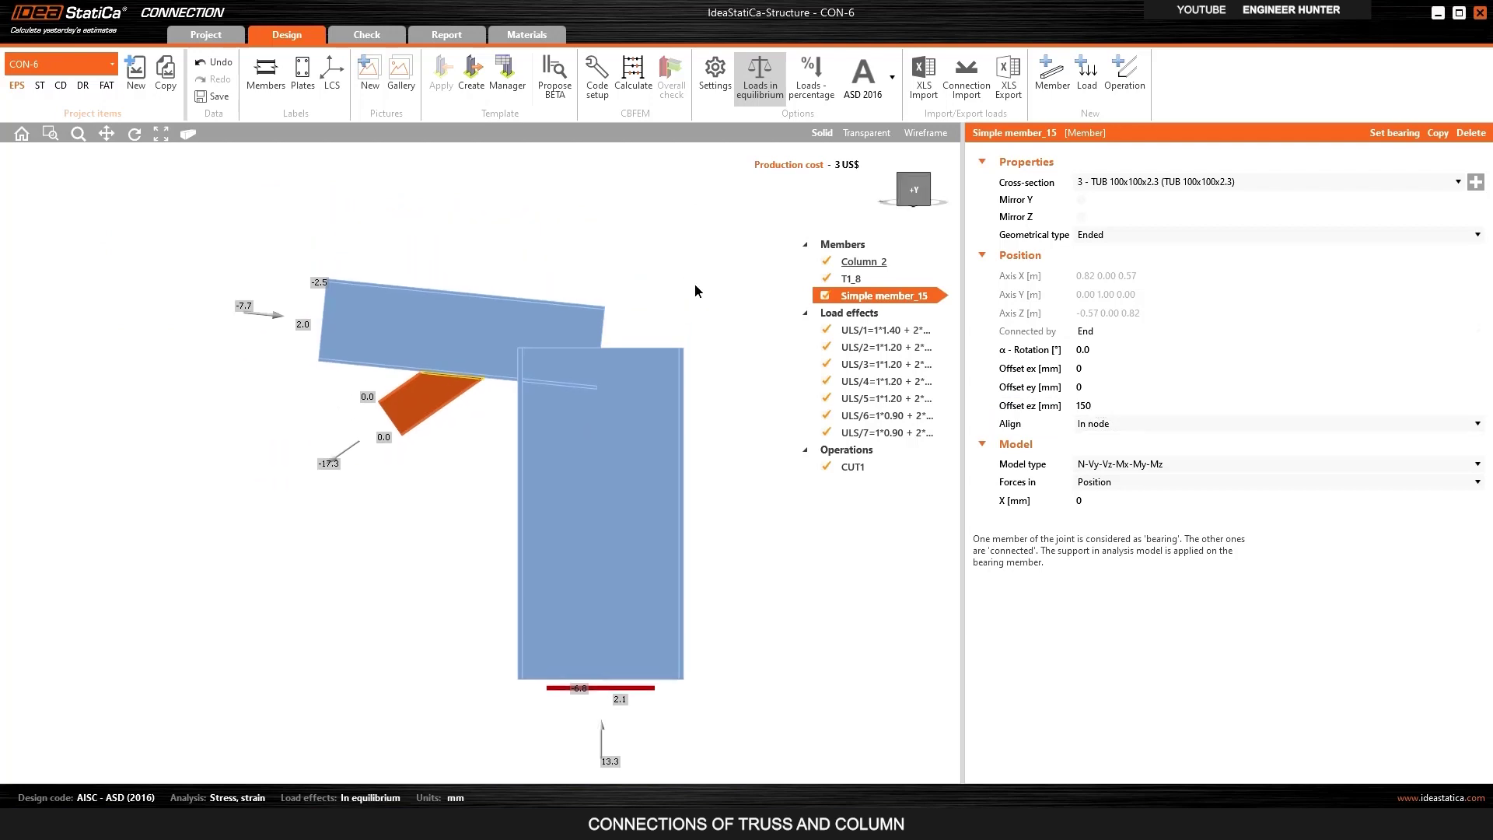
click(538, 316)
Switch the design method to LRFD 2016 and show the connection with its column in an isometric view.
click(591, 461)
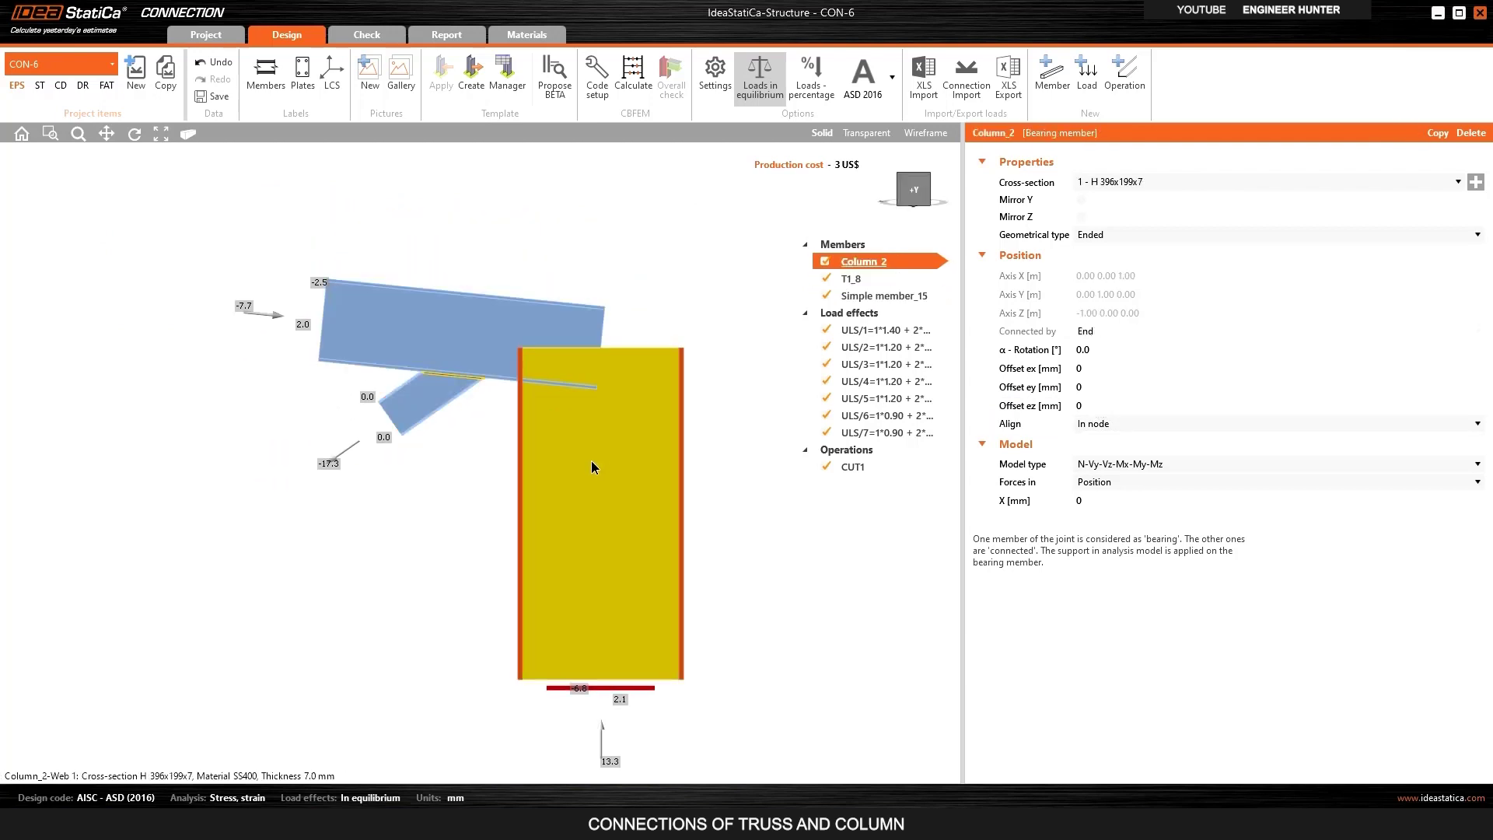
click(923, 201)
click(865, 77)
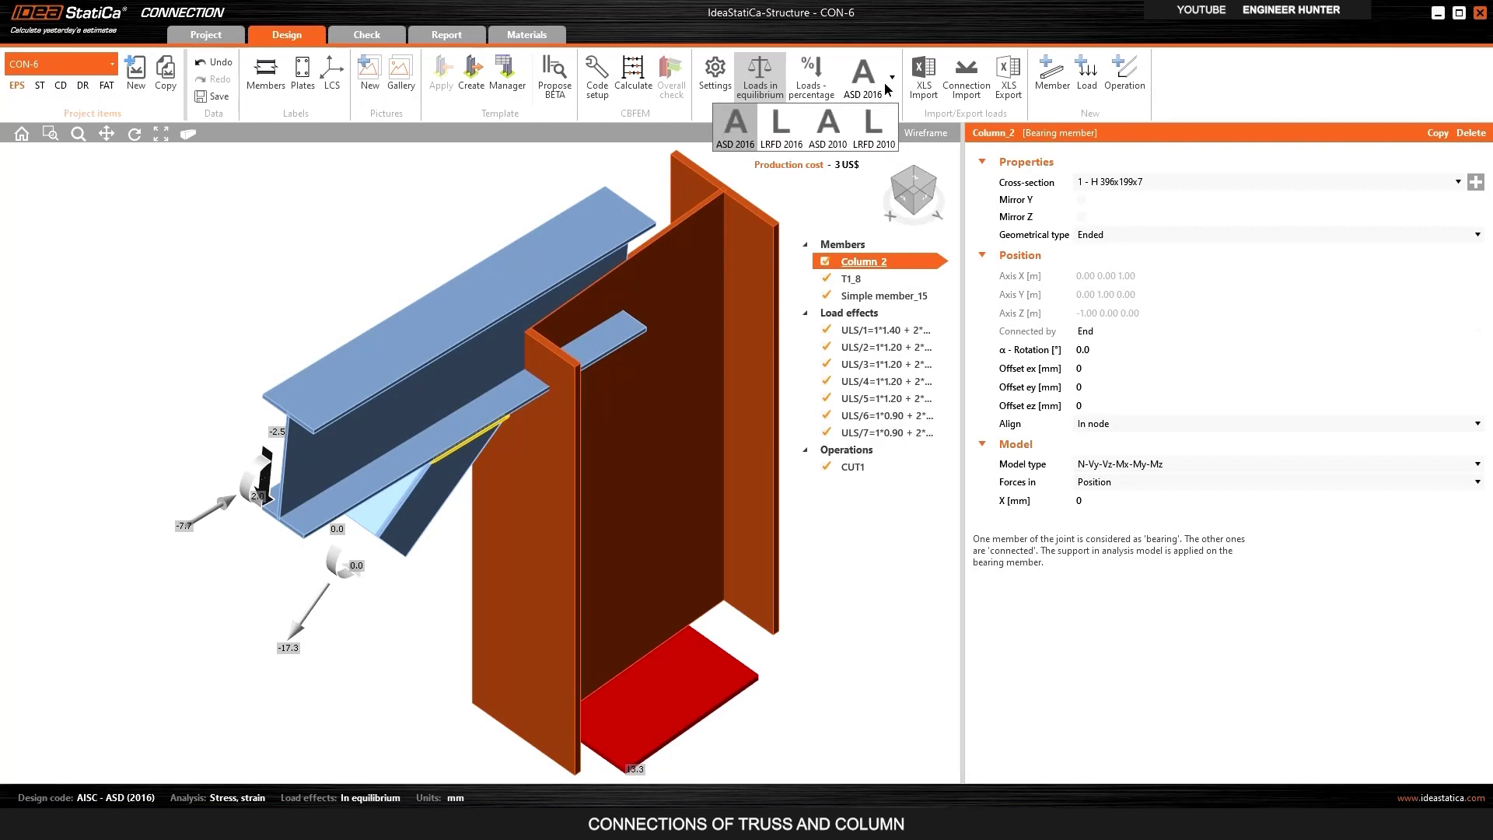
click(778, 130)
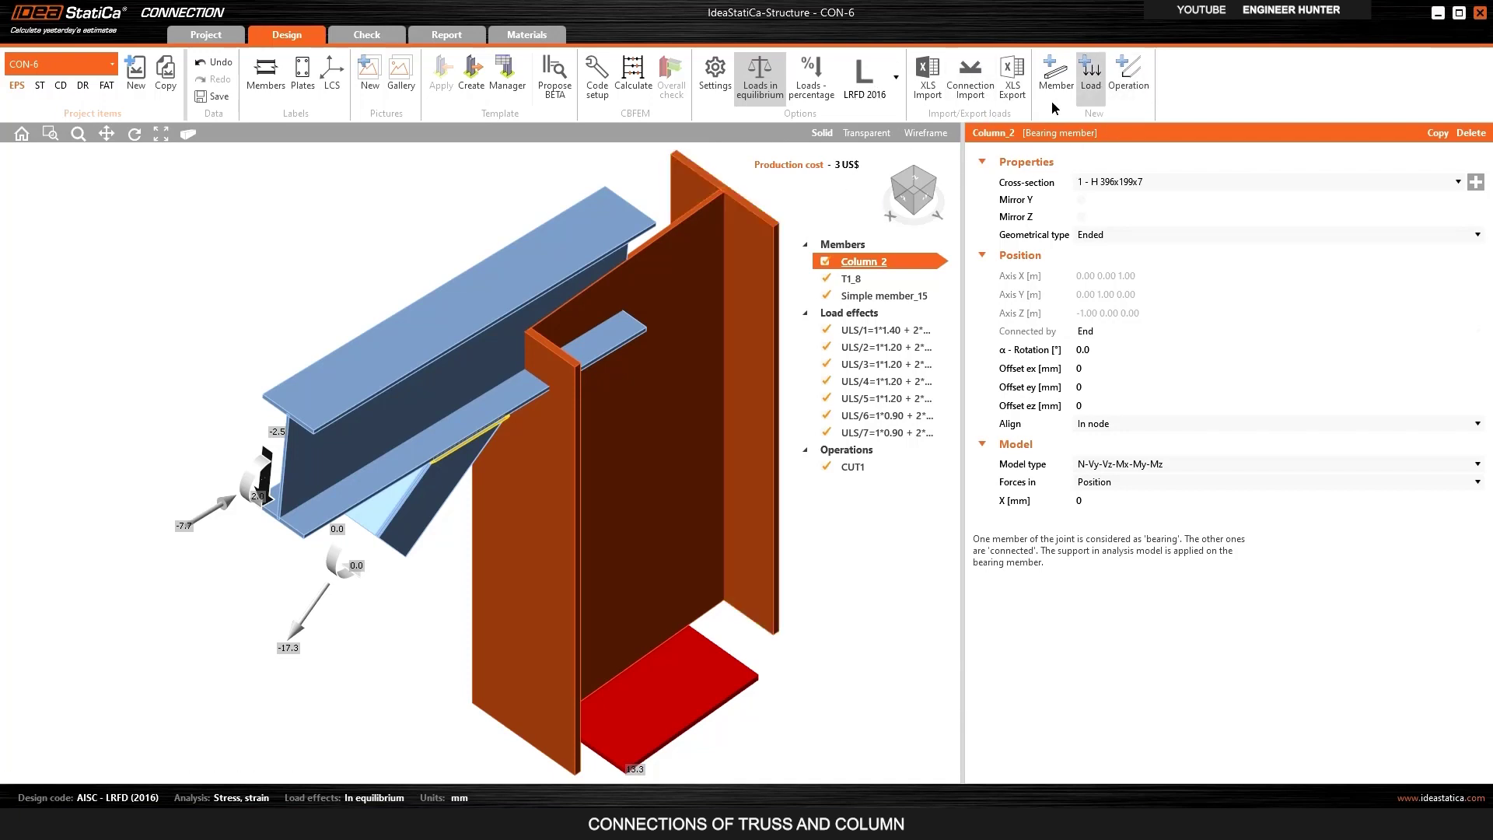
Add an end plate operation and identify the top chord and the column it should join.
click(1130, 99)
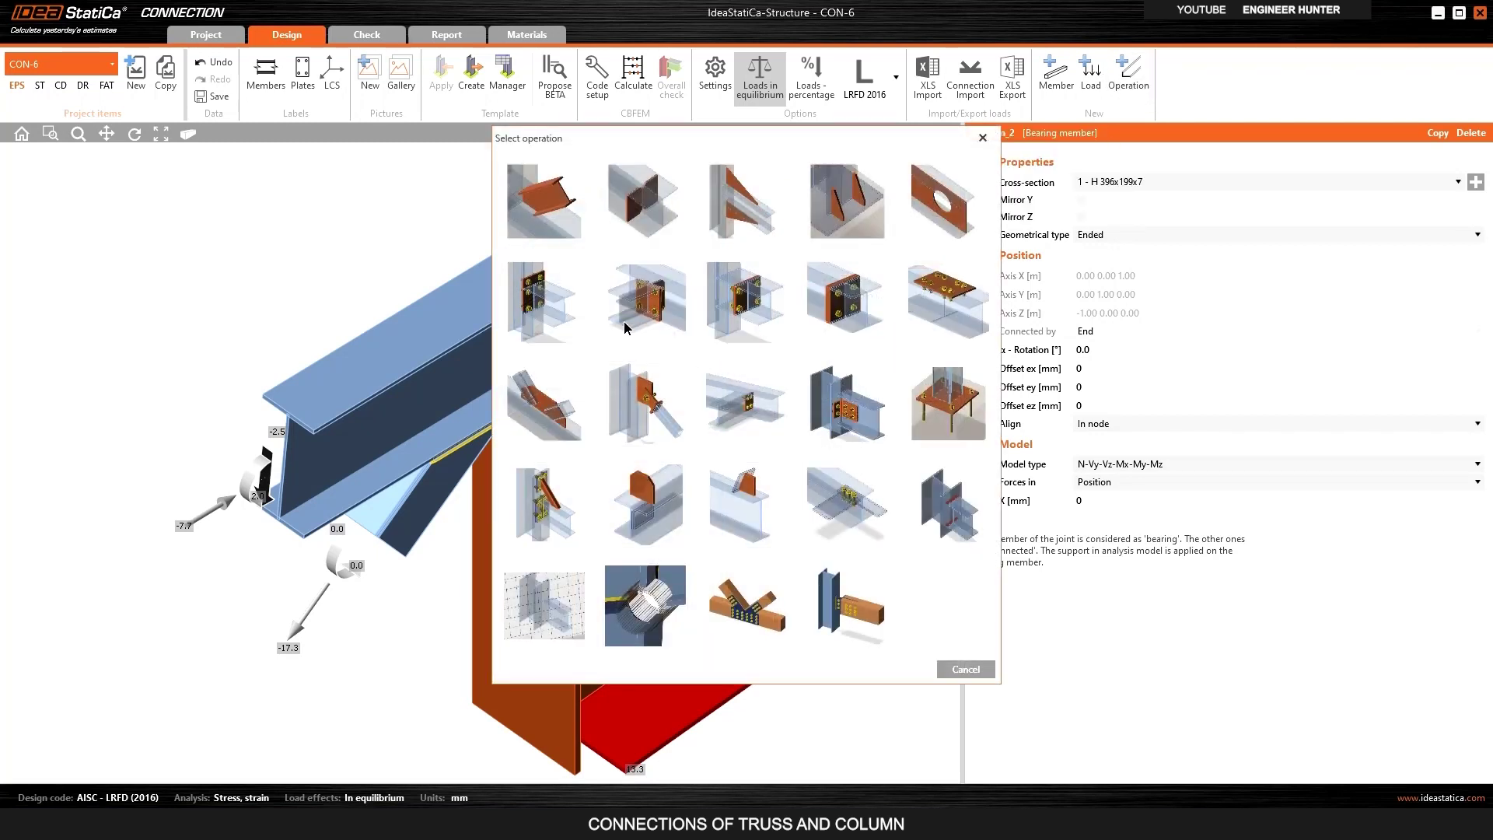
click(570, 305)
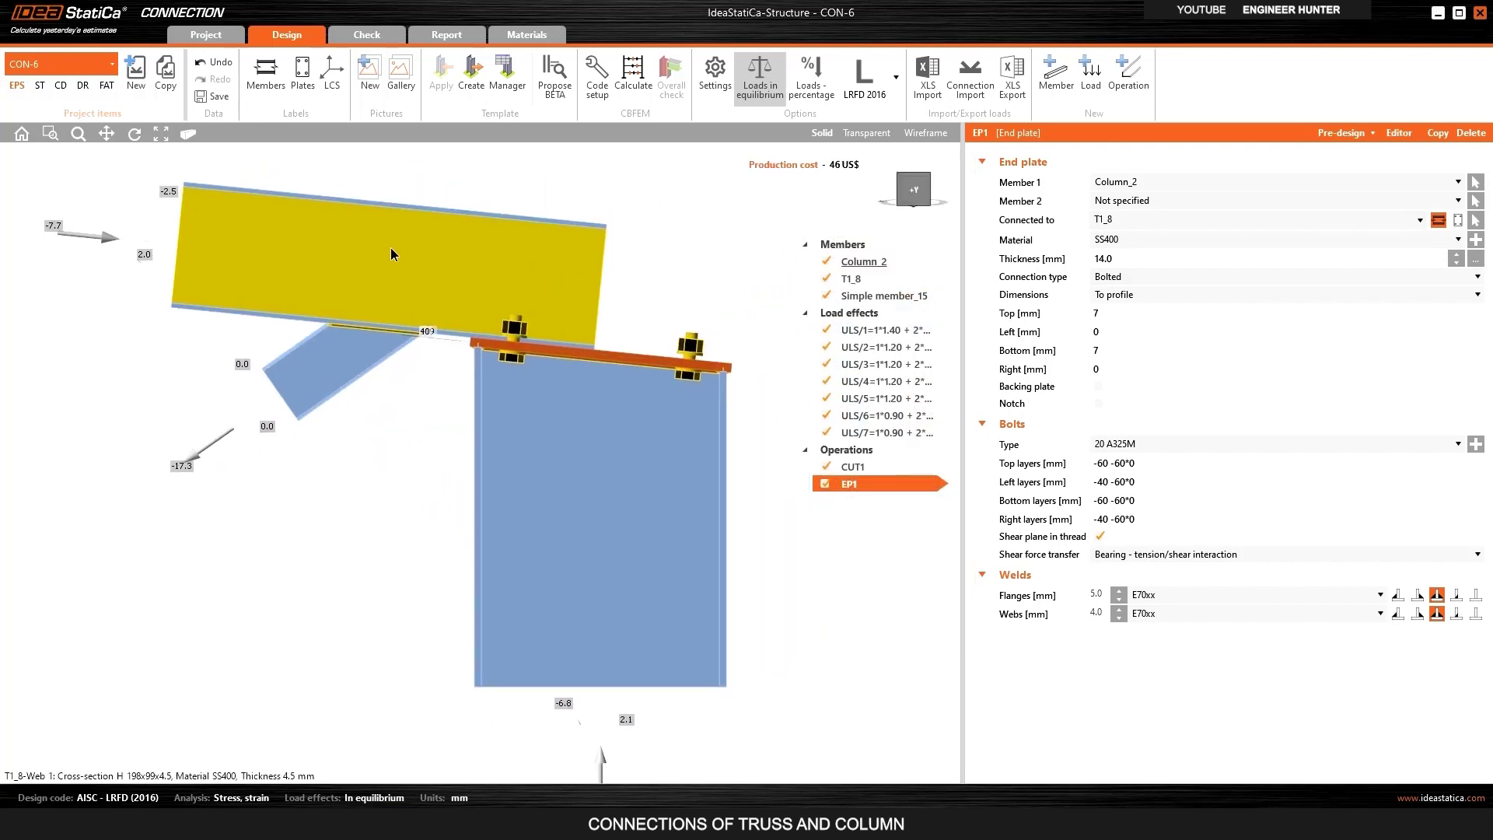
click(398, 244)
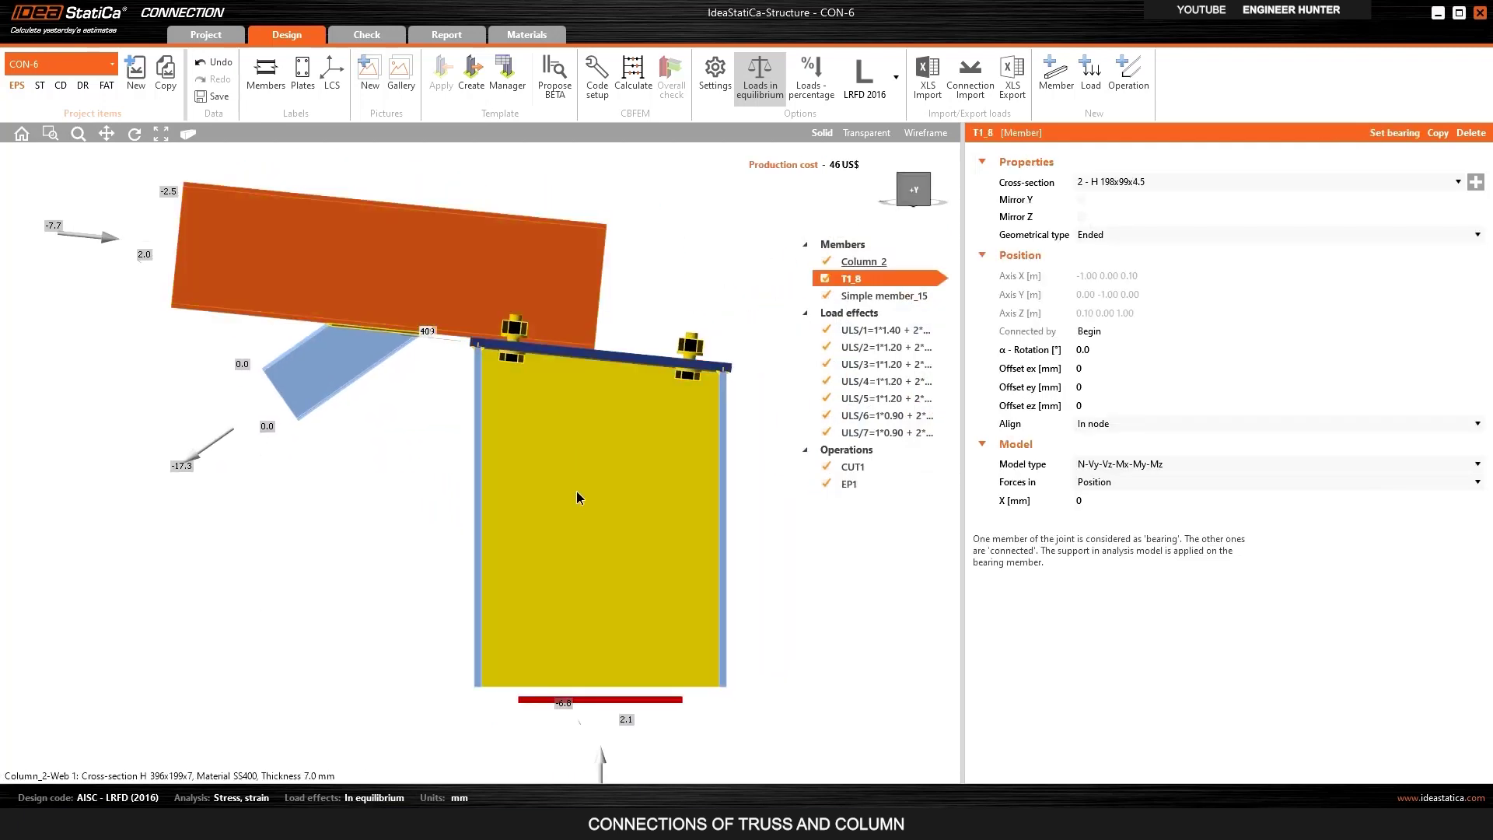
click(586, 498)
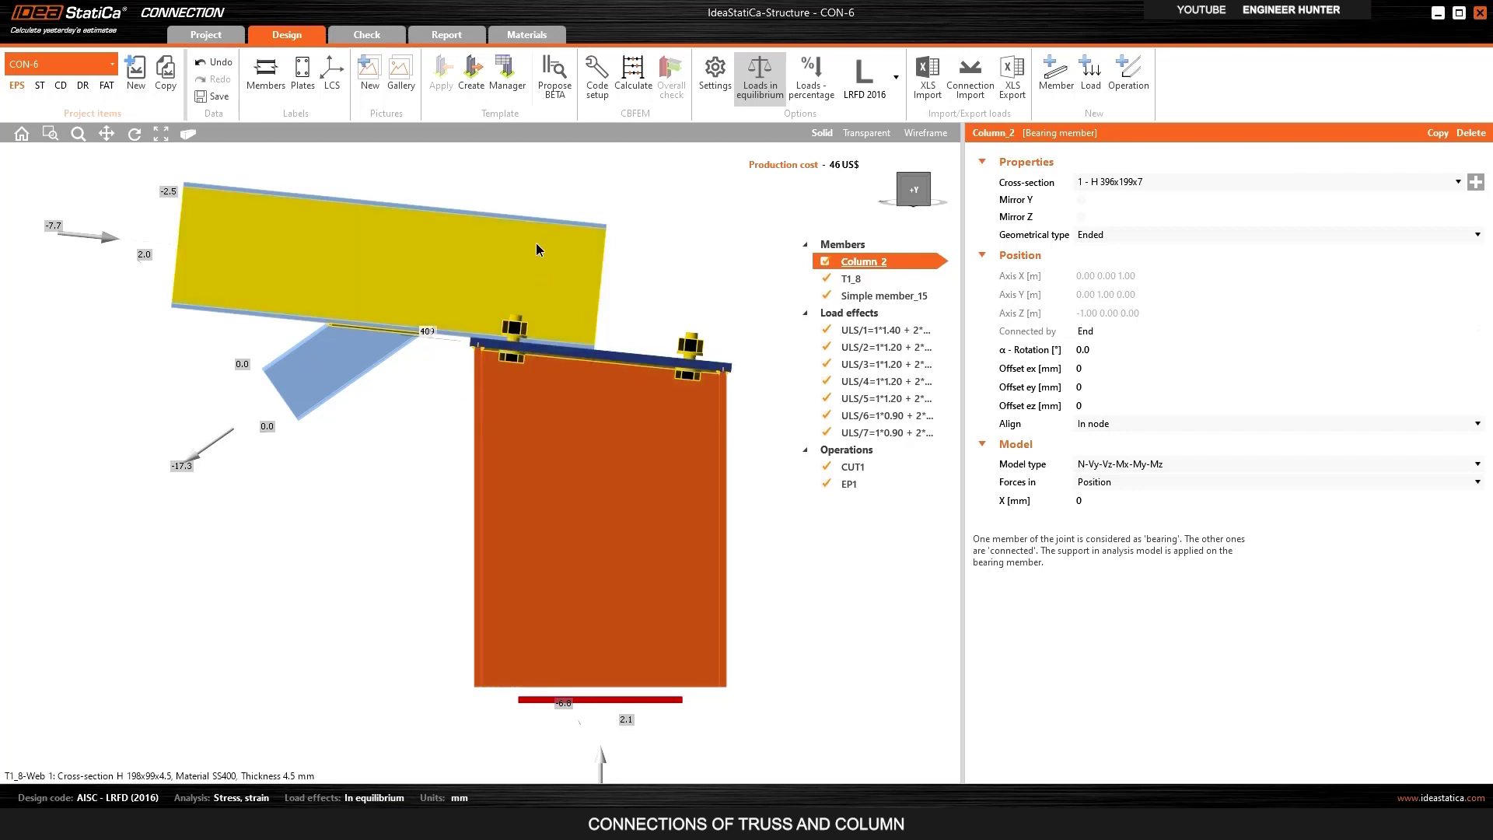
click(542, 269)
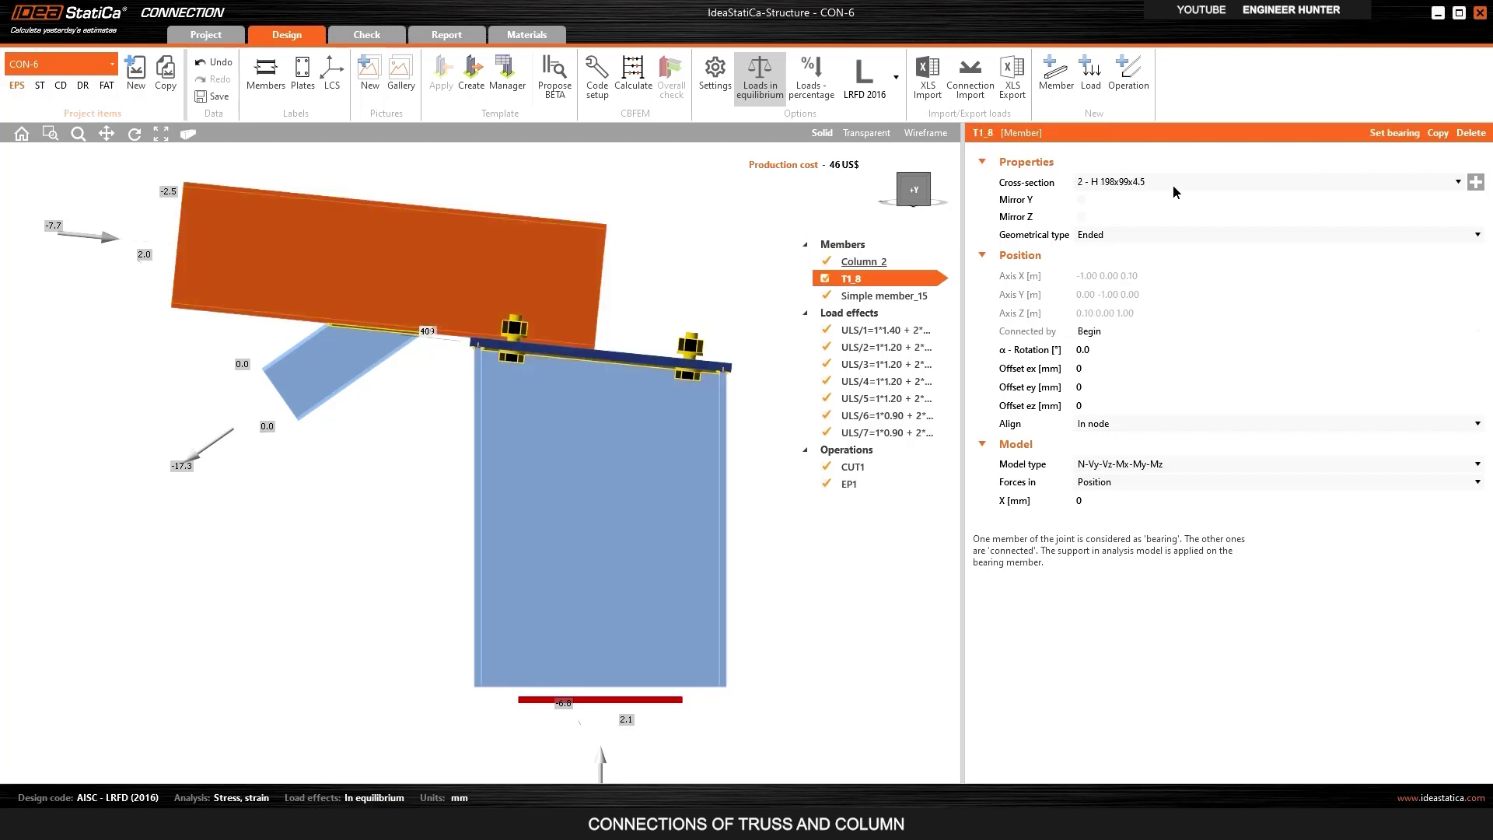
Assign the end plate to member T1_8, connected to Column_2, and display the member labels in the model.
click(859, 484)
click(1160, 185)
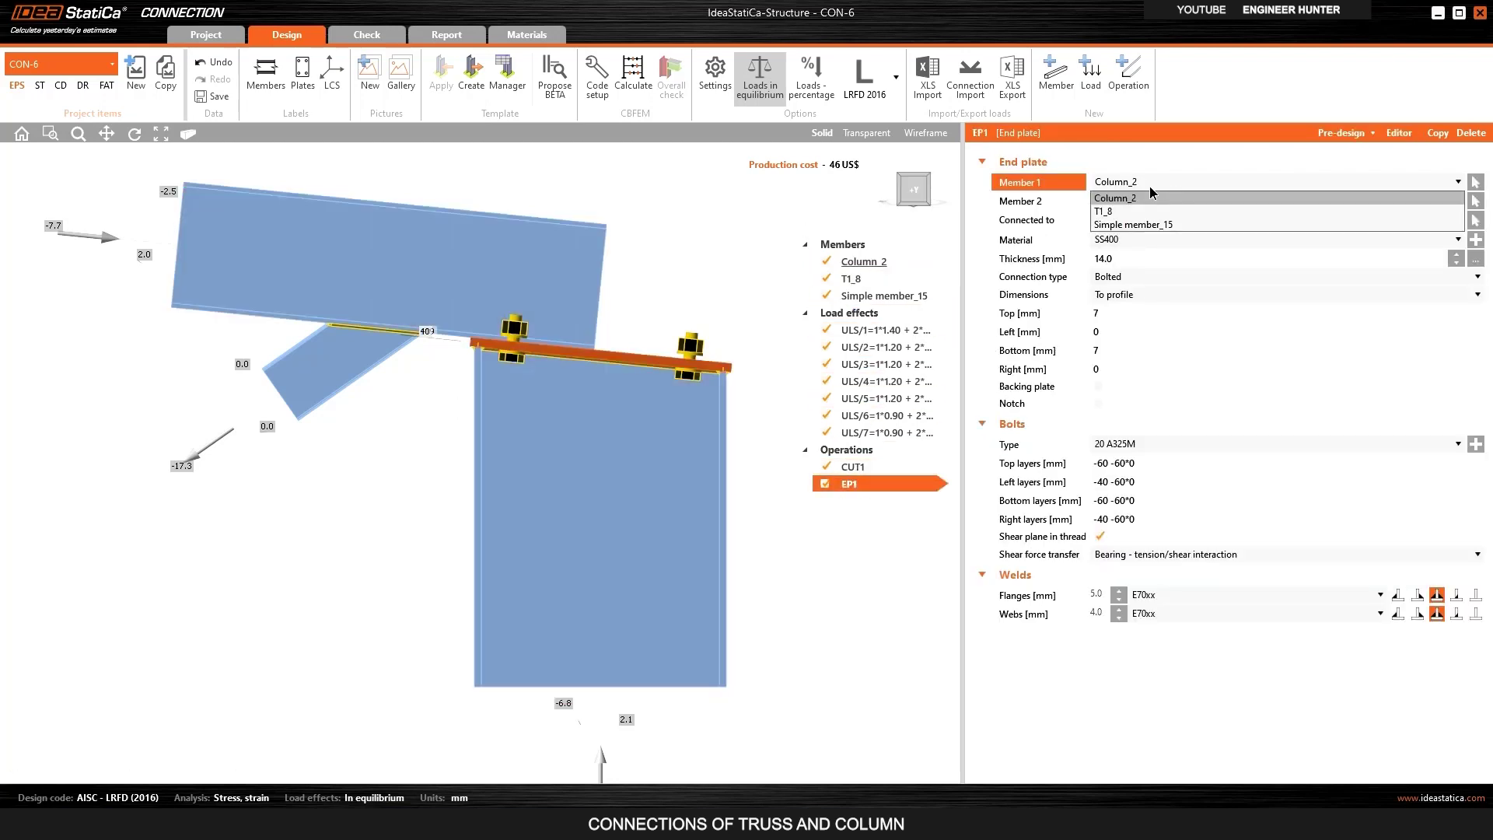
click(1105, 225)
click(265, 74)
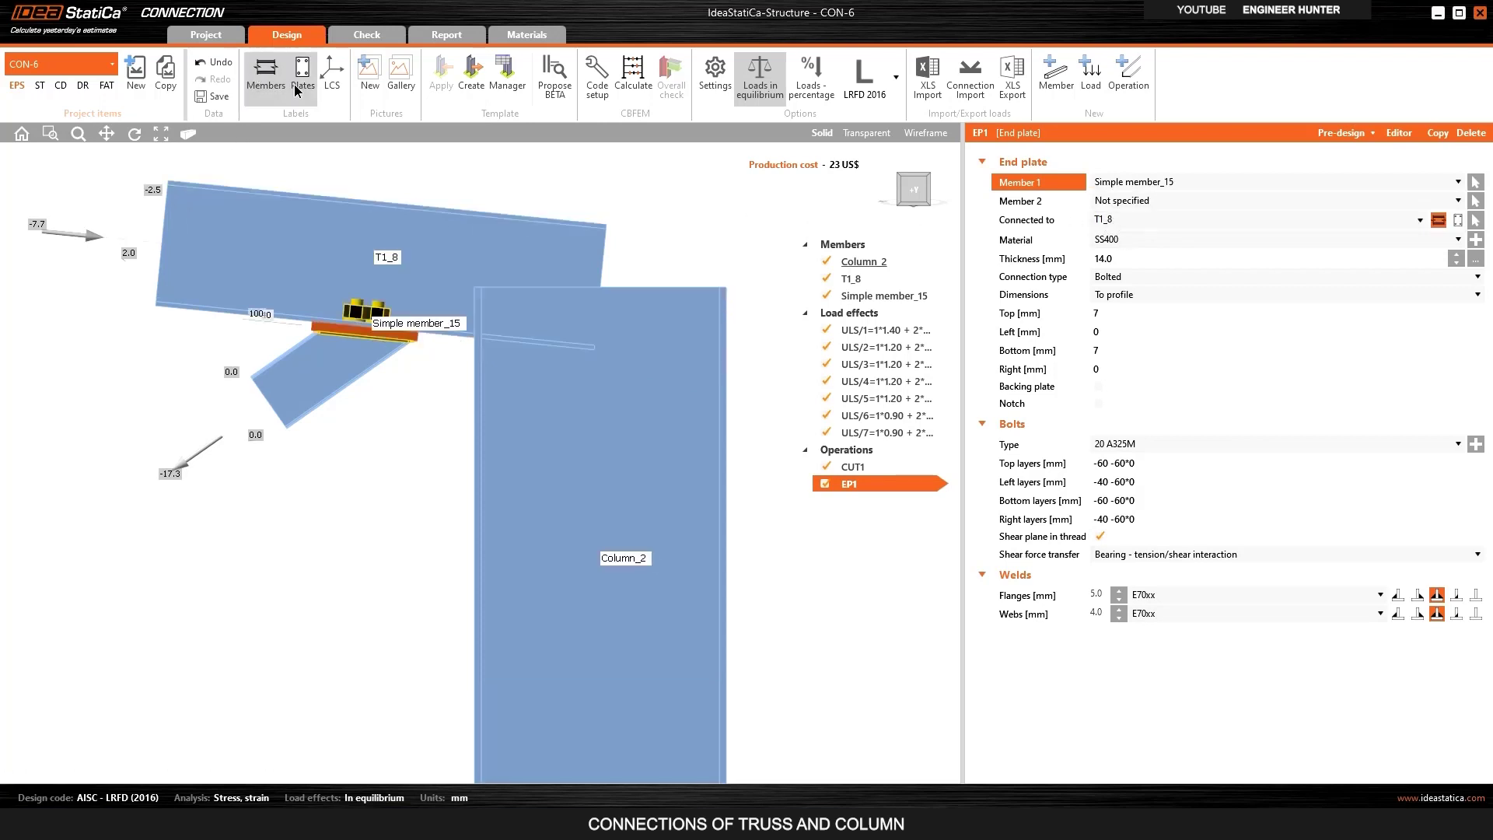
click(1182, 186)
click(1124, 213)
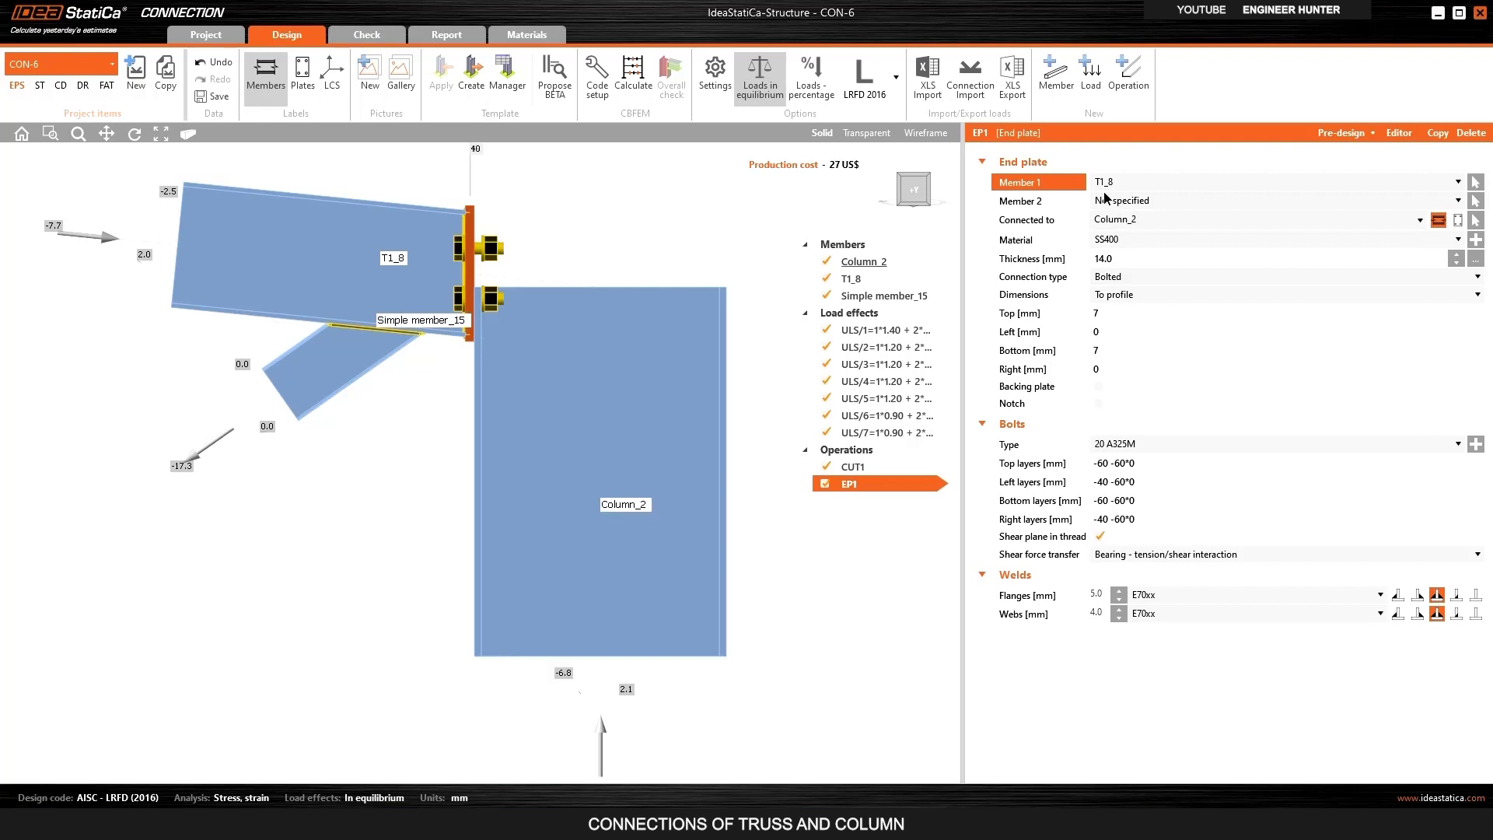
Try Column_2 as the end plate's second member, and restore Not specified with Column_2 as the connected member.
click(1132, 204)
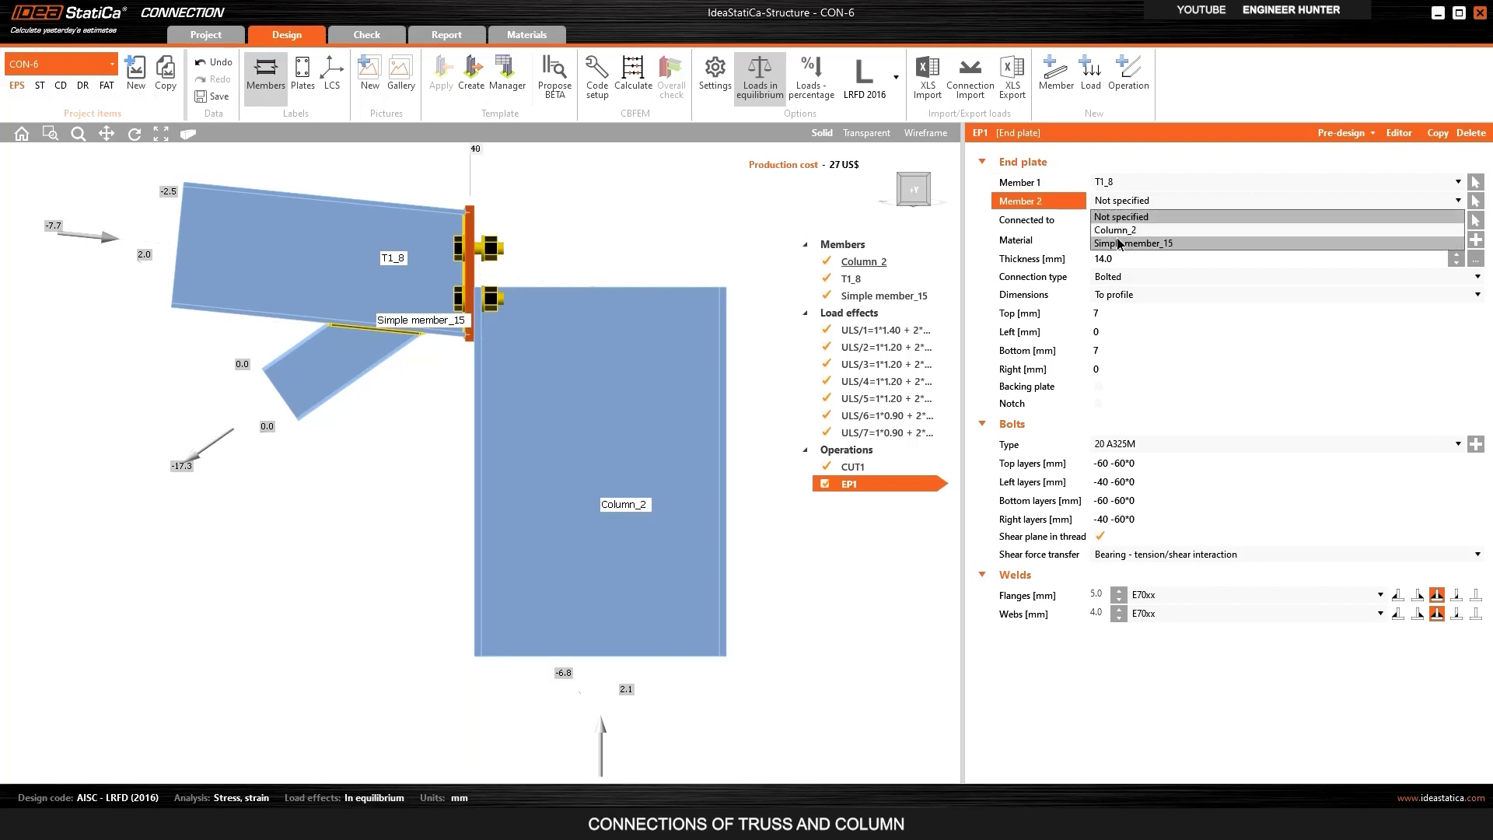
click(1119, 231)
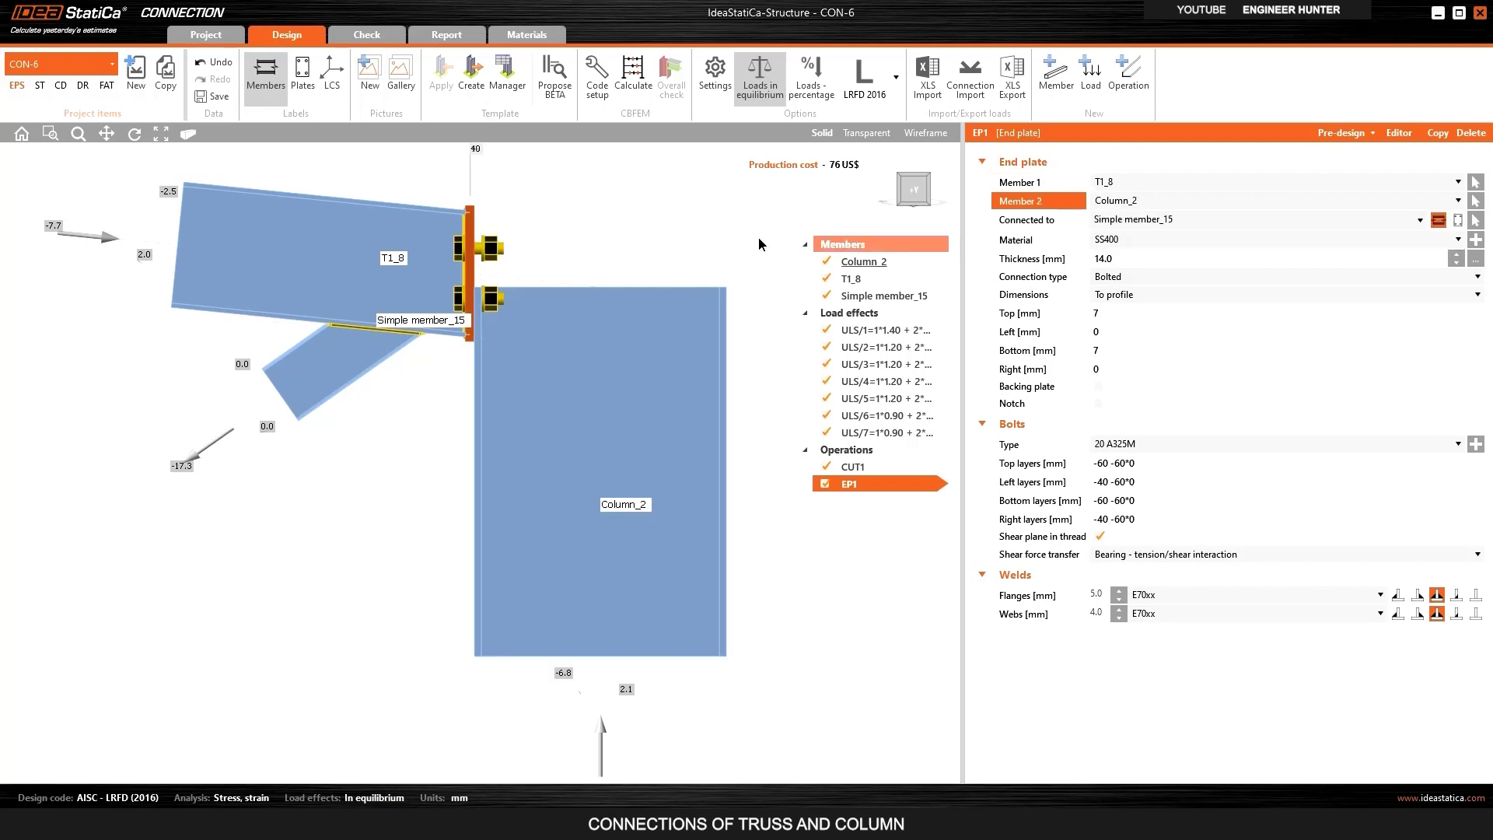
click(1127, 204)
click(1125, 216)
click(1120, 220)
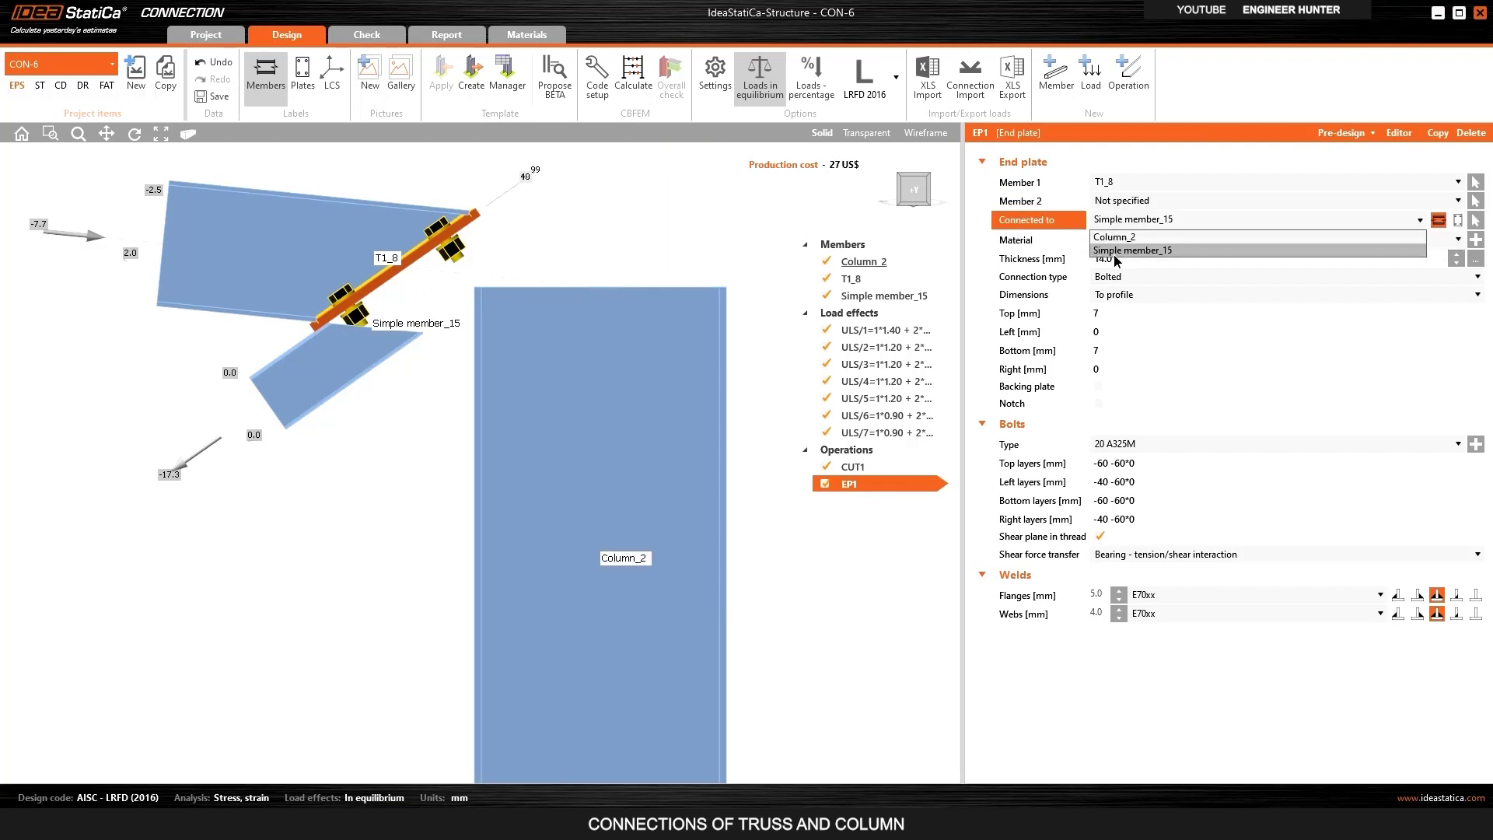
click(1115, 237)
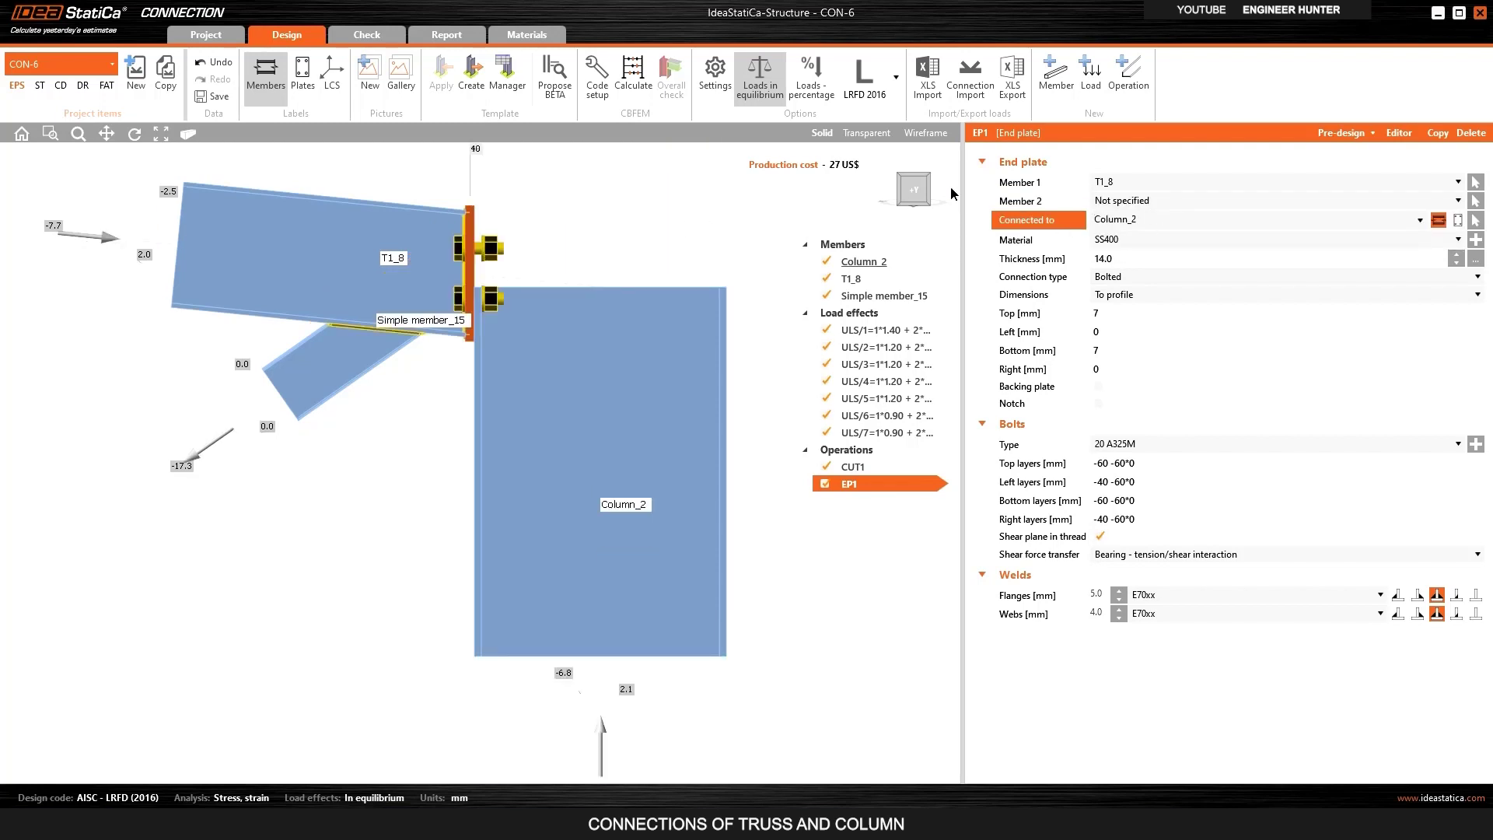
Set the end plate's bolt type to 16 A325M and its thickness to 12 mm.
click(902, 184)
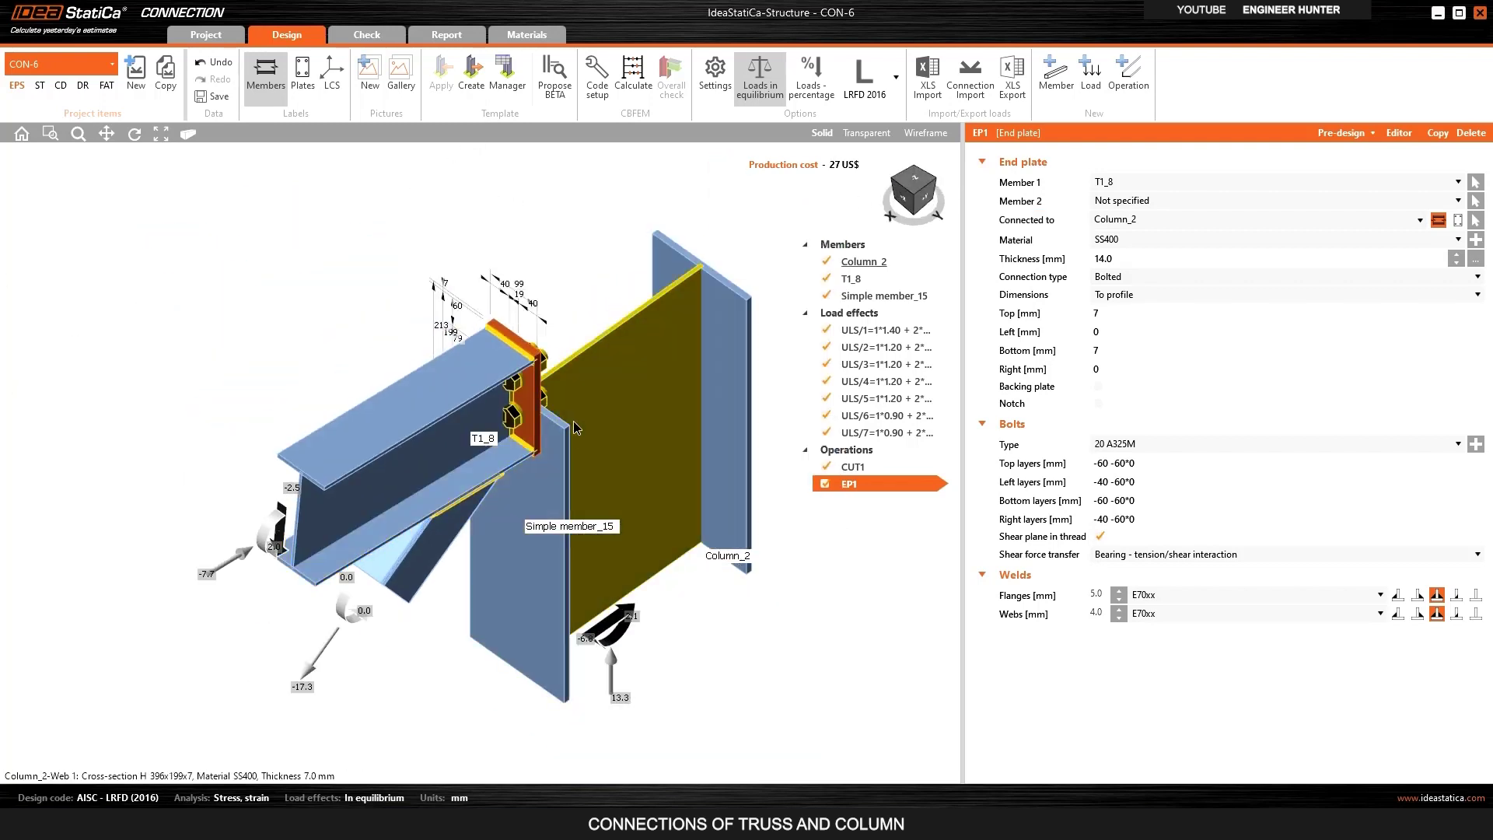
click(1146, 445)
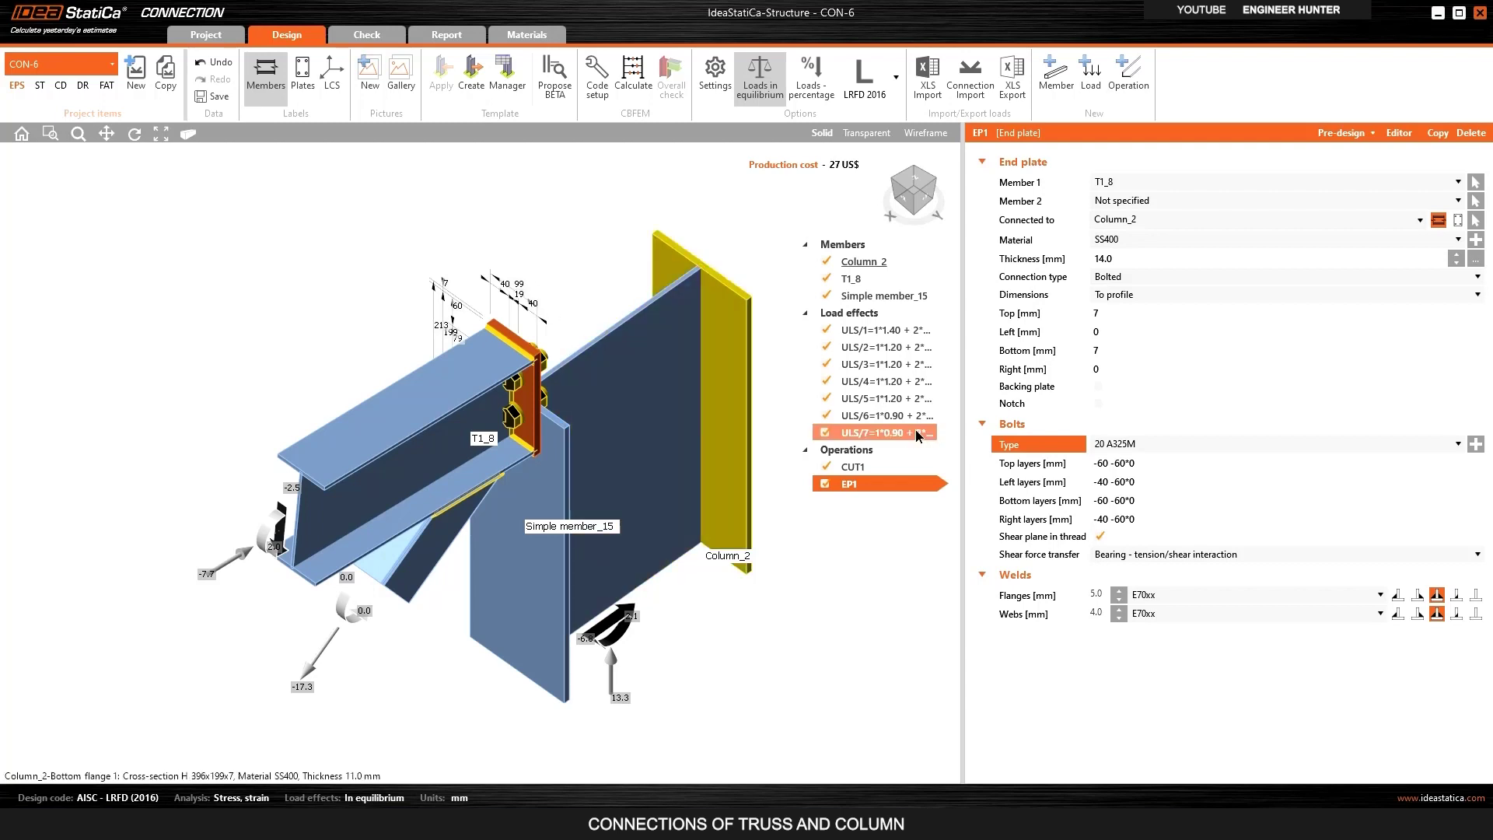
click(872, 483)
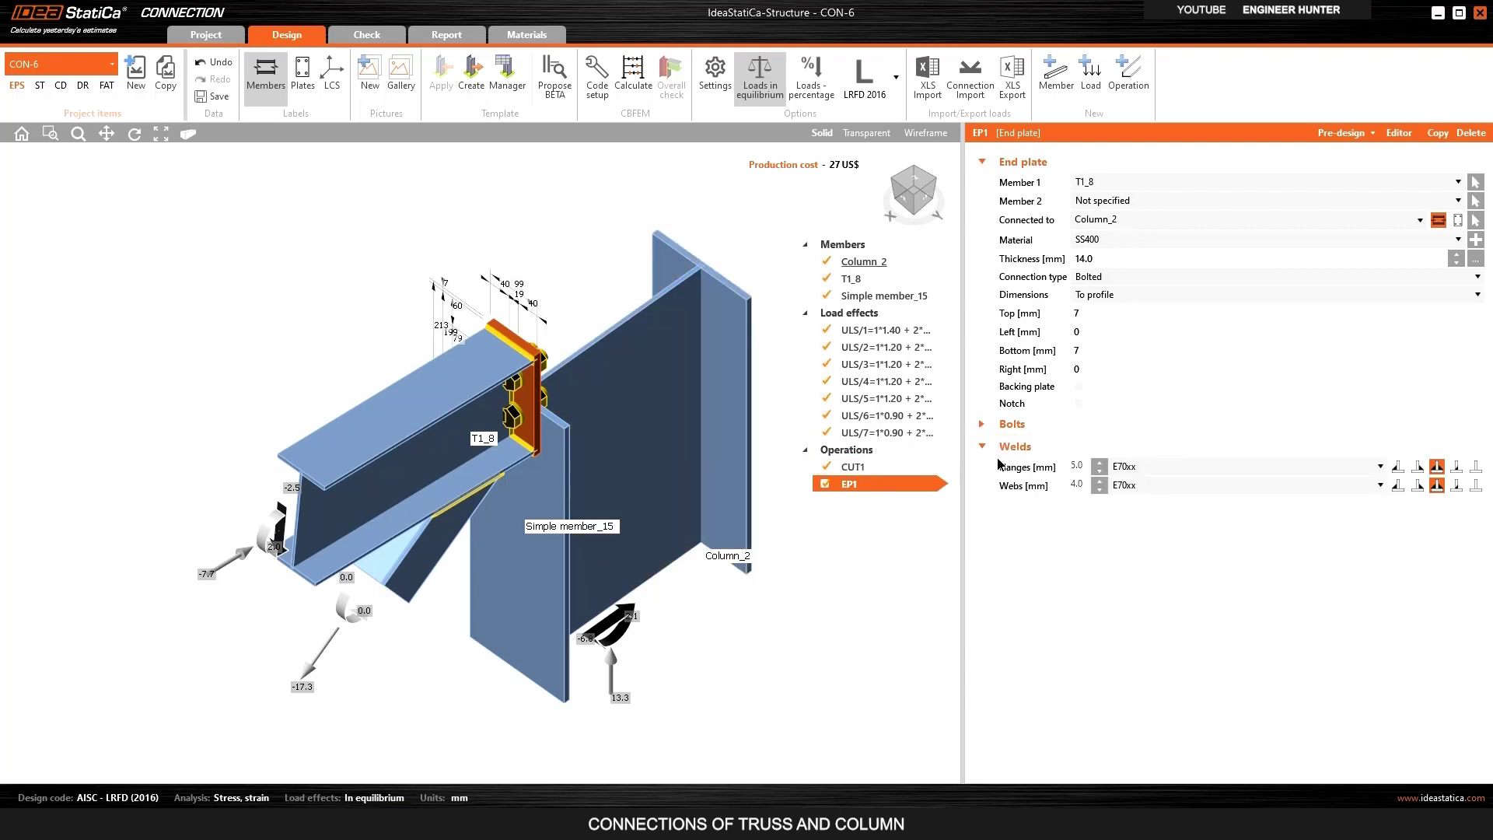
click(1005, 425)
click(1117, 444)
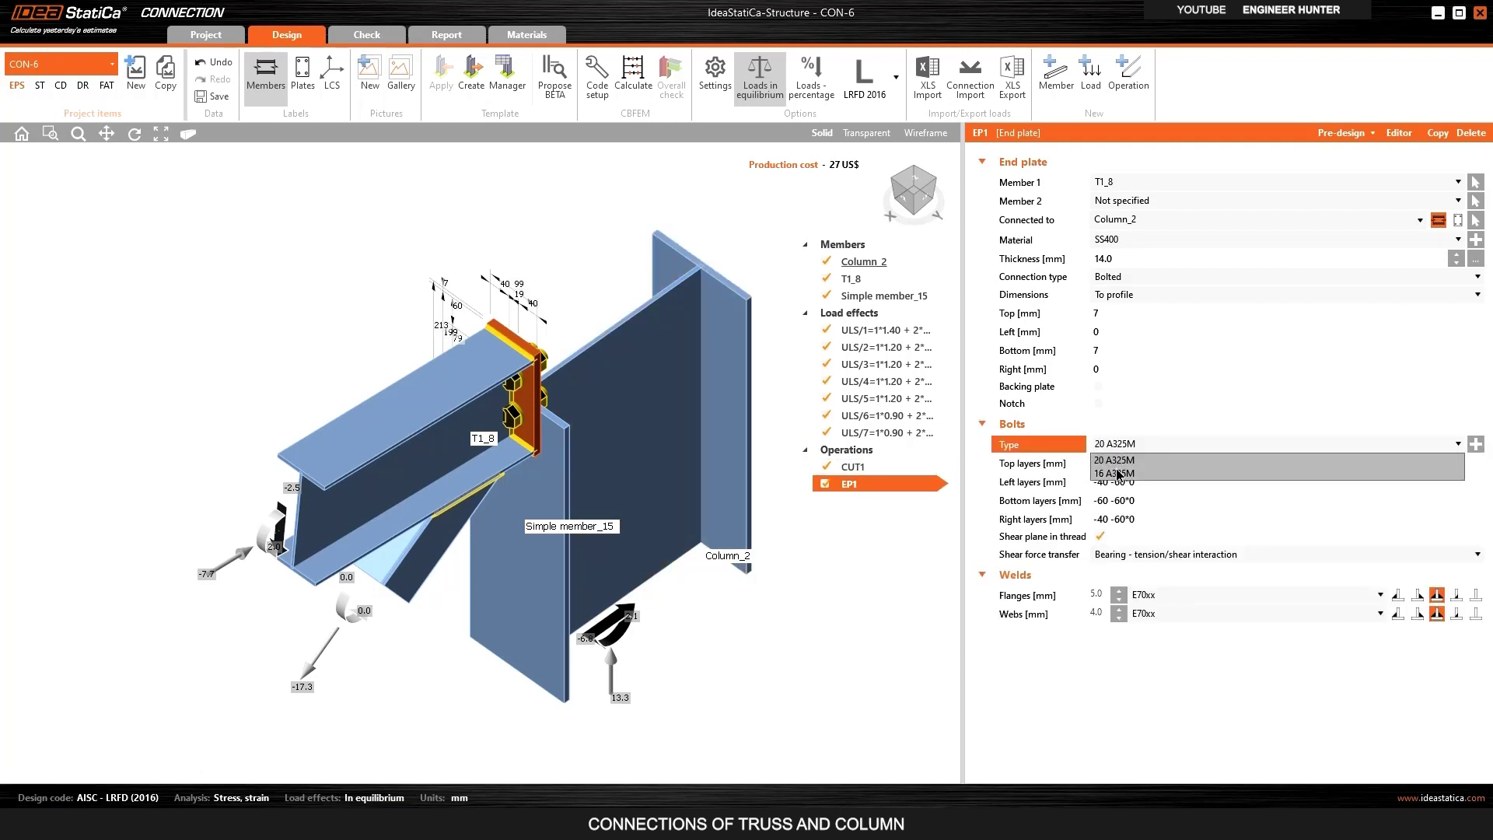
click(1119, 472)
click(1069, 265)
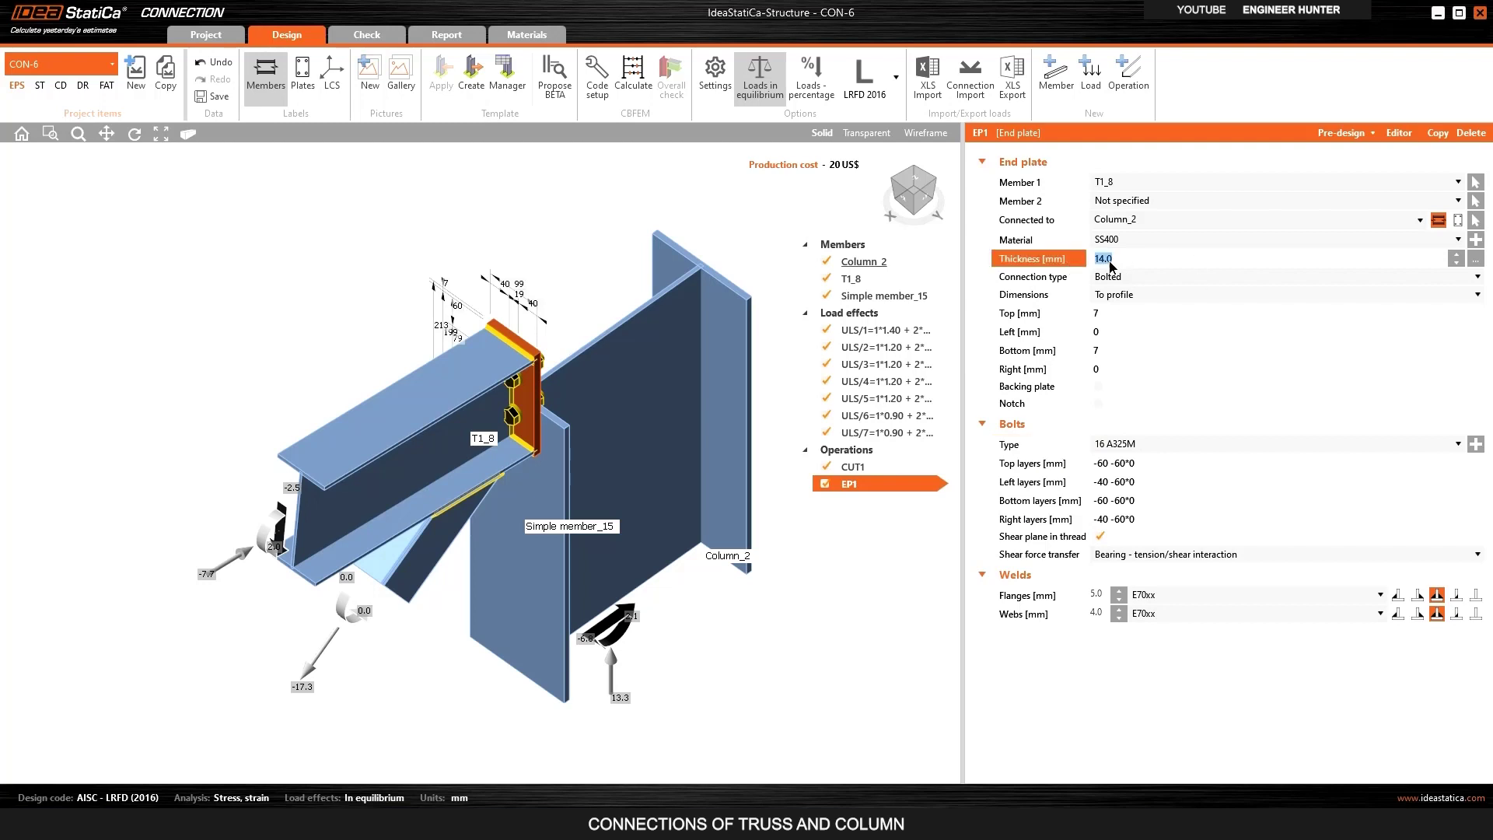
text(12)
key(Tab)
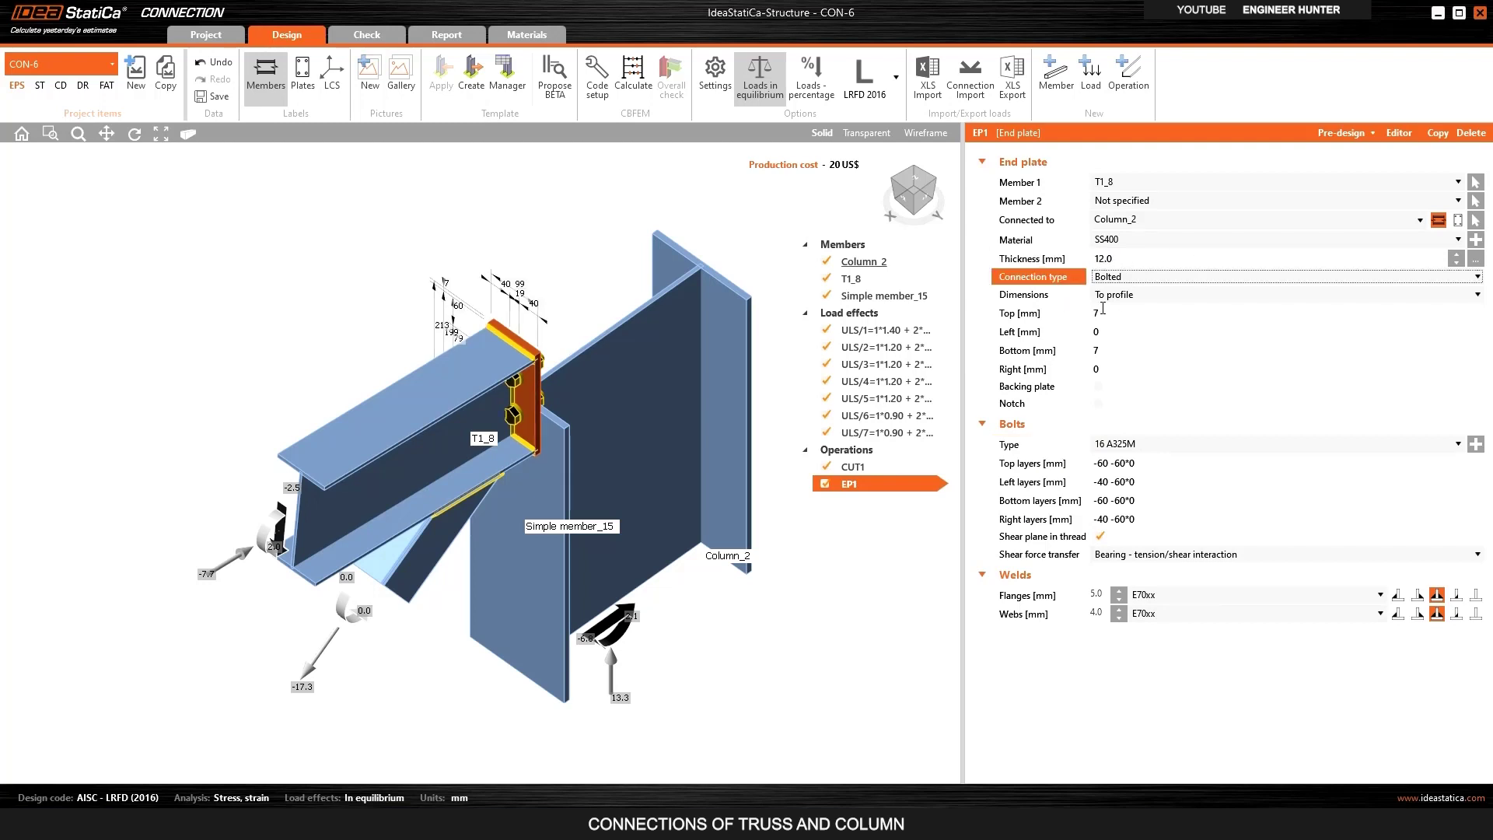
Display the model as transparent and view the end plate and its bolts face-on along the X axis.
click(867, 133)
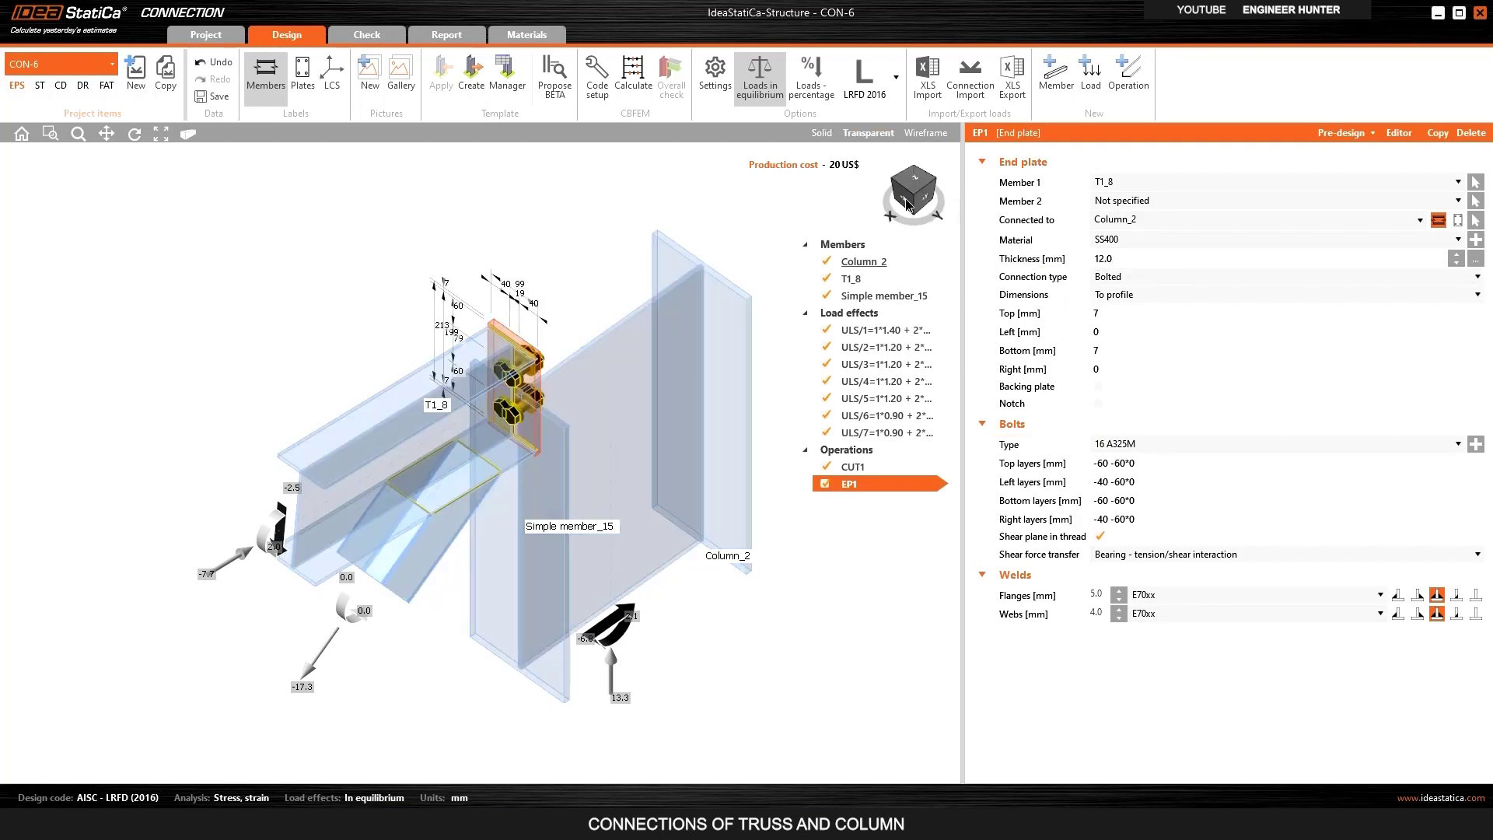
click(910, 196)
scroll(655, 267, up, 5)
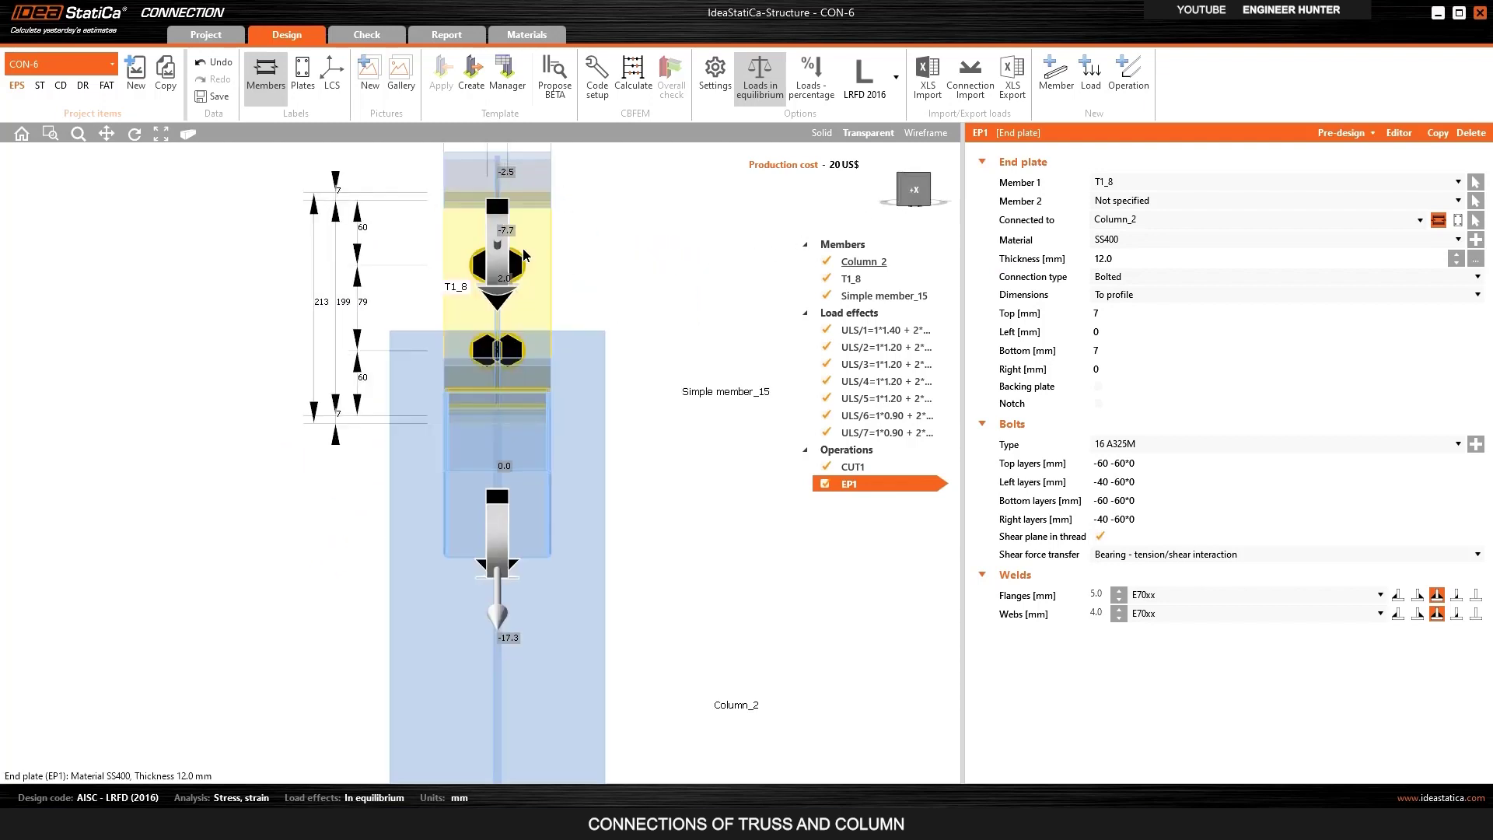
Set the end plate's top and bottom extensions beyond the profile to 10 mm each.
click(1107, 312)
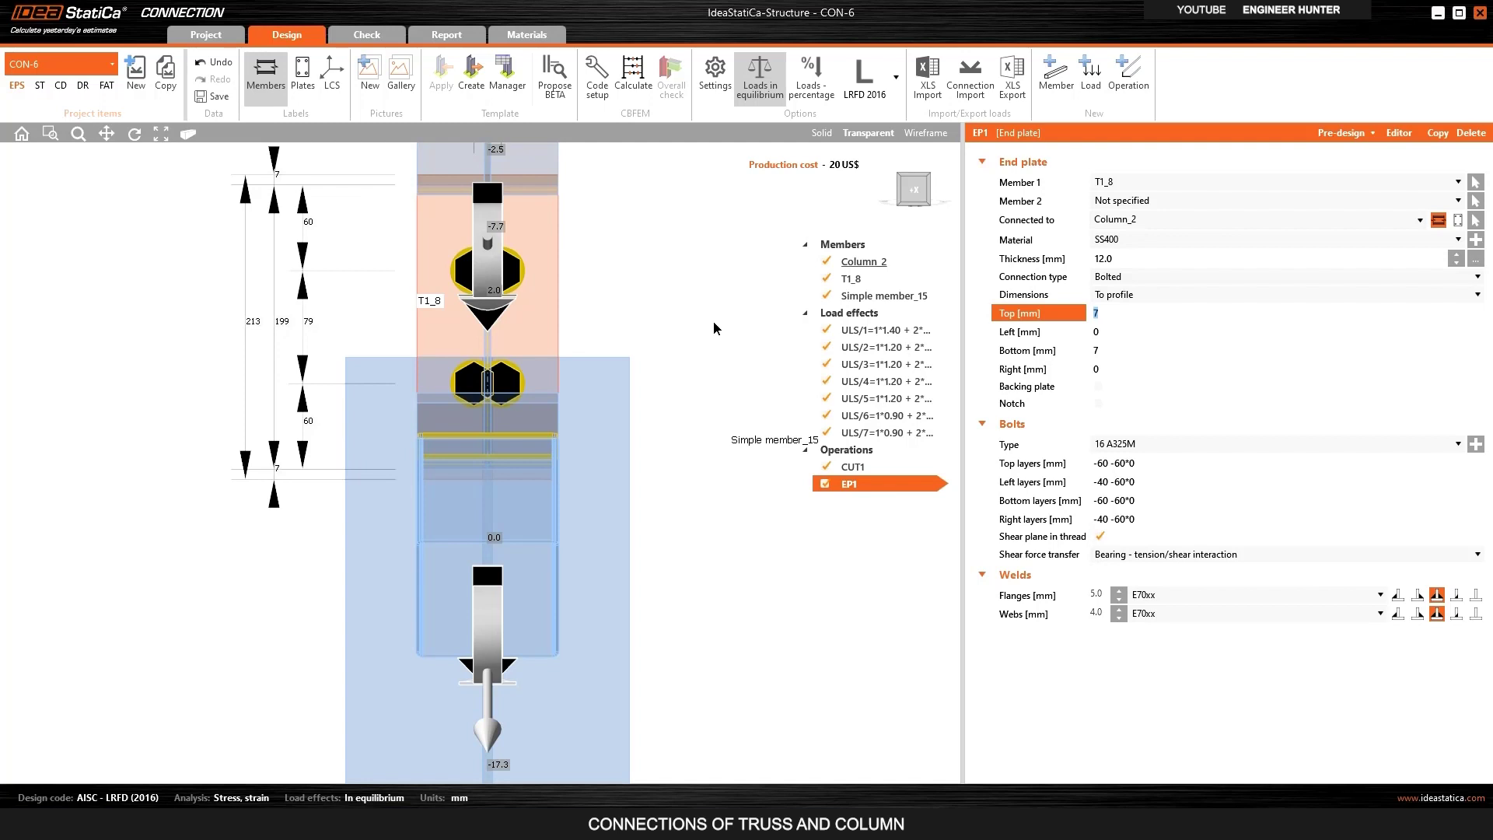
text(10)
key(Tab)
key(Tab)
text(10)
key(Tab)
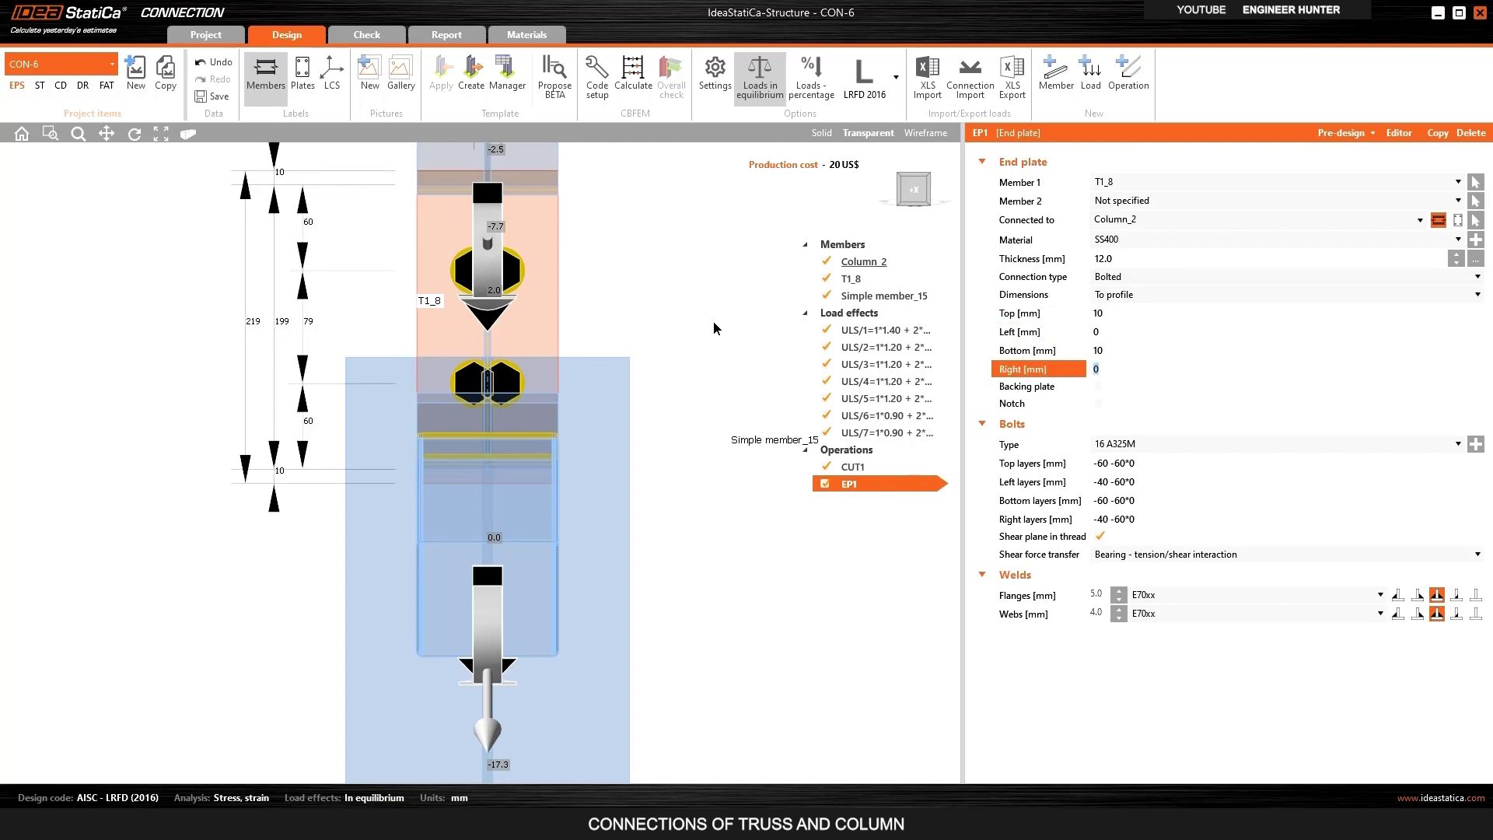
click(1108, 332)
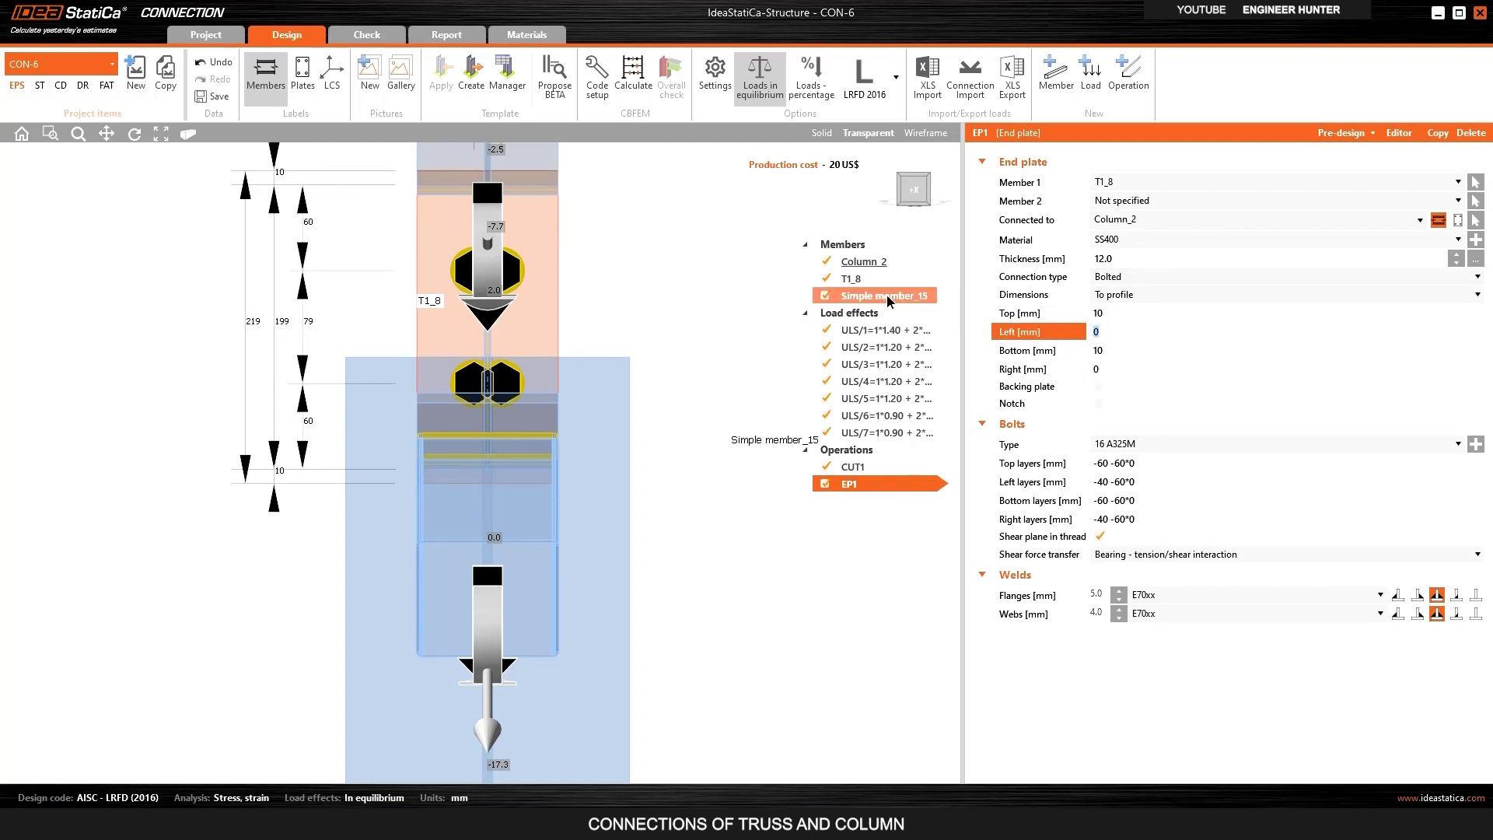
Try extending the end plate 50 mm beyond the profile at both its left and right sides.
text(50)
key(Tab)
key(Tab)
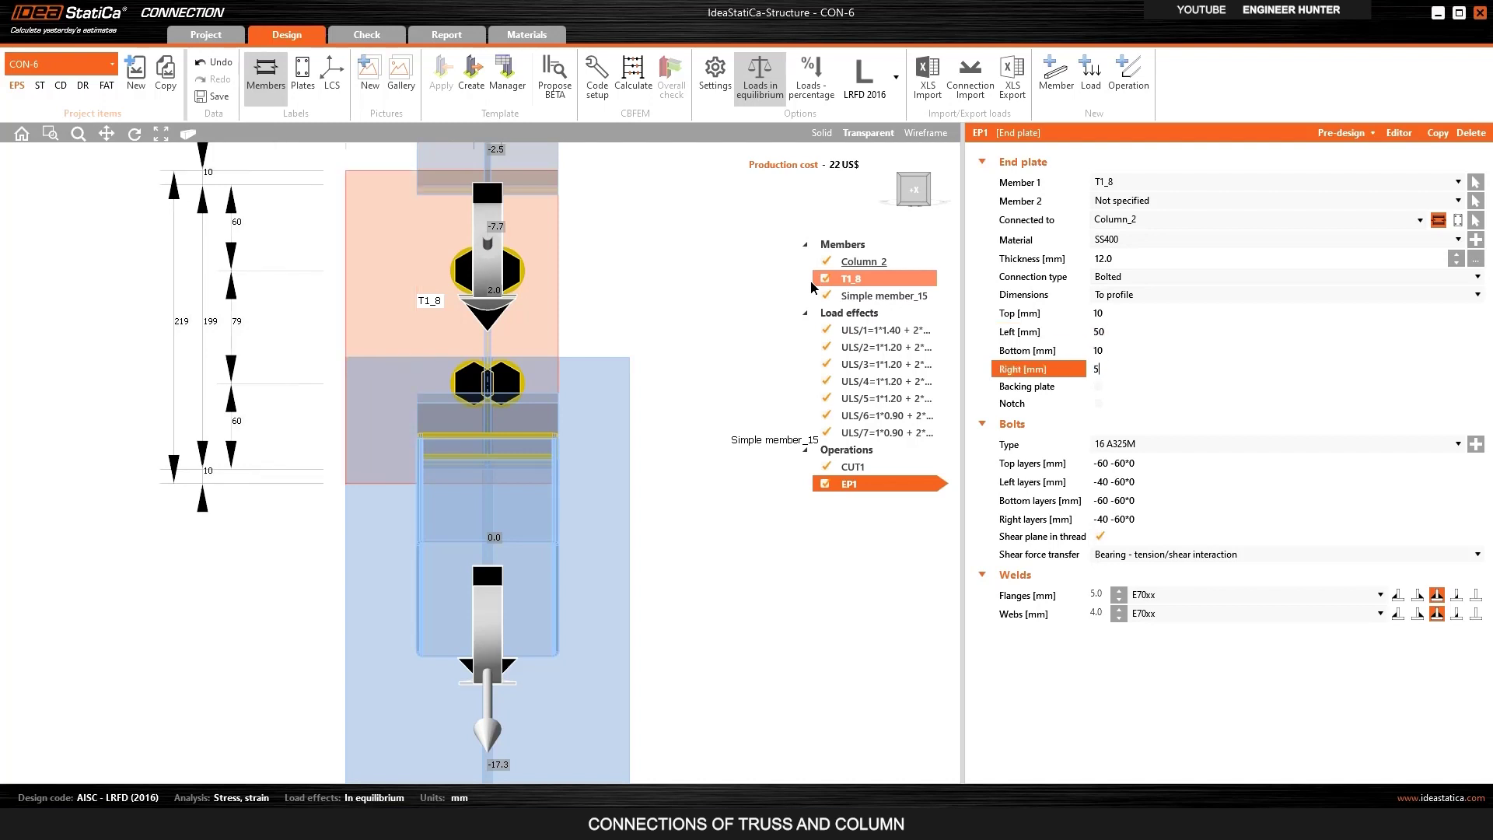
text(50)
key(Tab)
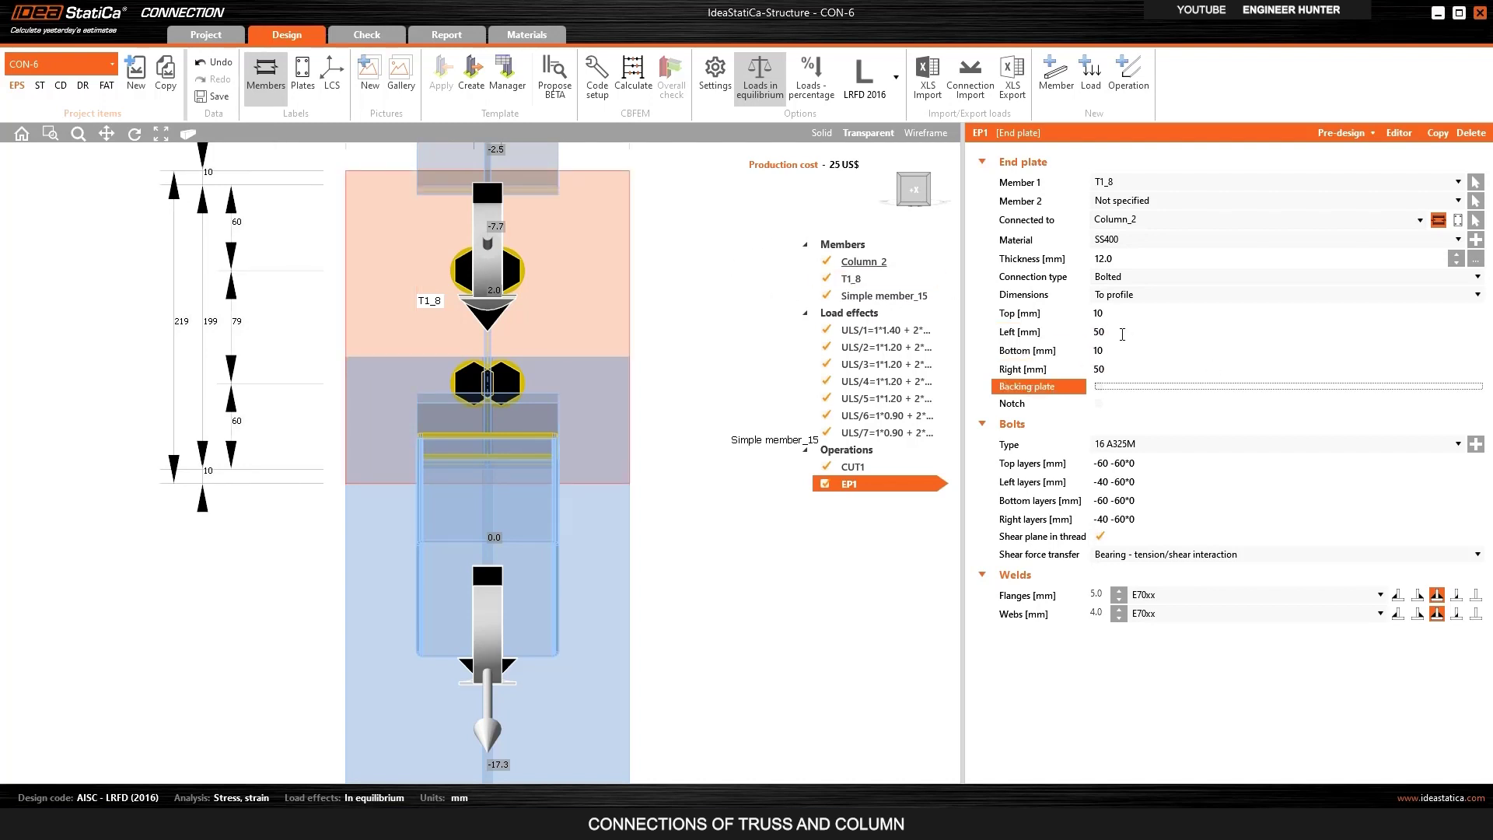
Set the end plate's left and right extensions beyond the profile to 25 mm each.
click(1027, 335)
key(Tab)
key(Tab)
text(25)
key(Tab)
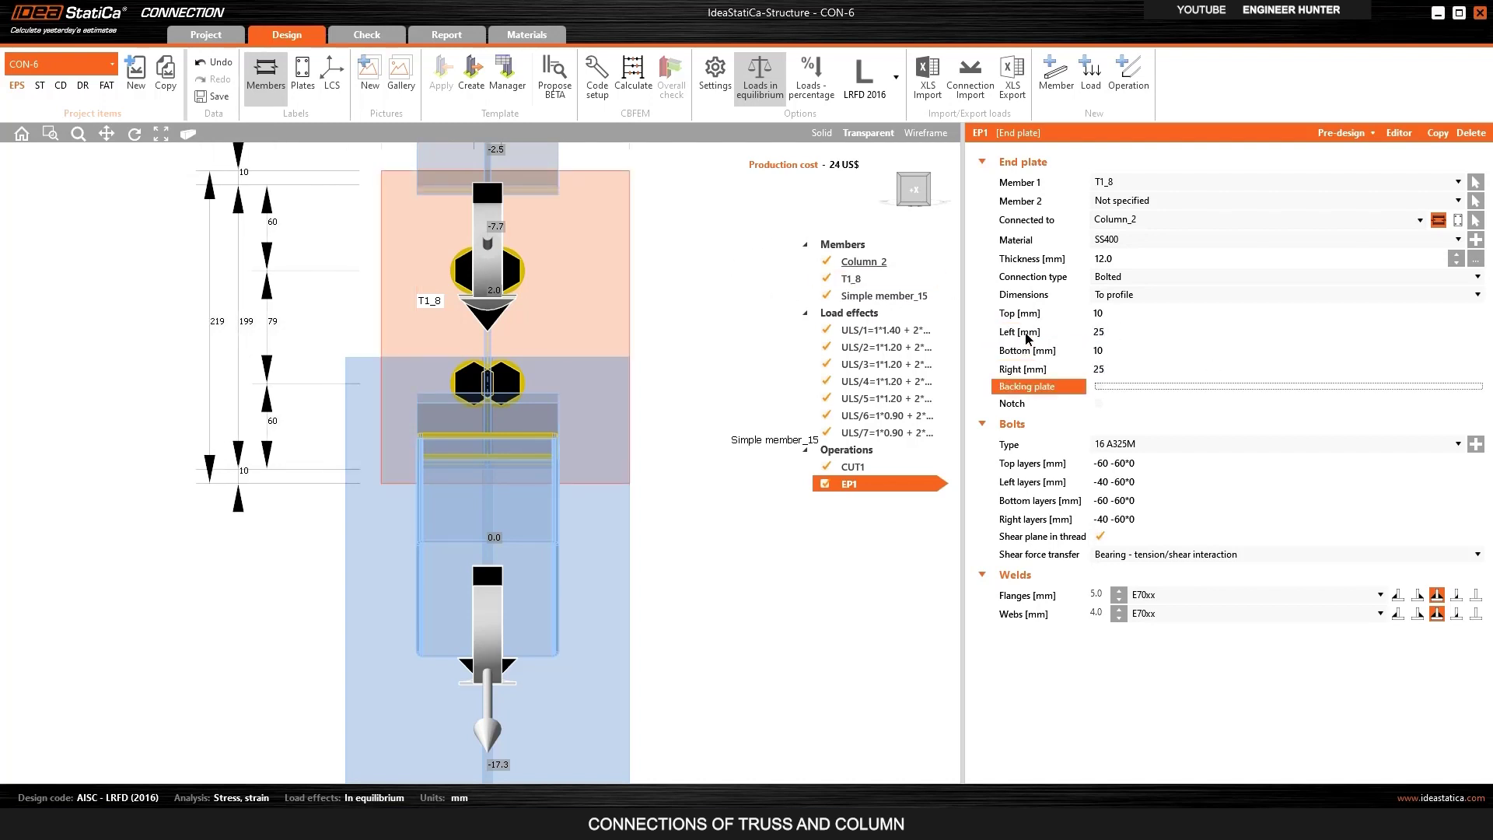
View the connection from the side along the Y axis and open the properties of Column_2.
click(930, 178)
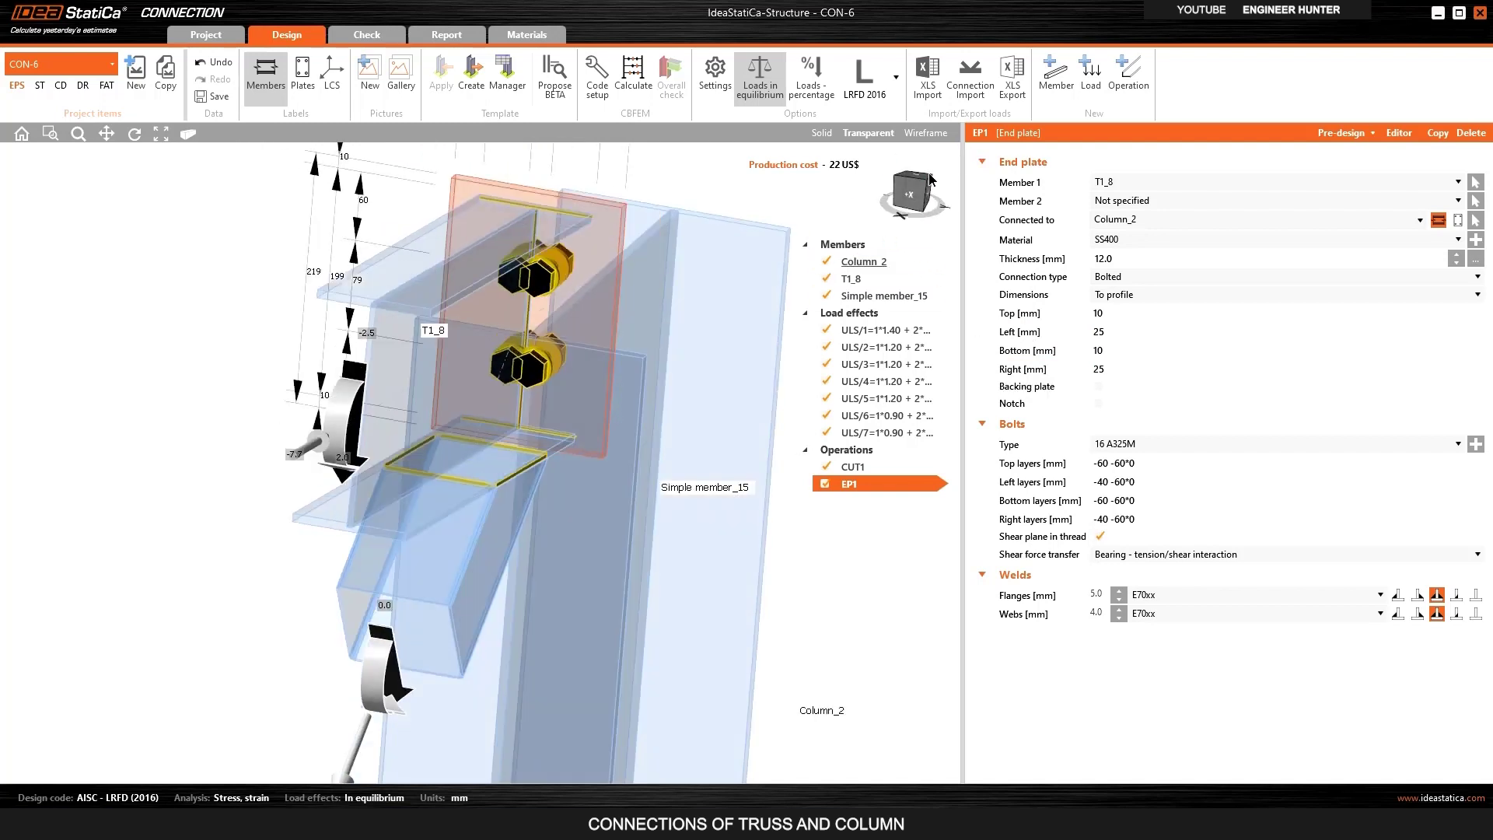
scroll(618, 282, up, 3)
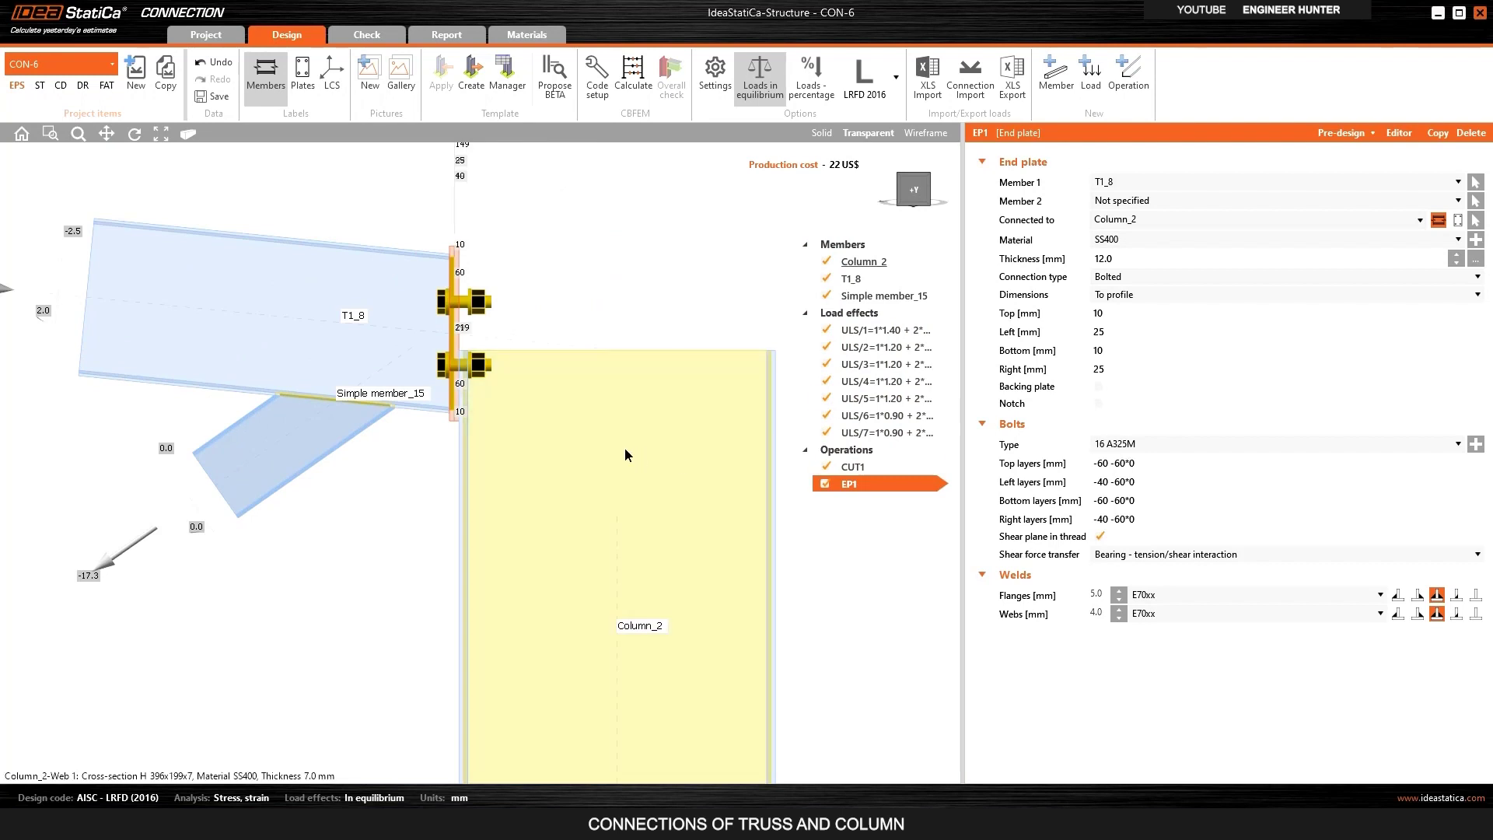
click(627, 450)
Try a 100 mm Offset ez on Column_2, and restore that offset to 0.
click(1099, 405)
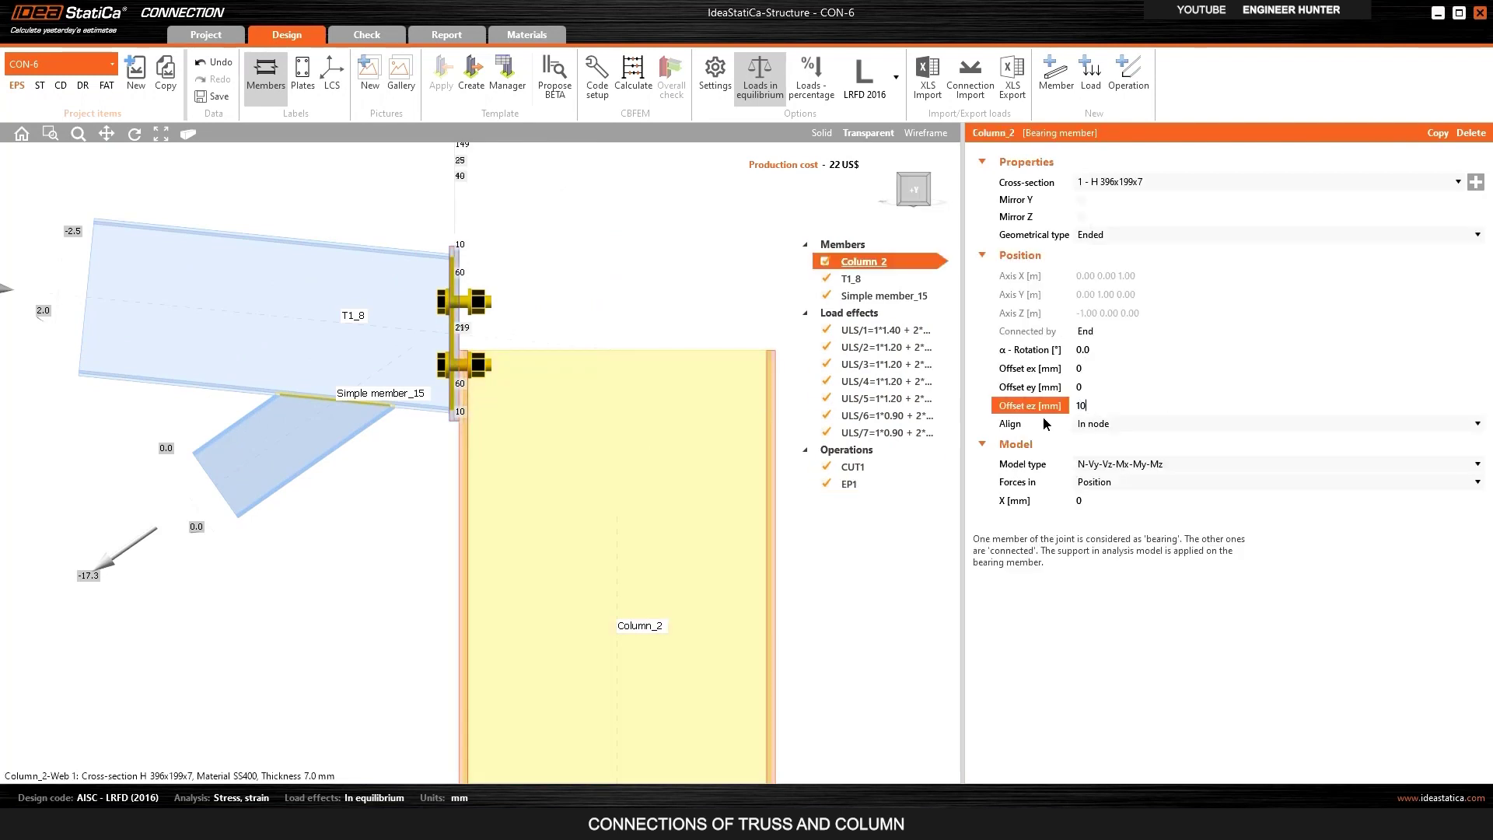
click(1046, 424)
click(1019, 411)
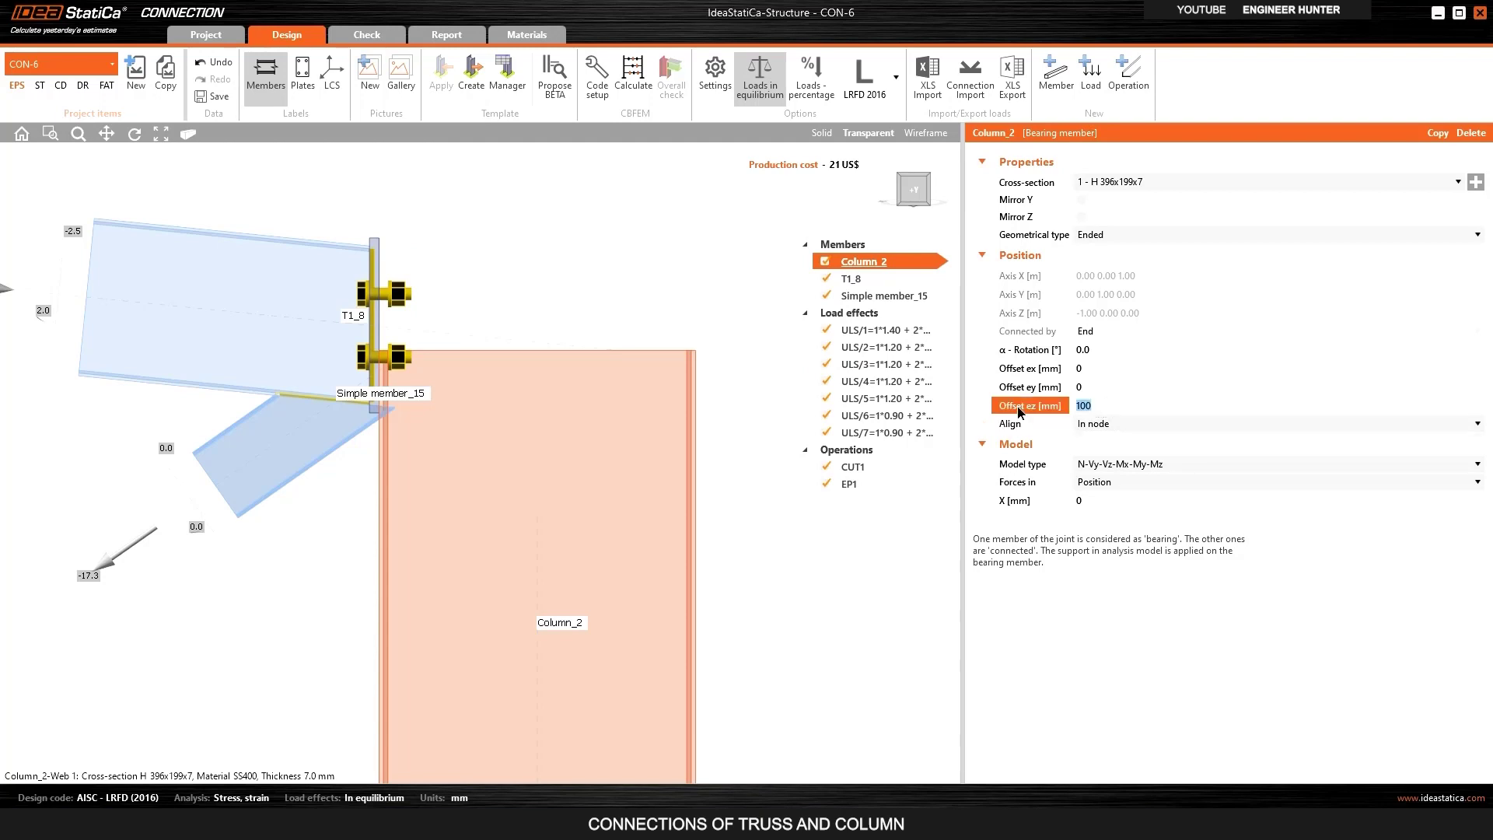
text(0)
key(Tab)
Extend the upper end of Column_2 past the chord end plate with an Offset ex of 150 mm.
click(1030, 372)
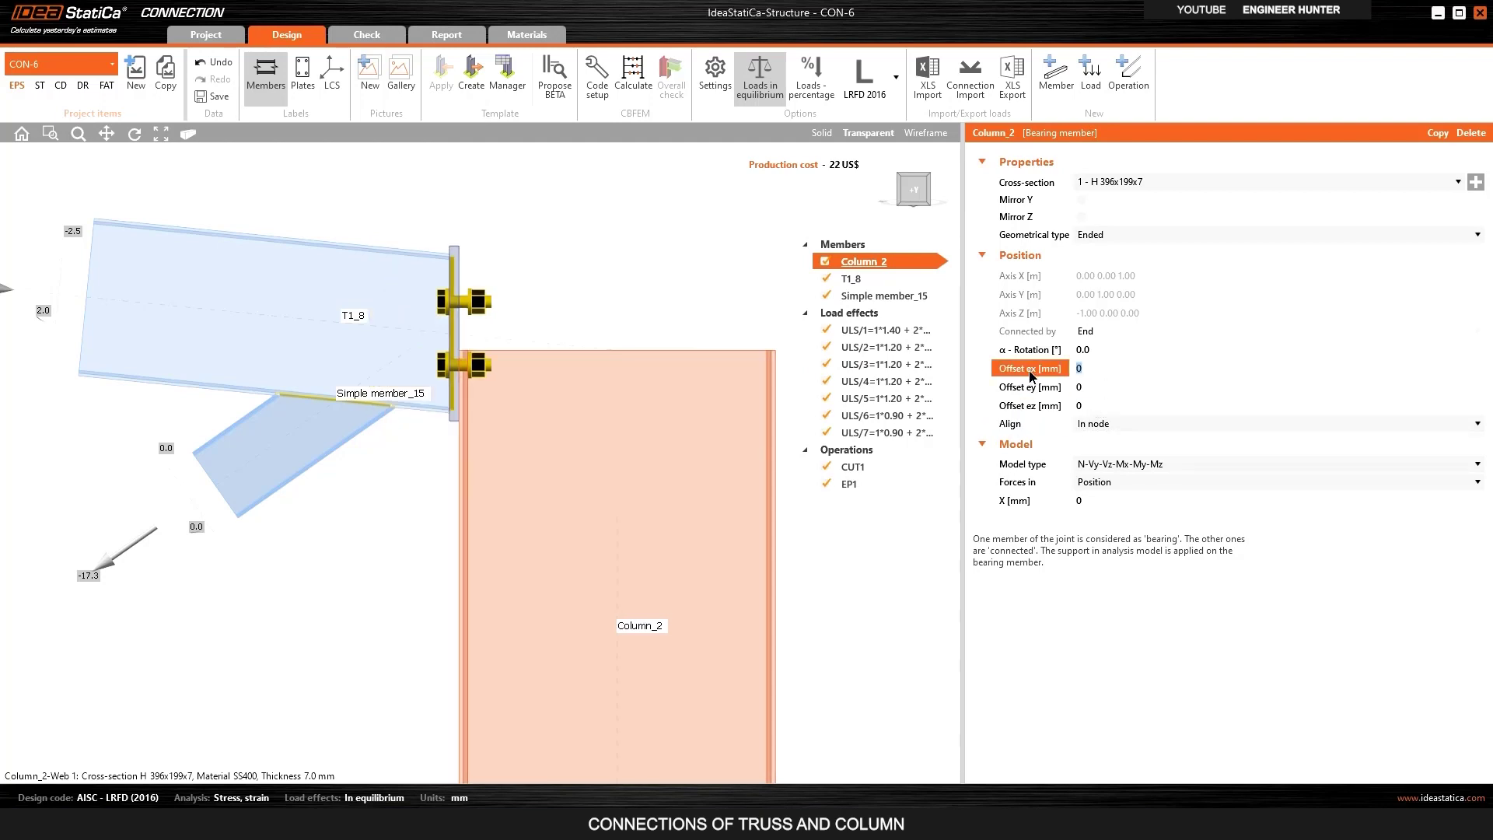
key(Tab)
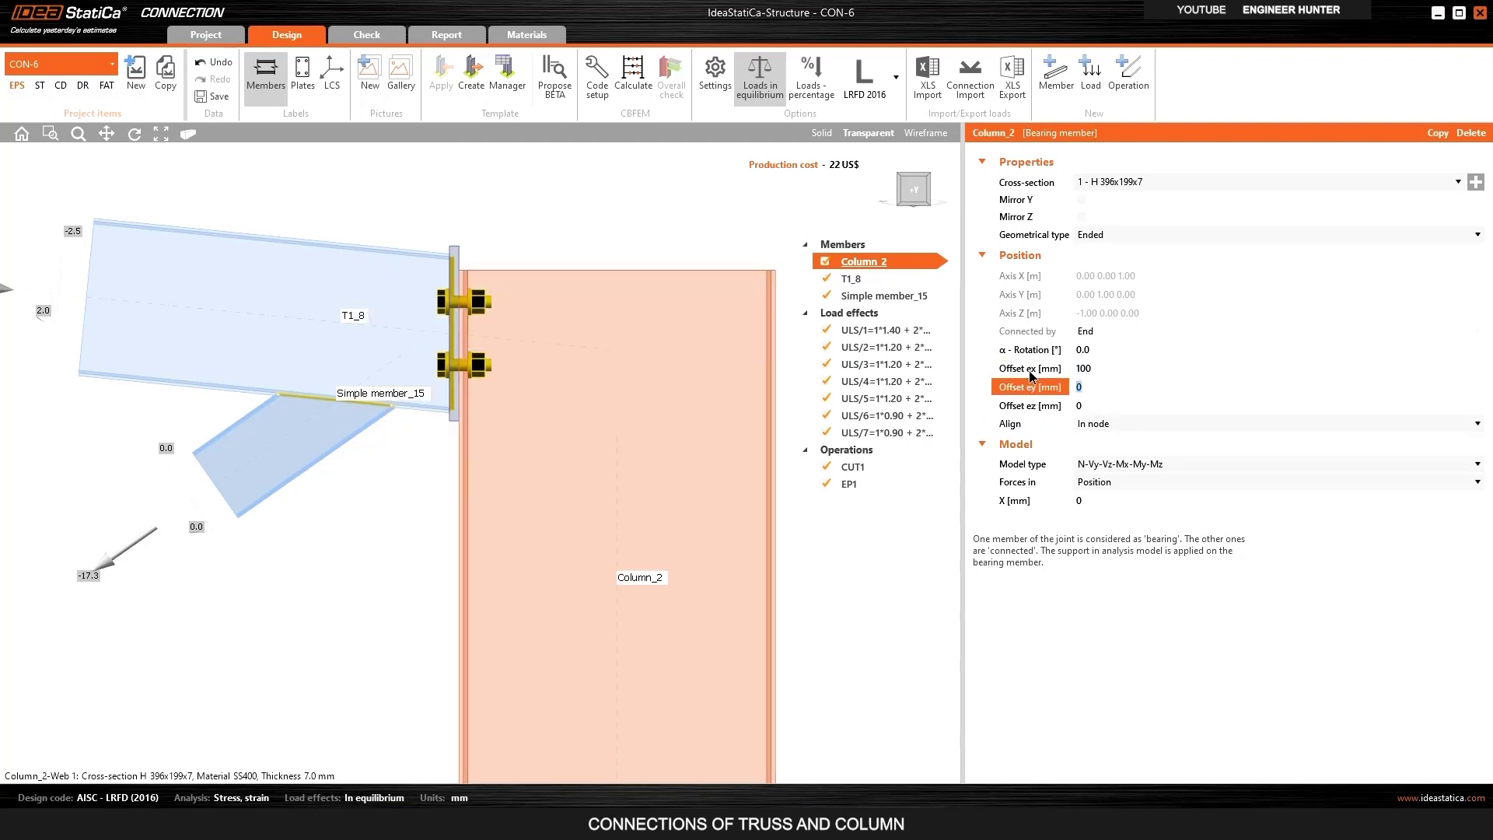
click(1092, 367)
text(150)
key(Tab)
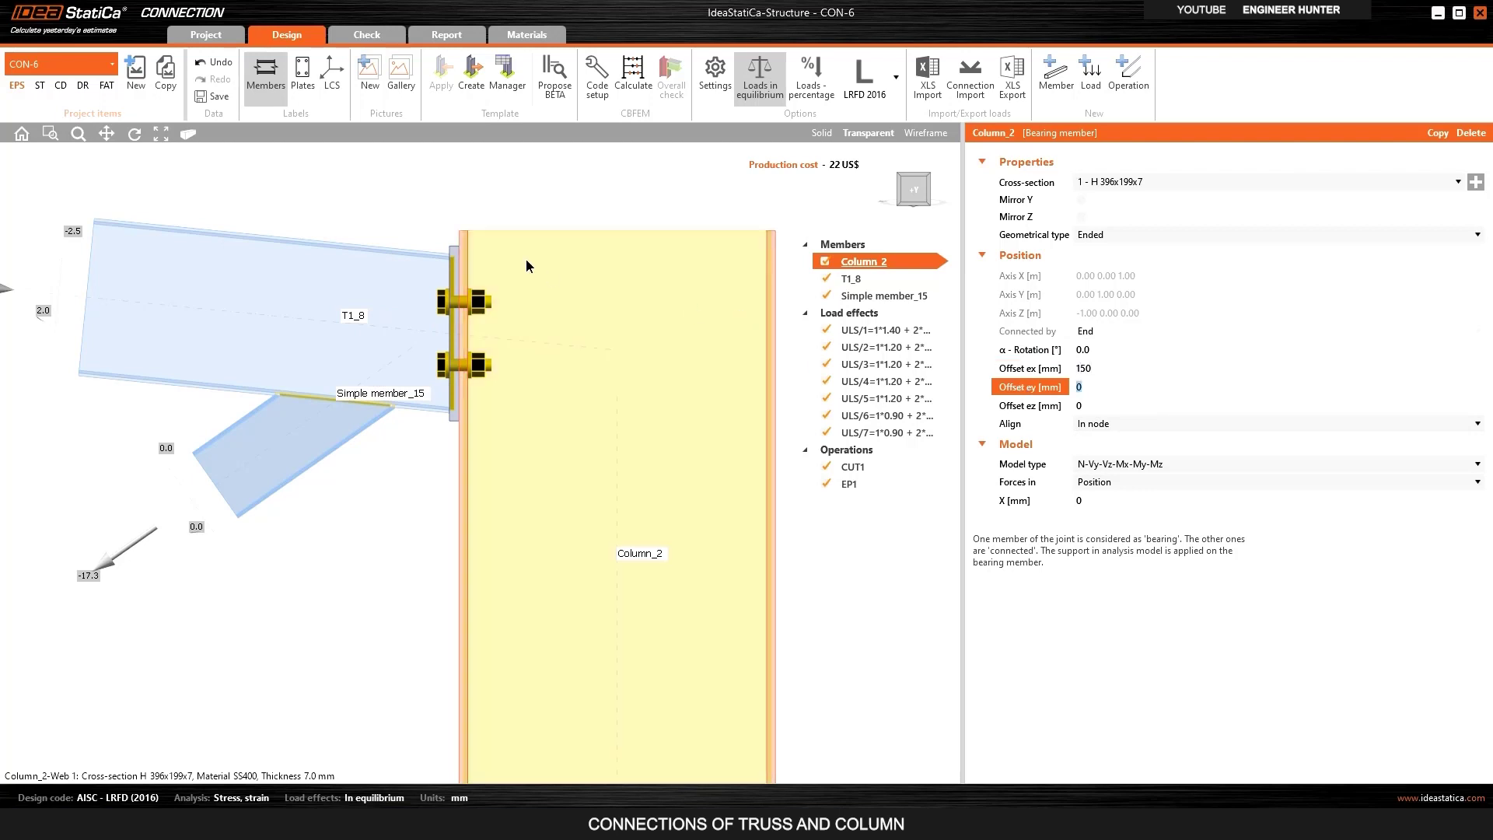
Display the model as solid and examine the chord end plate on the column flange in 3D.
click(902, 183)
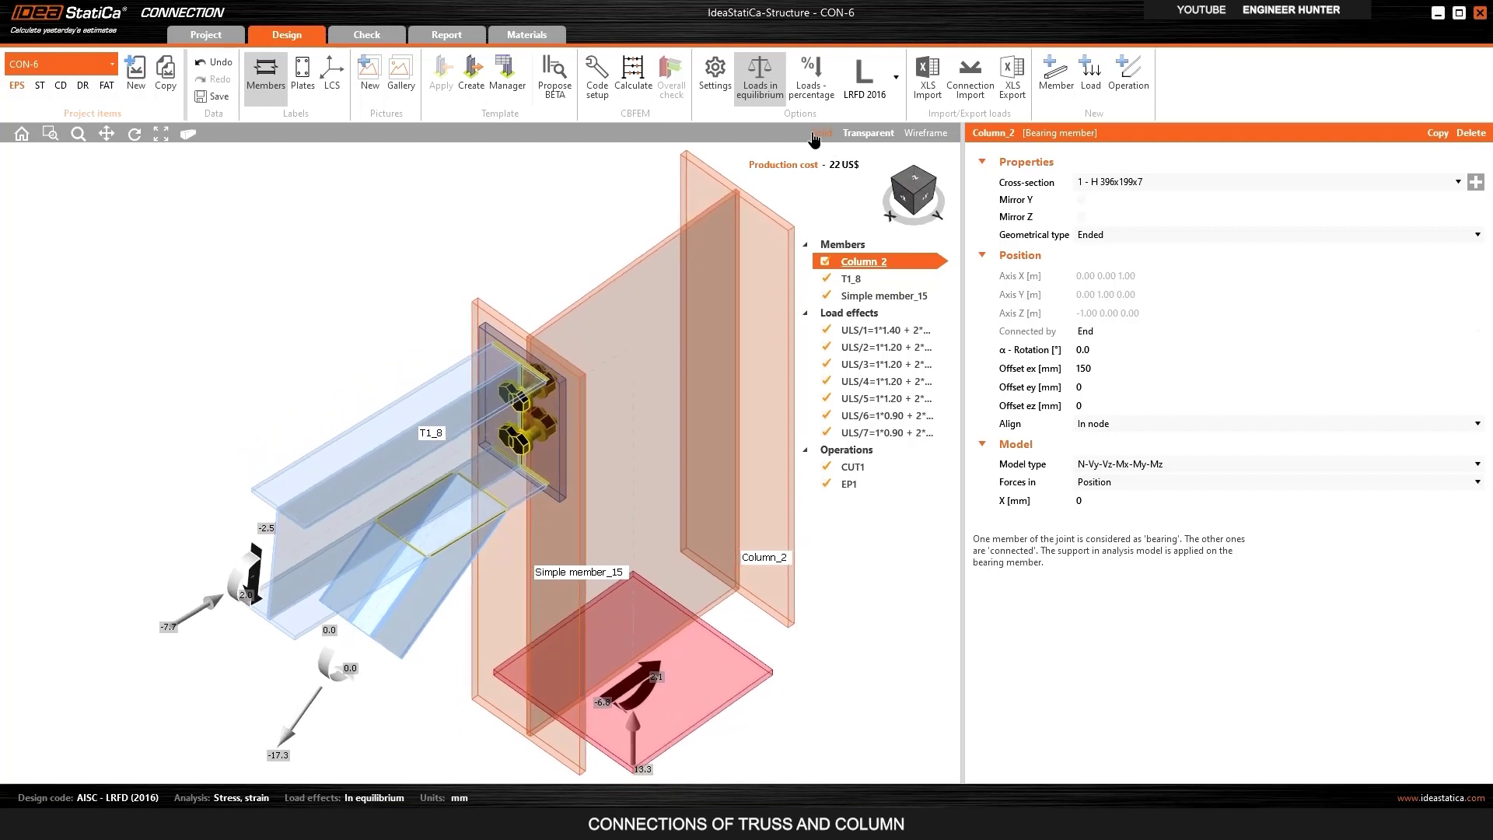
click(814, 134)
click(905, 201)
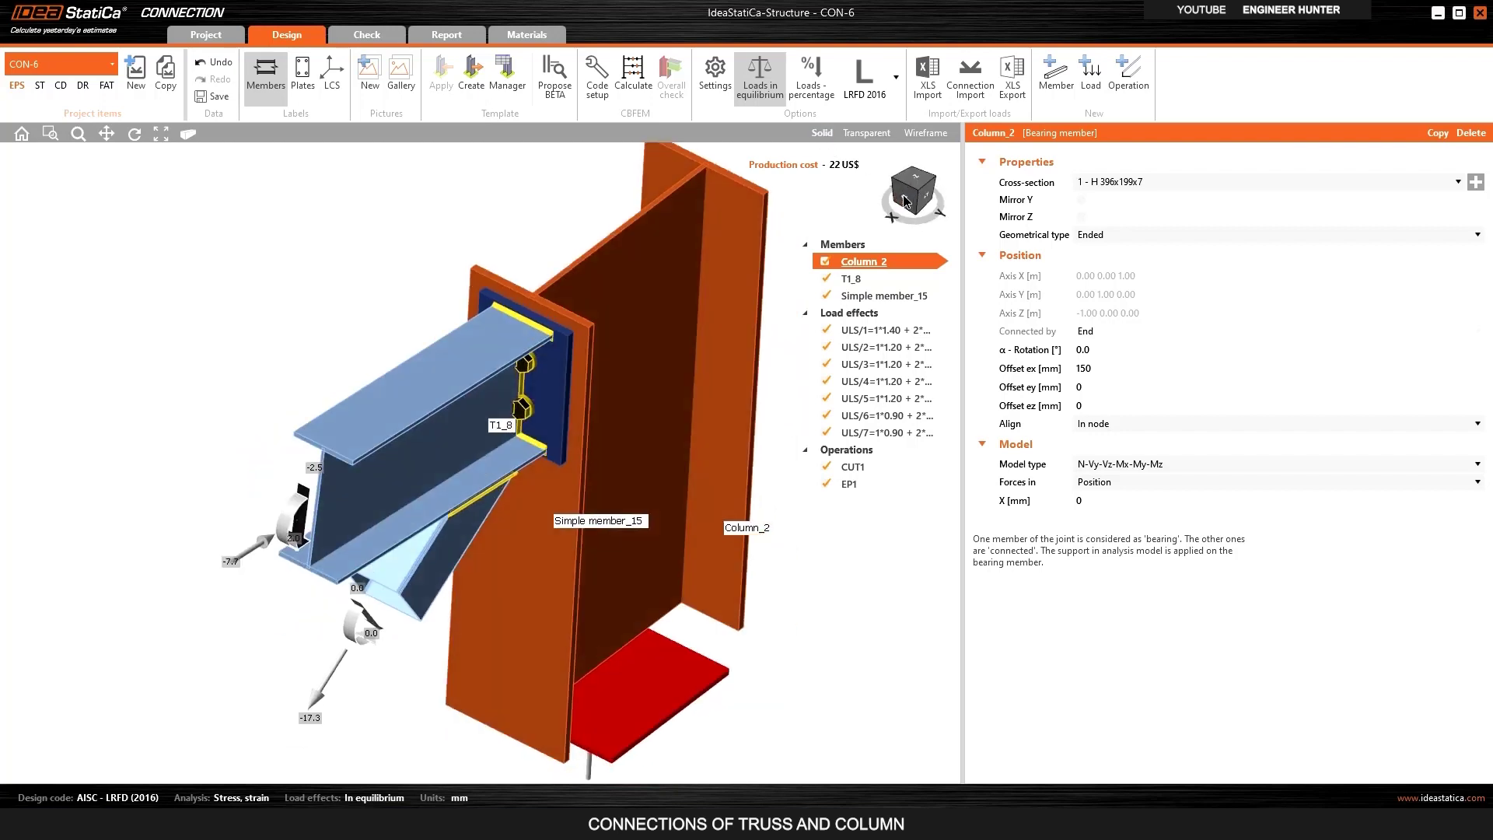